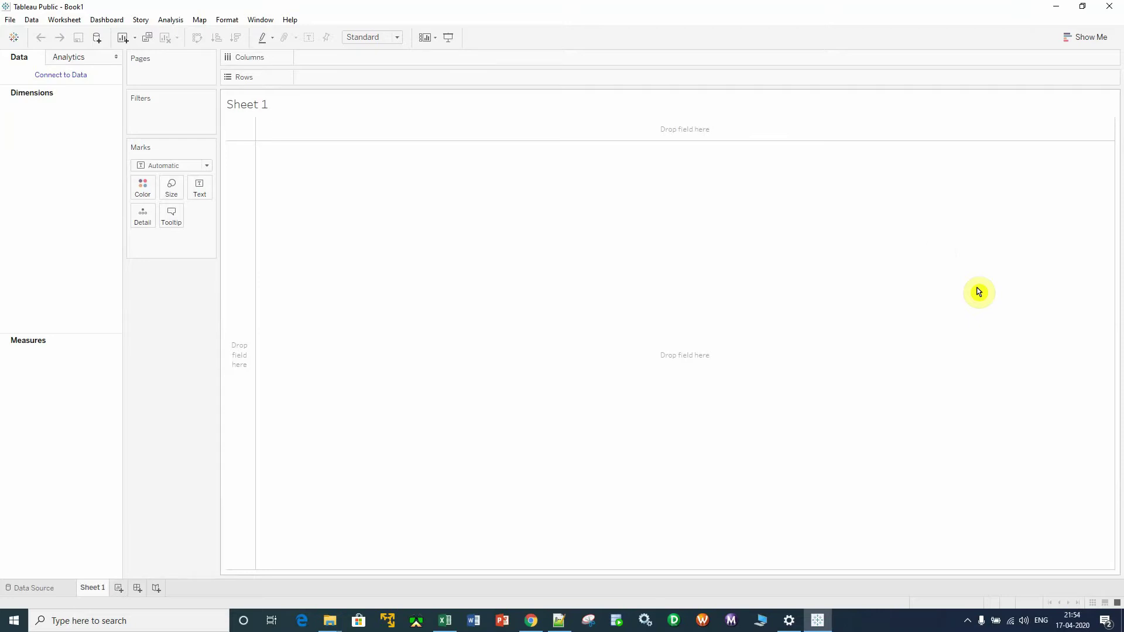
# Step: Open the Covide-19_panadimic file from the desktop in Excel and fit the Adhar_number column to its contents
pyautogui.click(1061, 9)
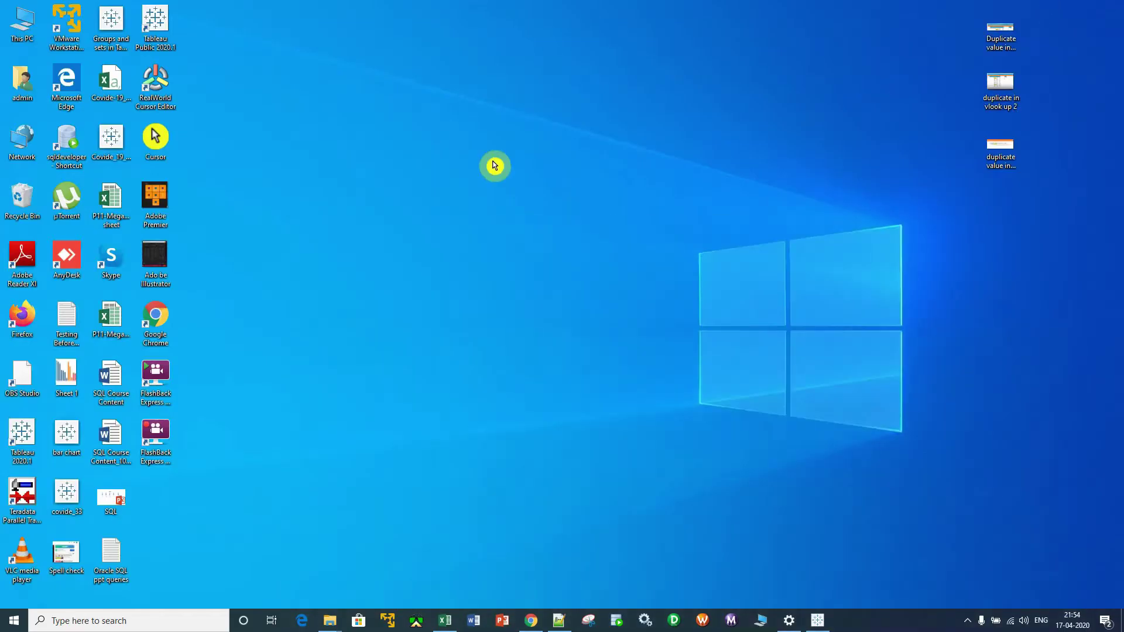
pyautogui.doubleClick(113, 83)
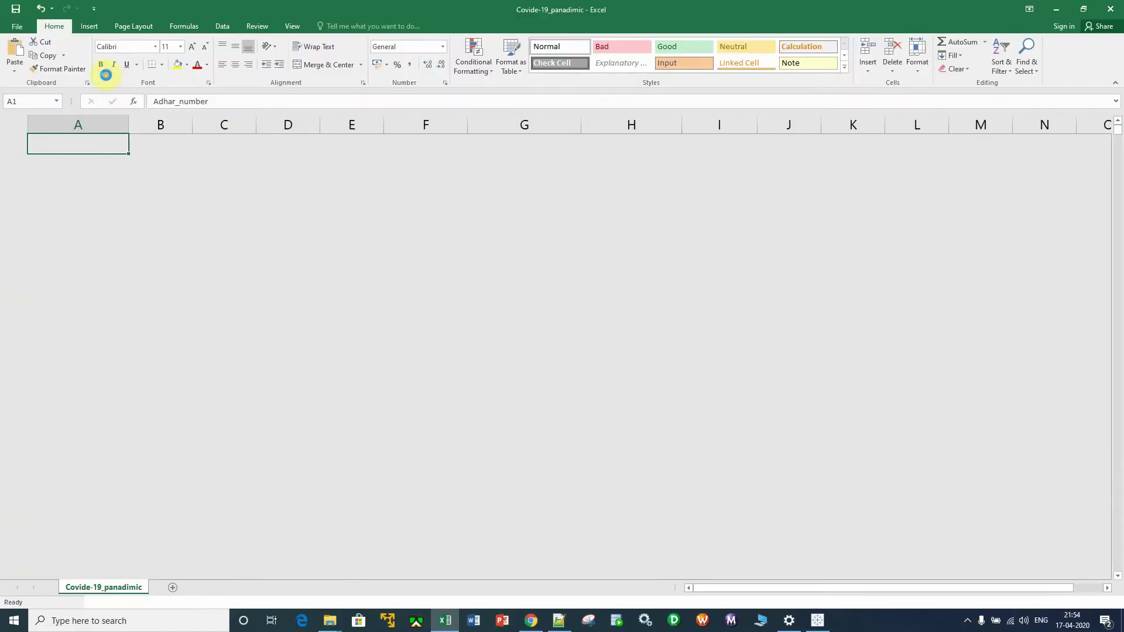
pyautogui.click(810, 295)
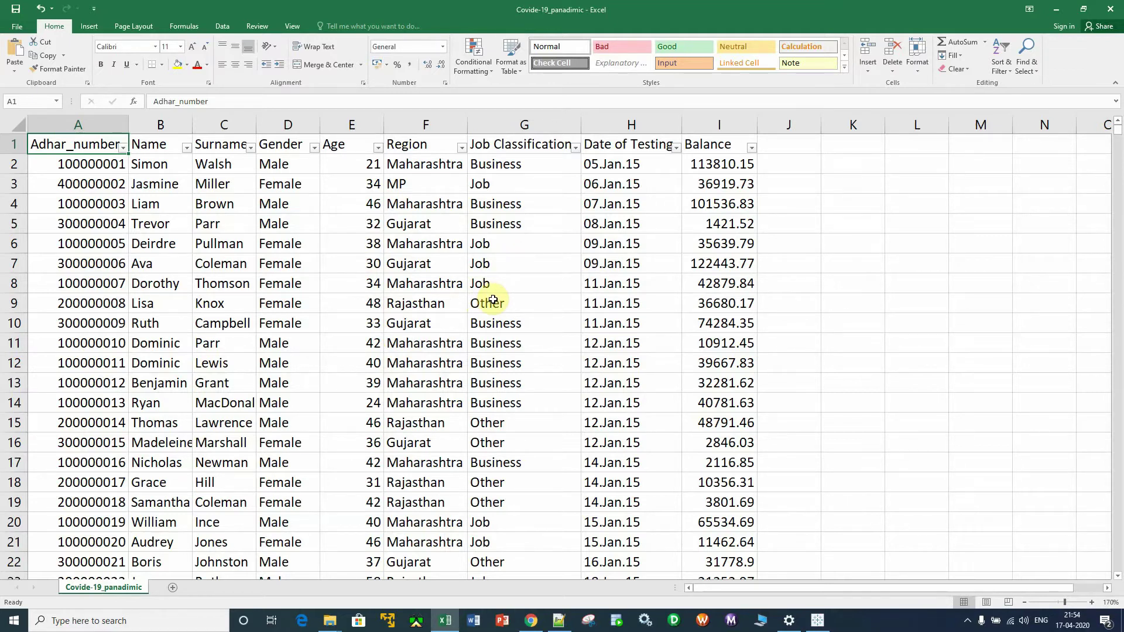
pyautogui.doubleClick(128, 125)
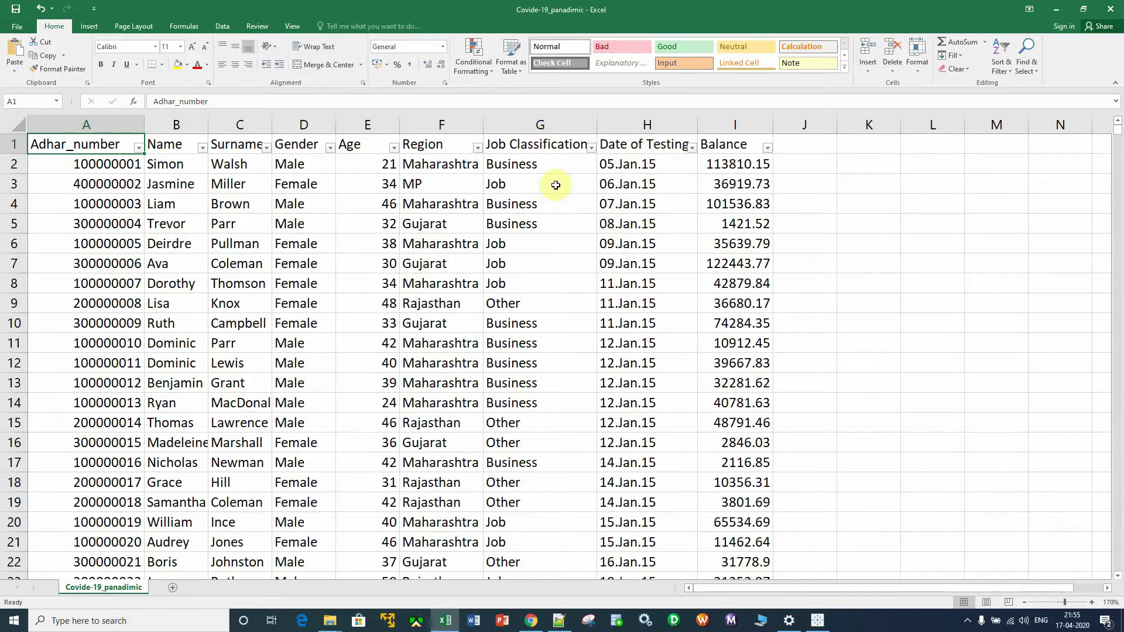
# Step: Examine the distinct values in the Region column and look at the Balance column
pyautogui.click(477, 149)
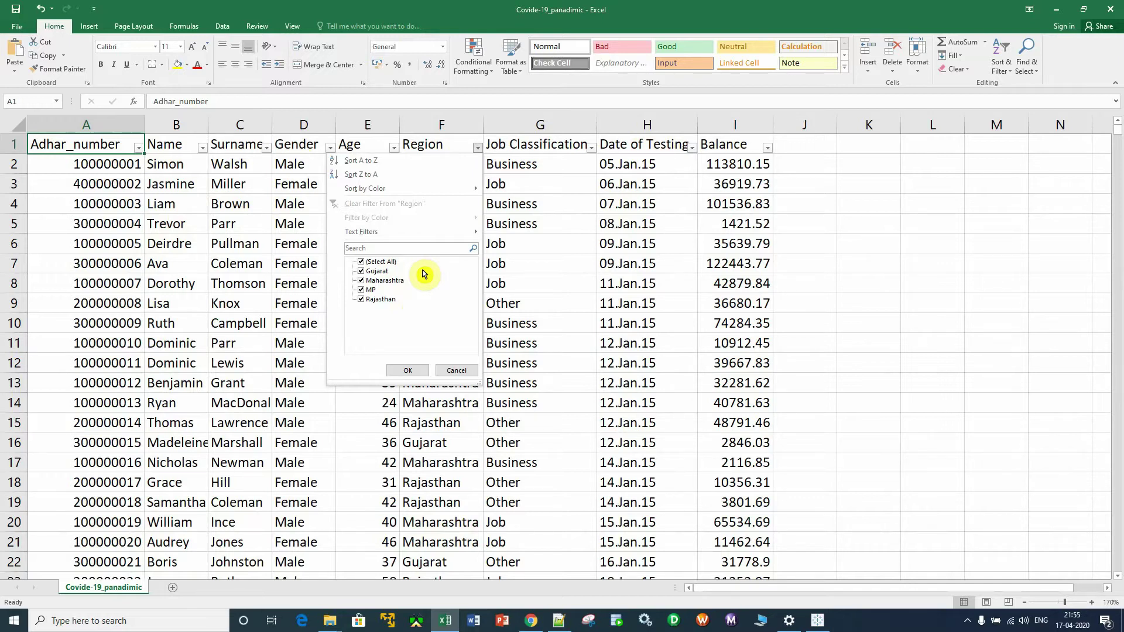
pyautogui.click(459, 371)
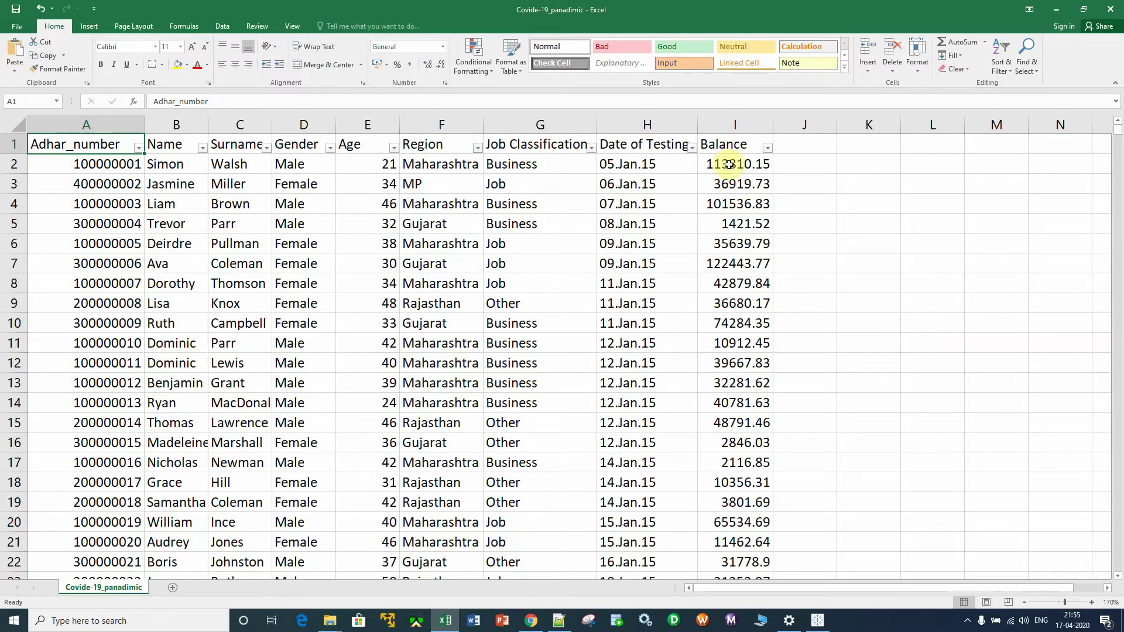
pyautogui.click(742, 144)
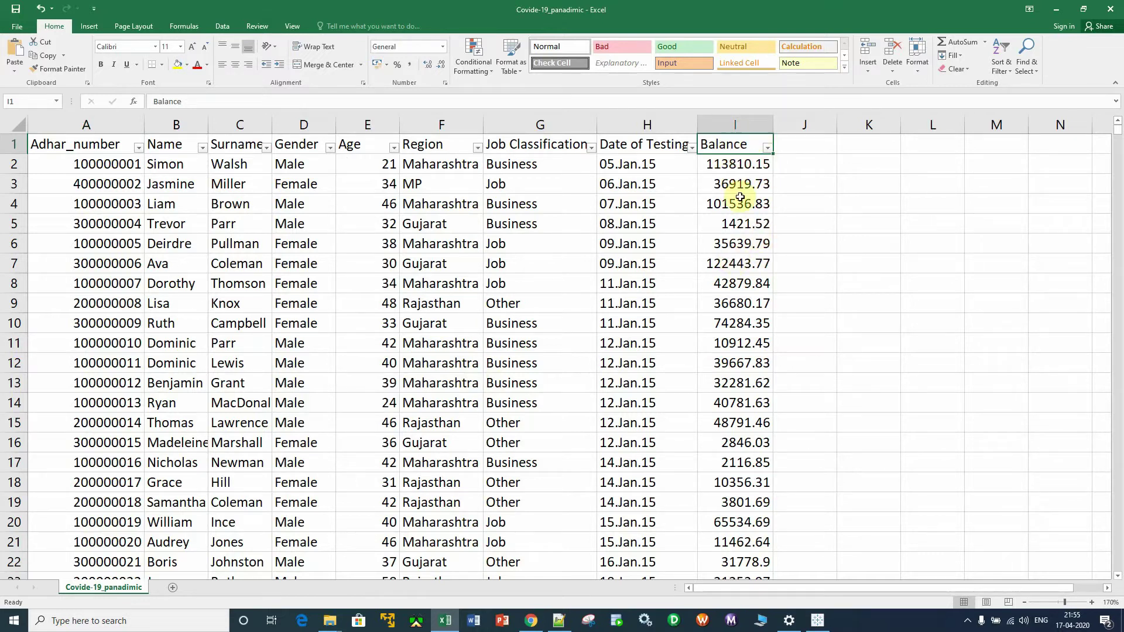
# Step: Switch to Tableau Public, connect to the desktop text file Covide-19_panadimic, and go to Sheet 1
pyautogui.click(1054, 16)
pyautogui.click(818, 620)
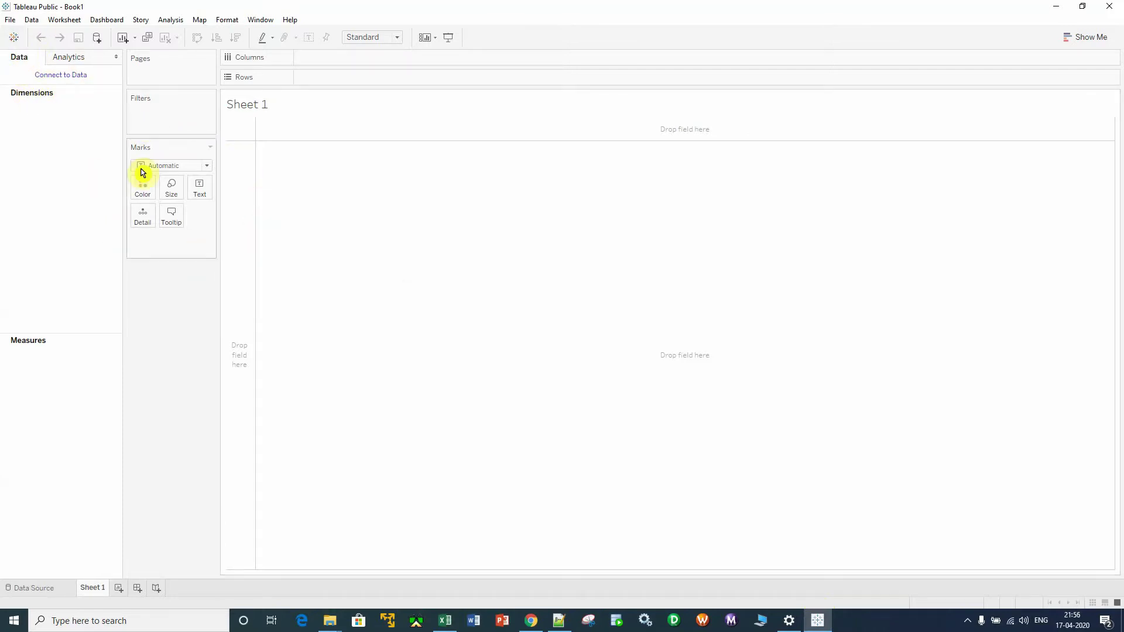
pyautogui.click(14, 38)
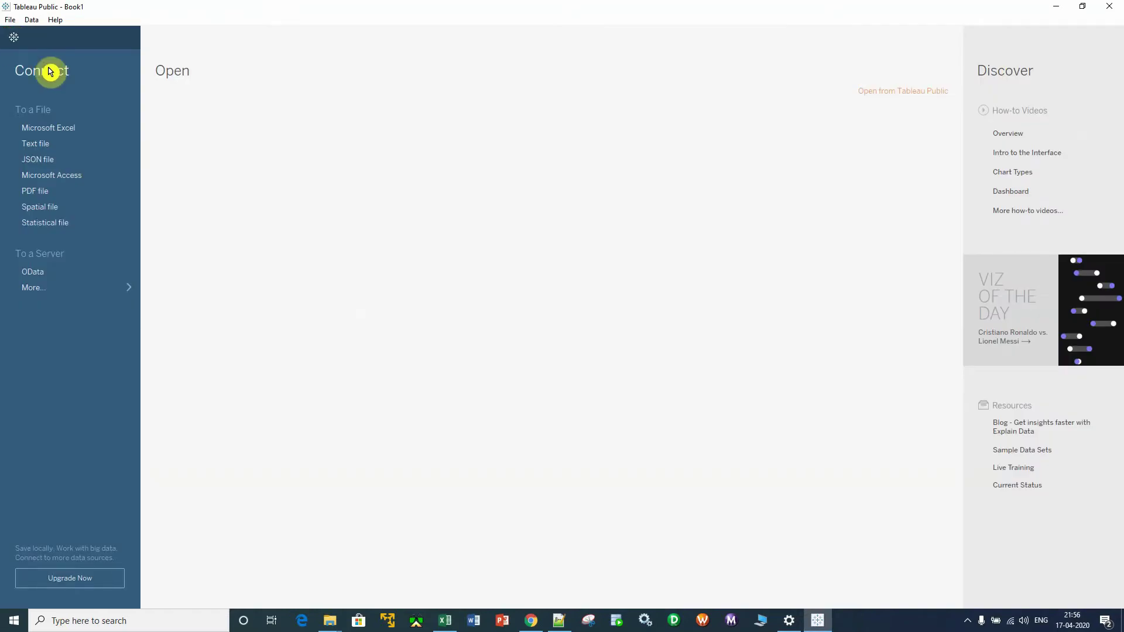
pyautogui.click(41, 147)
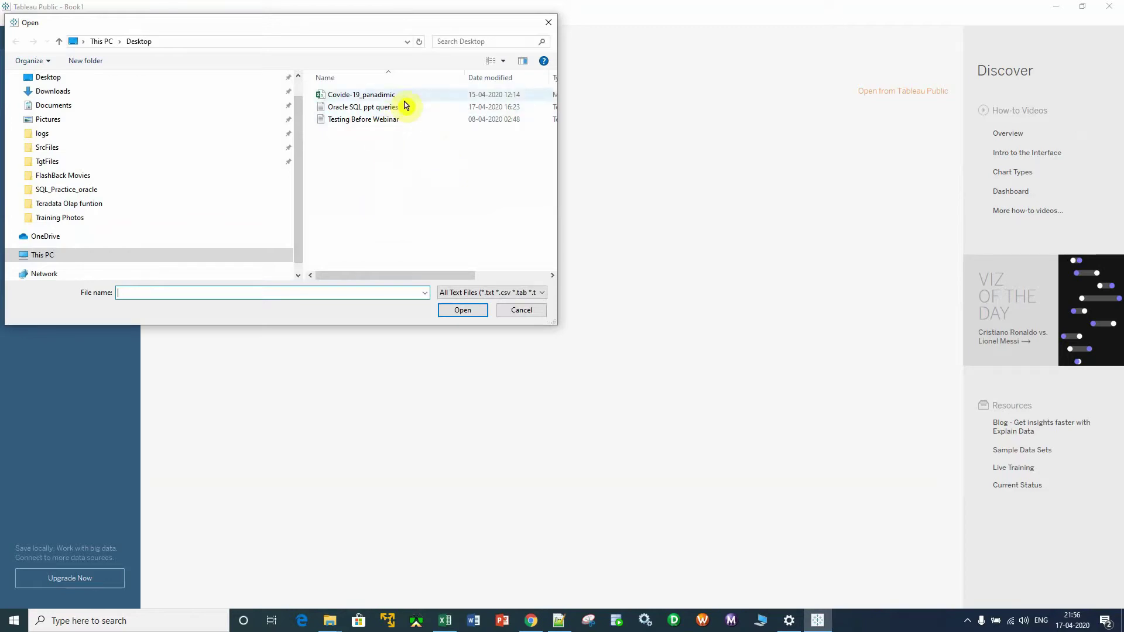
pyautogui.click(383, 95)
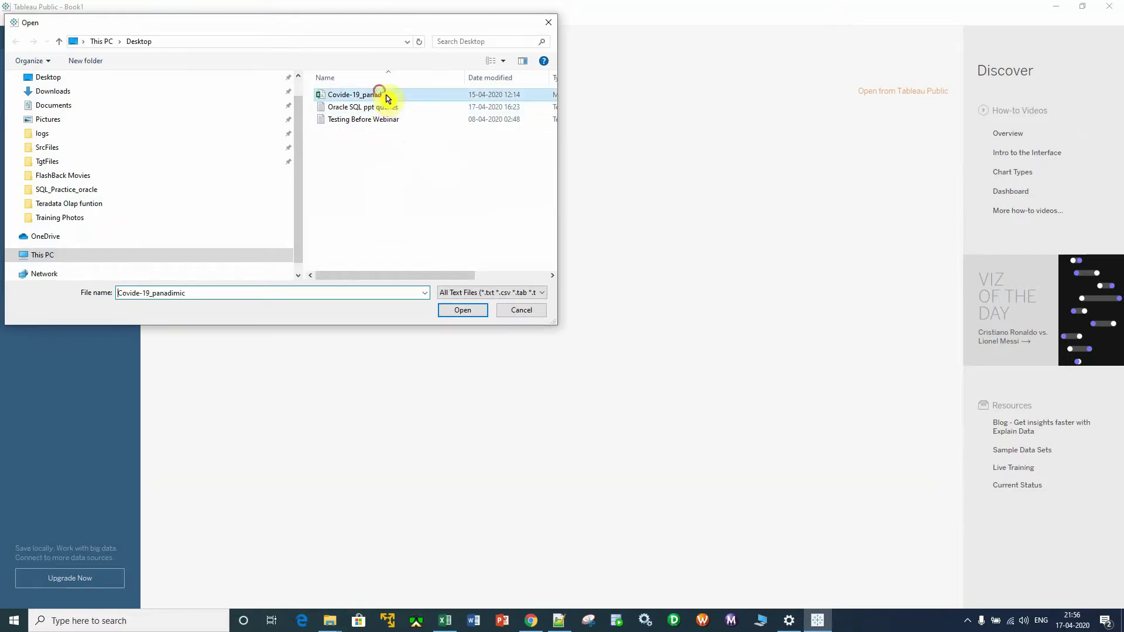
pyautogui.click(462, 310)
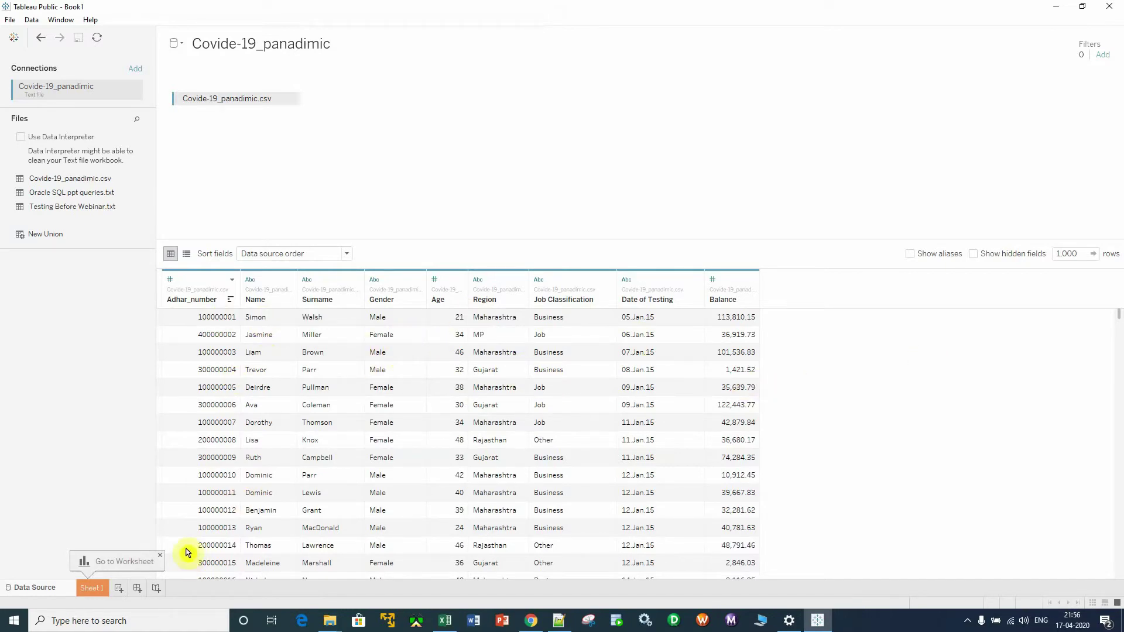
pyautogui.click(93, 589)
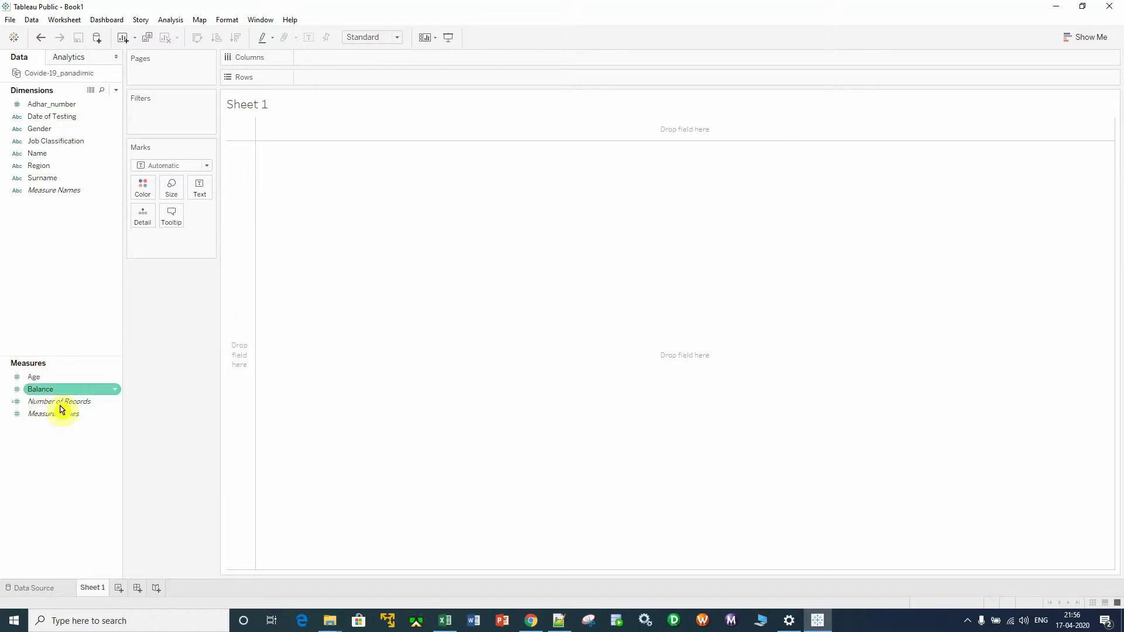
# Step: Review the available measures and dimensions, including Measure Values, Name and Region
pyautogui.click(82, 414)
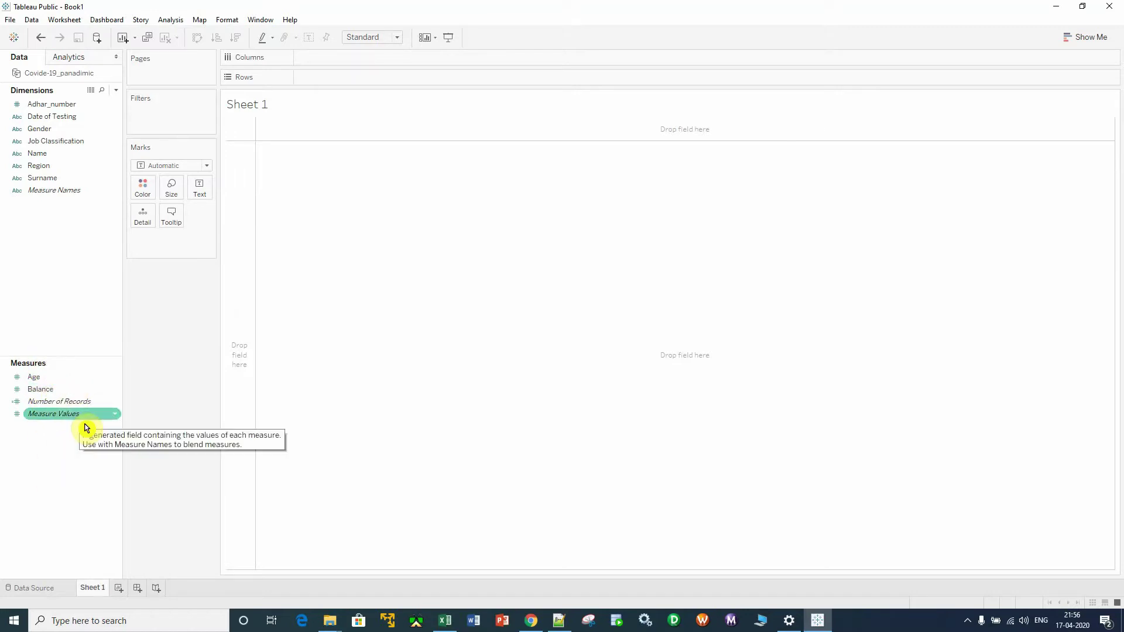
pyautogui.click(77, 155)
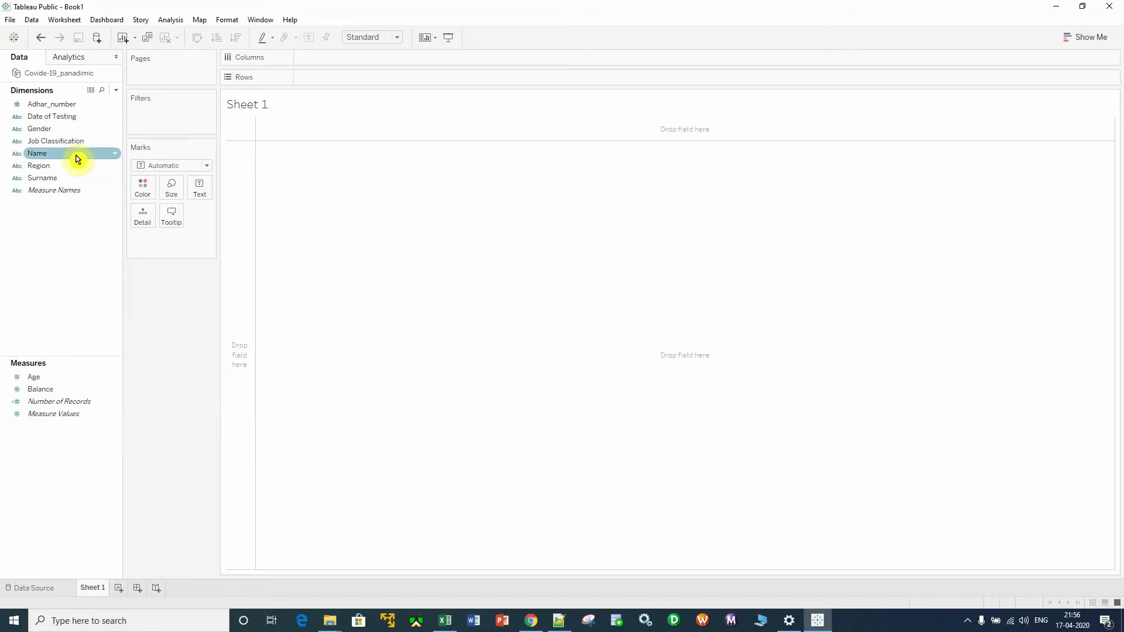
pyautogui.click(73, 258)
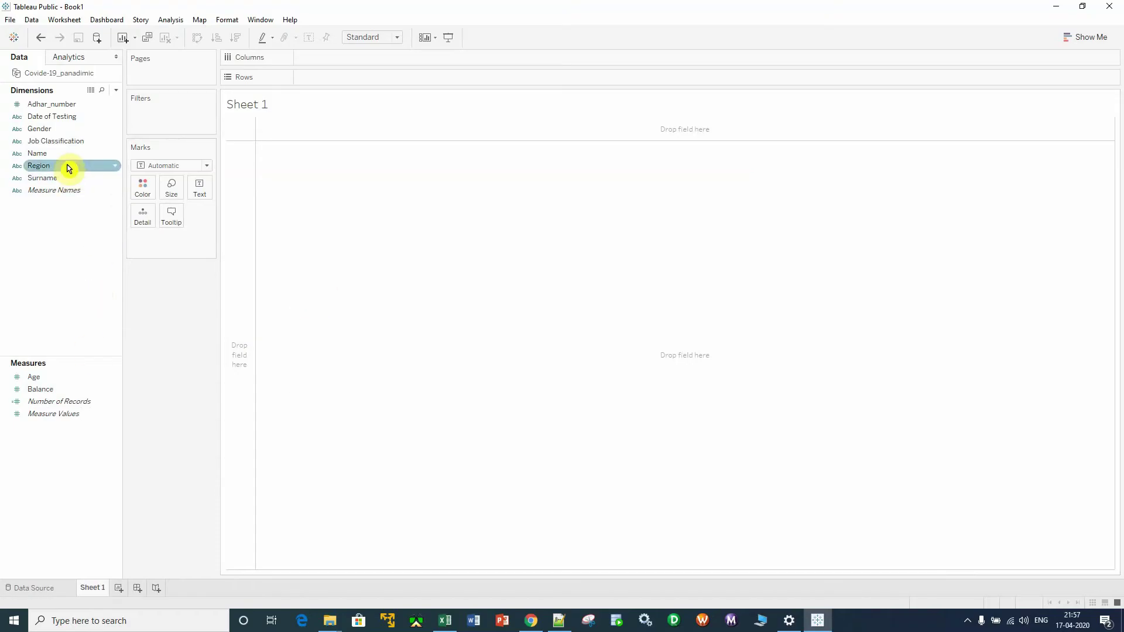
pyautogui.click(63, 166)
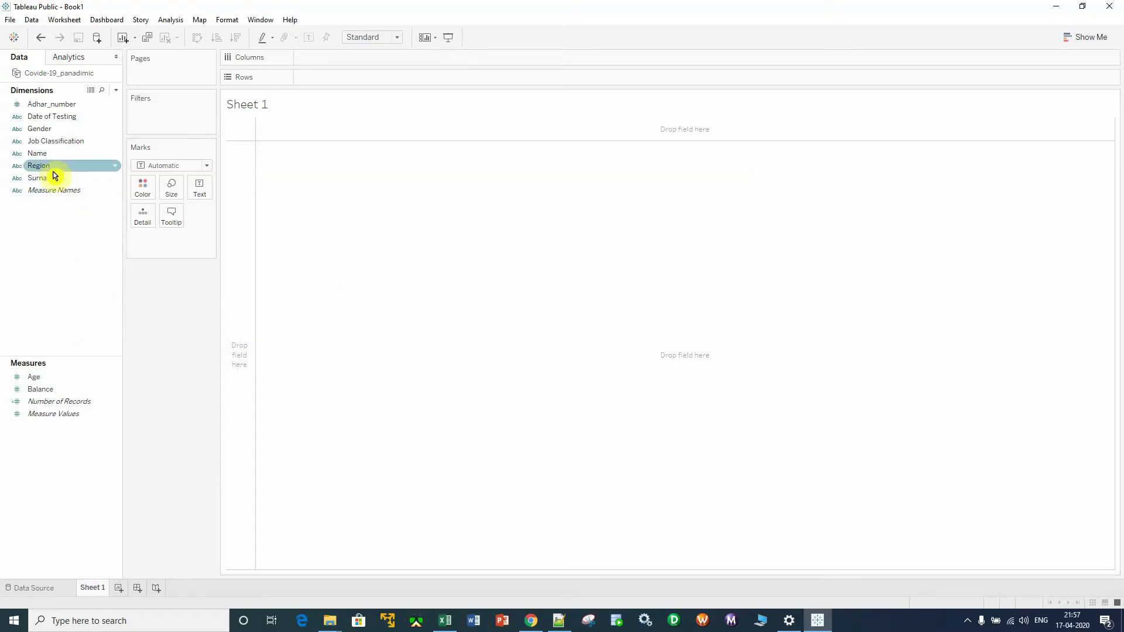
pyautogui.press('Up')
# Step: Assign the State/Province geographic role to the Region dimension
pyautogui.click(68, 167)
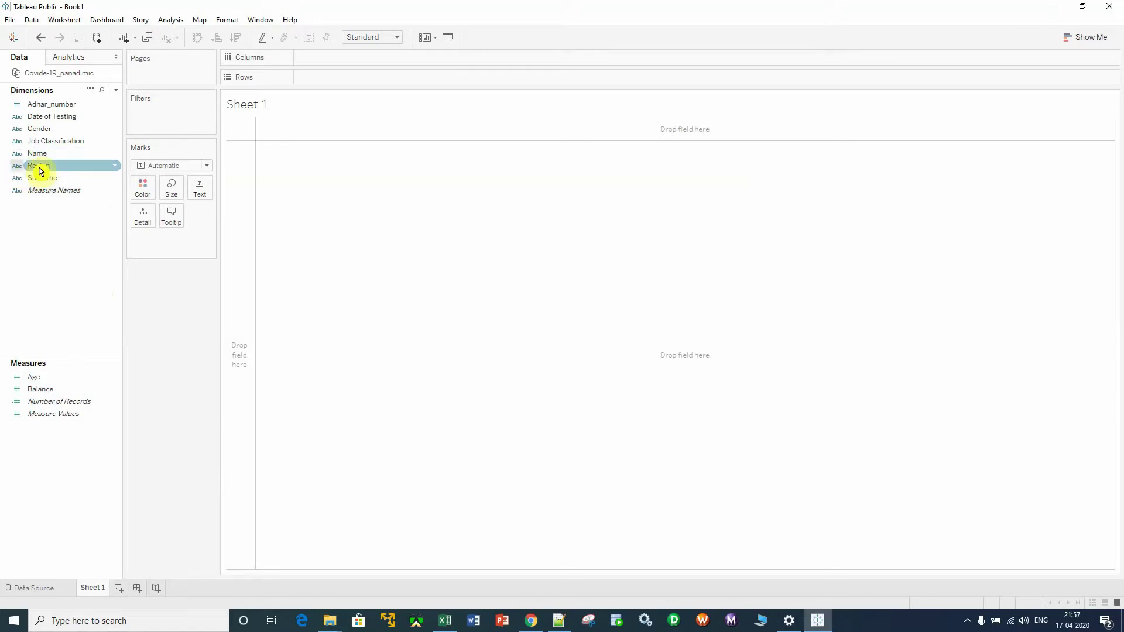
pyautogui.click(116, 170)
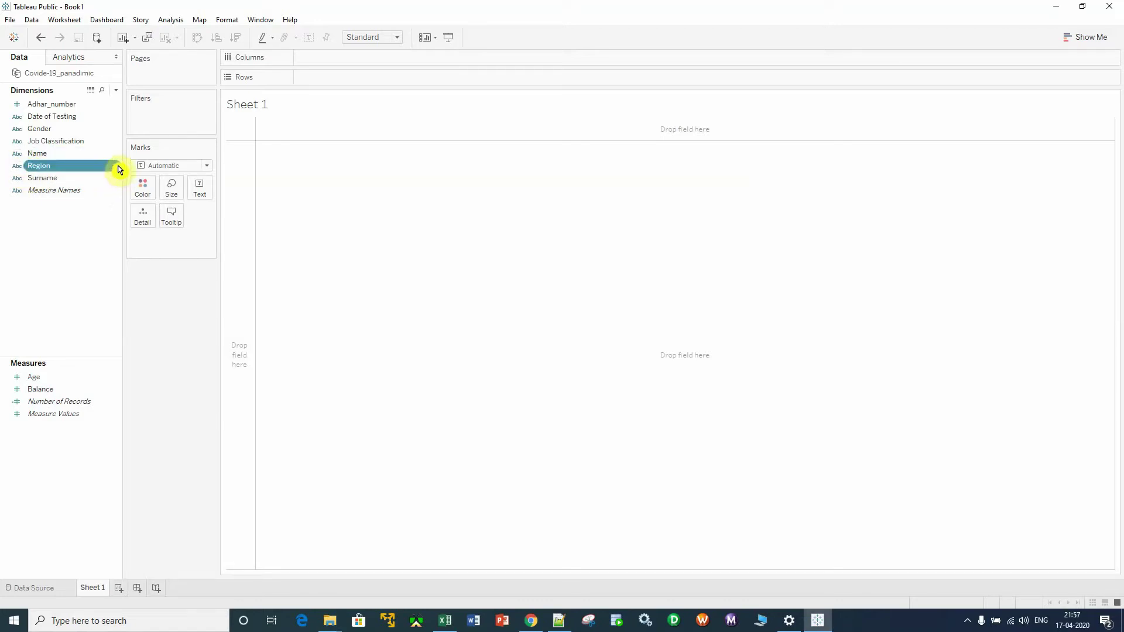
pyautogui.click(117, 169)
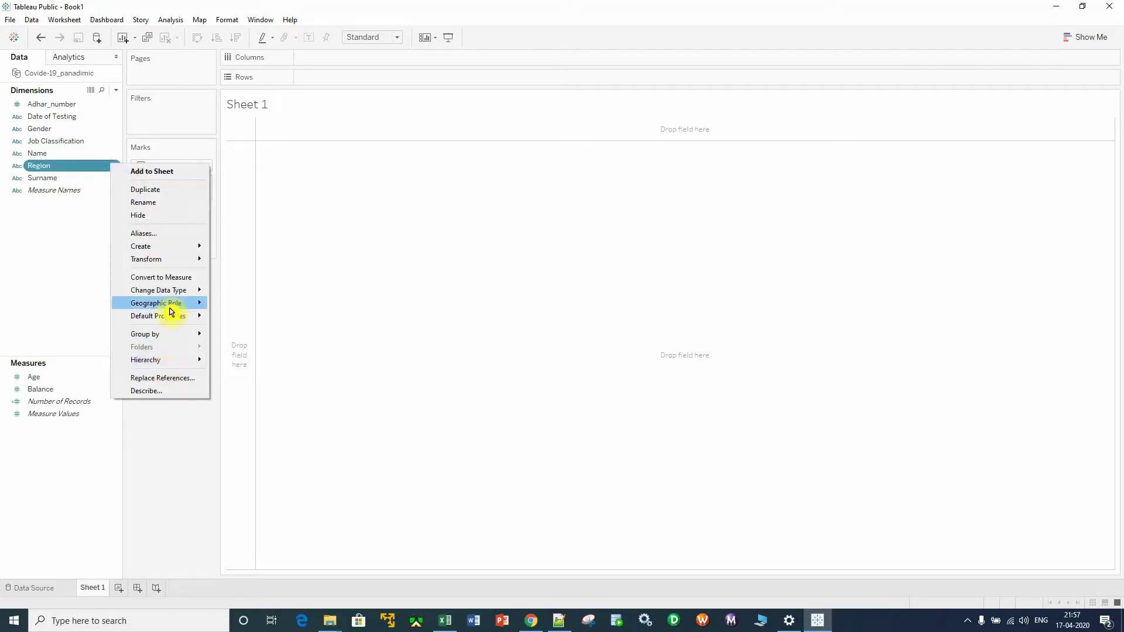
pyautogui.moveTo(171, 311)
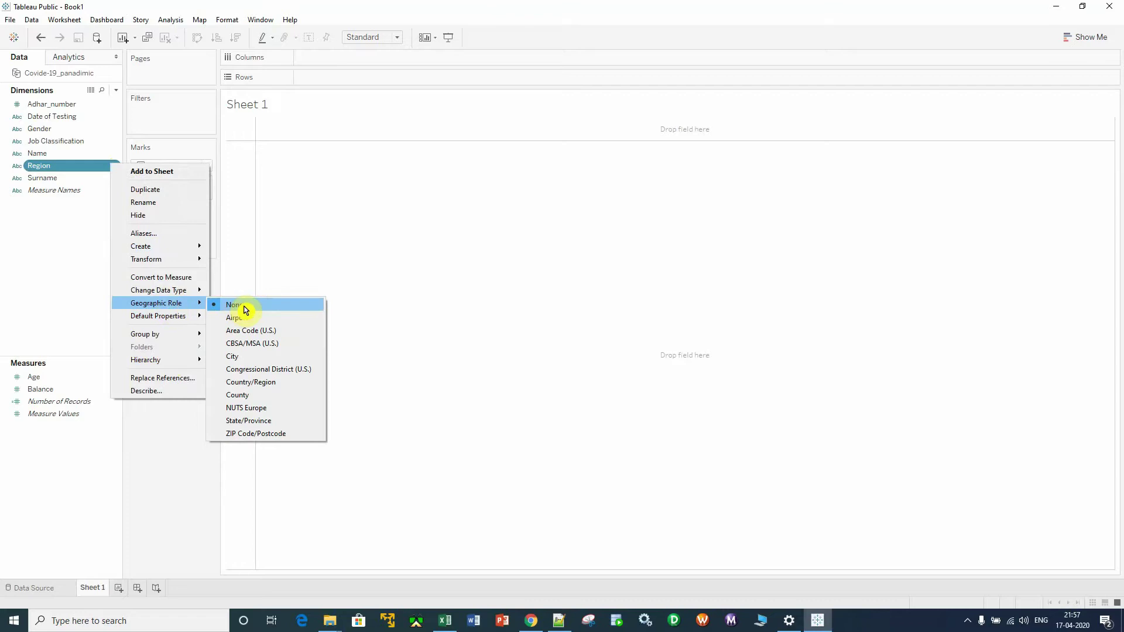
pyautogui.click(305, 421)
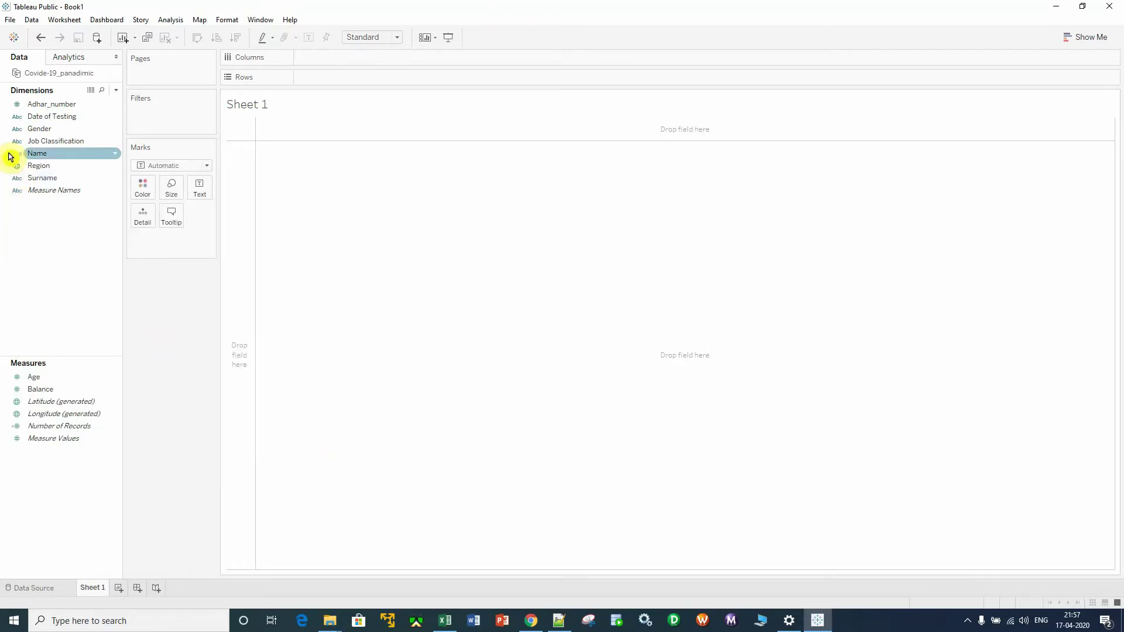
# Step: Magnify the screen to examine the data type symbol beside Region, and restore normal magnification
pyautogui.click(30, 167)
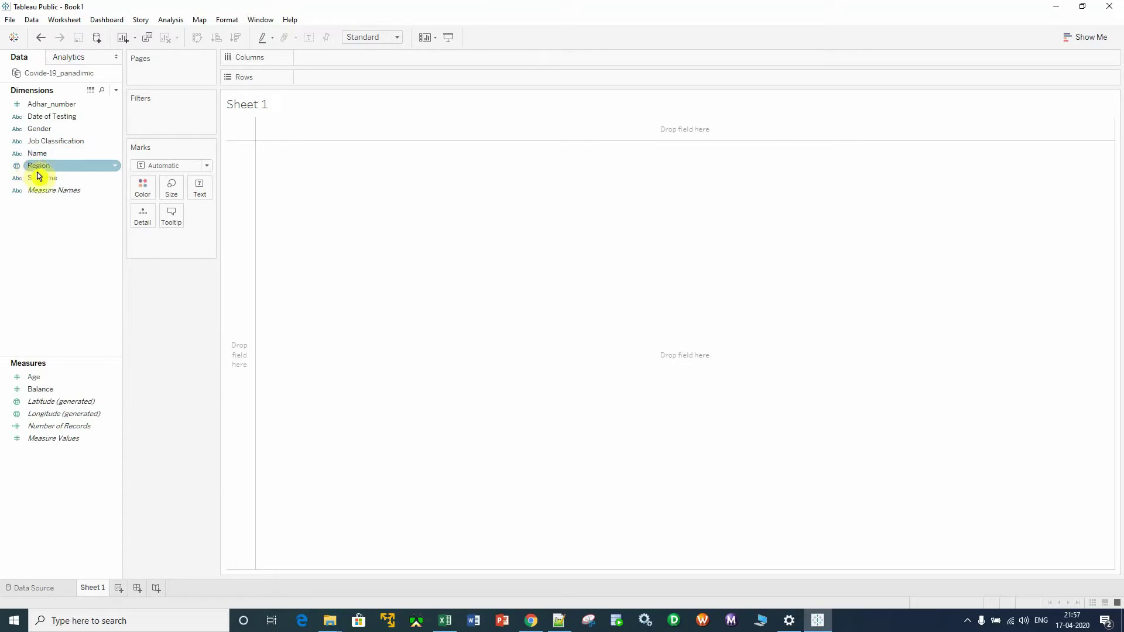
pyautogui.press('super+plus')
pyautogui.press('super+plus')
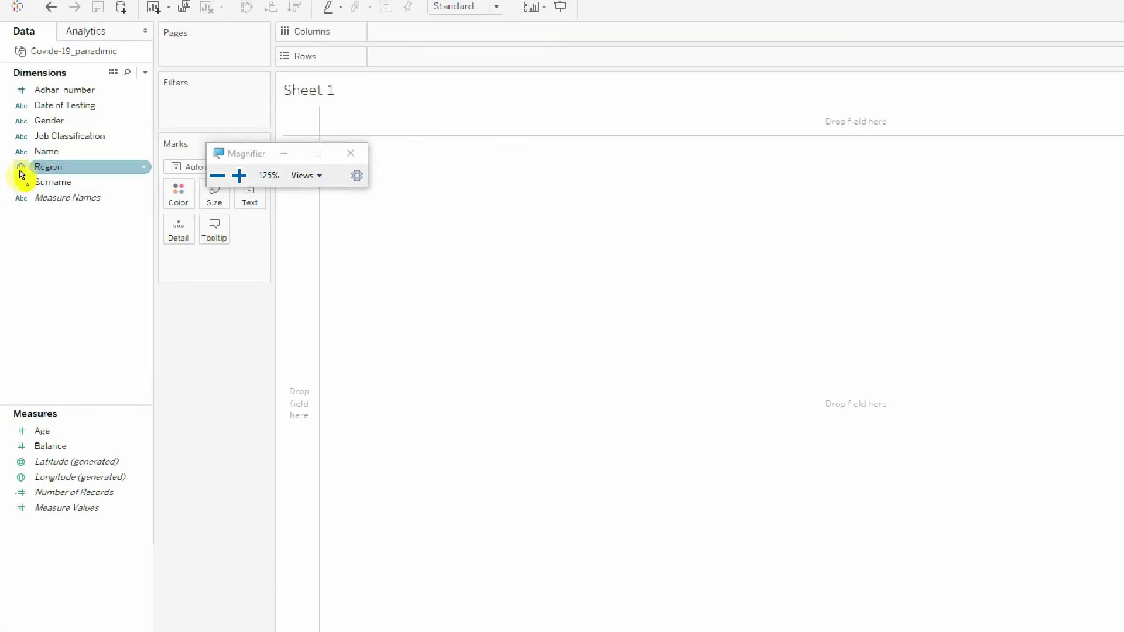
pyautogui.click(390, 188)
pyautogui.click(217, 177)
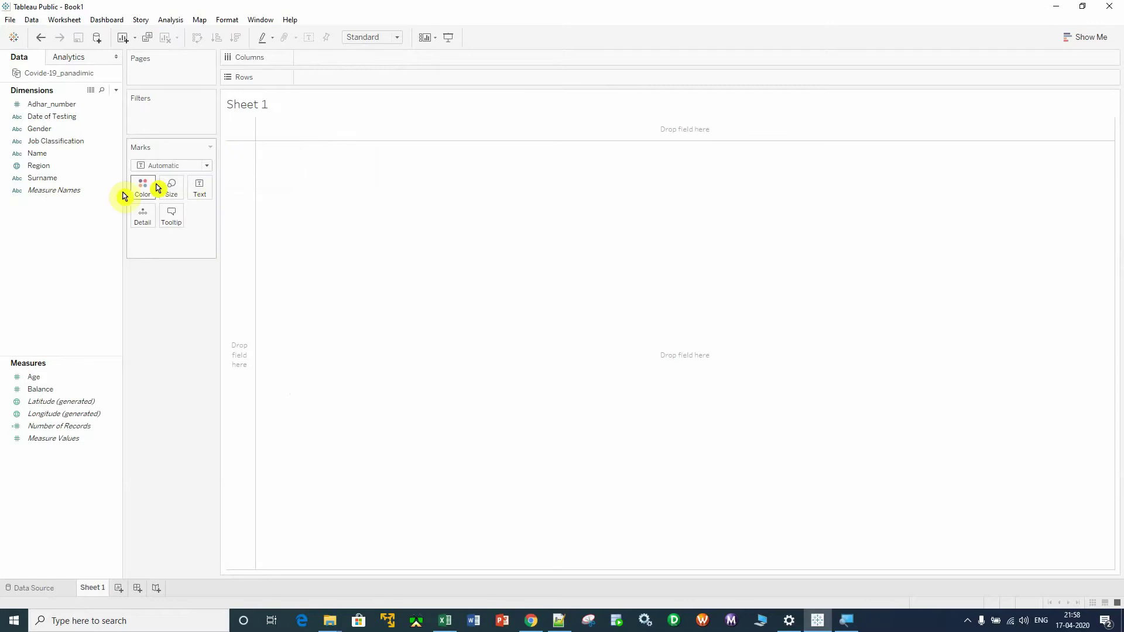
# Step: Plot Region on the sheet as a map and match the unrecognized location MP to Madhya Pradesh
pyautogui.moveTo(39, 166); pyautogui.dragTo(448, 220)
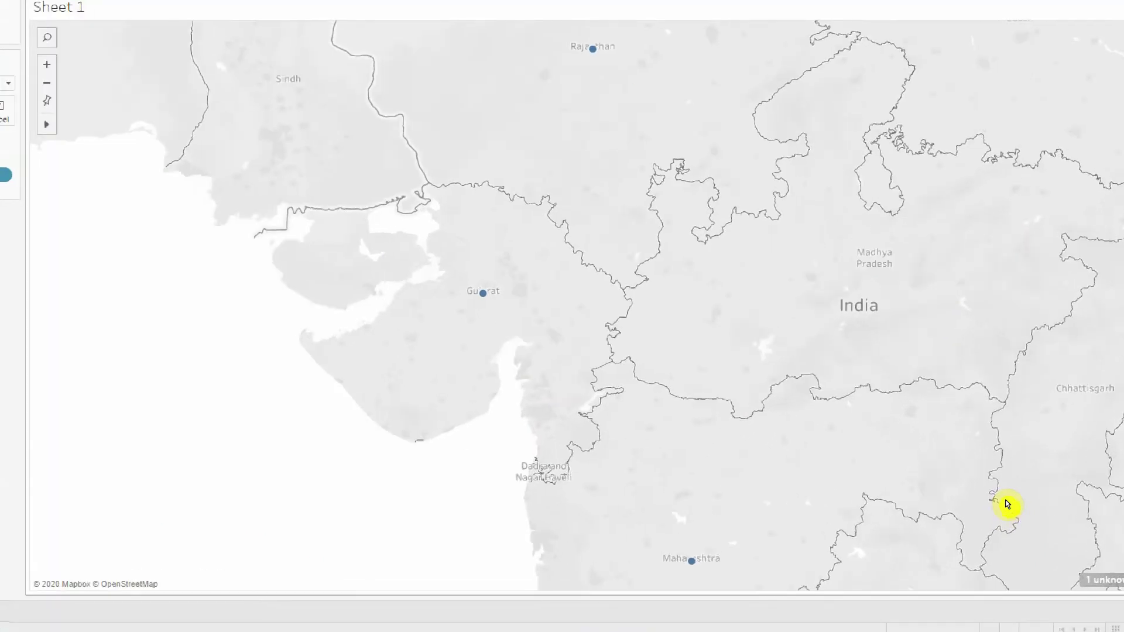
pyautogui.click(1112, 580)
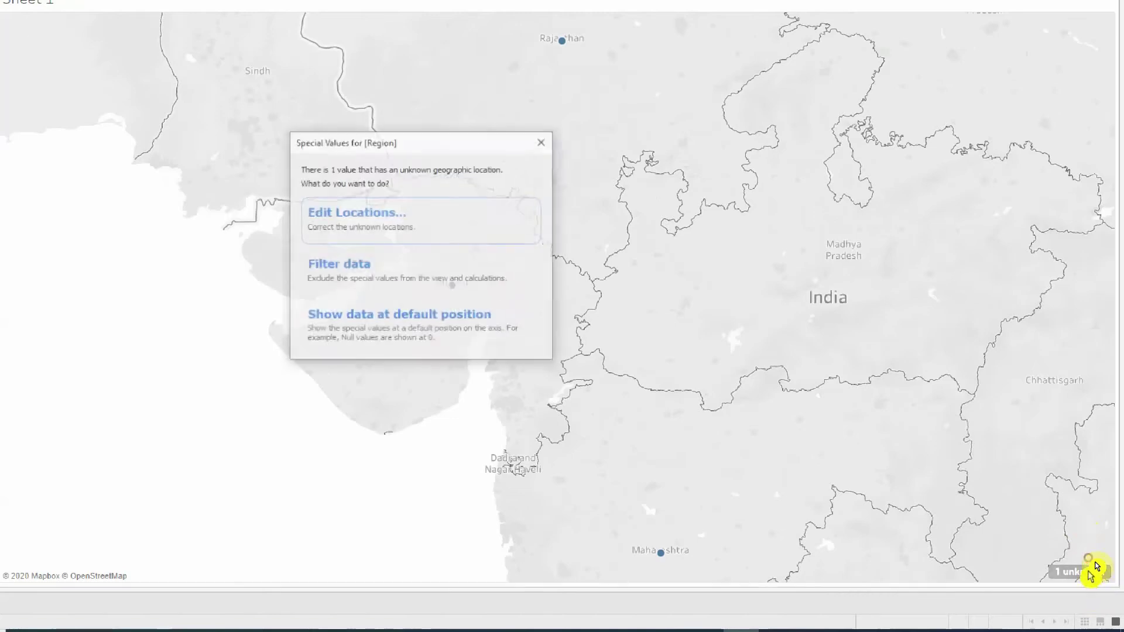
pyautogui.click(358, 223)
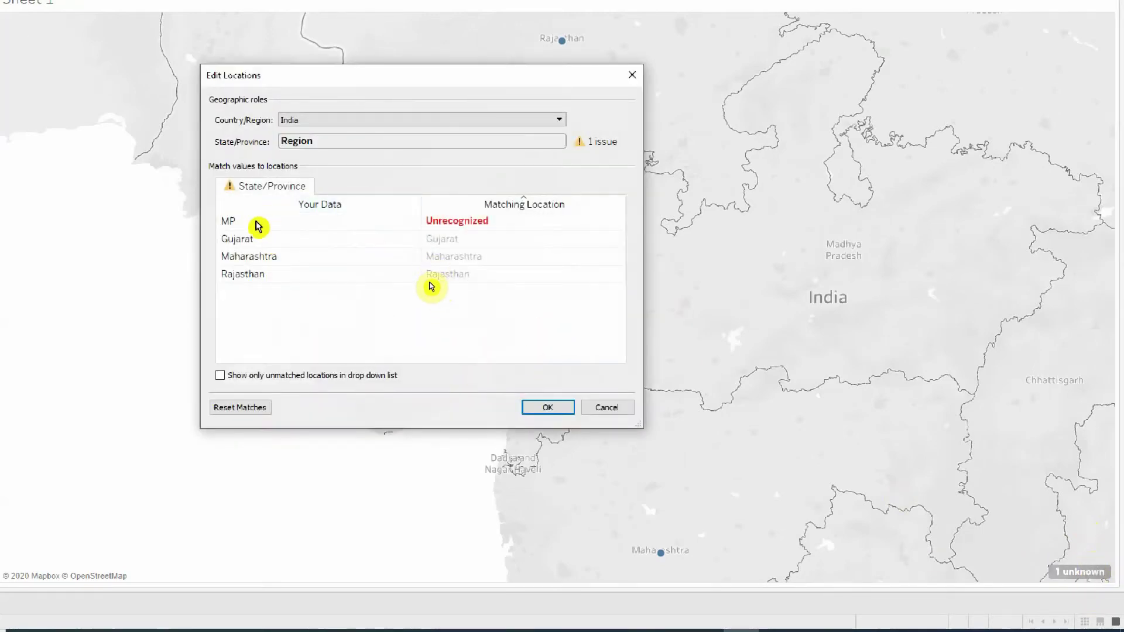
pyautogui.click(507, 226)
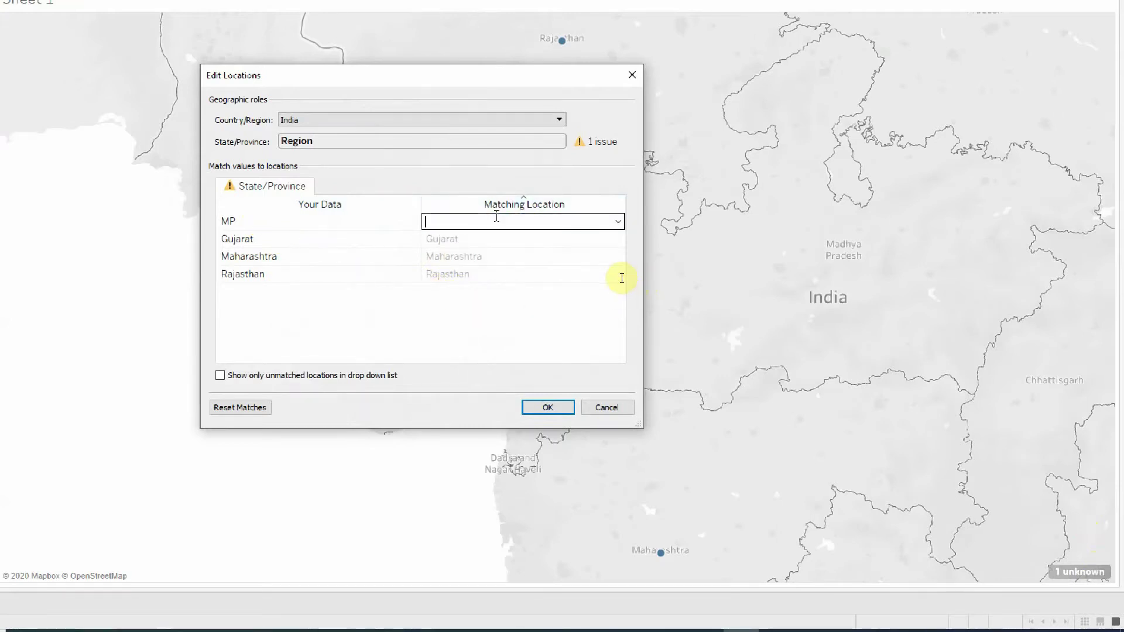
pyautogui.write('mad')
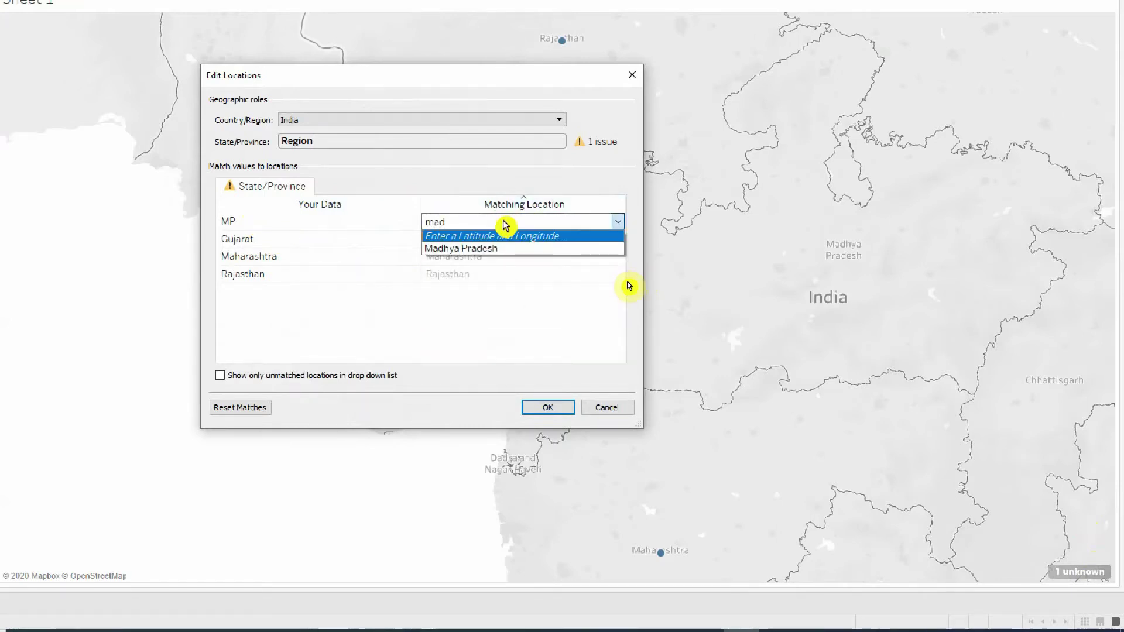
pyautogui.click(496, 249)
pyautogui.click(549, 409)
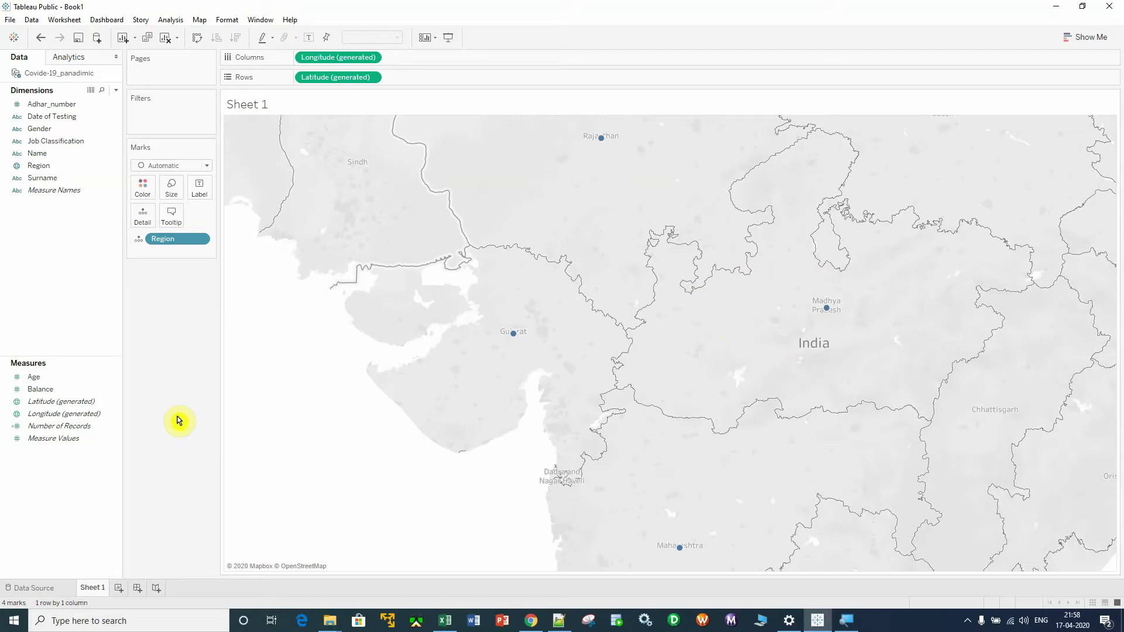
# Step: Label the map marks with Number of Records
pyautogui.click(88, 427)
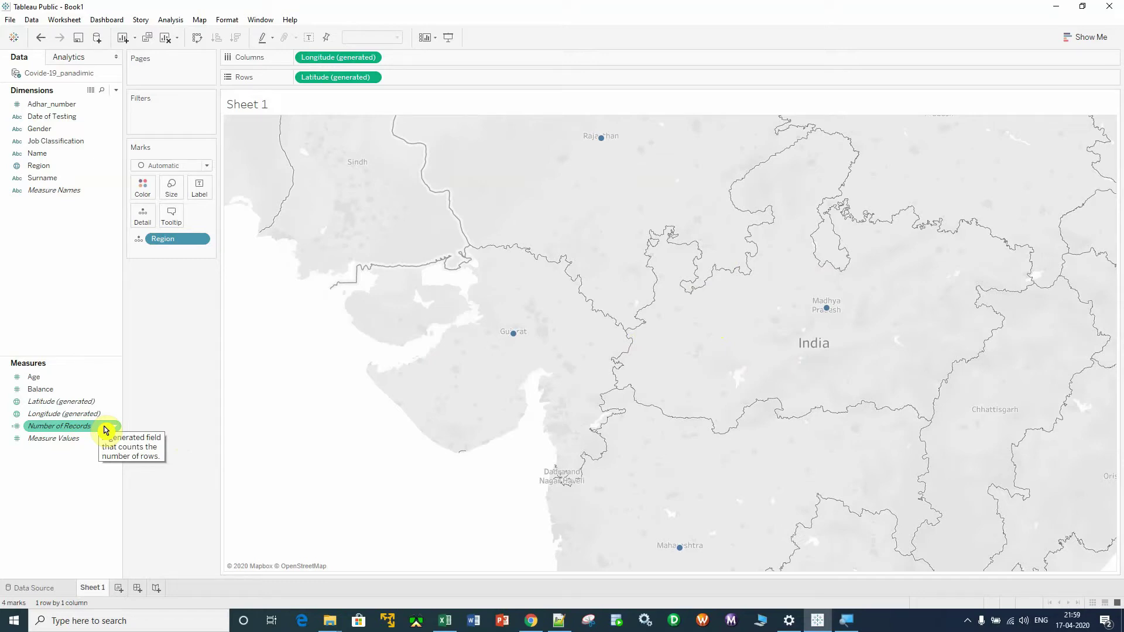
pyautogui.moveTo(87, 431); pyautogui.dragTo(212, 190)
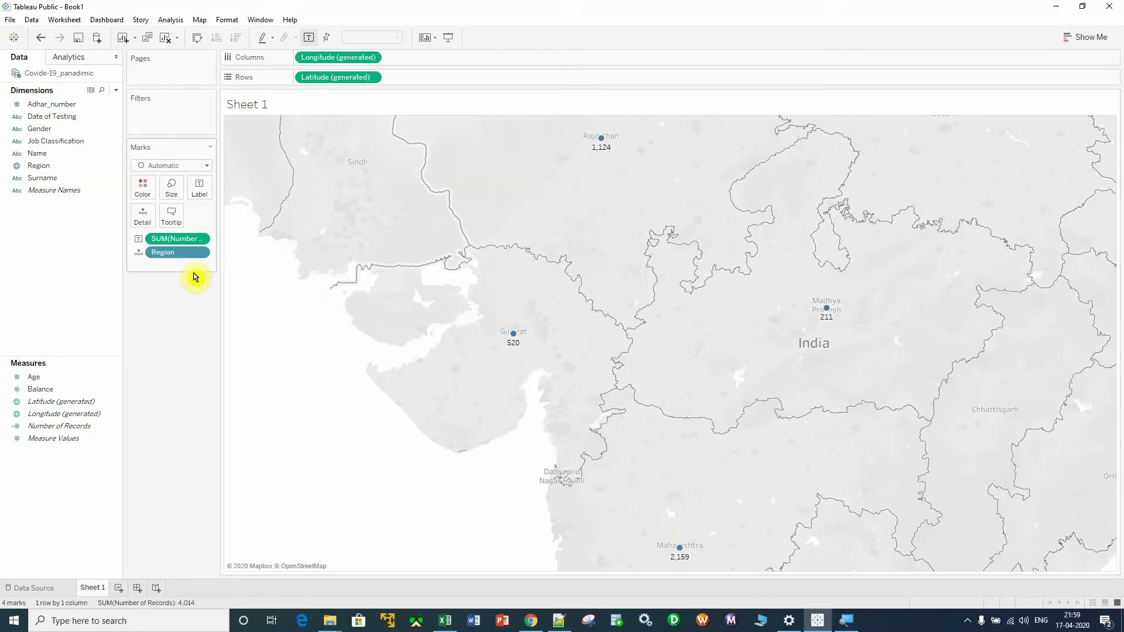
# Step: Set the default font size of the Number of Records map labels to 12
pyautogui.click(204, 244)
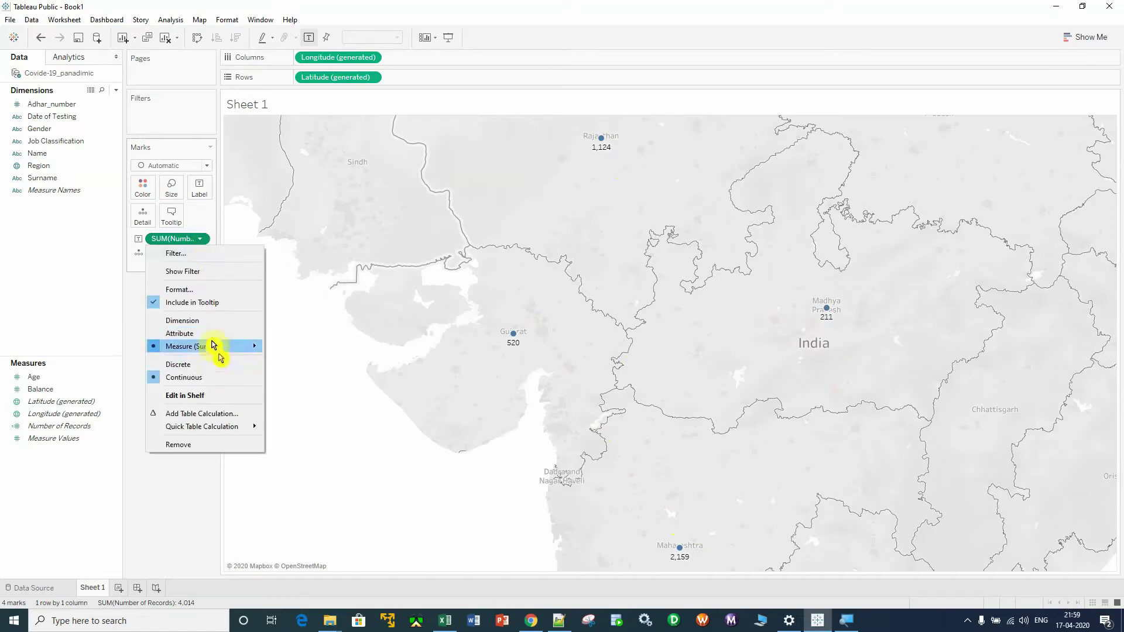
pyautogui.click(199, 289)
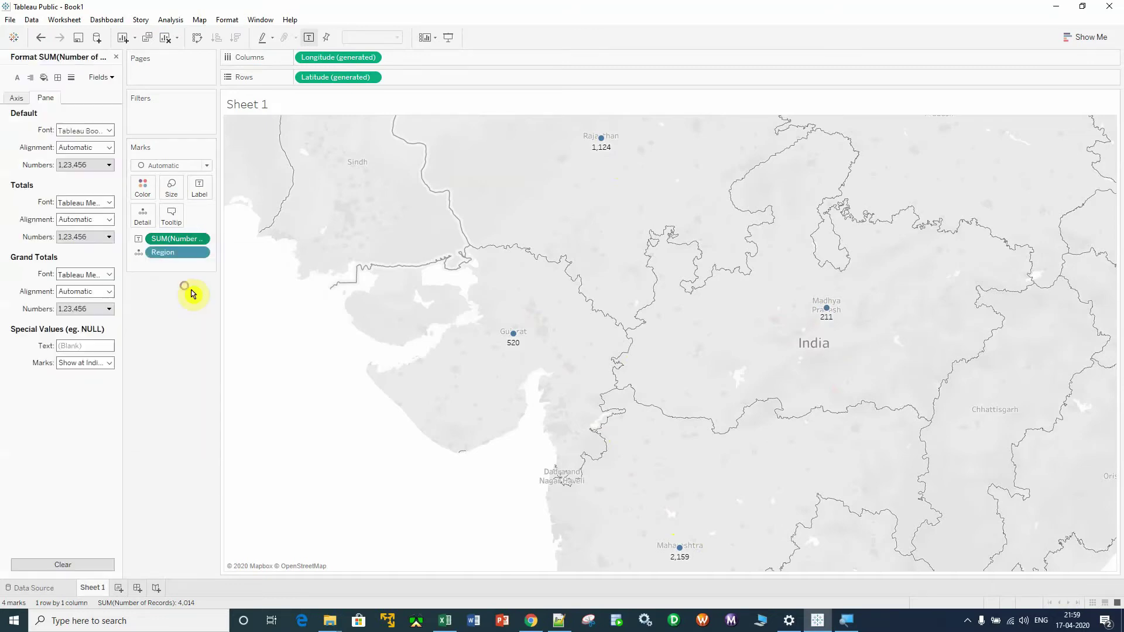
pyautogui.click(101, 130)
pyautogui.click(85, 163)
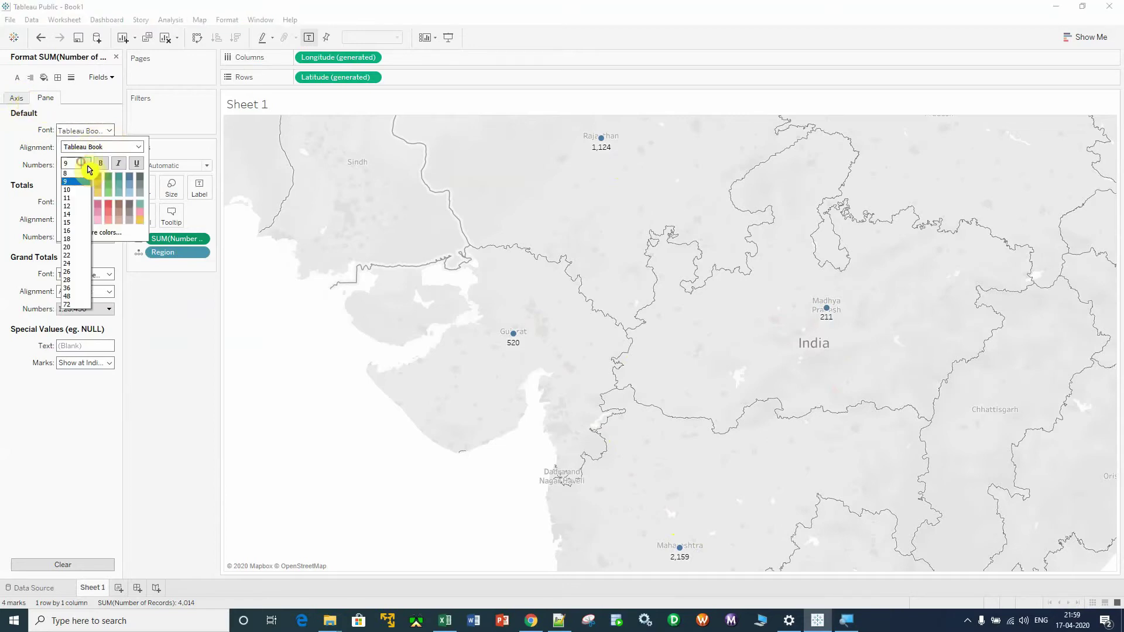
pyautogui.click(81, 206)
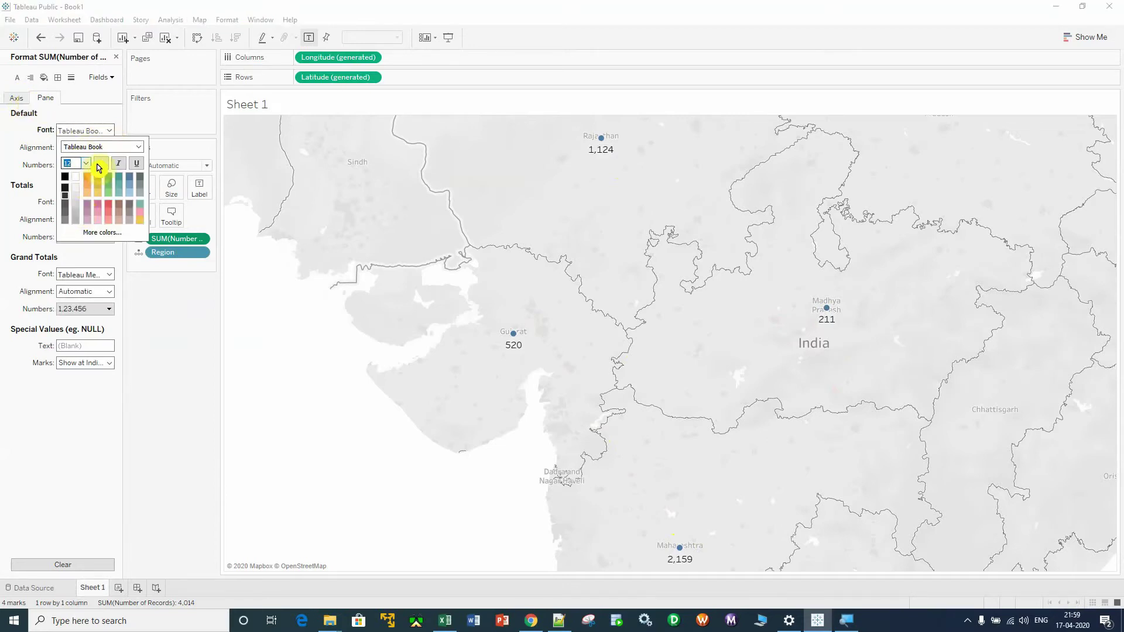
pyautogui.click(102, 164)
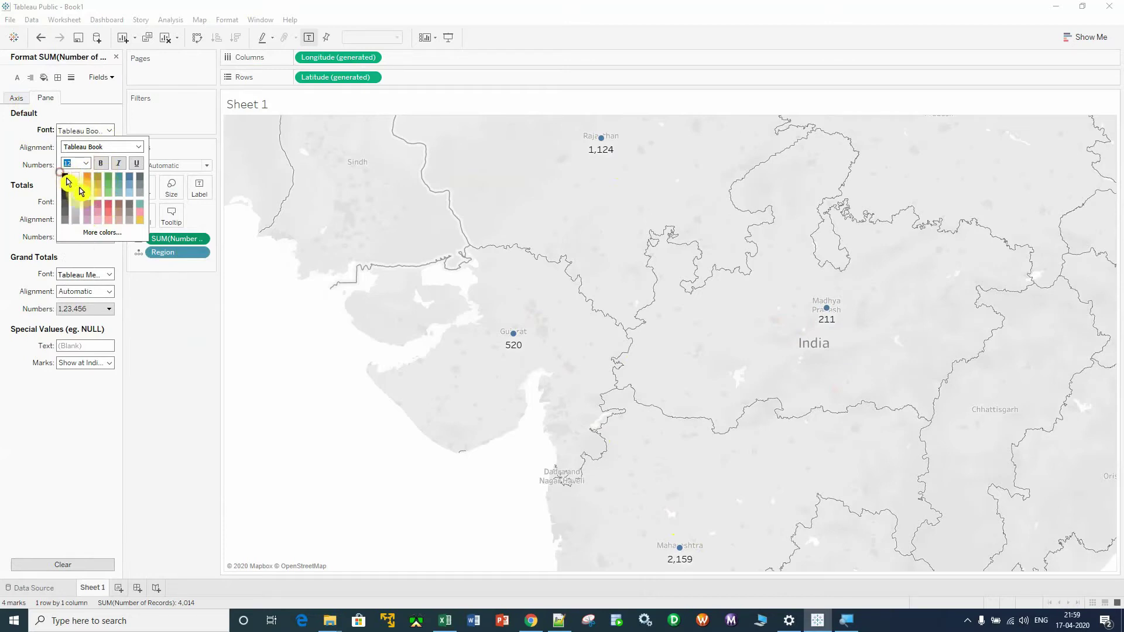
pyautogui.click(189, 383)
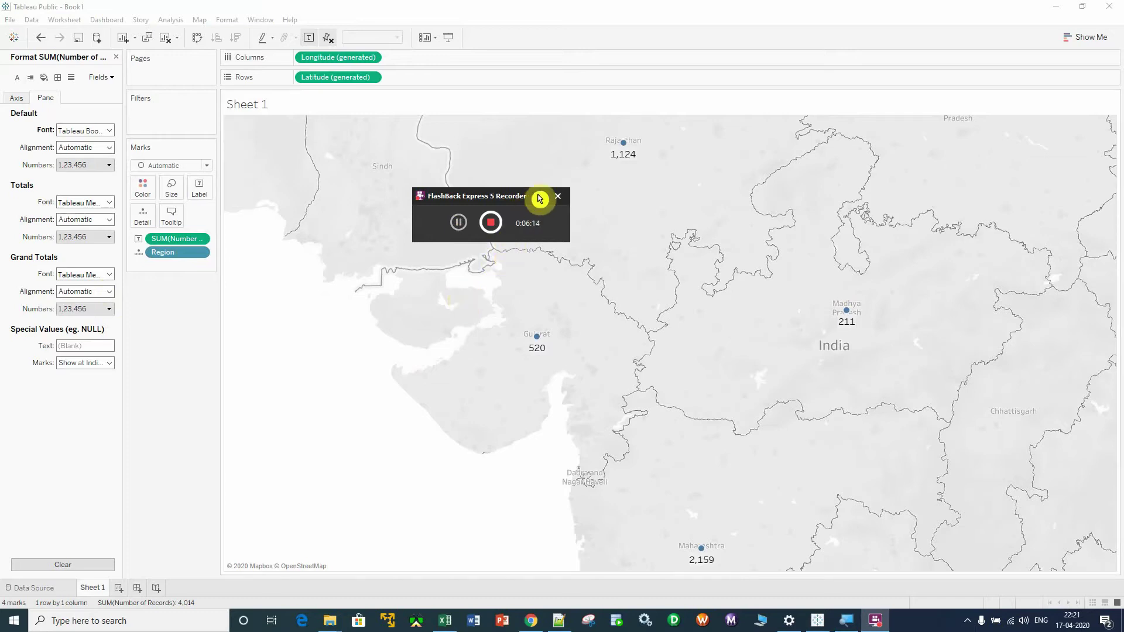
# Step: Change the mark type from Automatic to Map so the regions are drawn as filled areas
pyautogui.click(558, 196)
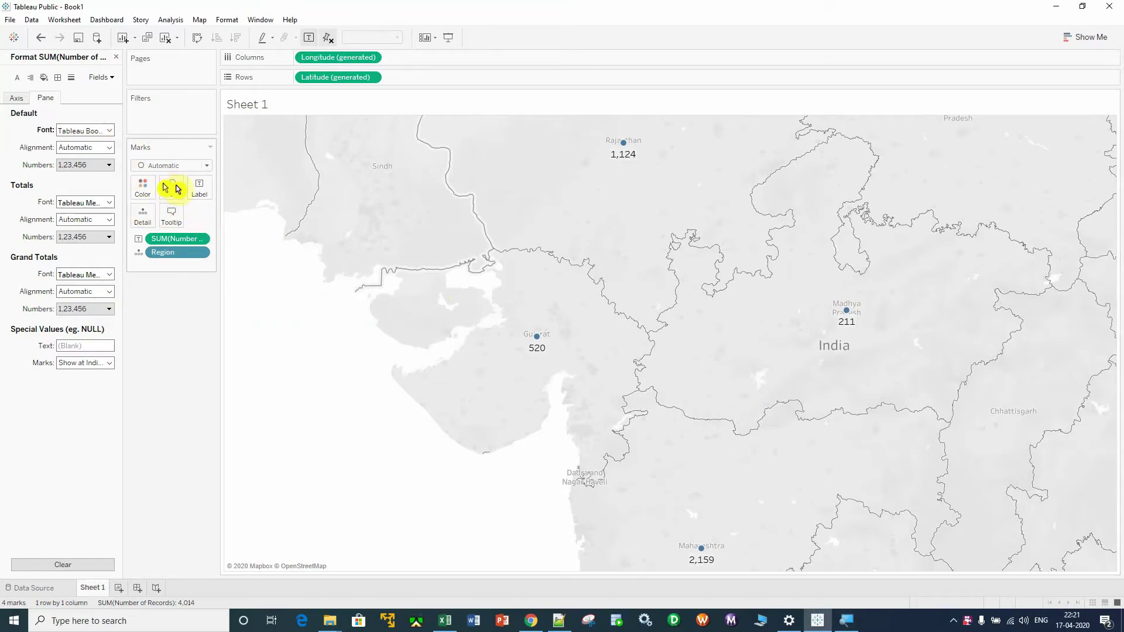
pyautogui.click(207, 165)
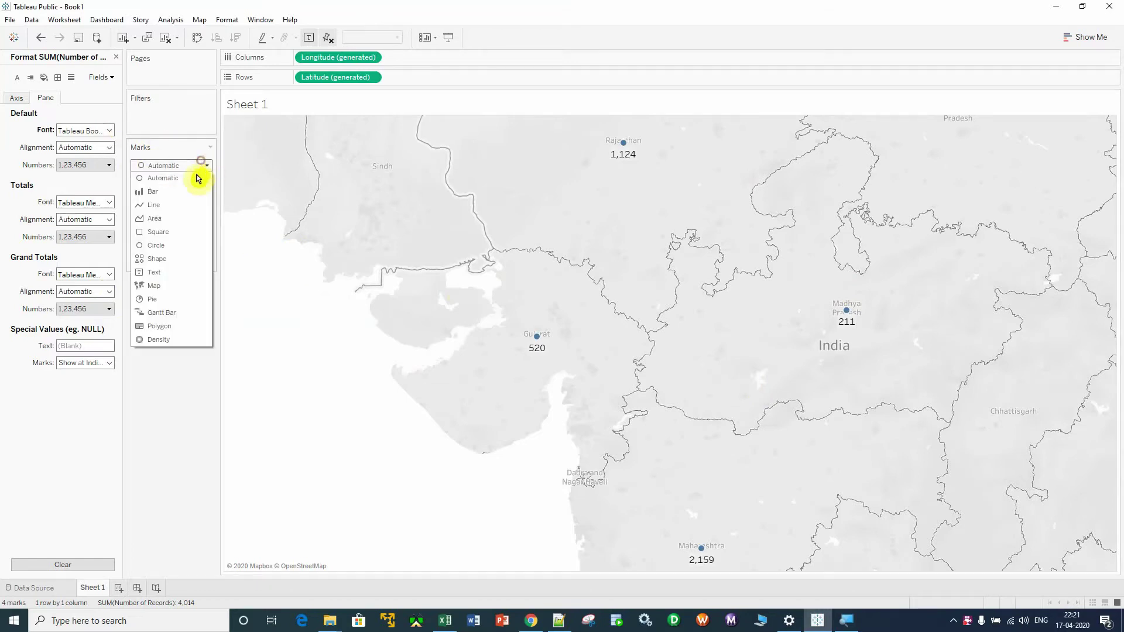
pyautogui.click(170, 287)
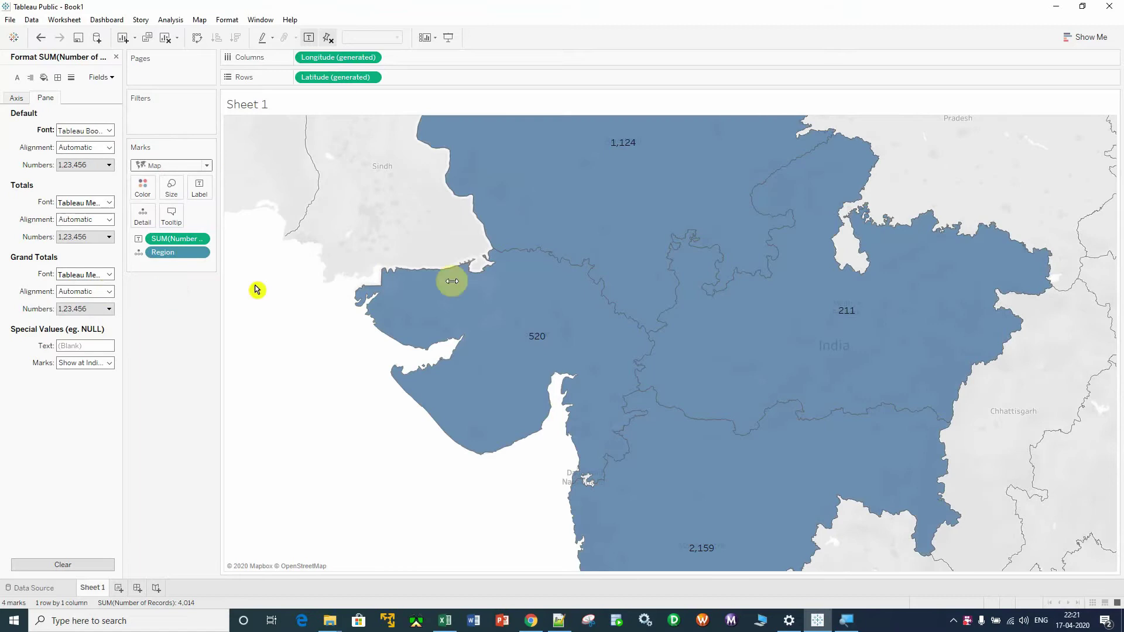
pyautogui.scroll(-1, 993, 401)
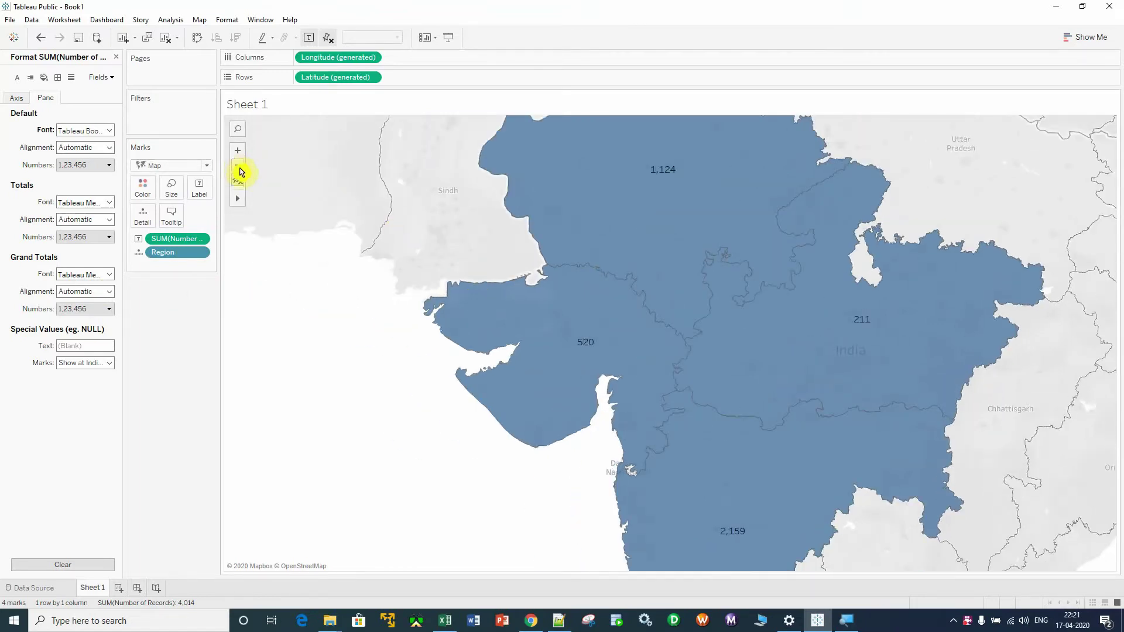
pyautogui.click(239, 166)
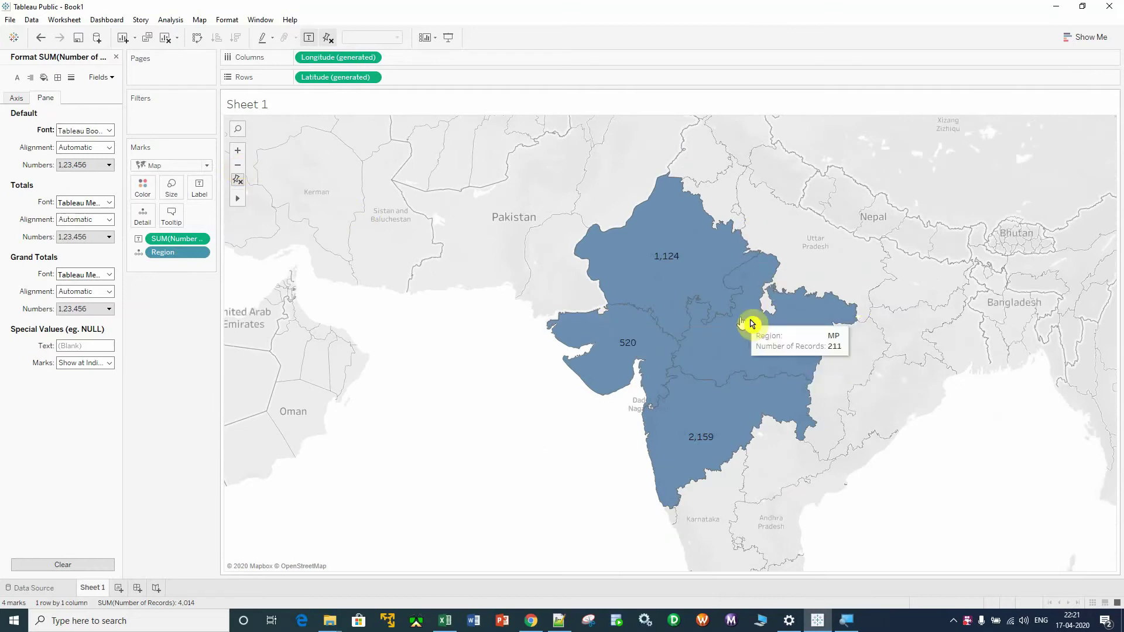
# Step: Color the map areas by Region and move the Region color legend beneath the Marks card
pyautogui.click(116, 56)
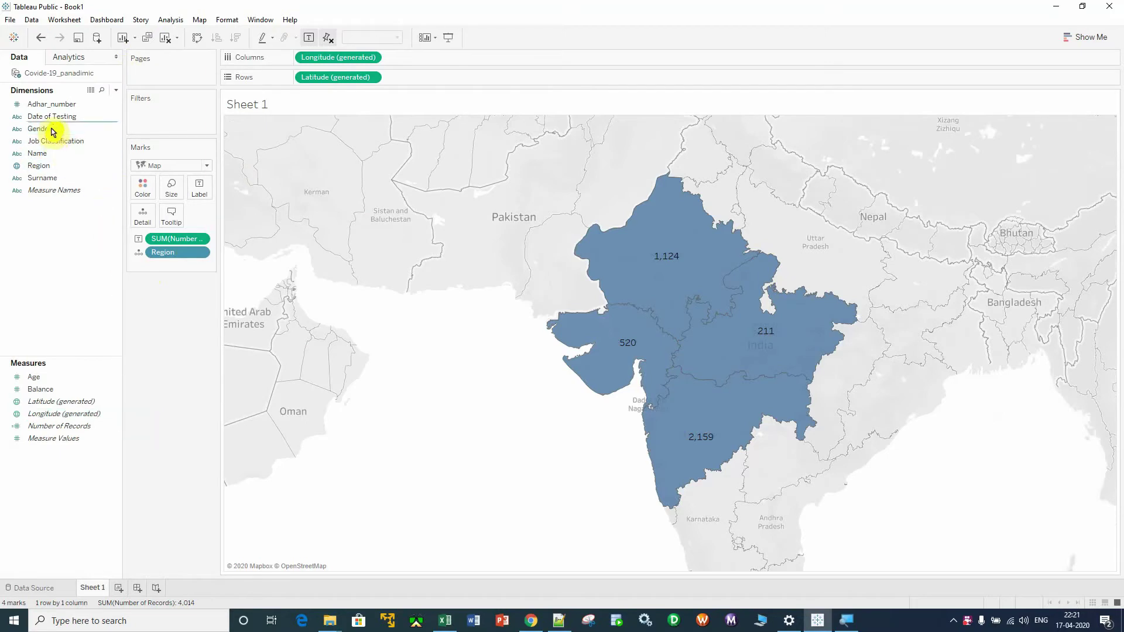
pyautogui.moveTo(36, 167); pyautogui.dragTo(142, 186)
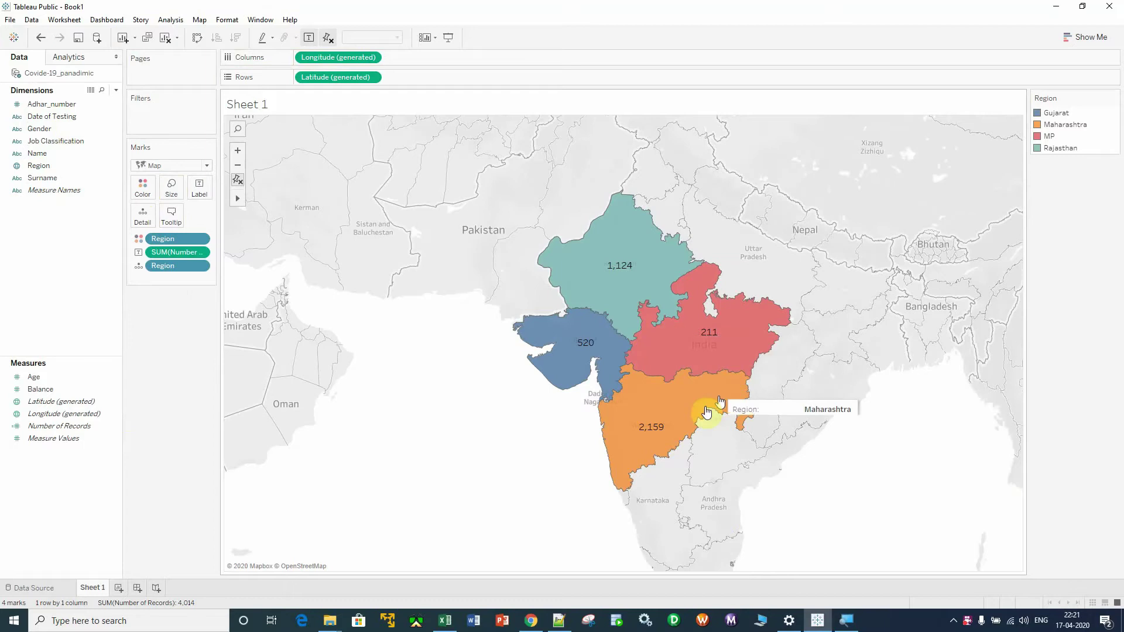
pyautogui.moveTo(572, 338)
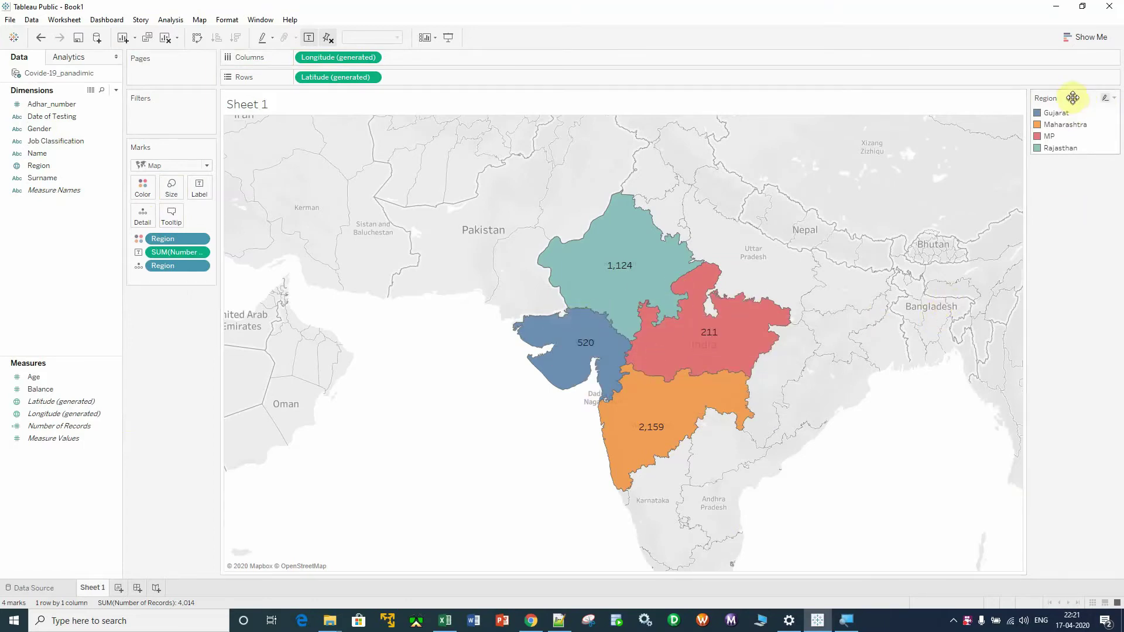
pyautogui.moveTo(1072, 98); pyautogui.dragTo(168, 349)
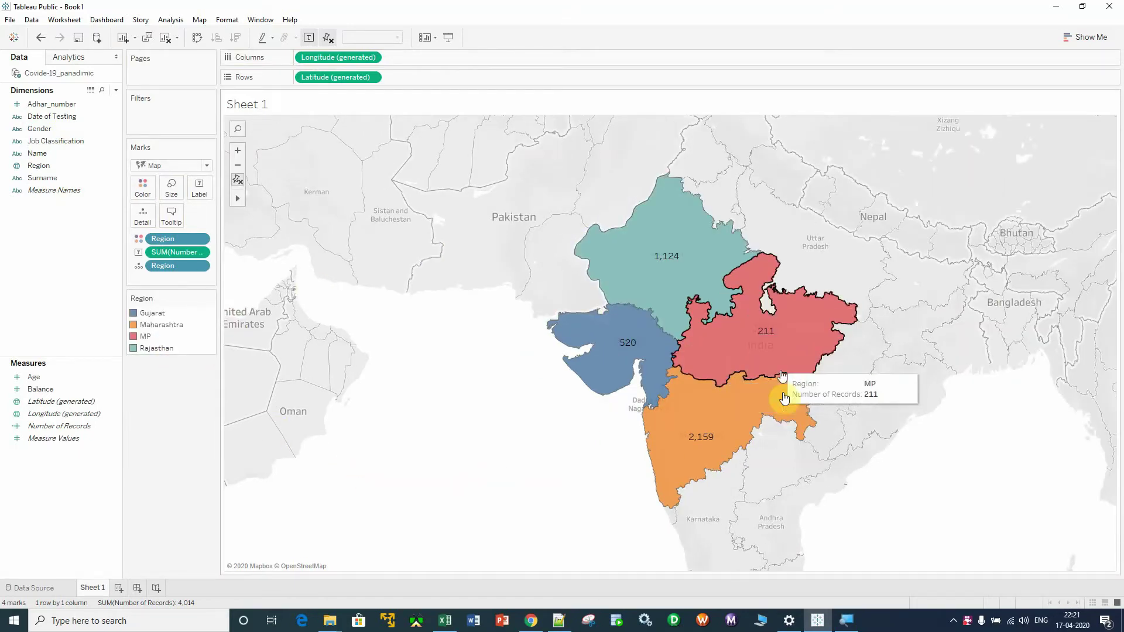
pyautogui.moveTo(761, 418)
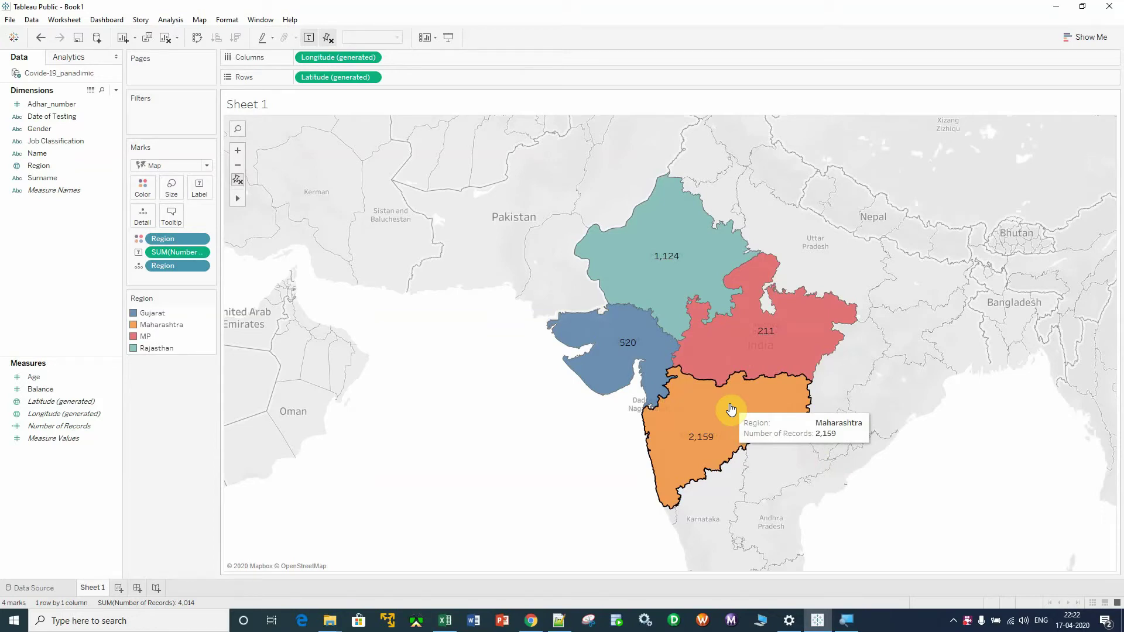
pyautogui.moveTo(736, 368)
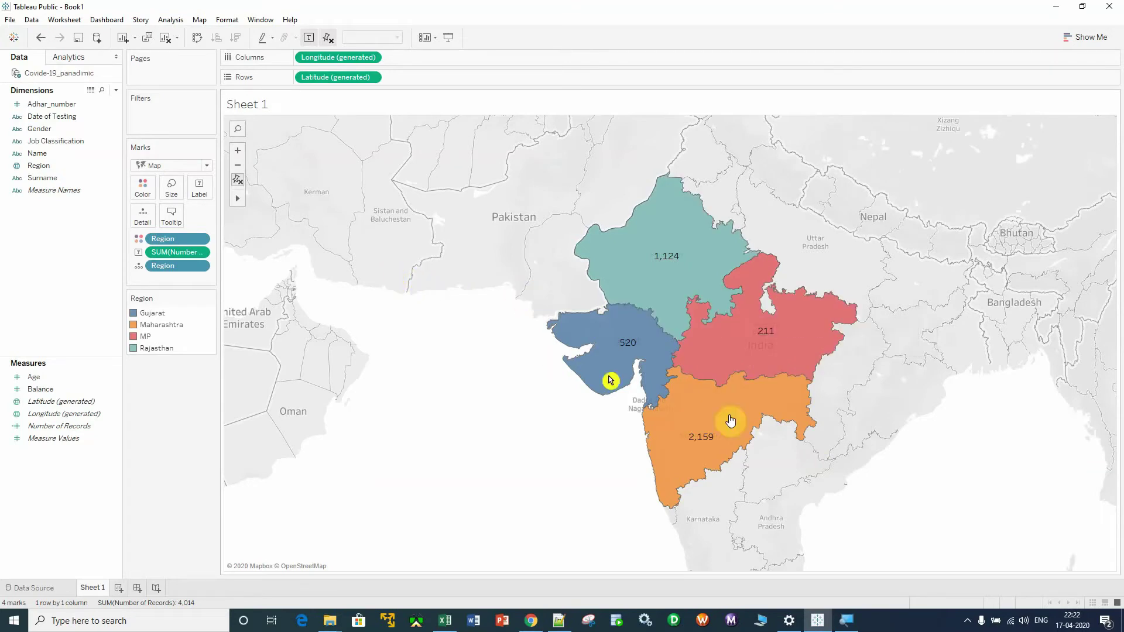
pyautogui.click(201, 253)
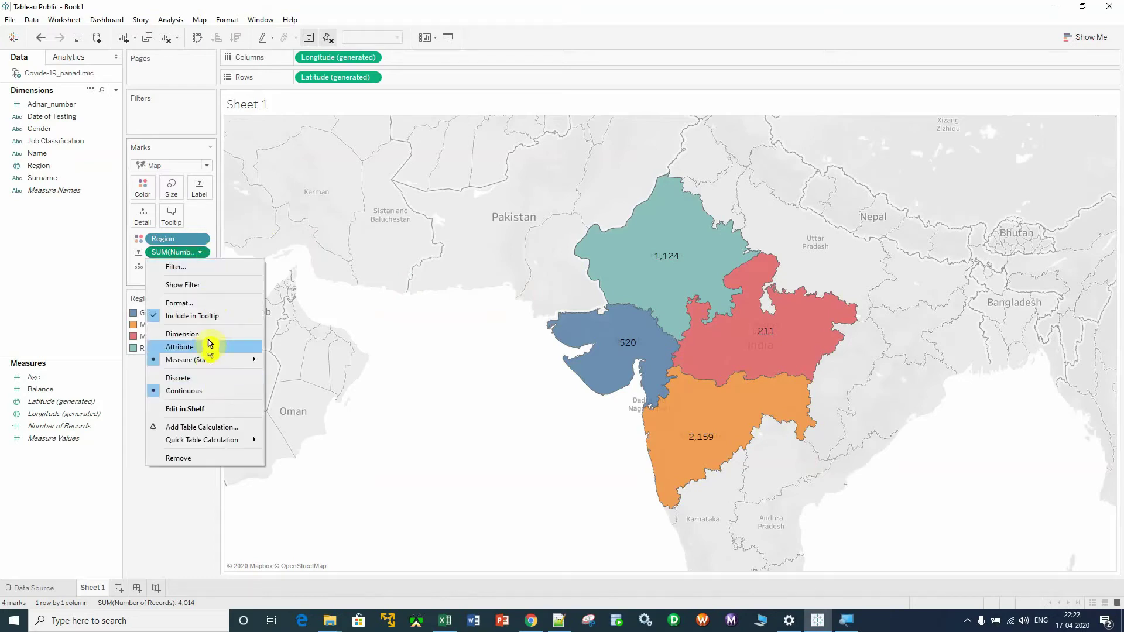
pyautogui.click(195, 305)
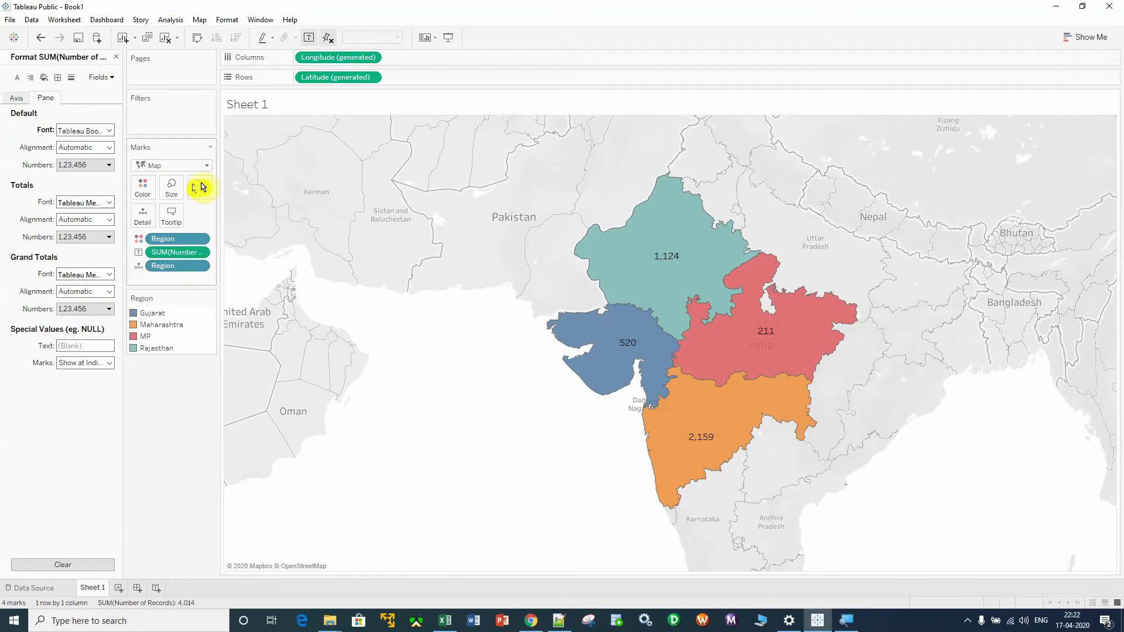
pyautogui.click(120, 57)
# Step: Edit the mark label text, adding the line "Covide-19" above the Number of Records value
pyautogui.click(201, 185)
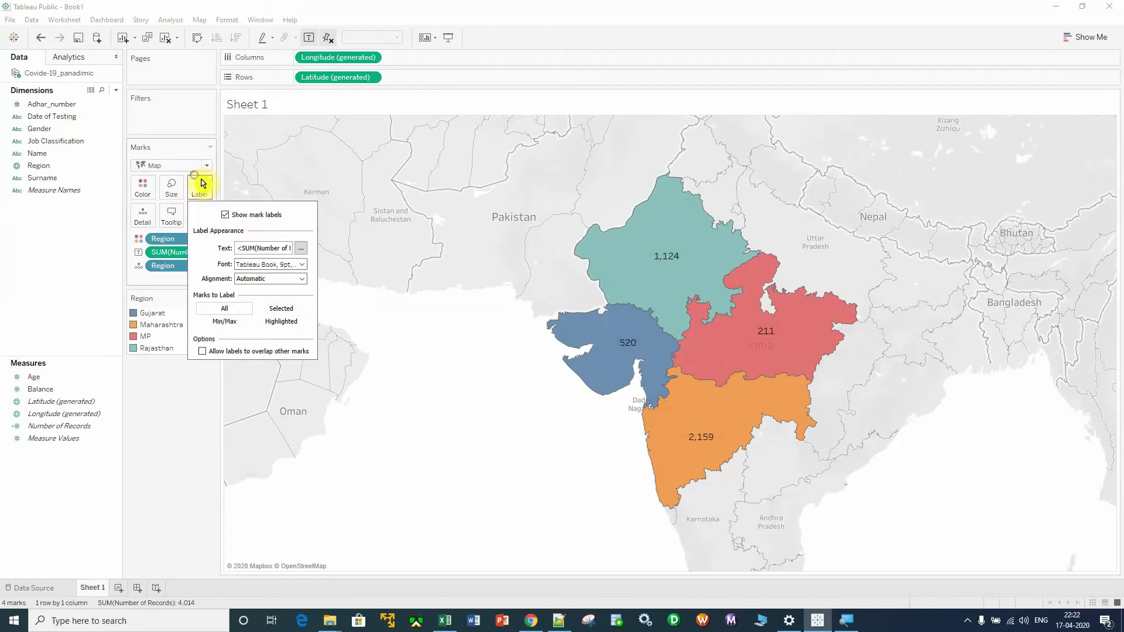
pyautogui.click(299, 252)
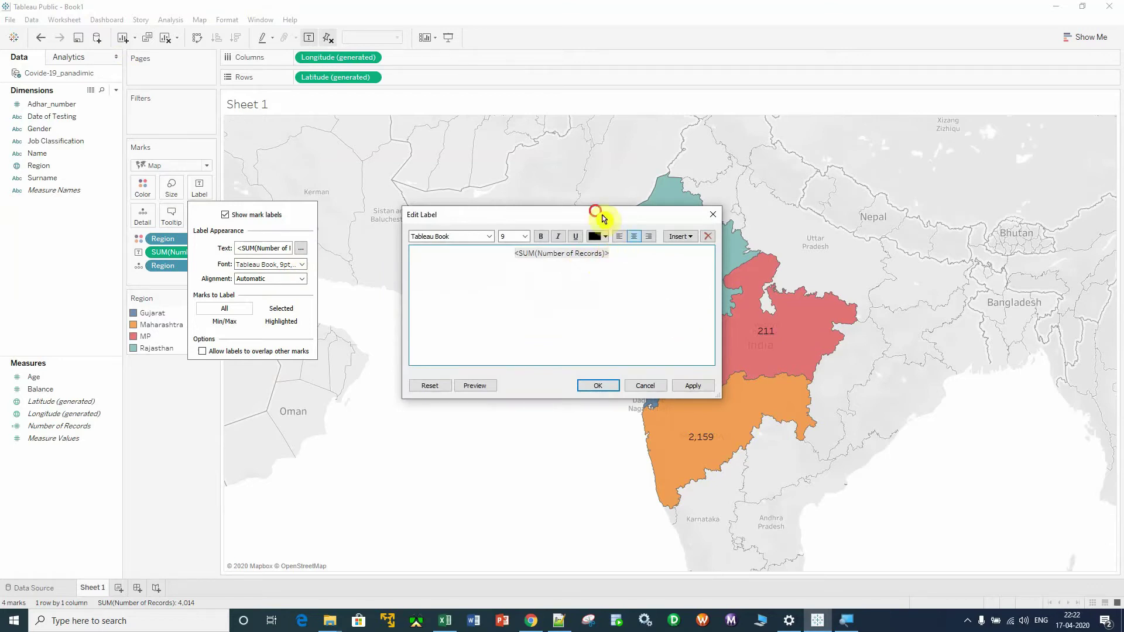
pyautogui.moveTo(597, 214); pyautogui.dragTo(607, 358)
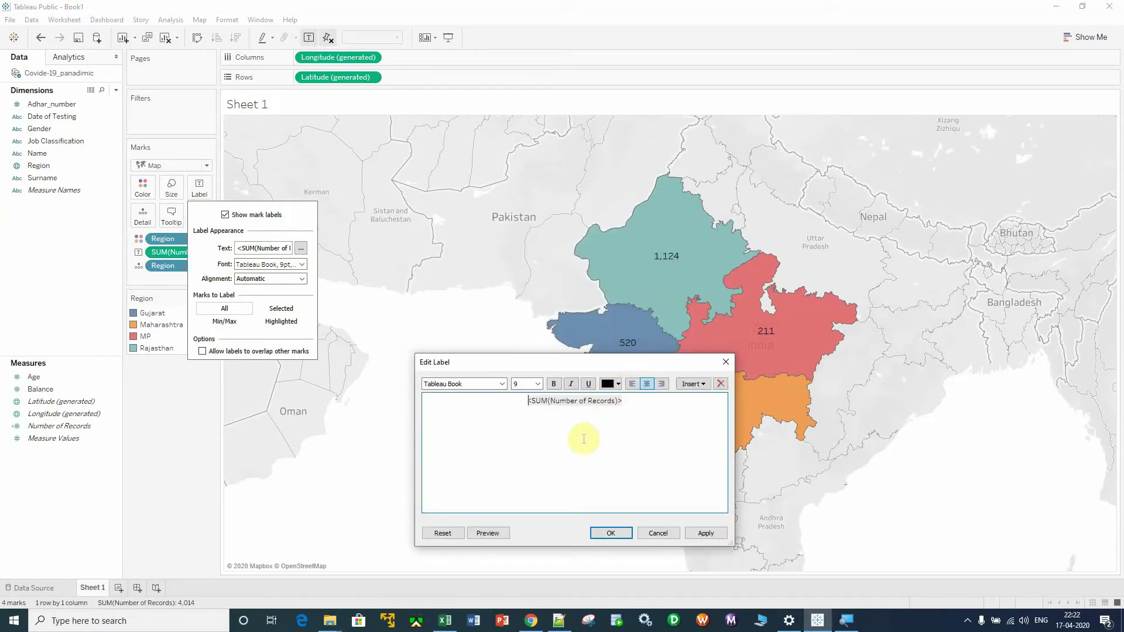
pyautogui.write('Covide-19')
pyautogui.press('Return')
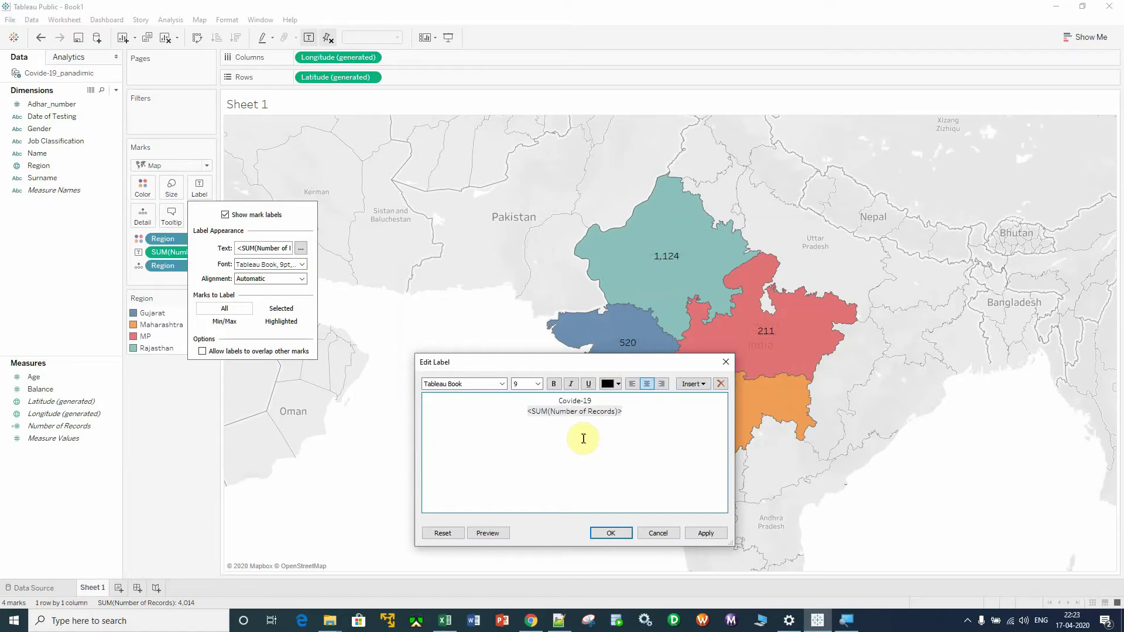
# Step: Format the entire label text as bold, size 12, and apply it to the map labels
pyautogui.hotkey('ctrl', 'a')
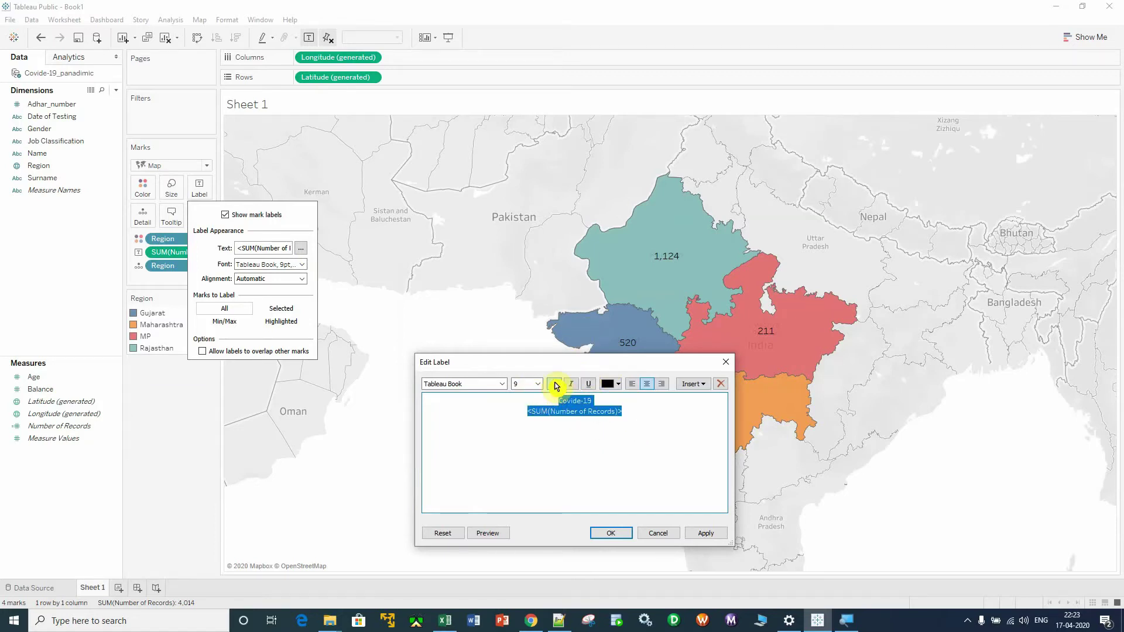
pyautogui.click(538, 384)
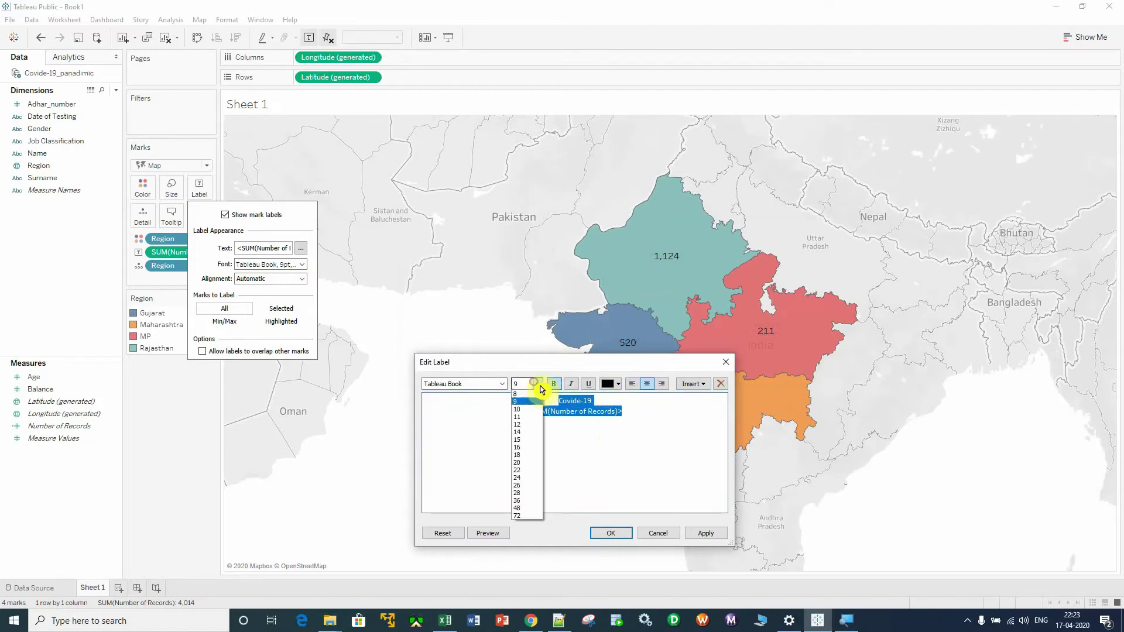
pyautogui.click(529, 424)
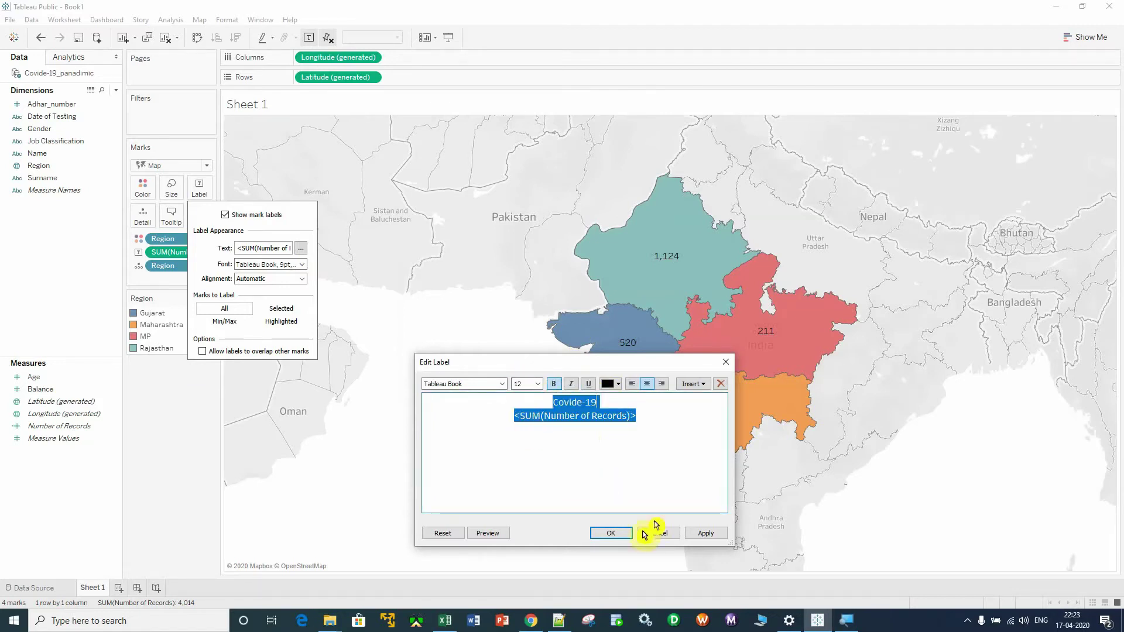
pyautogui.click(693, 531)
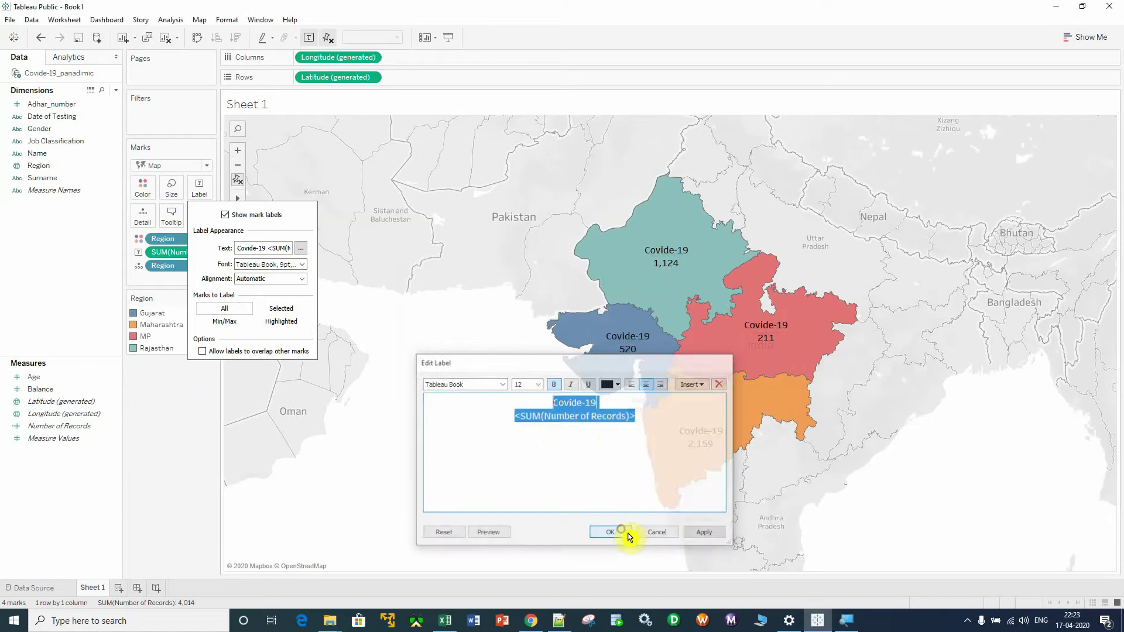
pyautogui.click(620, 534)
pyautogui.click(476, 422)
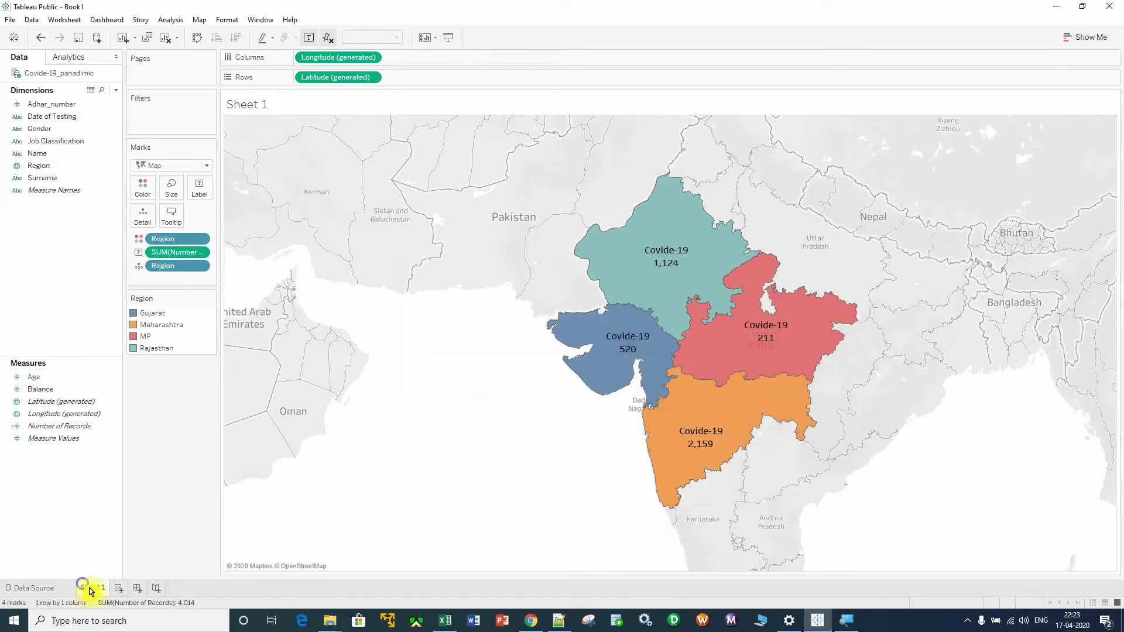
# Step: Rename the Sheet 1 worksheet as "Map"
pyautogui.rightClick(91, 591)
pyautogui.click(134, 452)
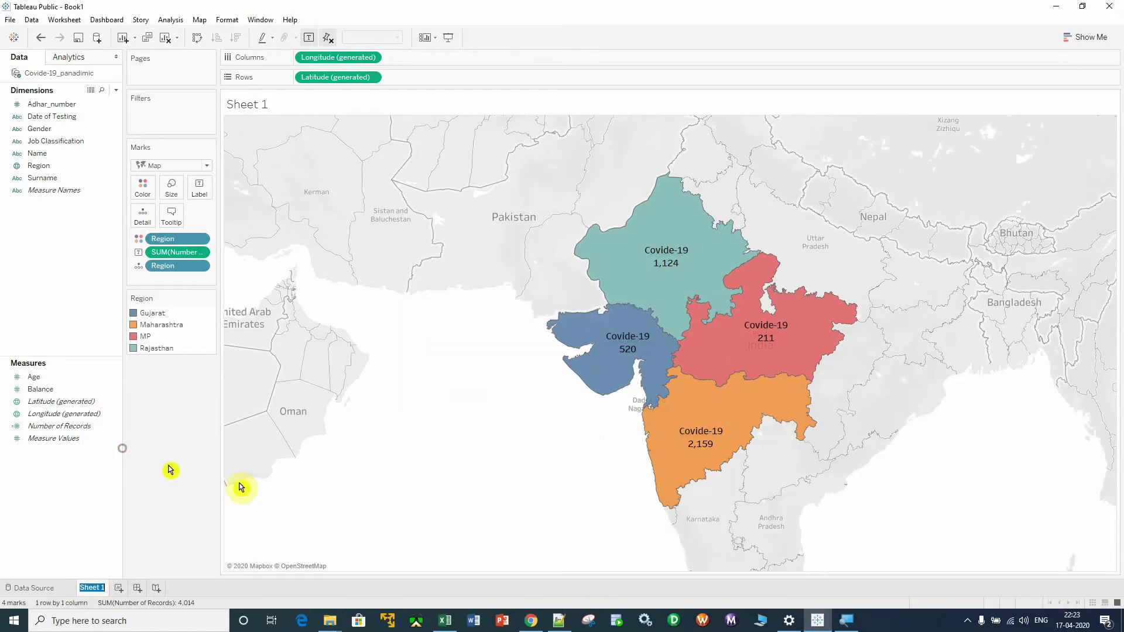
pyautogui.write('M')
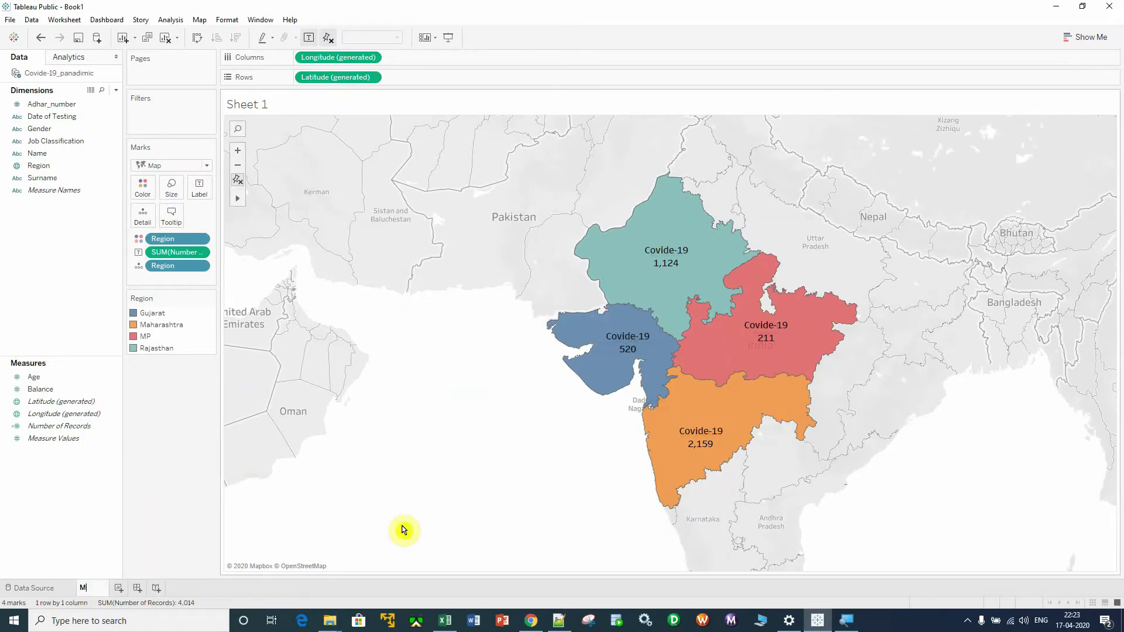
pyautogui.write('ap')
pyautogui.press('Return')
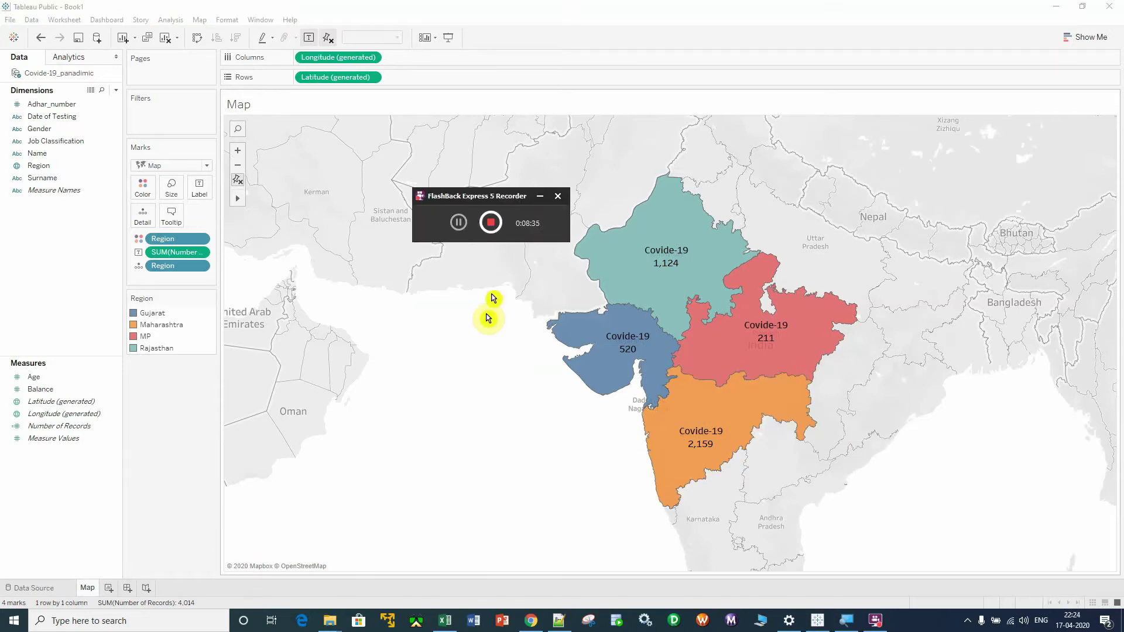
pyautogui.click(540, 196)
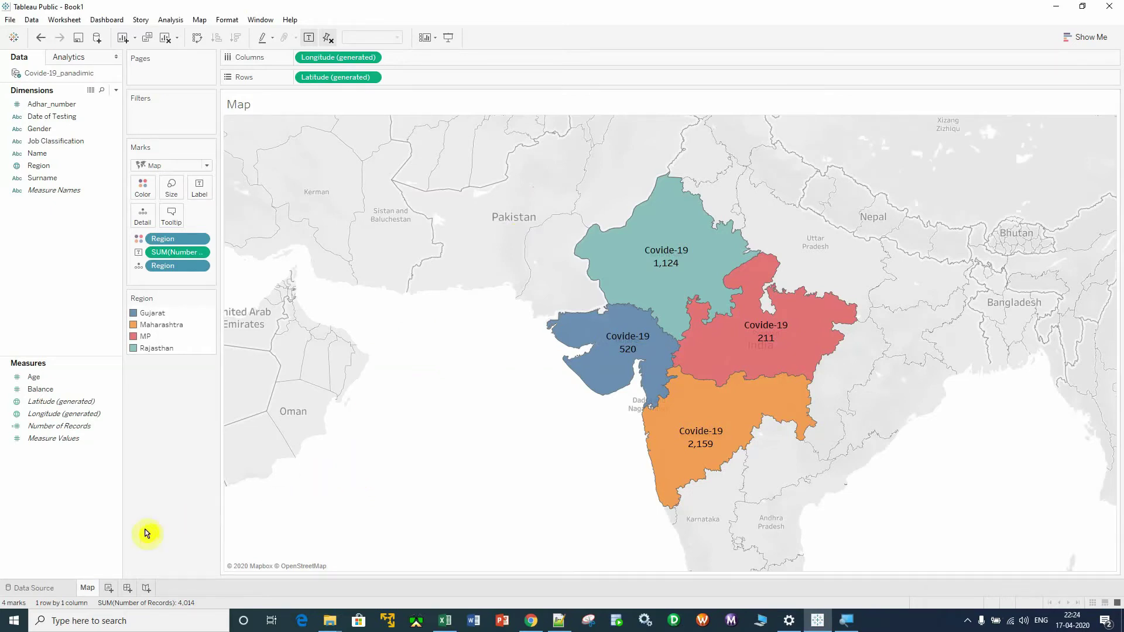
# Step: Add a new worksheet and build a table of Number of Records with Gender as rows
pyautogui.click(108, 589)
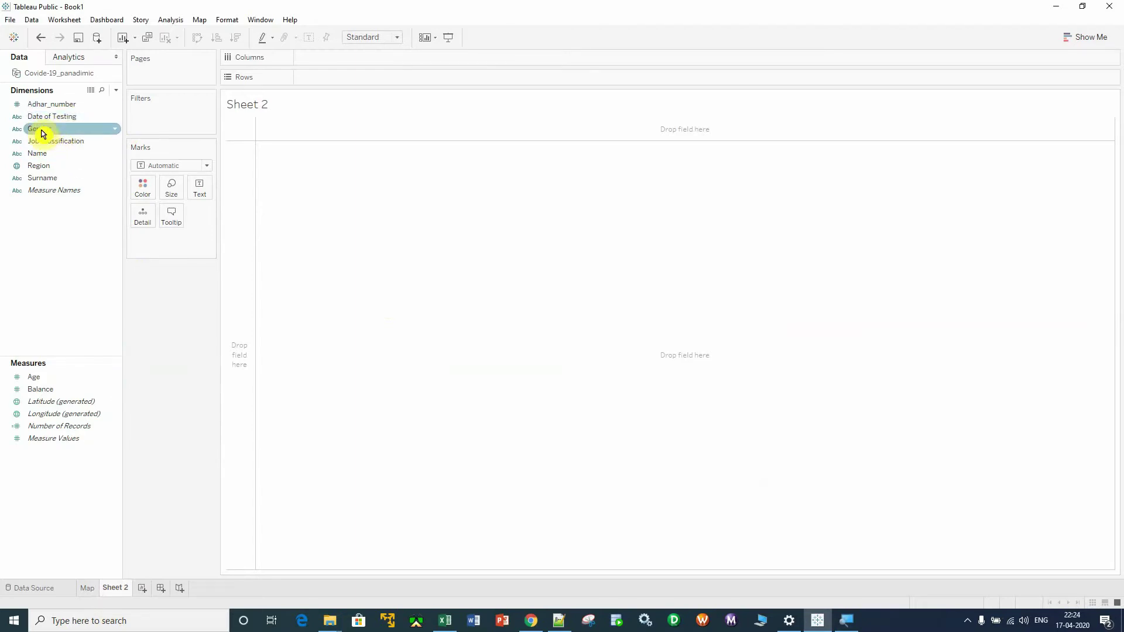
pyautogui.moveTo(43, 130); pyautogui.dragTo(409, 232)
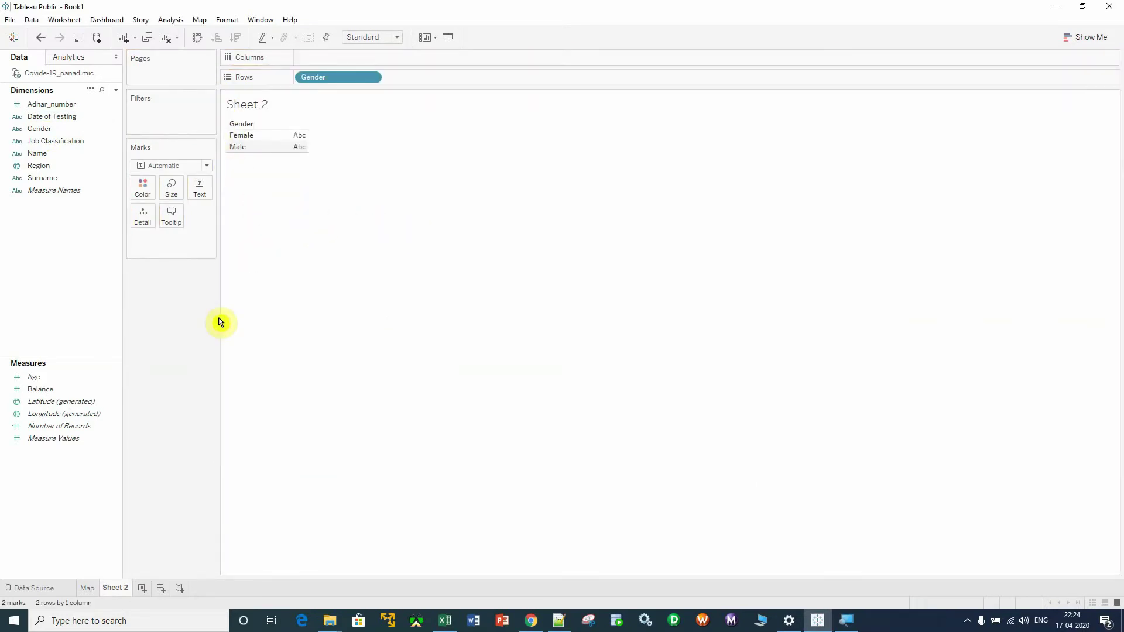
pyautogui.click(79, 427)
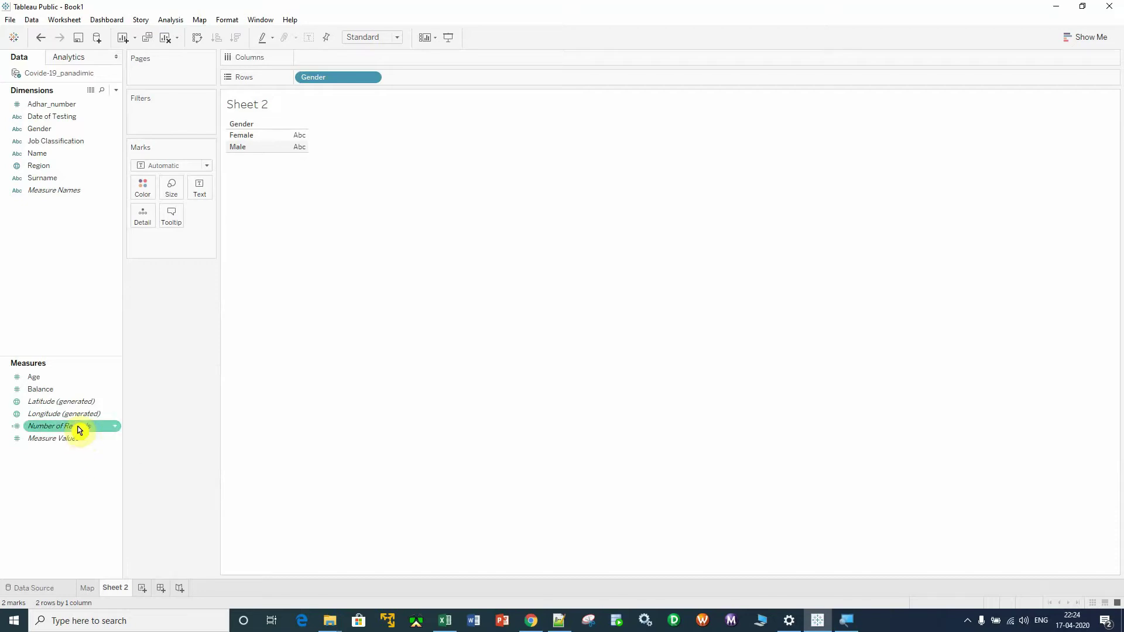
pyautogui.click(286, 415)
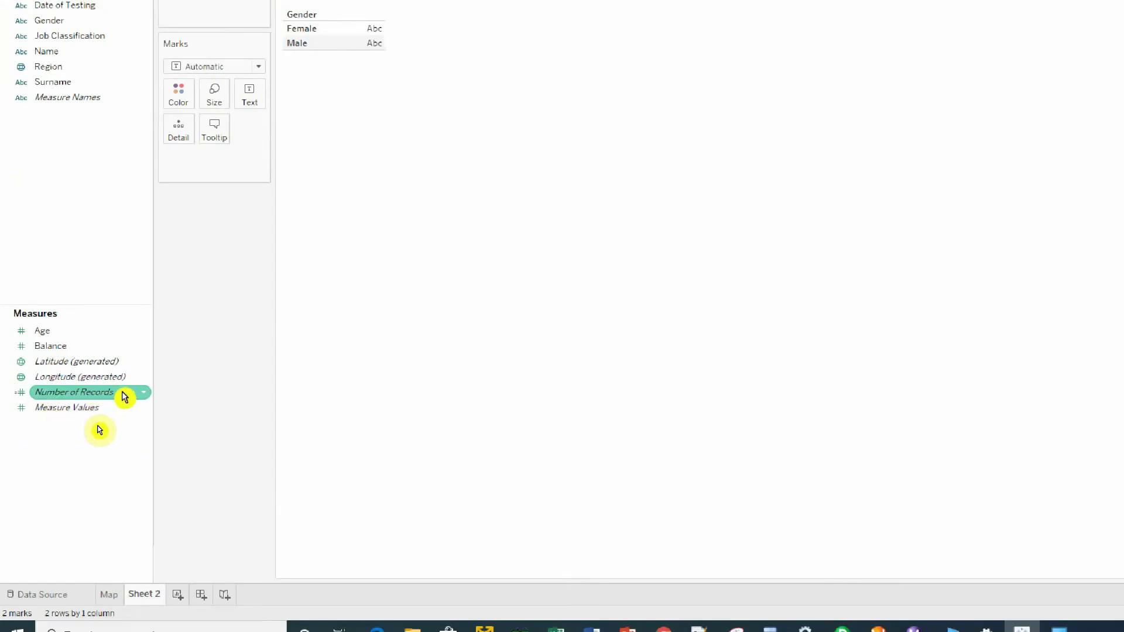
pyautogui.click(83, 392)
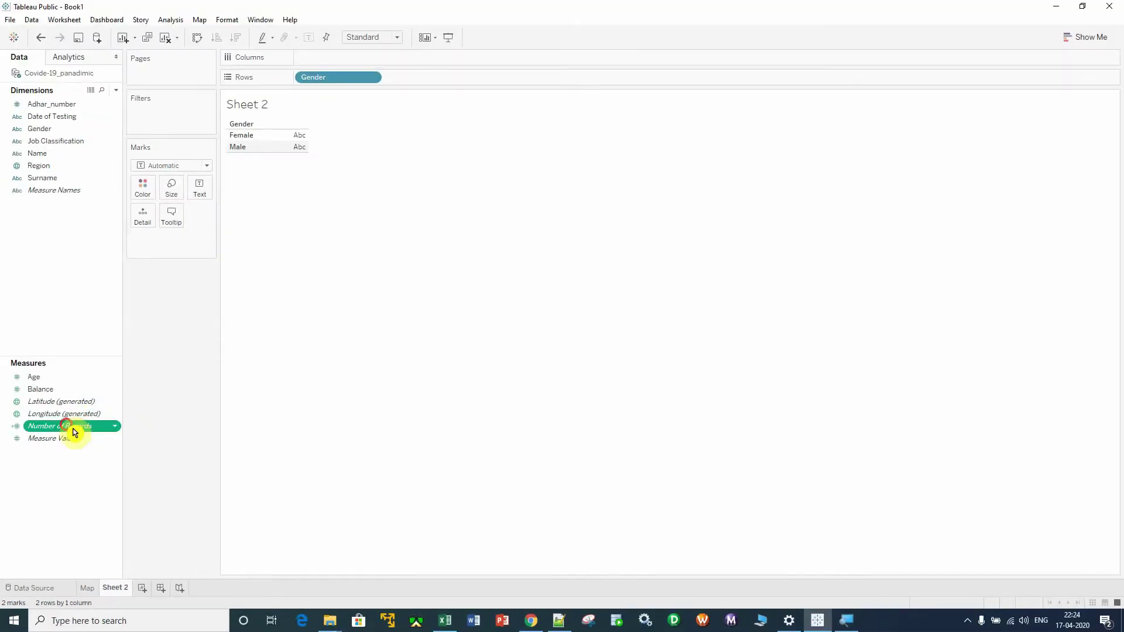
pyautogui.moveTo(75, 432); pyautogui.dragTo(306, 139)
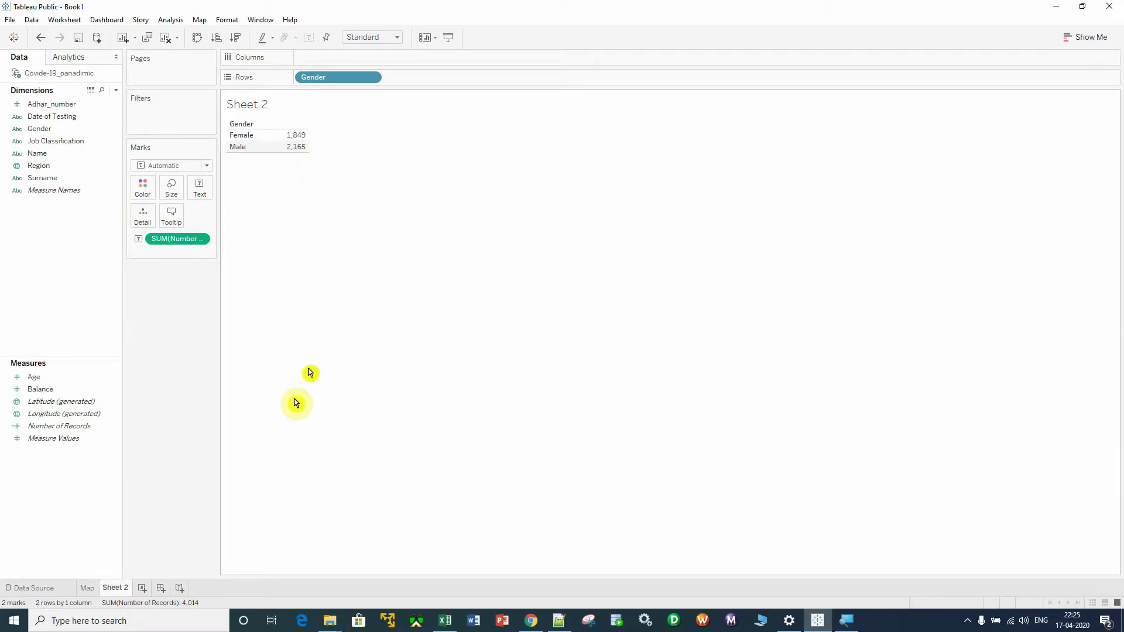
# Step: Convert the gender table on Sheet 2 into a pie chart using Show Me
pyautogui.click(89, 588)
pyautogui.click(112, 587)
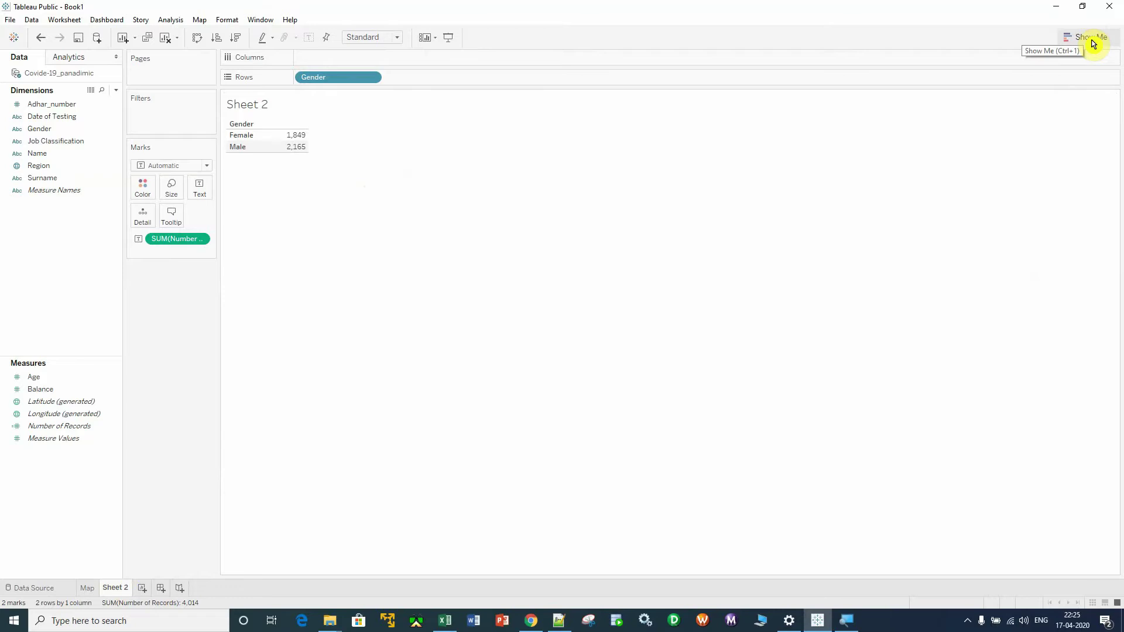
pyautogui.click(1092, 41)
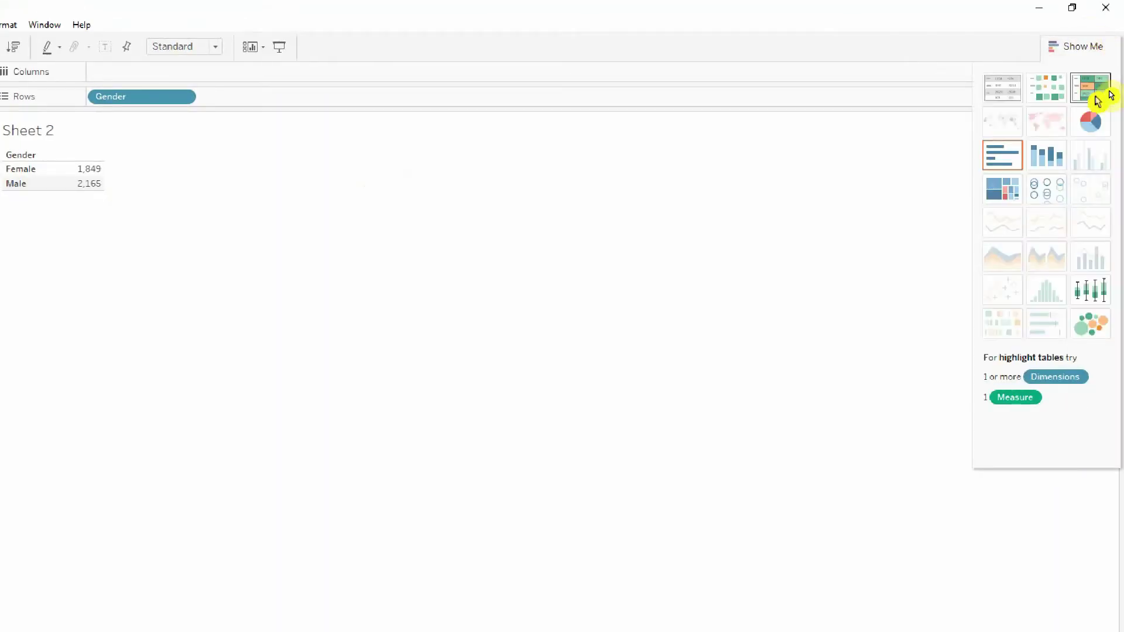
pyautogui.click(1092, 121)
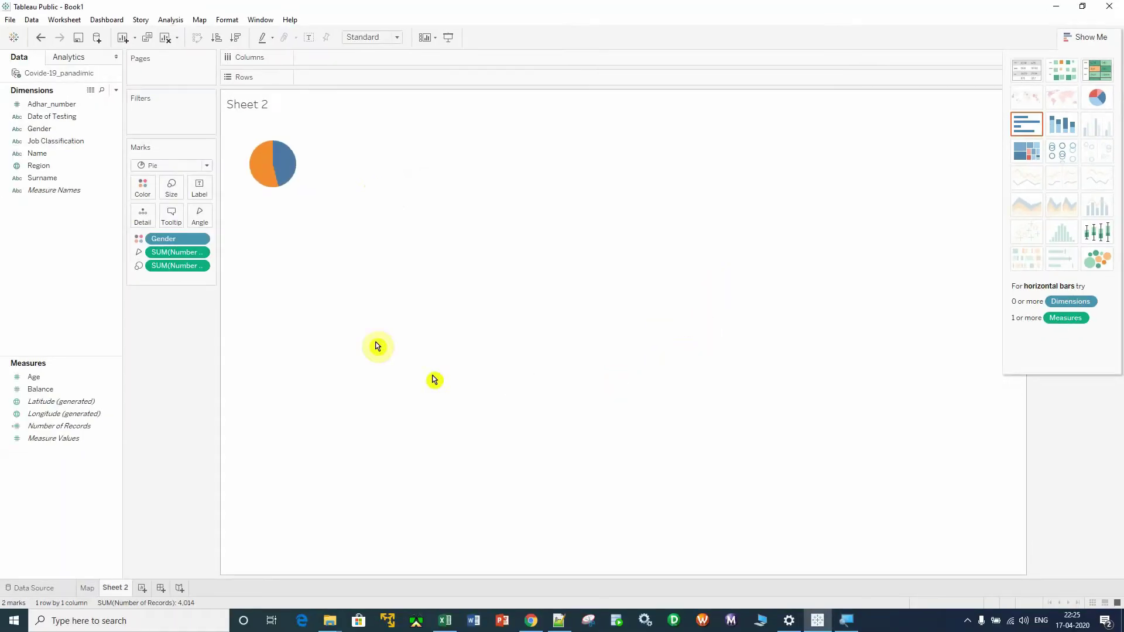
pyautogui.click(1088, 37)
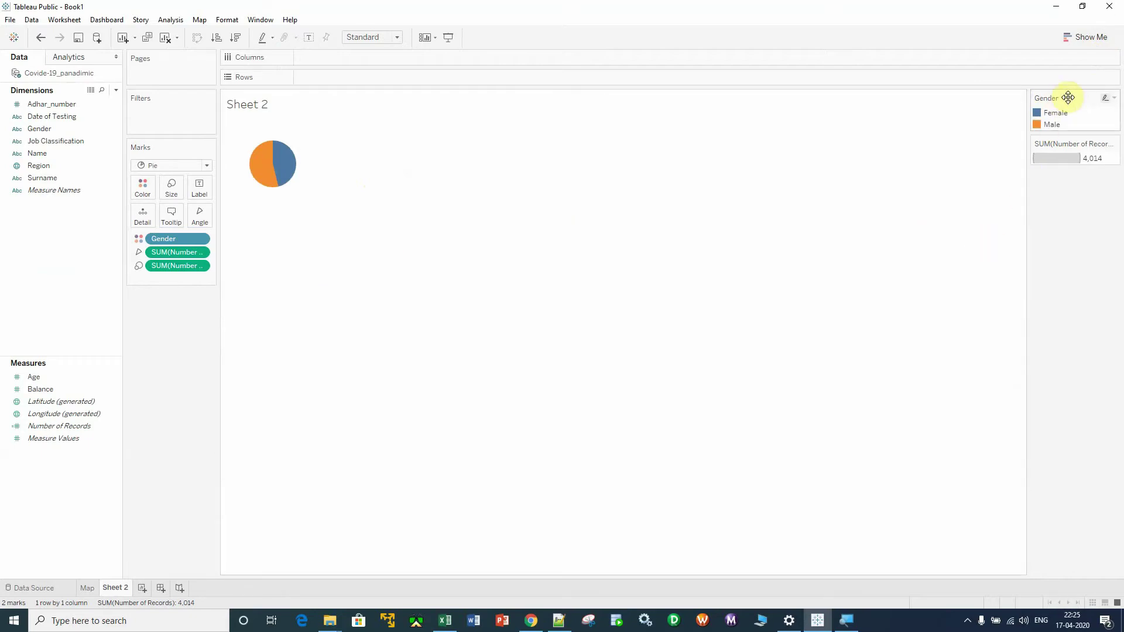
# Step: Move the Gender color legend beneath the Marks card and recolor Male blue and Female pink
pyautogui.moveTo(1075, 96); pyautogui.dragTo(166, 311)
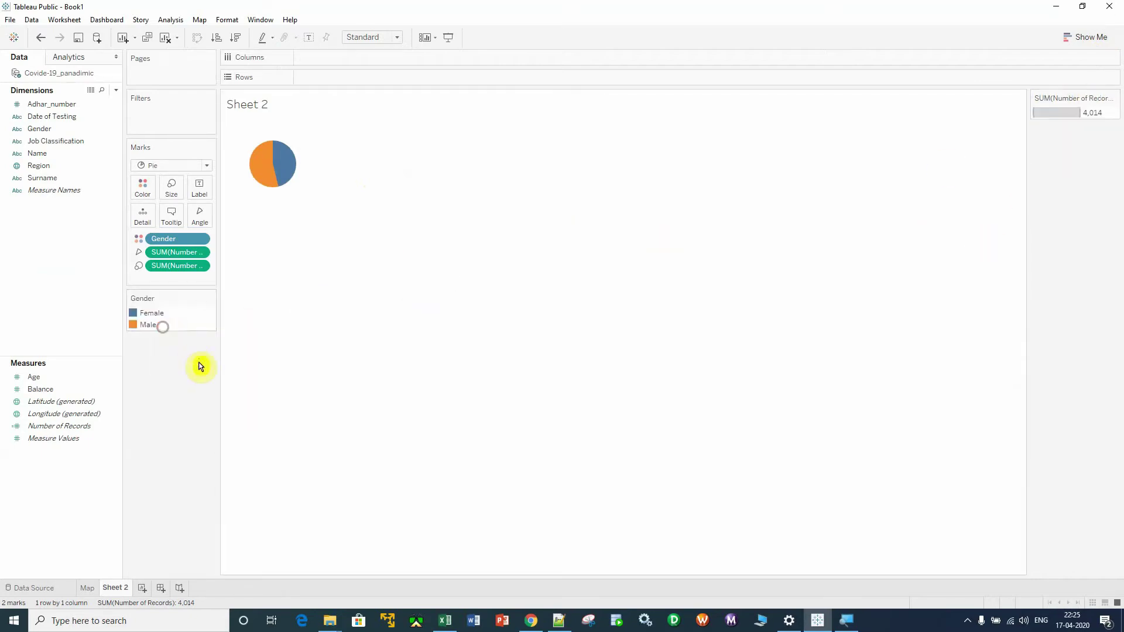
pyautogui.doubleClick(157, 316)
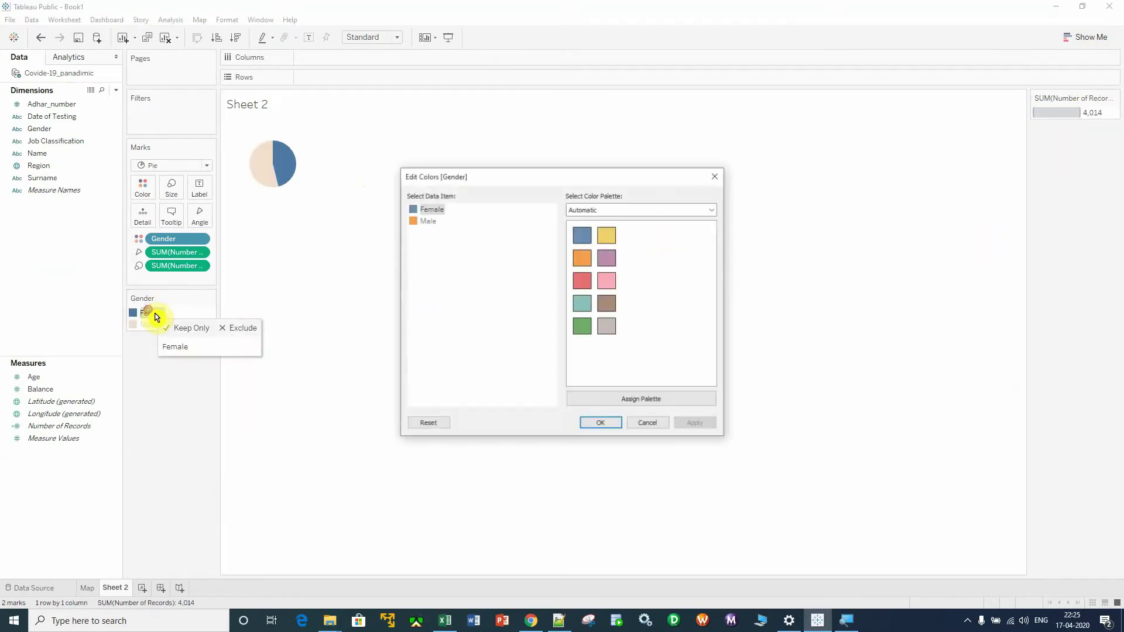
pyautogui.click(427, 220)
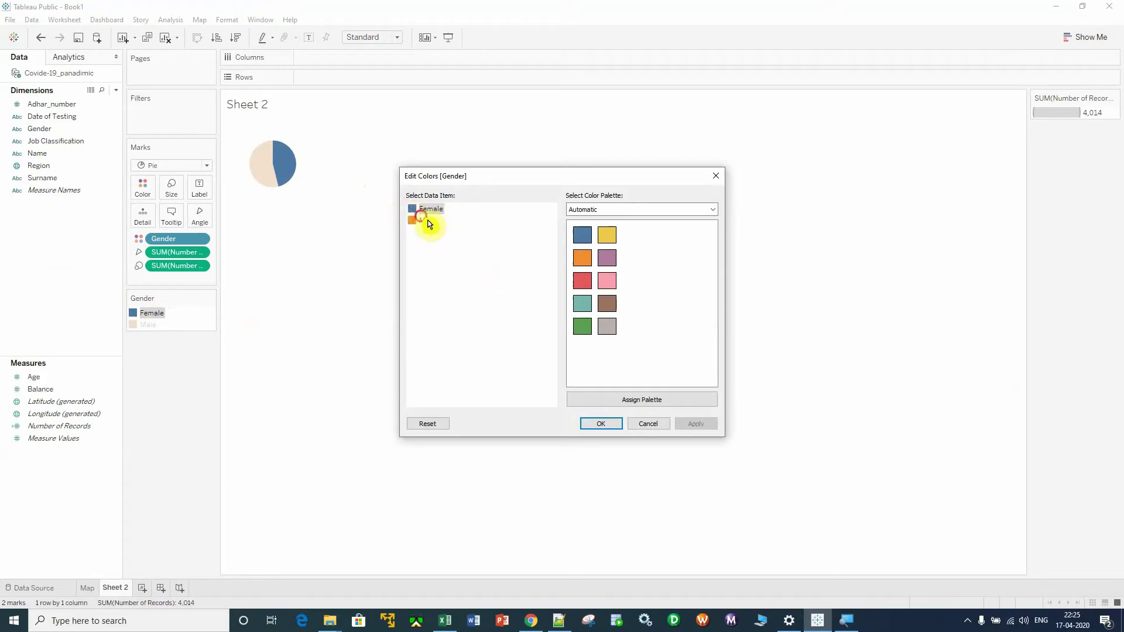
pyautogui.click(581, 234)
pyautogui.click(427, 208)
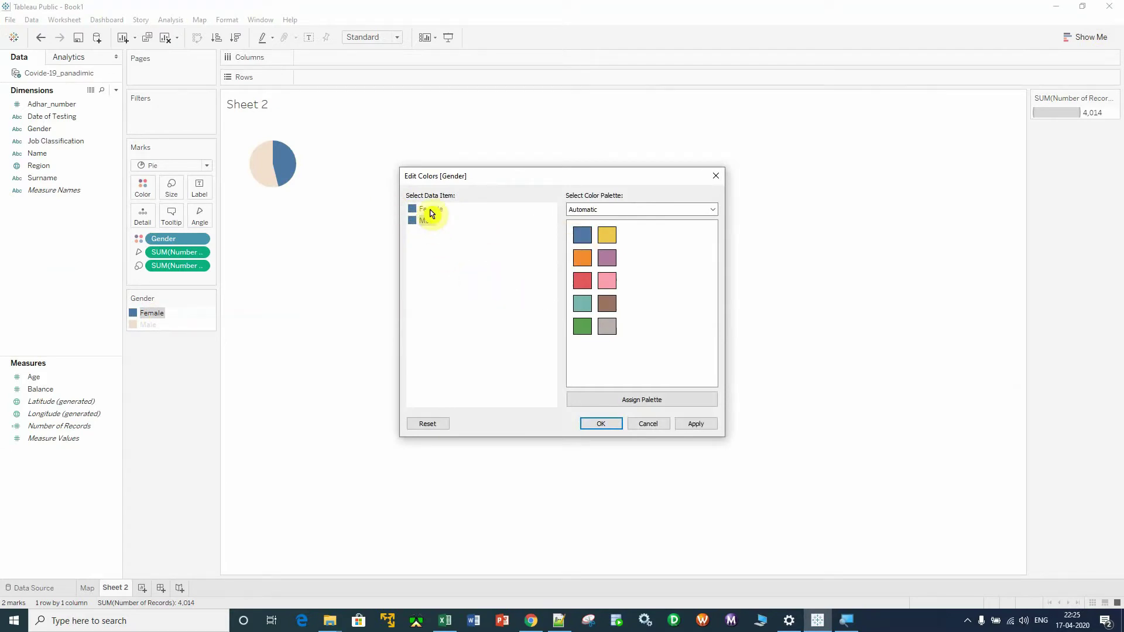
pyautogui.click(607, 281)
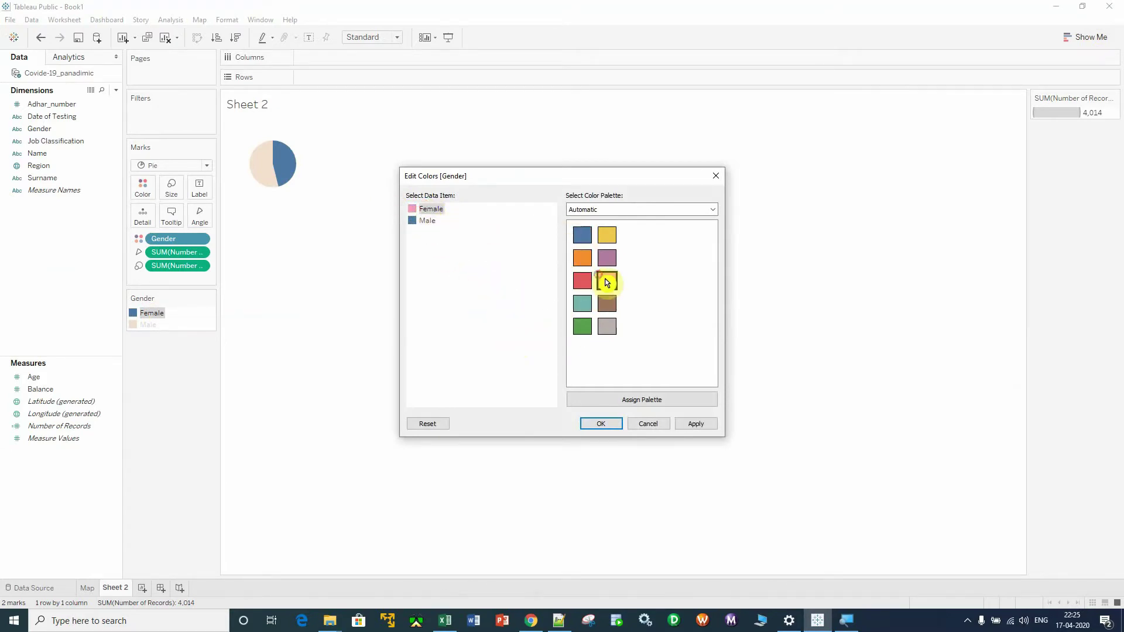
pyautogui.click(697, 424)
pyautogui.click(600, 426)
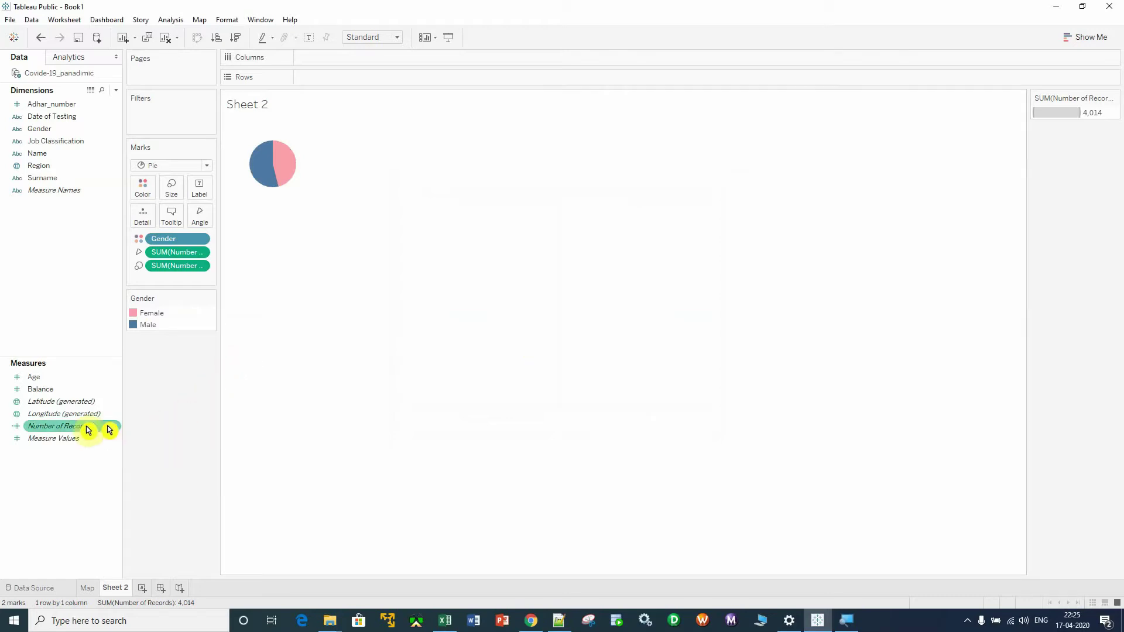
# Step: Label the pie slices with Number of Records, calculated as Percent of Total
pyautogui.moveTo(71, 430); pyautogui.dragTo(202, 189)
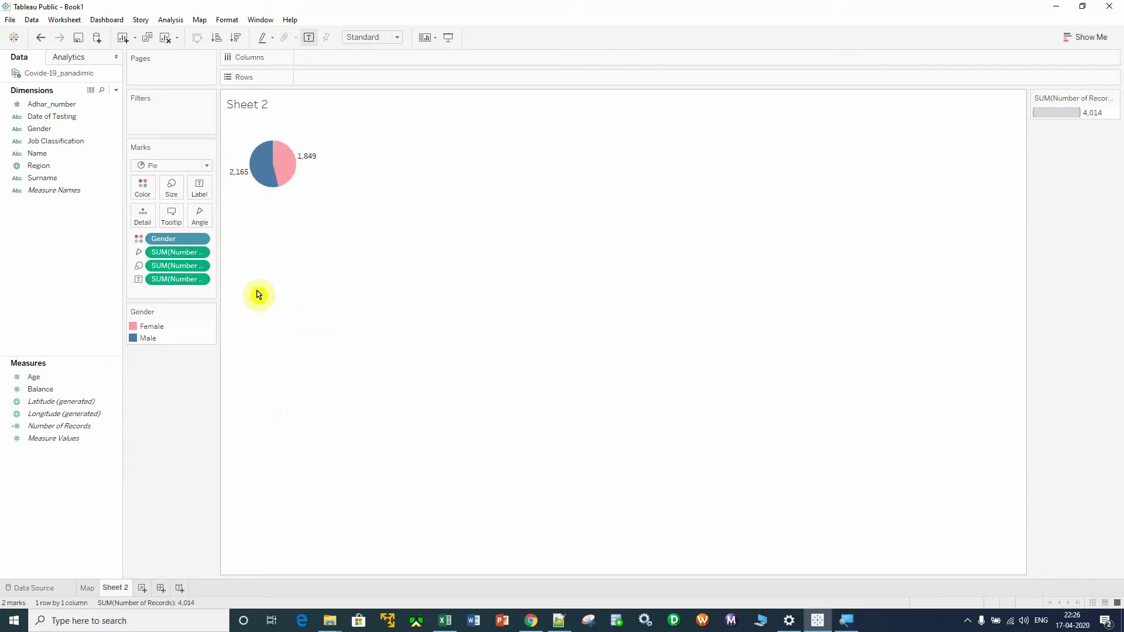
pyautogui.click(199, 280)
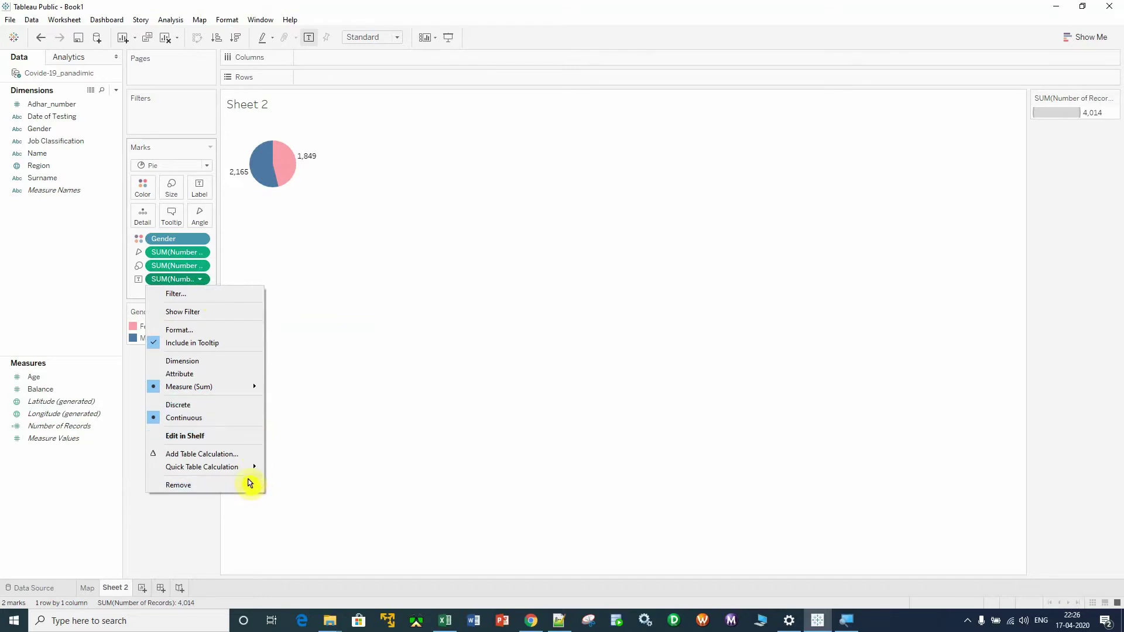
pyautogui.moveTo(230, 469)
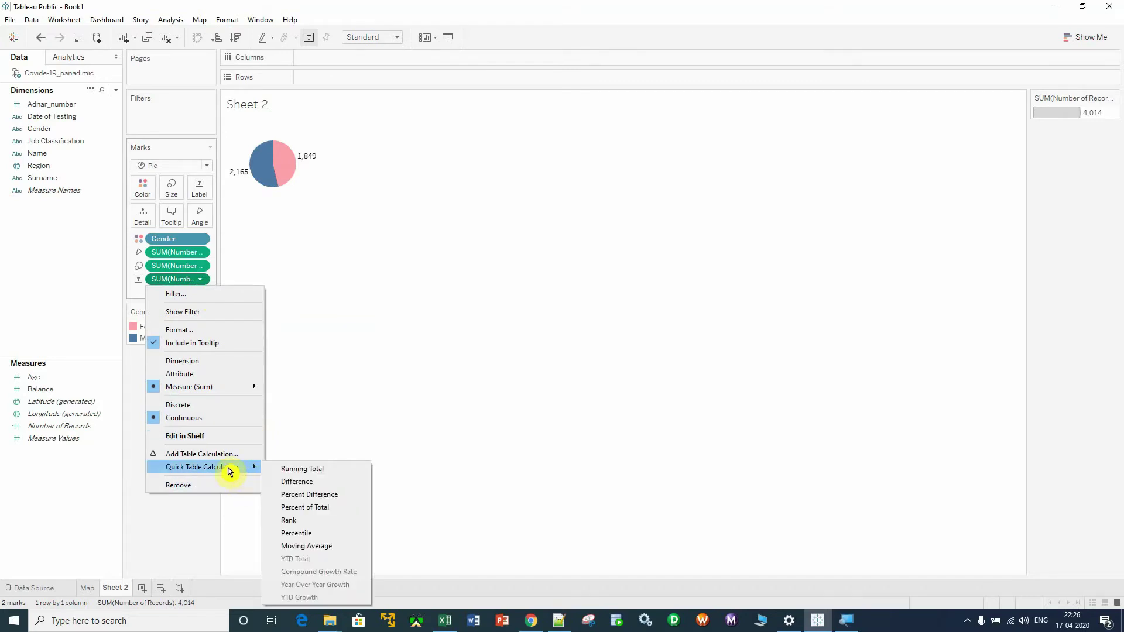
pyautogui.click(351, 514)
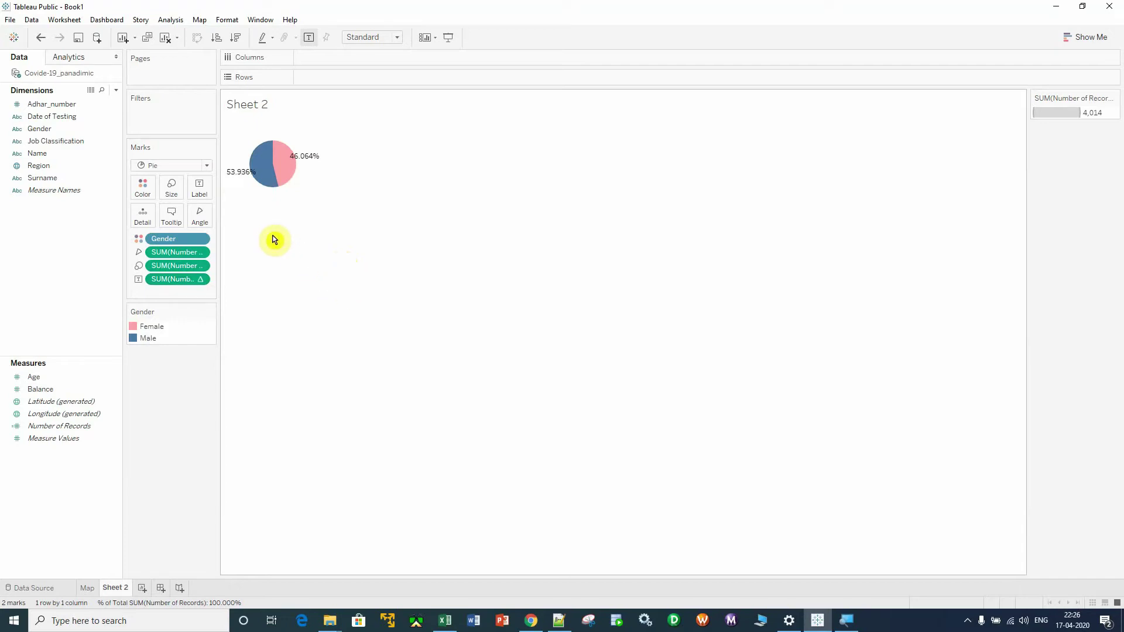
pyautogui.moveTo(277, 181)
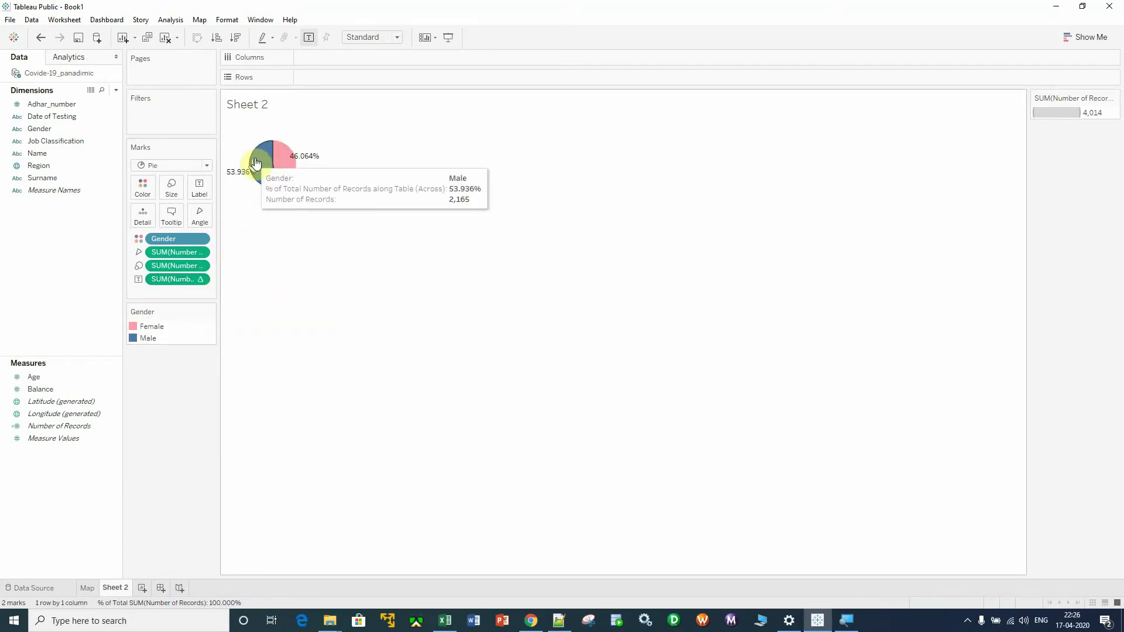
# Step: Format the pie label numbers as Percentage with 0 decimal places
pyautogui.click(202, 283)
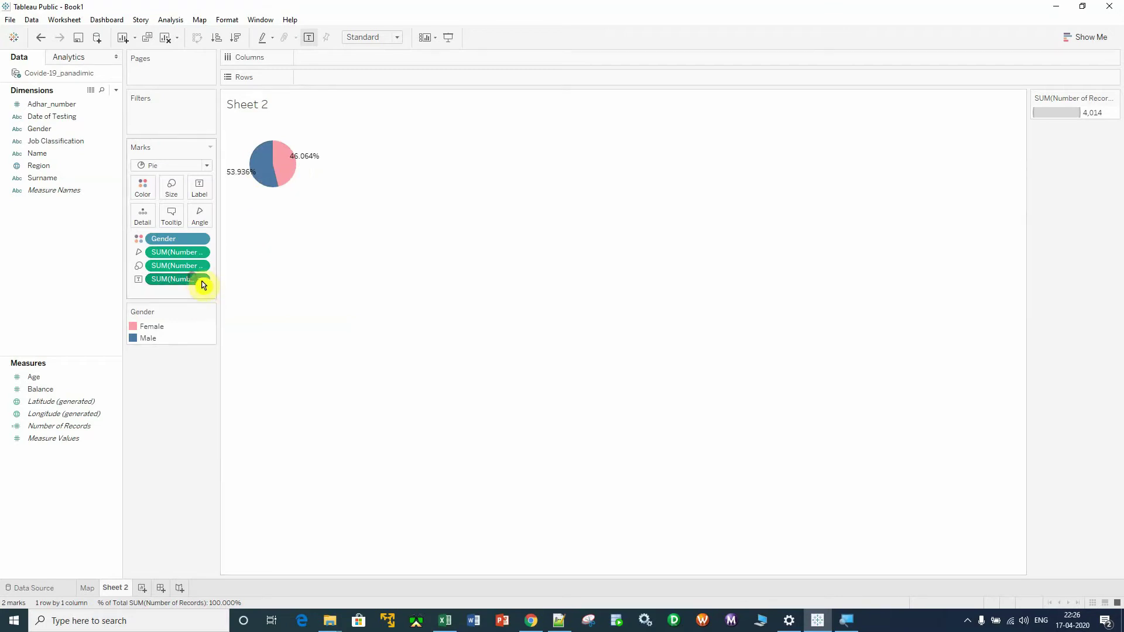
pyautogui.click(202, 284)
pyautogui.click(202, 332)
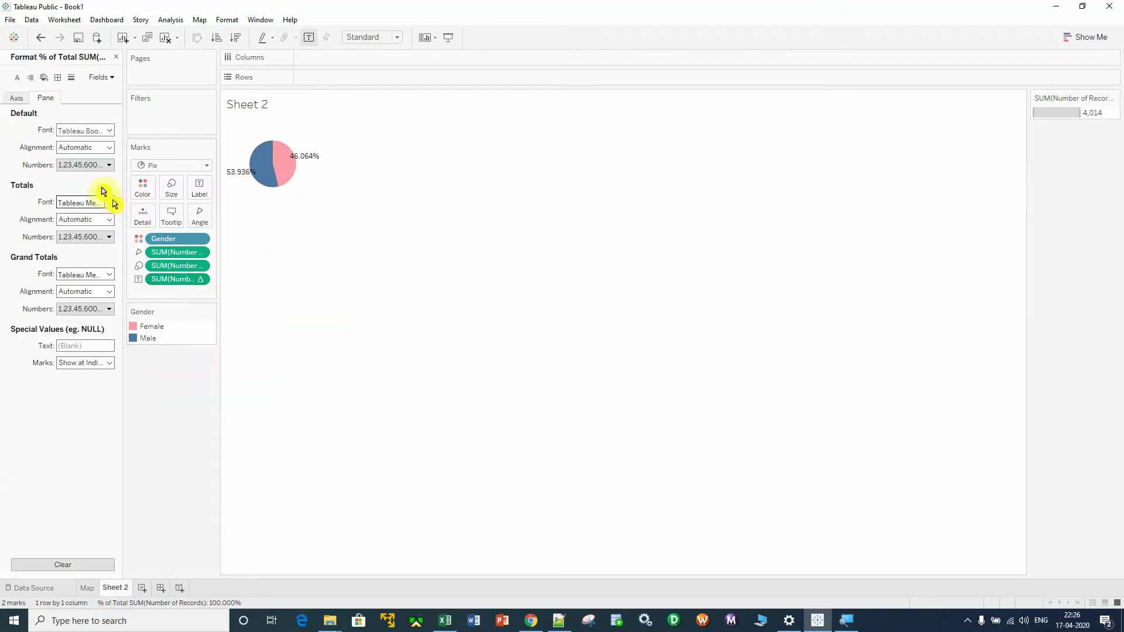
pyautogui.click(108, 165)
pyautogui.click(92, 228)
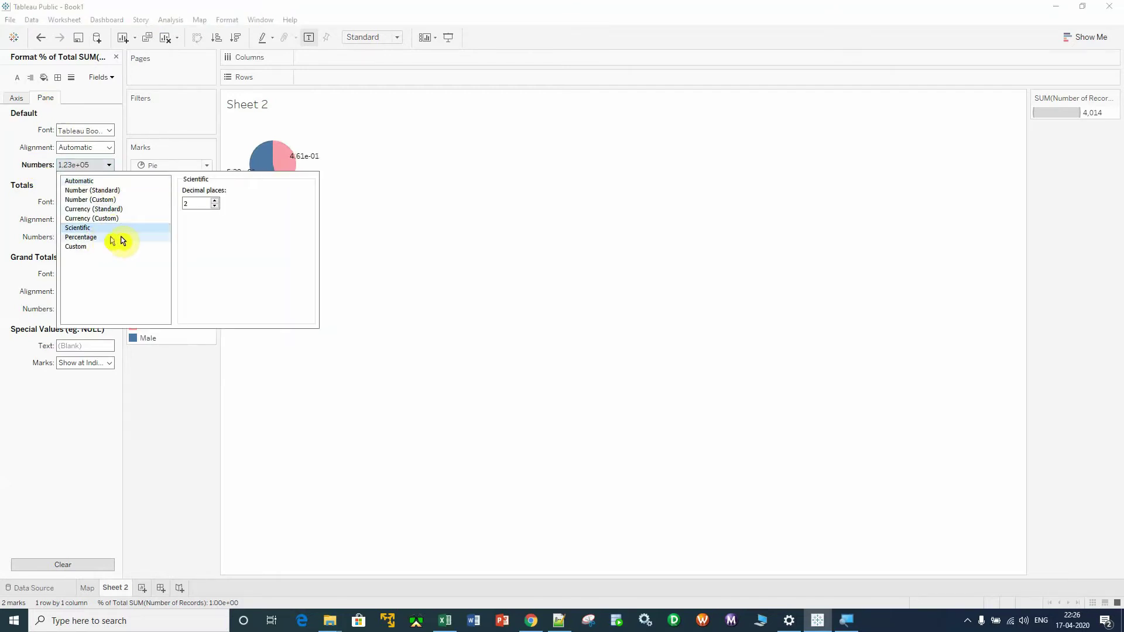
pyautogui.click(100, 237)
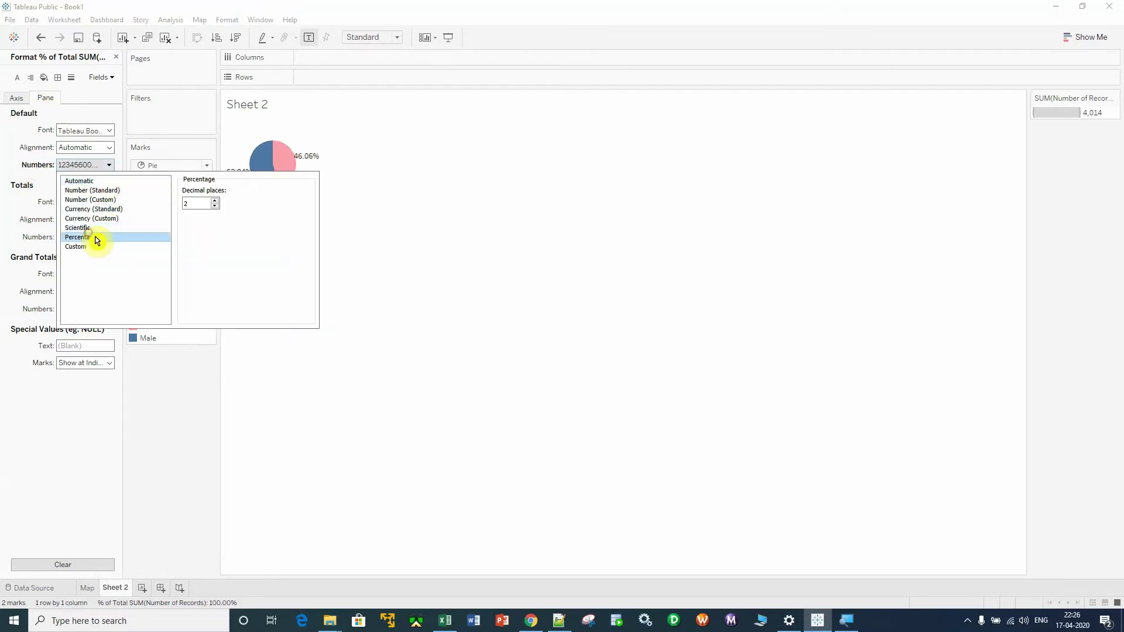
pyautogui.doubleClick(209, 199)
pyautogui.write('0')
pyautogui.click(378, 259)
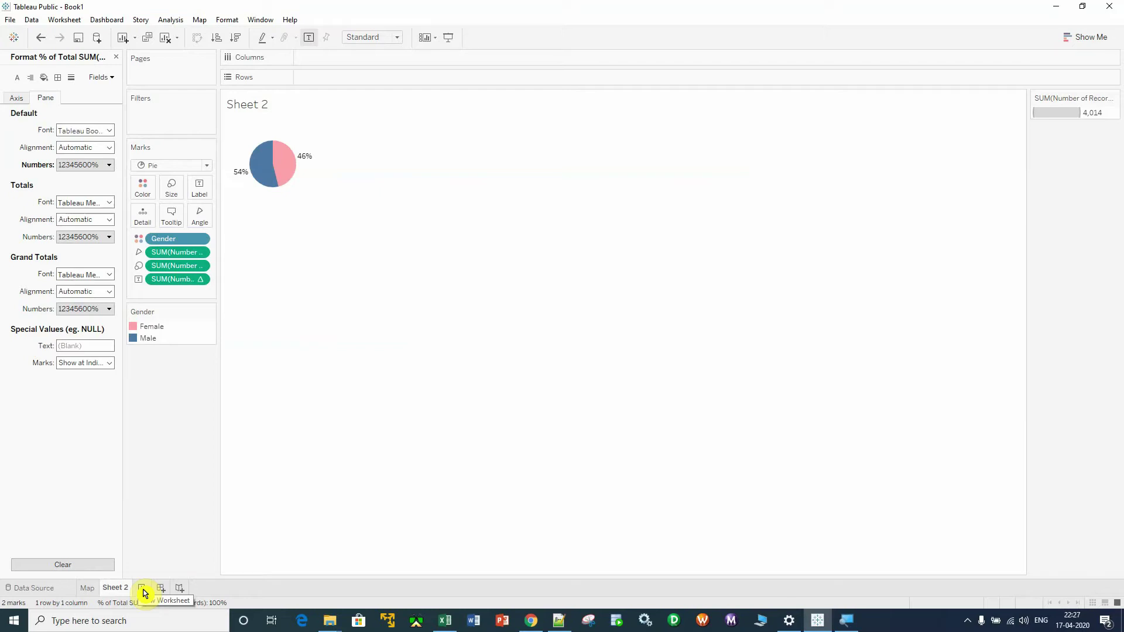
# Step: Add another new worksheet and rename the Sheet 2 worksheet as "pie chart"
pyautogui.click(141, 588)
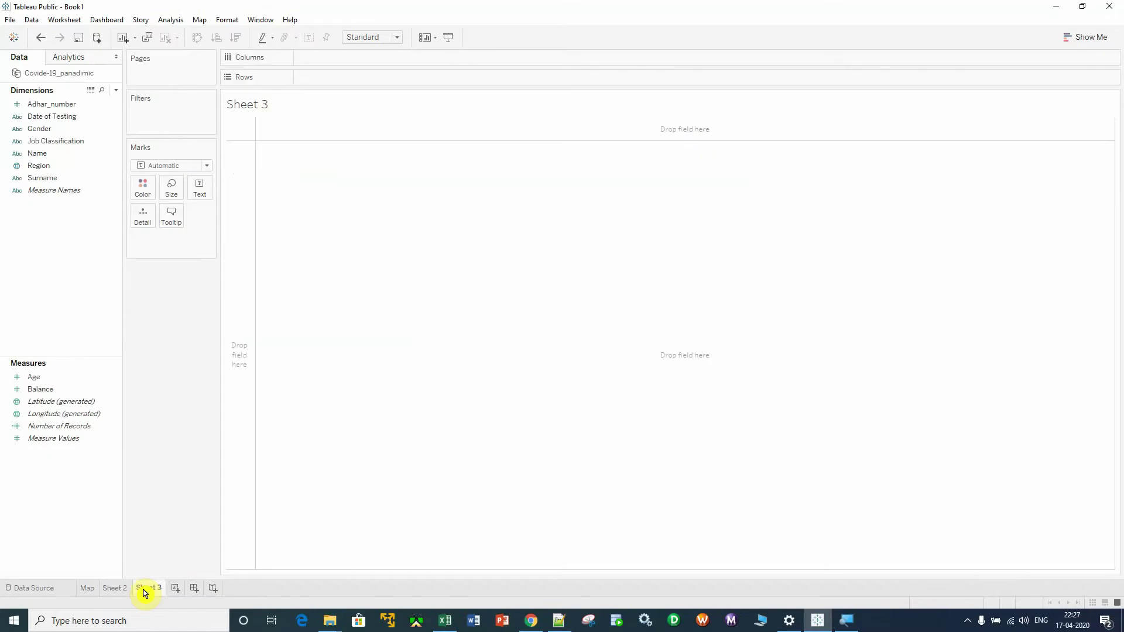
pyautogui.click(109, 589)
pyautogui.rightClick(118, 590)
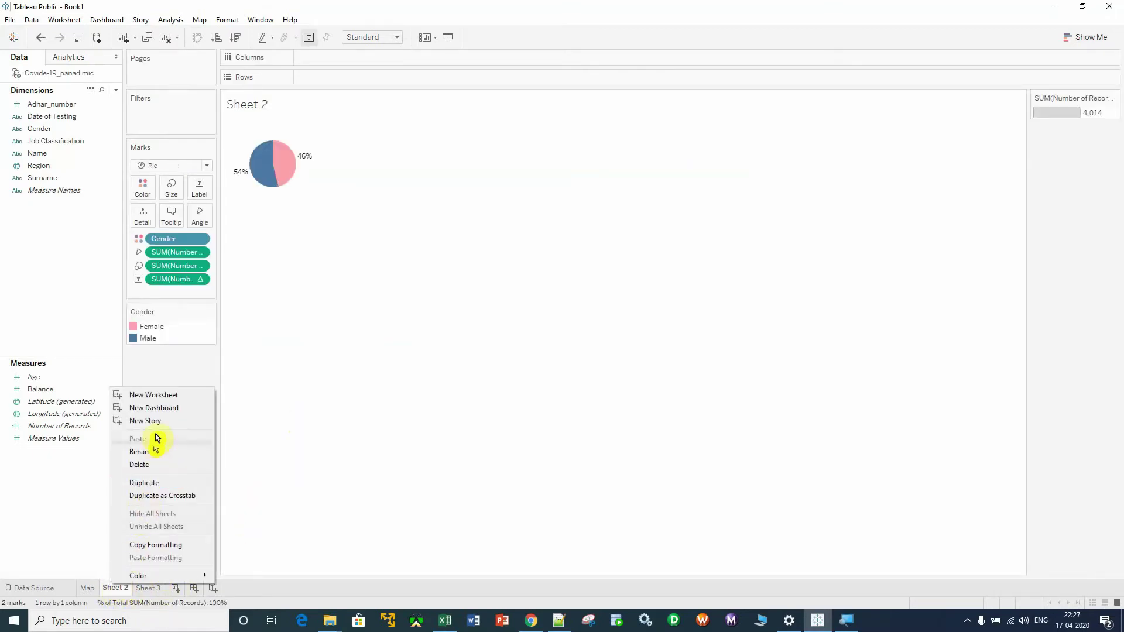
pyautogui.click(143, 451)
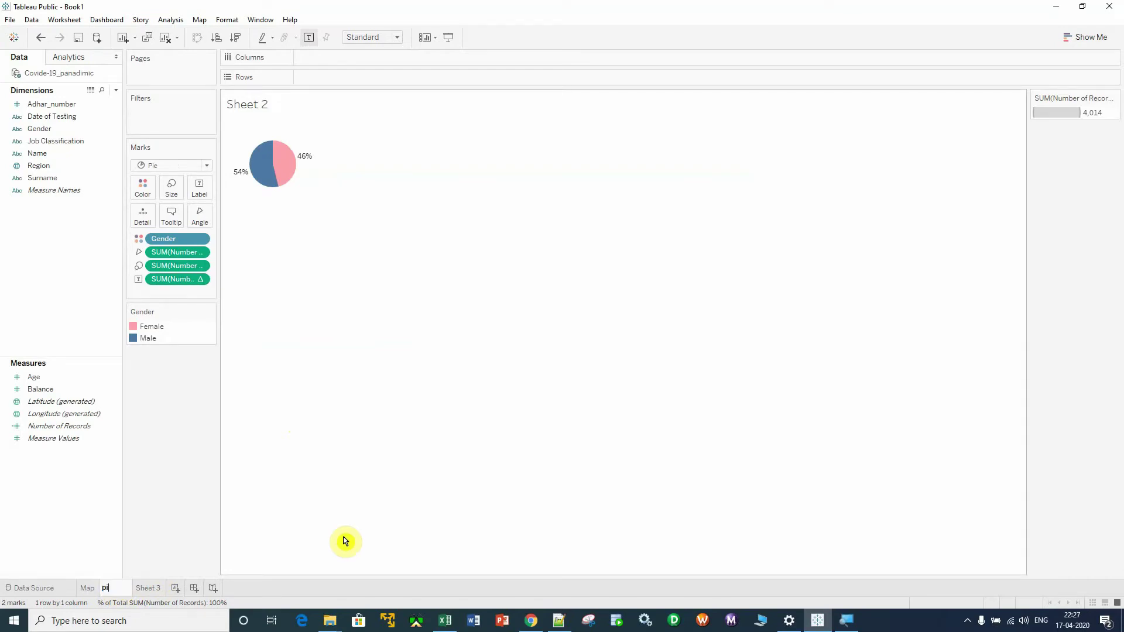
pyautogui.write('pie chart')
pyautogui.press('Return')
# Step: Rename the Sheet 3 worksheet as "Age Distribution"
pyautogui.click(148, 590)
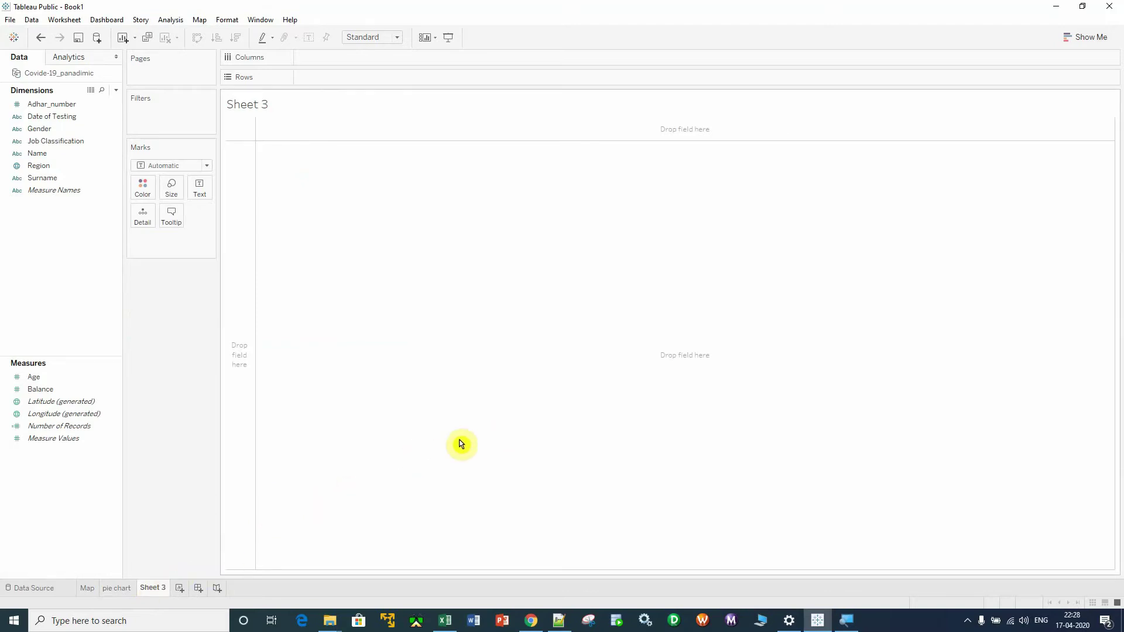
pyautogui.rightClick(157, 590)
pyautogui.click(201, 454)
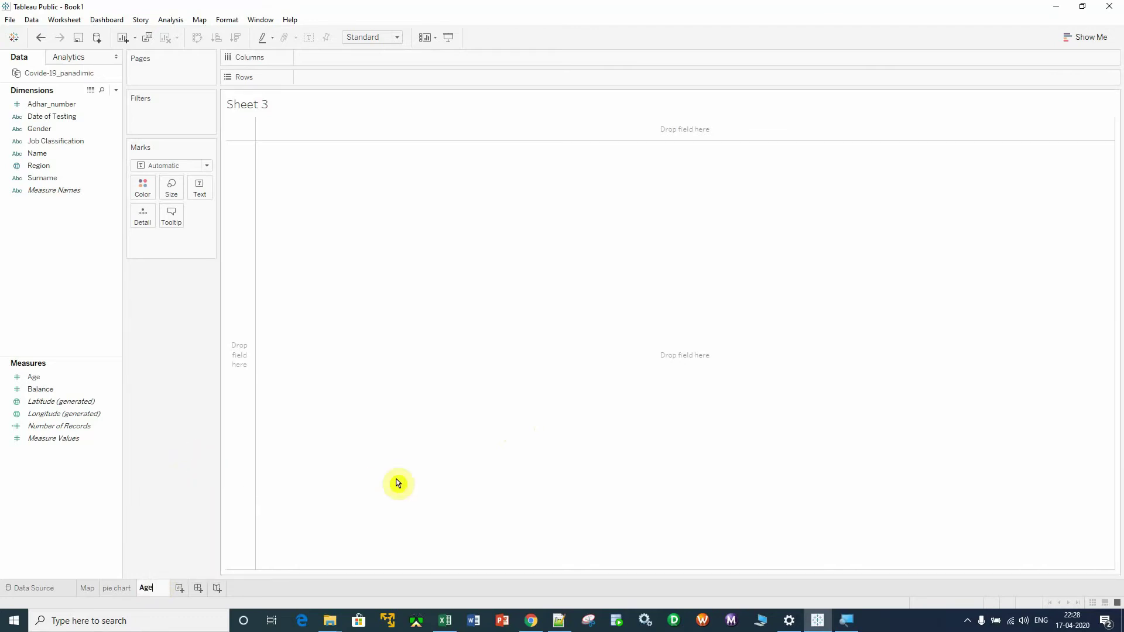
pyautogui.write('Age Distribution')
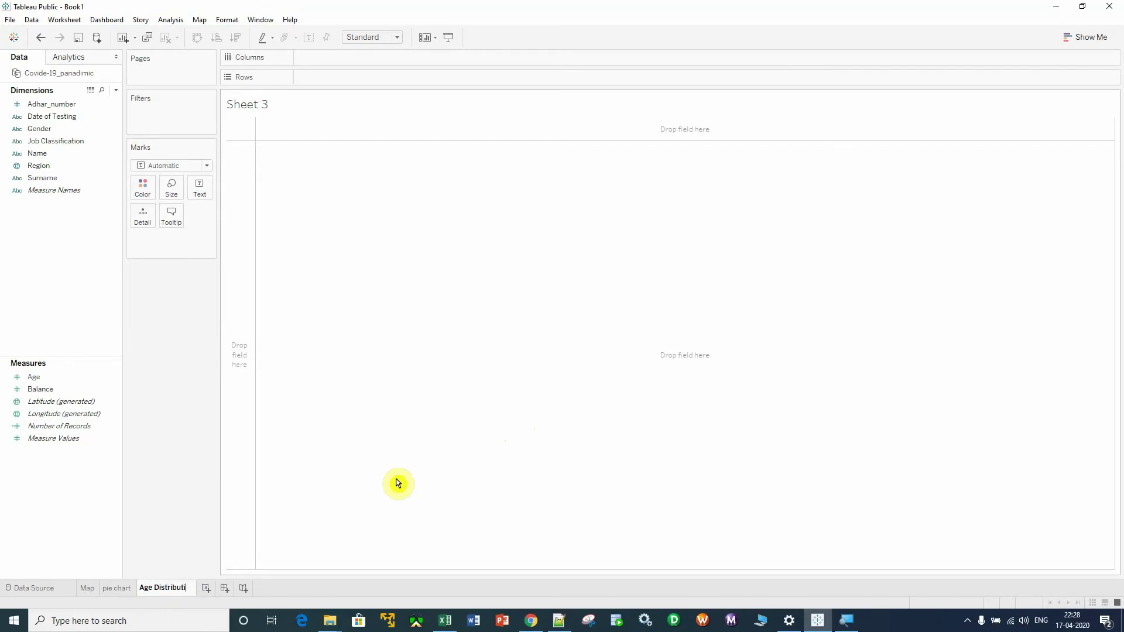
pyautogui.press('Return')
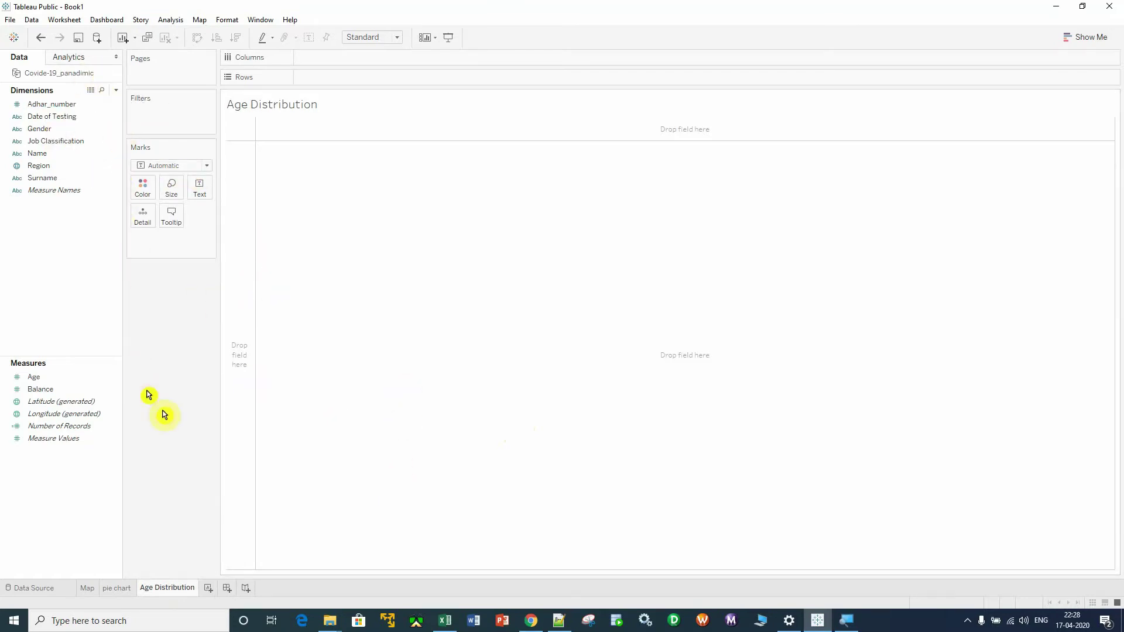
# Step: Place the Age measure on Columns in the Age Distribution worksheet
pyautogui.click(47, 377)
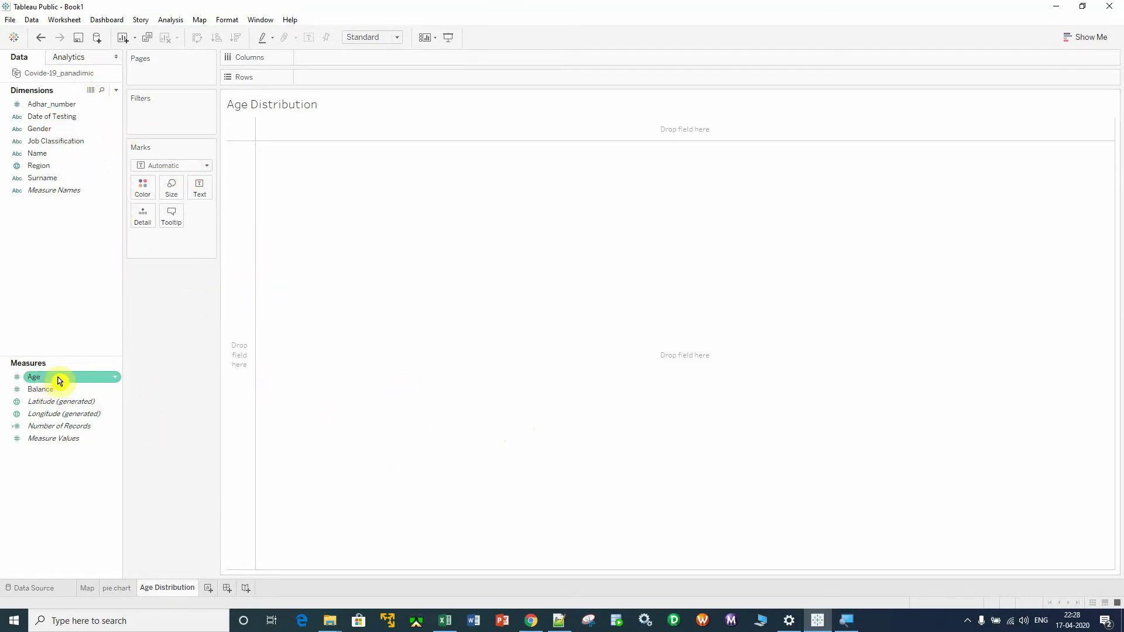
pyautogui.click(47, 401)
pyautogui.click(48, 380)
pyautogui.moveTo(48, 380); pyautogui.dragTo(343, 55)
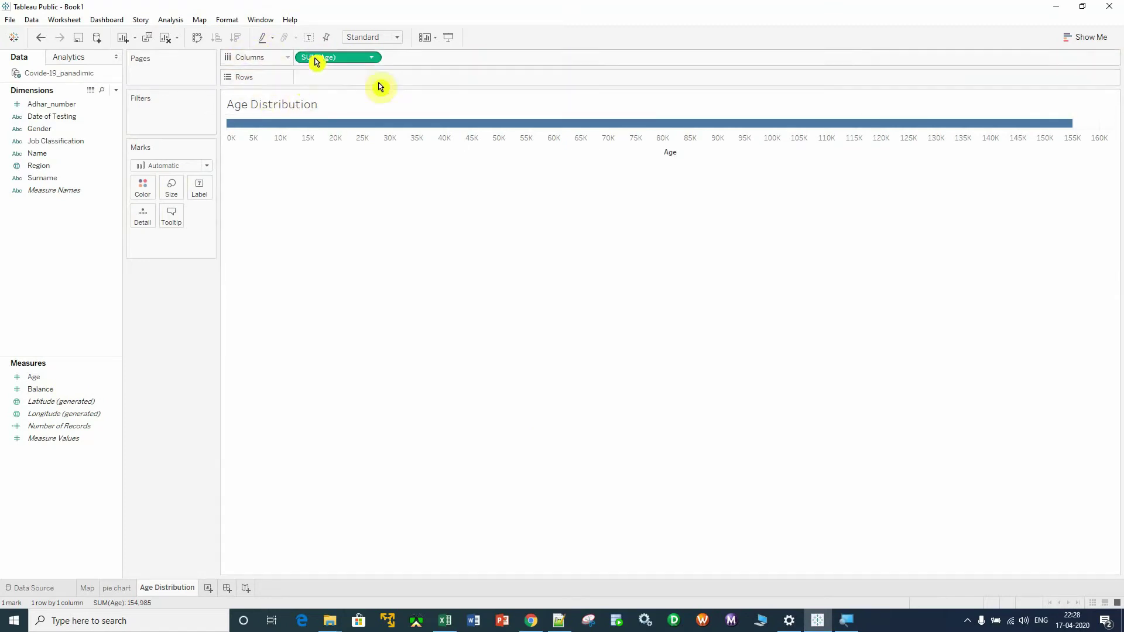
# Step: Convert the summed Age field on Columns to a dimension
pyautogui.click(111, 427)
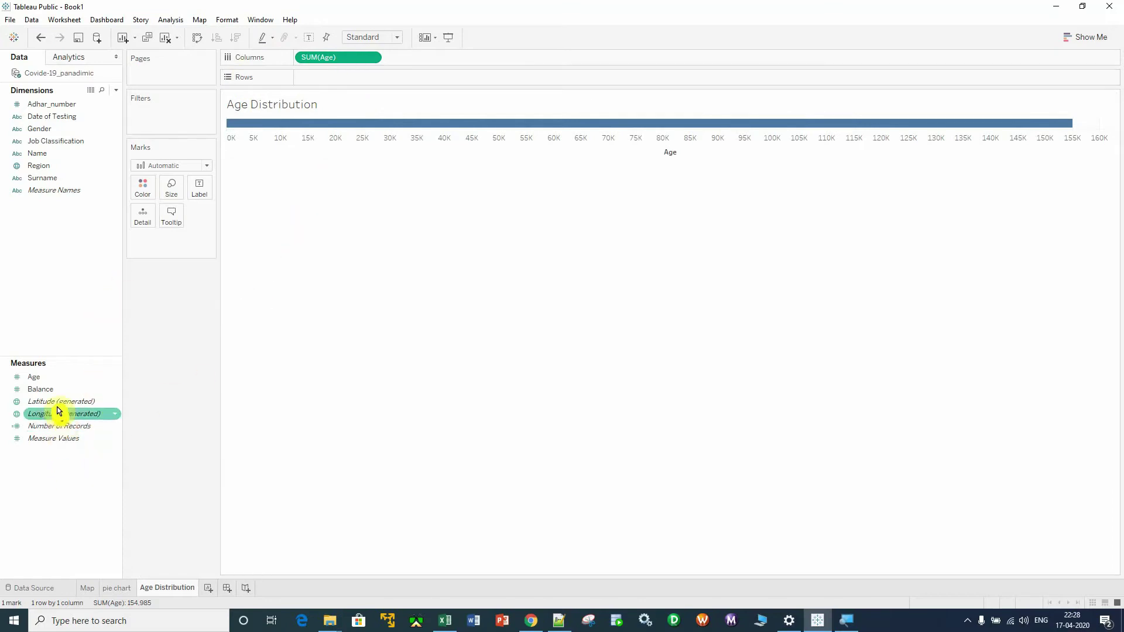
pyautogui.click(374, 60)
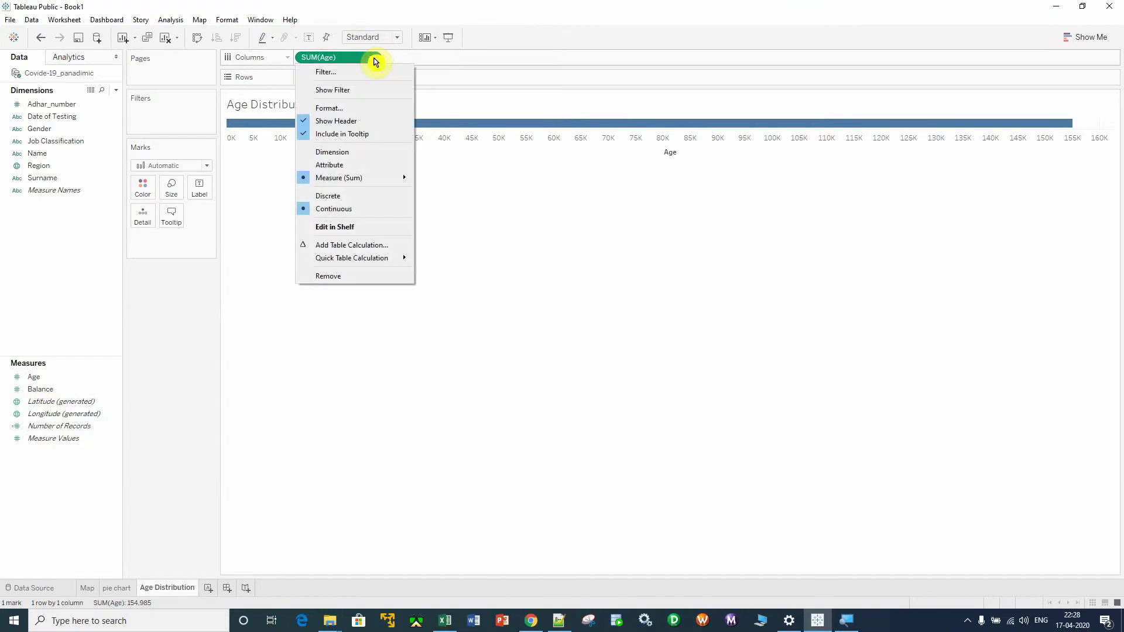
pyautogui.click(378, 152)
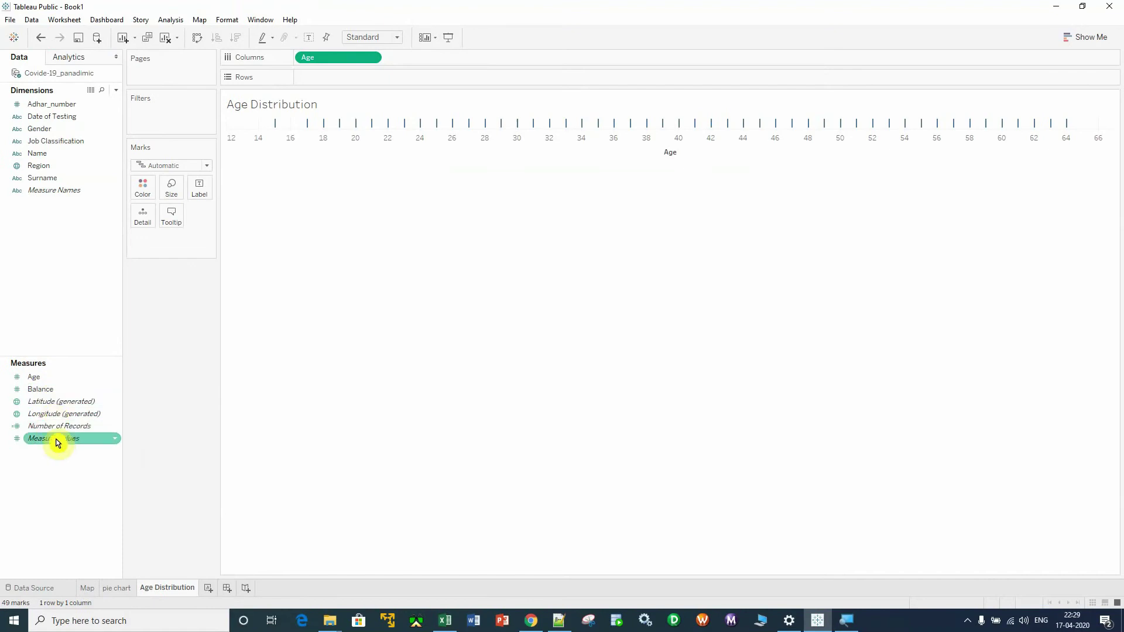
# Step: Place Number of Records on Rows and set the mark type to Bar
pyautogui.moveTo(49, 430); pyautogui.dragTo(331, 78)
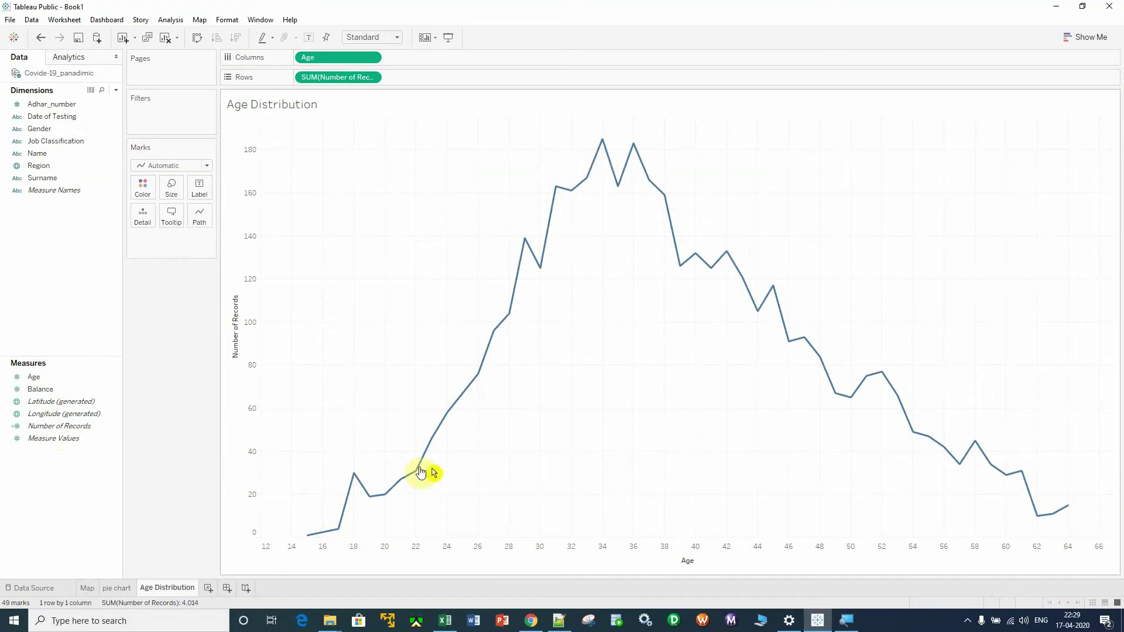
pyautogui.moveTo(354, 477)
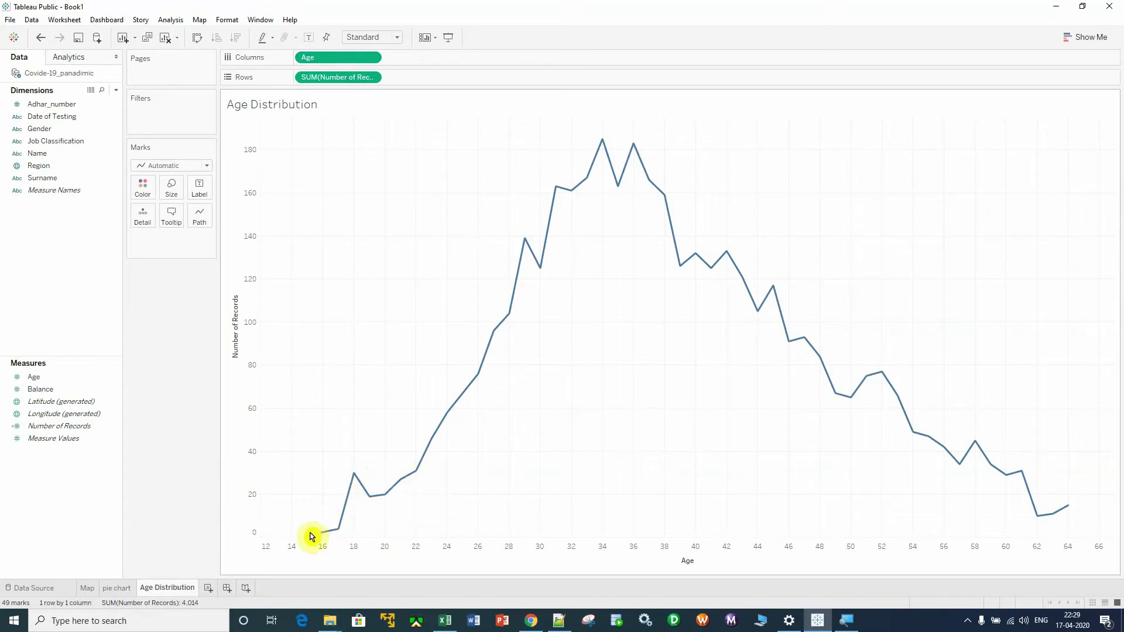
pyautogui.moveTo(334, 532)
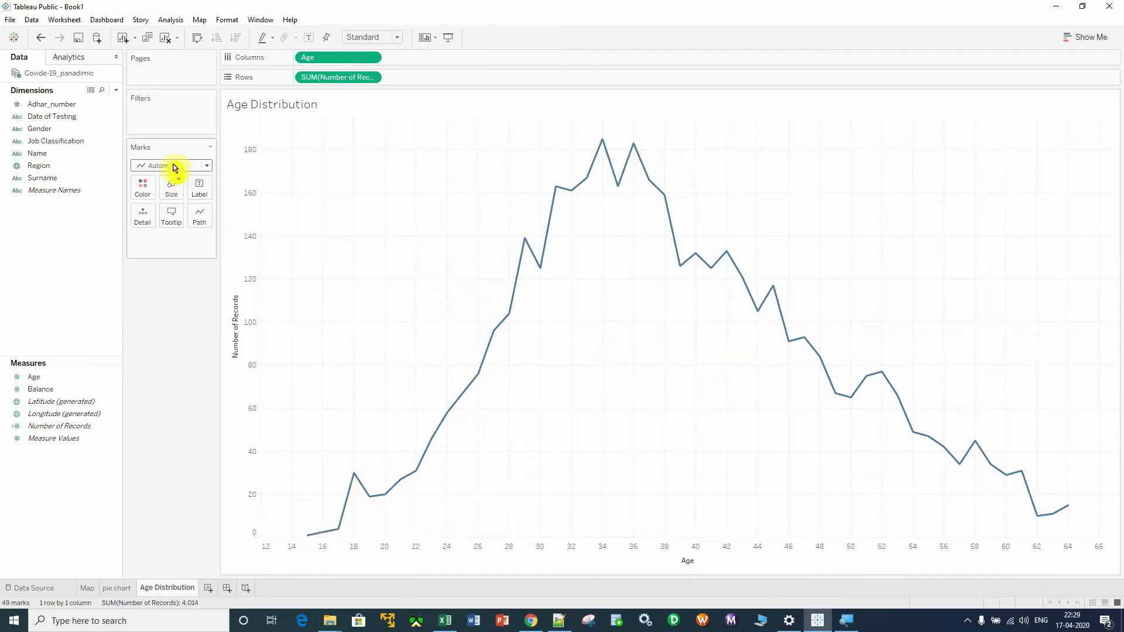
pyautogui.click(207, 166)
pyautogui.click(153, 191)
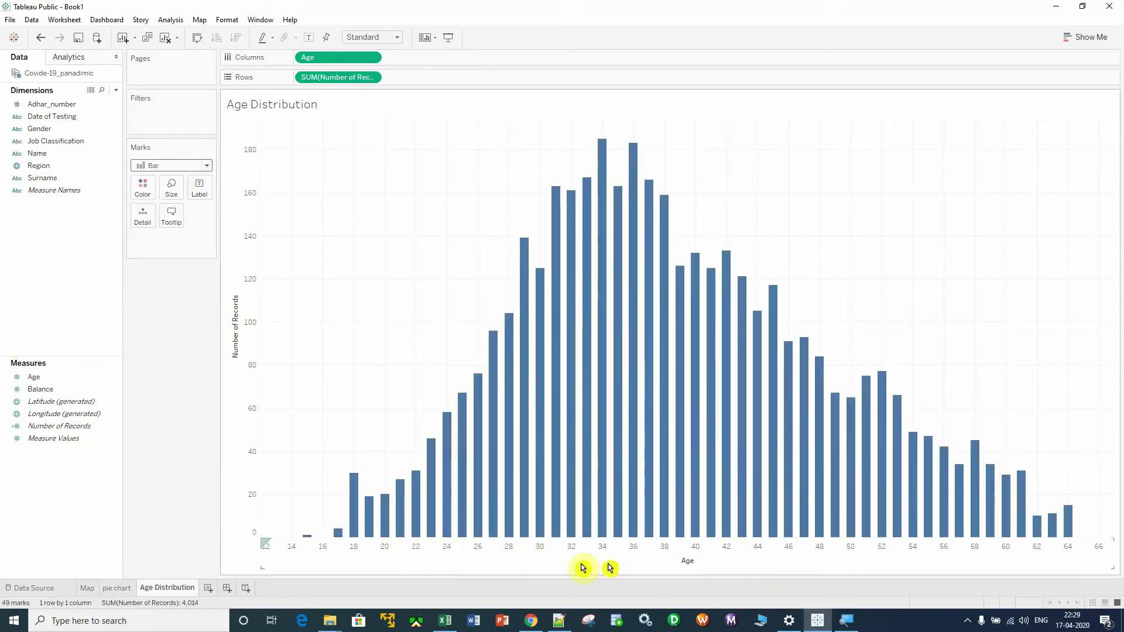
pyautogui.moveTo(748, 531)
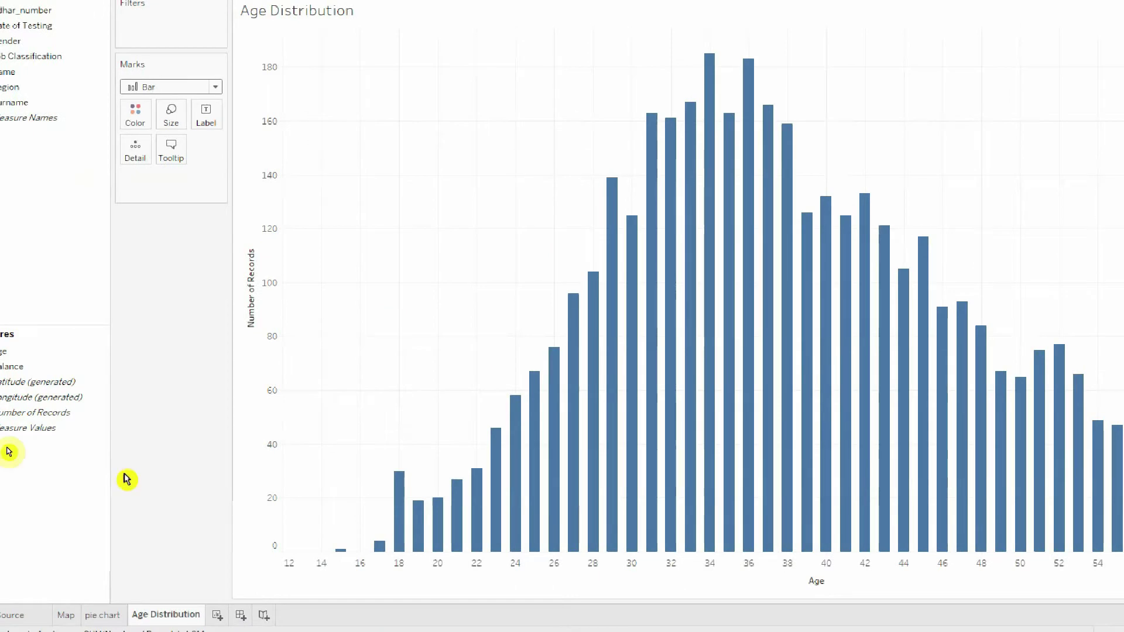
# Step: Create bins from the Age measure with a bin size of 5, keeping the field name Age (bin)
pyautogui.click(62, 379)
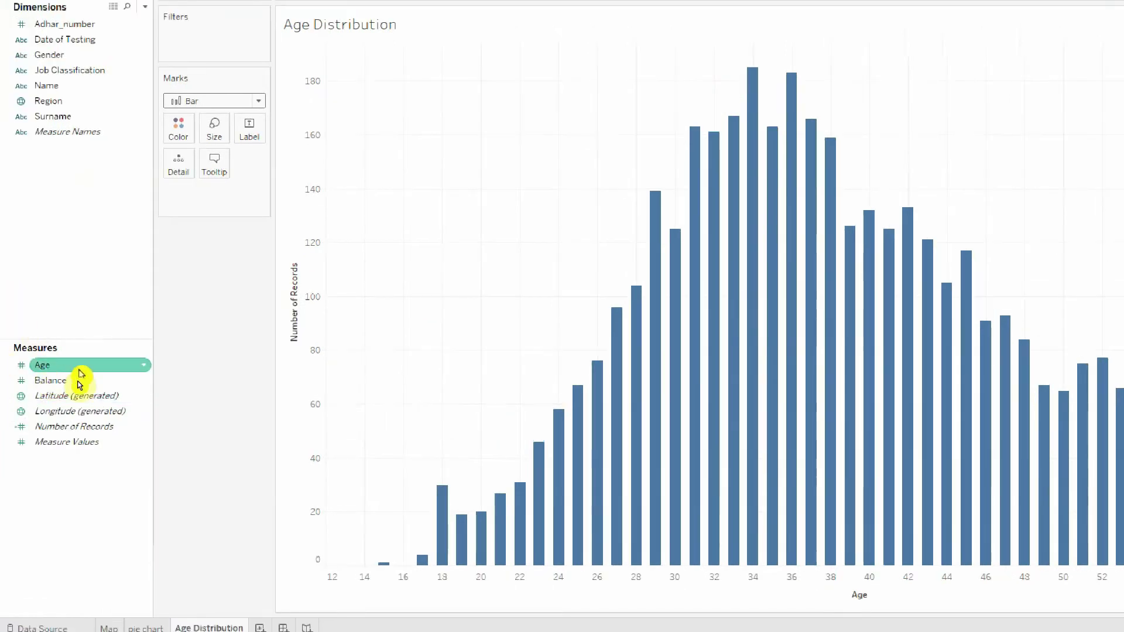
pyautogui.rightClick(140, 365)
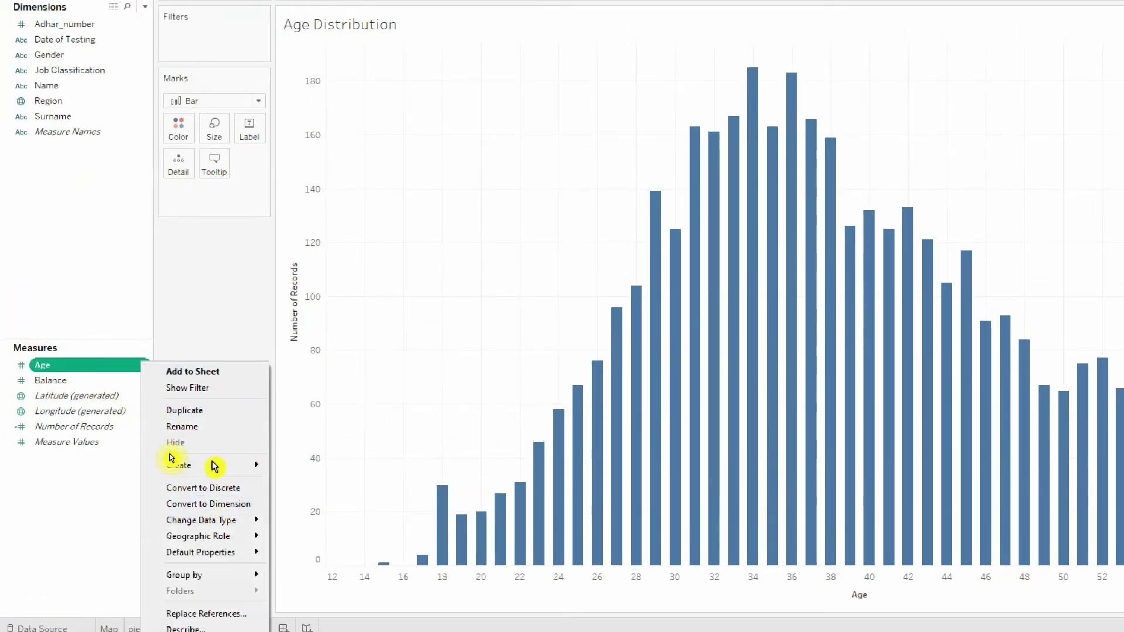
pyautogui.moveTo(240, 468)
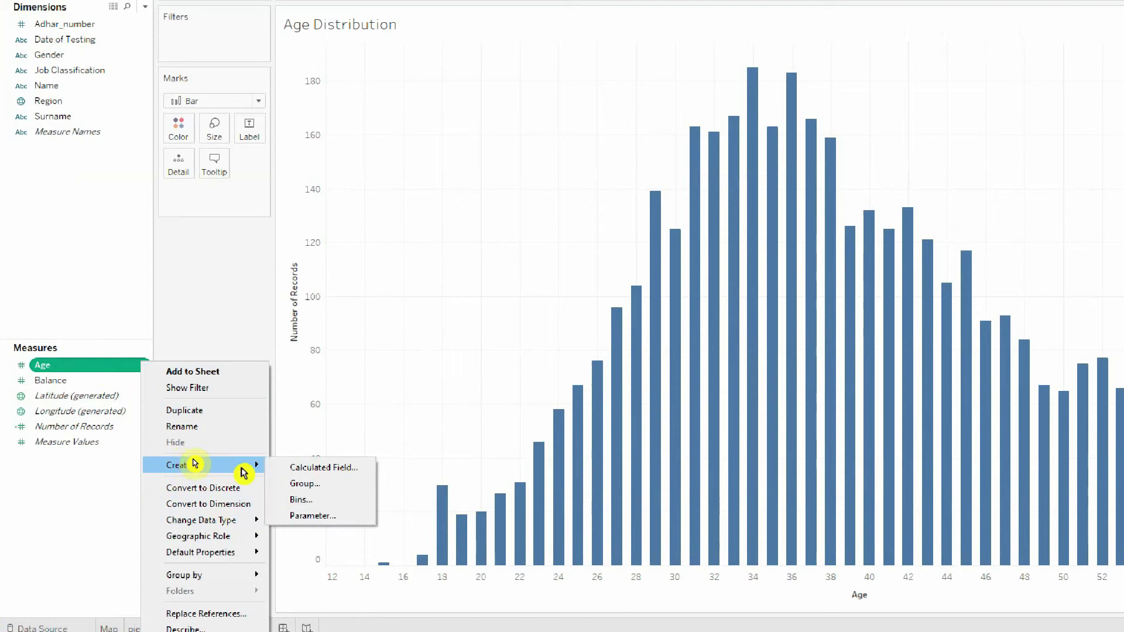
pyautogui.click(310, 501)
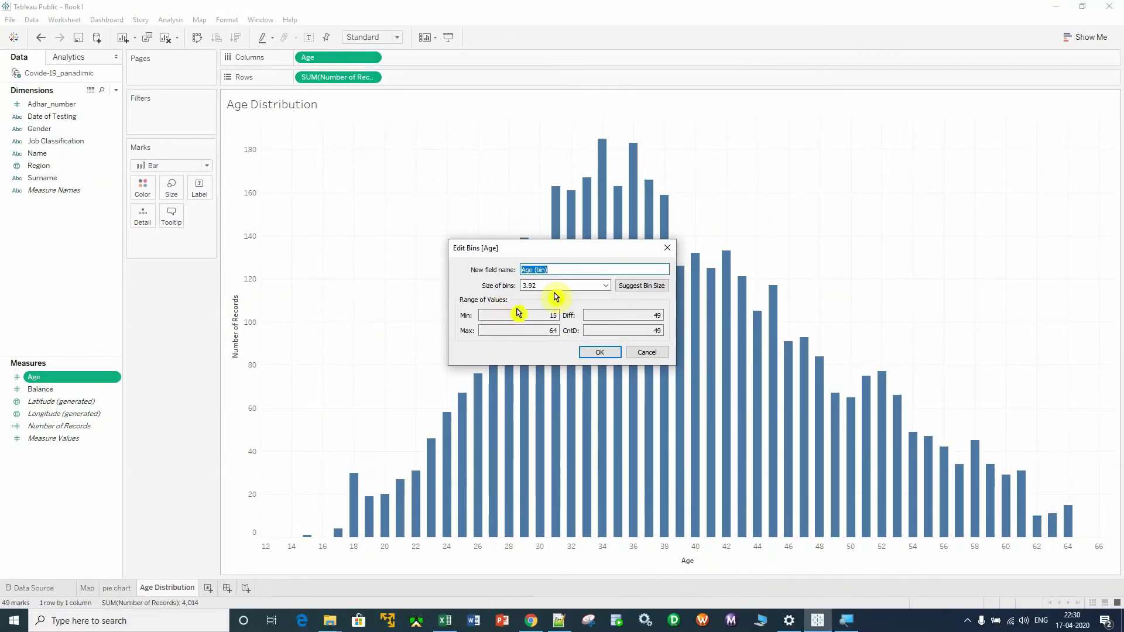
pyautogui.click(553, 285)
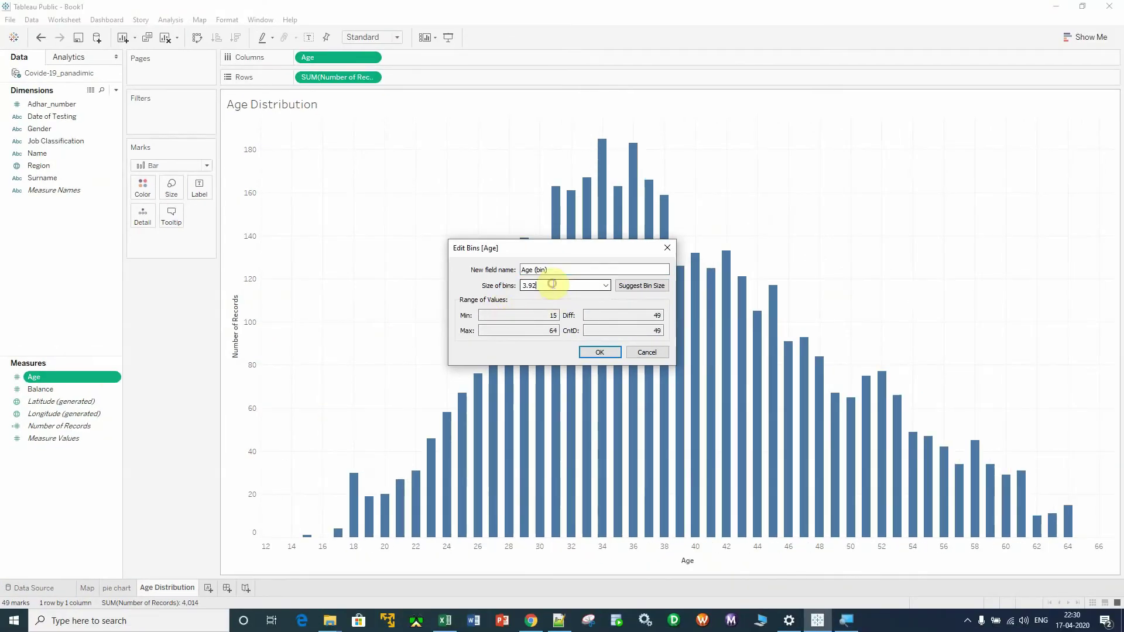
pyautogui.press('BackSpace')
pyautogui.press('BackSpace')
pyautogui.press('BackSpace')
pyautogui.write('5')
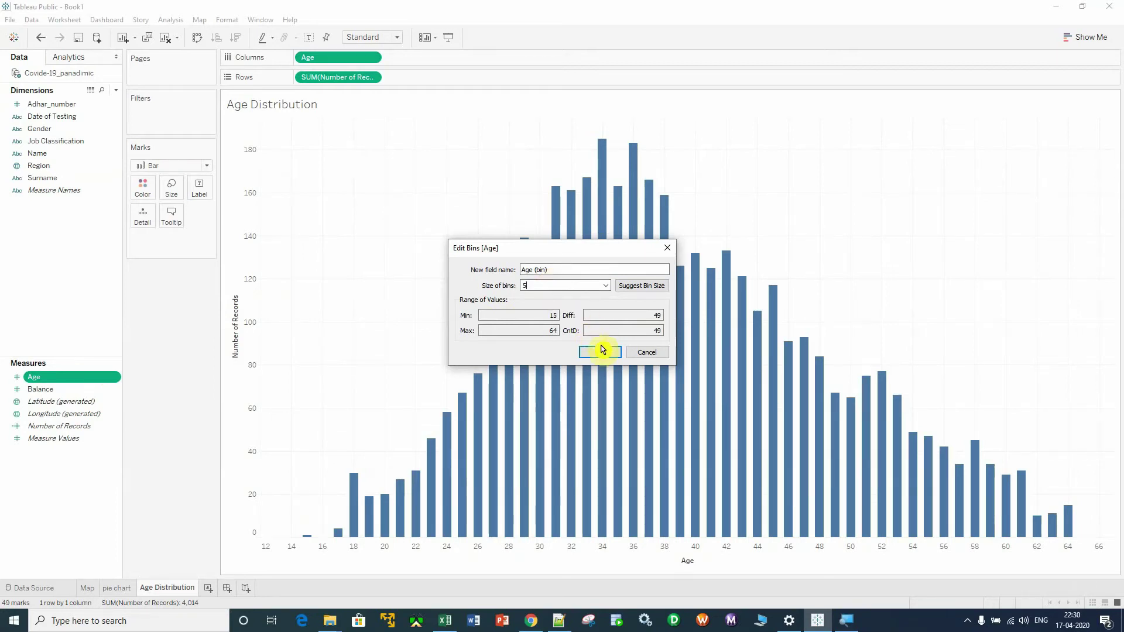
pyautogui.click(602, 352)
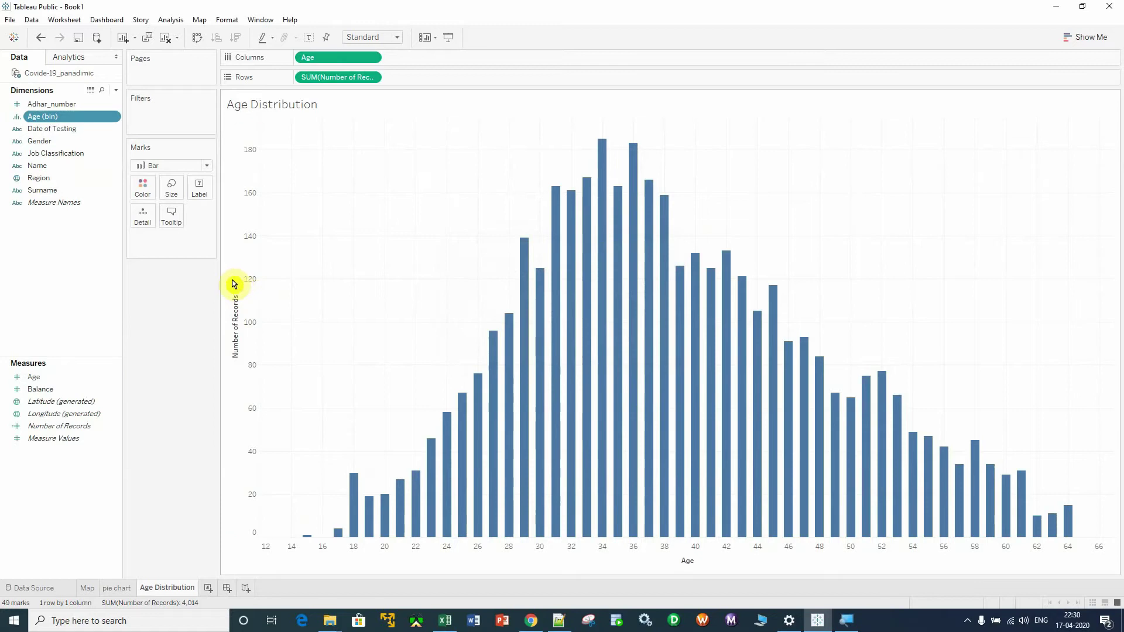
# Step: Replace the Age field on Columns with the Age (bin) dimension
pyautogui.moveTo(326, 58); pyautogui.dragTo(64, 410)
pyautogui.moveTo(81, 153); pyautogui.dragTo(38, 121)
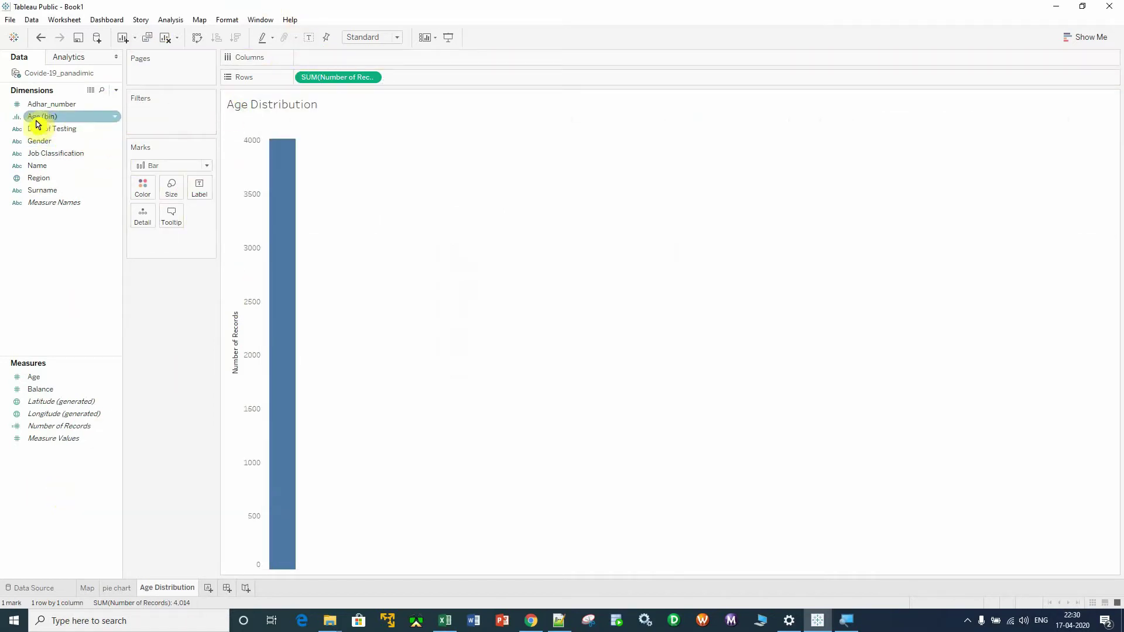
pyautogui.click(55, 118)
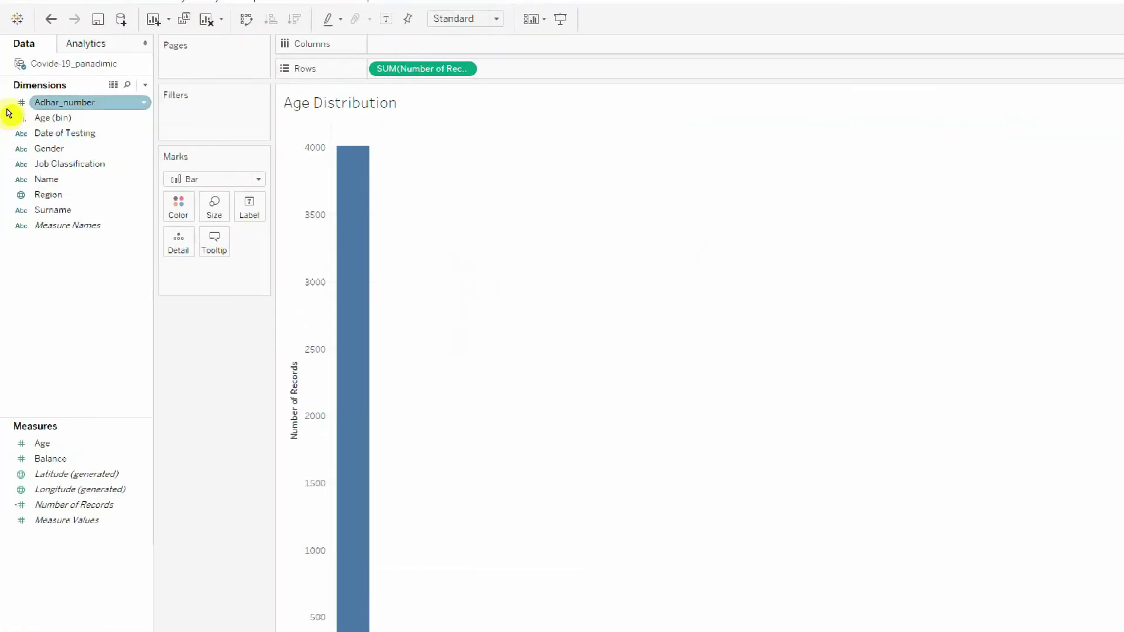
pyautogui.moveTo(41, 120); pyautogui.dragTo(346, 58)
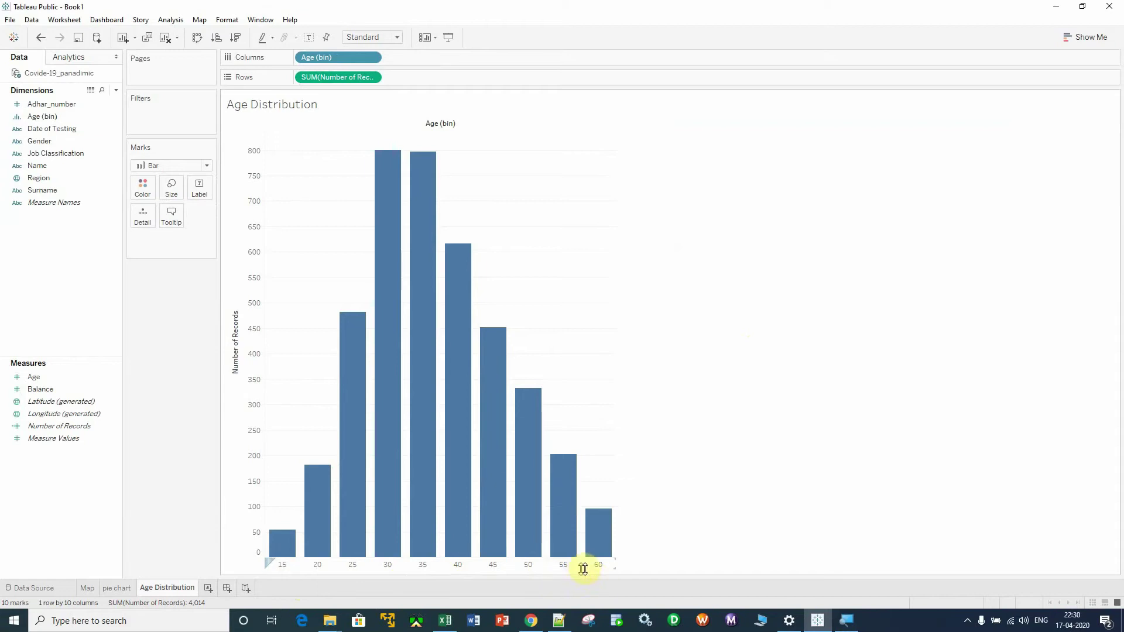
pyautogui.moveTo(559, 555)
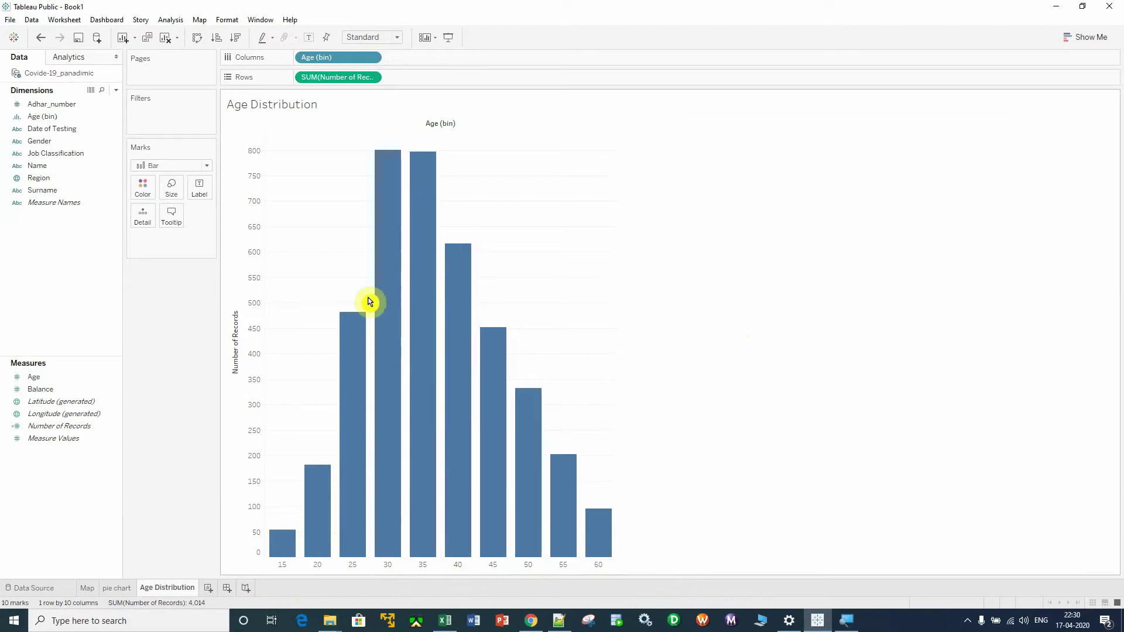
pyautogui.moveTo(269, 530)
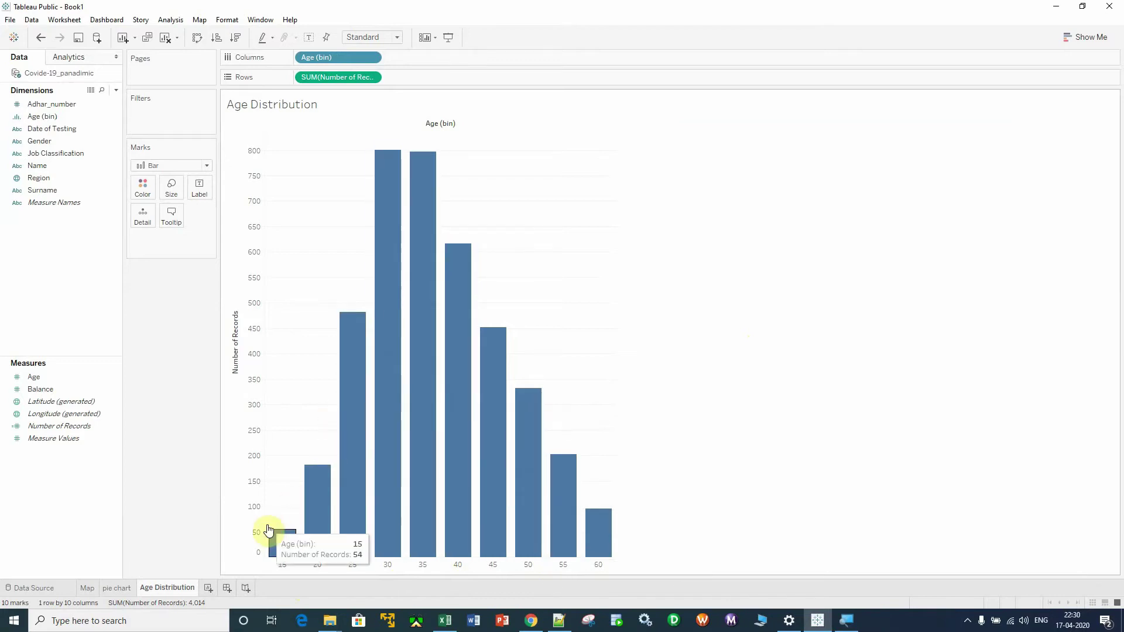
# Step: Review the Map and pie chart worksheets and return to the Age Distribution worksheet
pyautogui.click(89, 590)
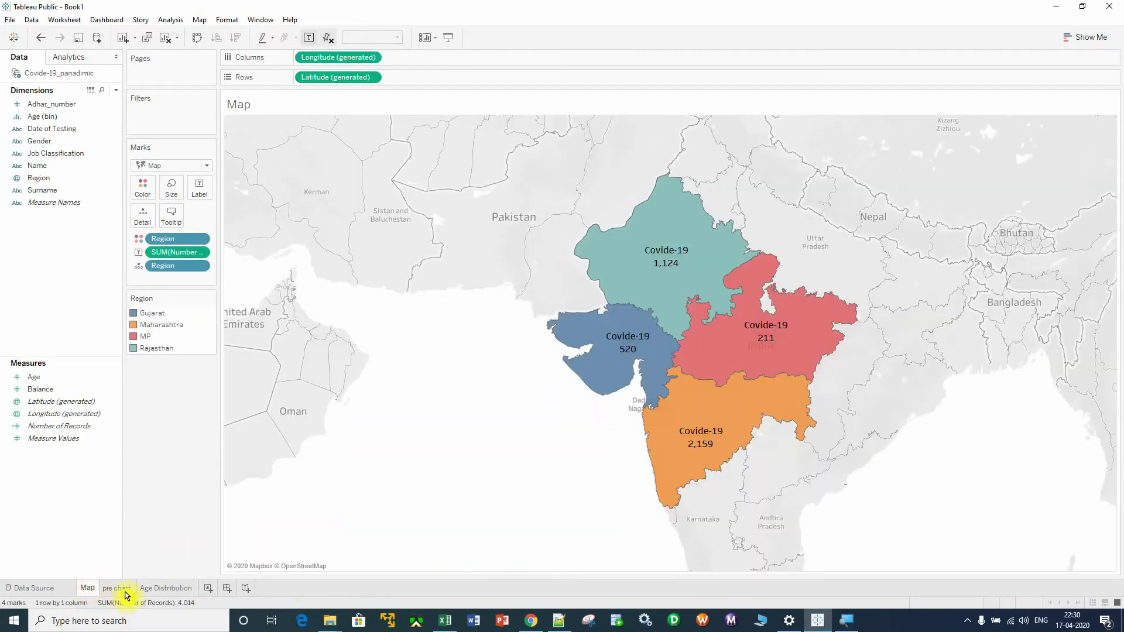
pyautogui.click(125, 592)
pyautogui.click(147, 588)
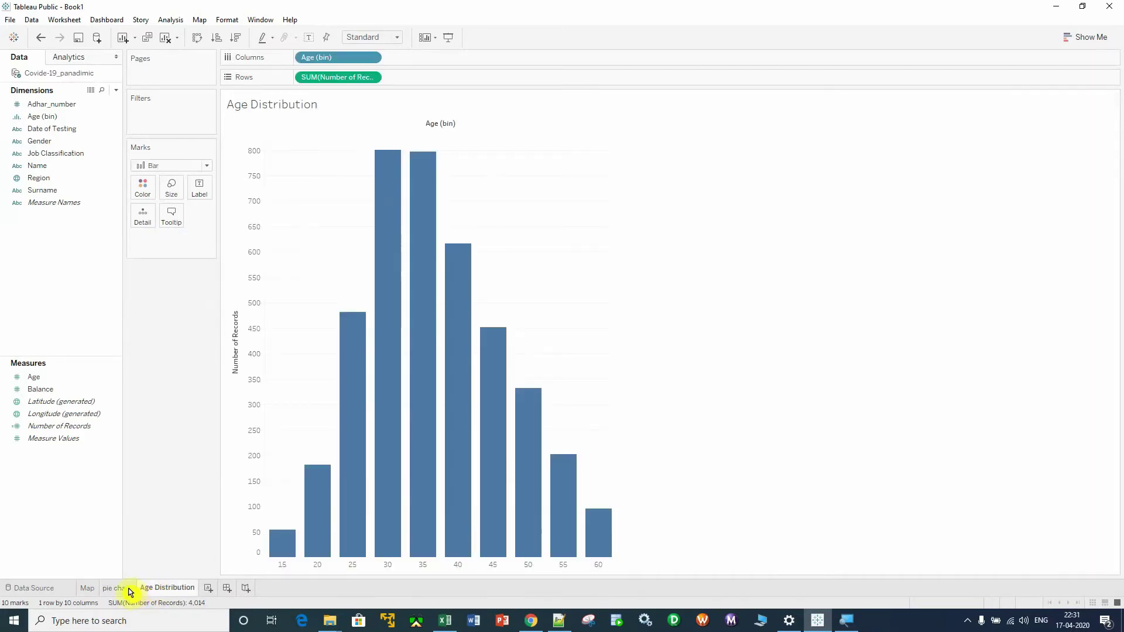
pyautogui.click(117, 589)
pyautogui.click(154, 588)
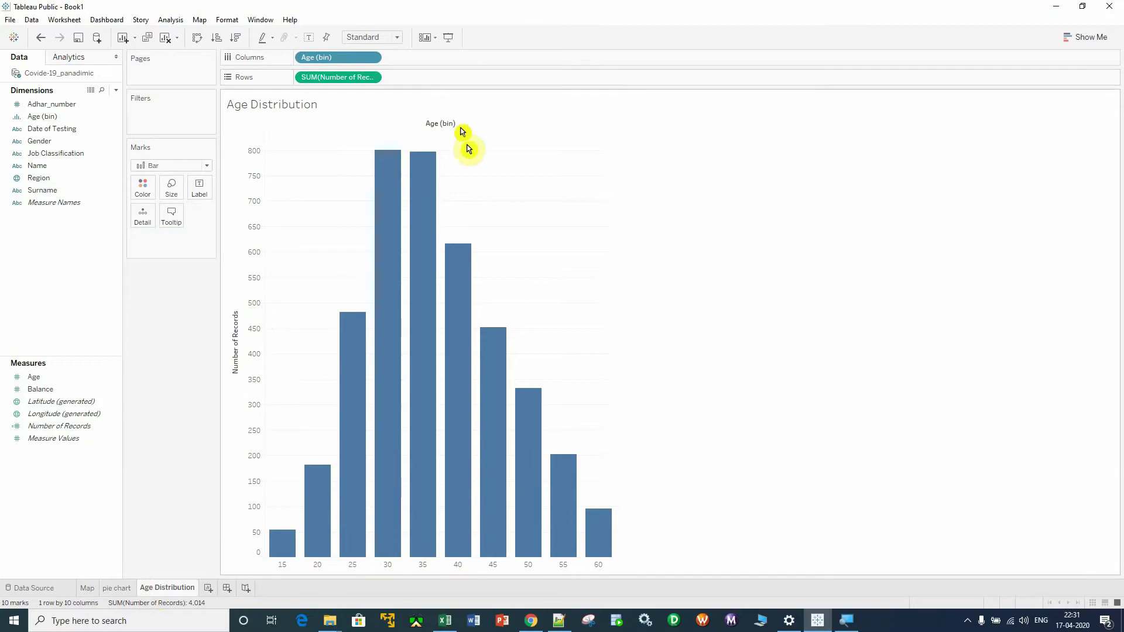
# Step: Apply the Percent of Total quick table calculation to Number of Records on Rows
pyautogui.click(372, 77)
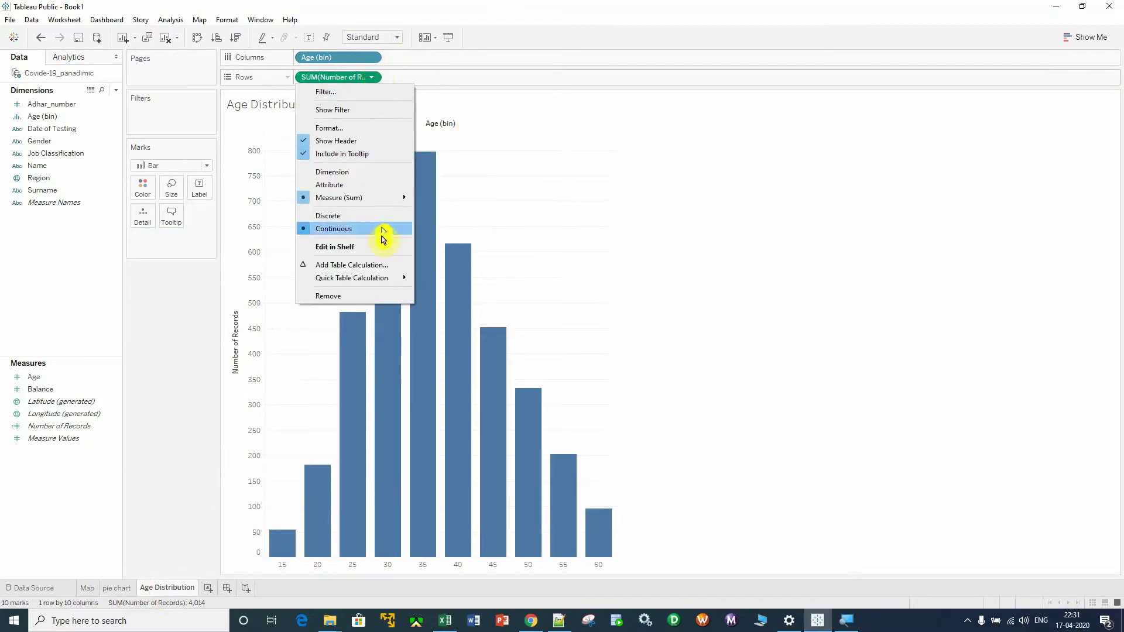
pyautogui.moveTo(378, 281)
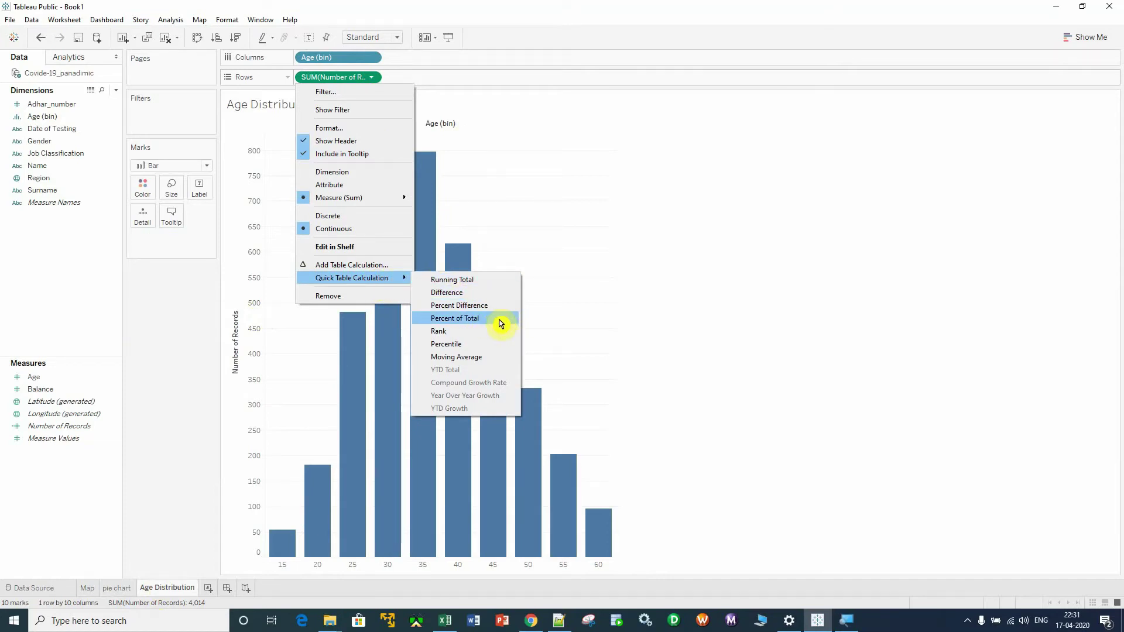
pyautogui.click(501, 321)
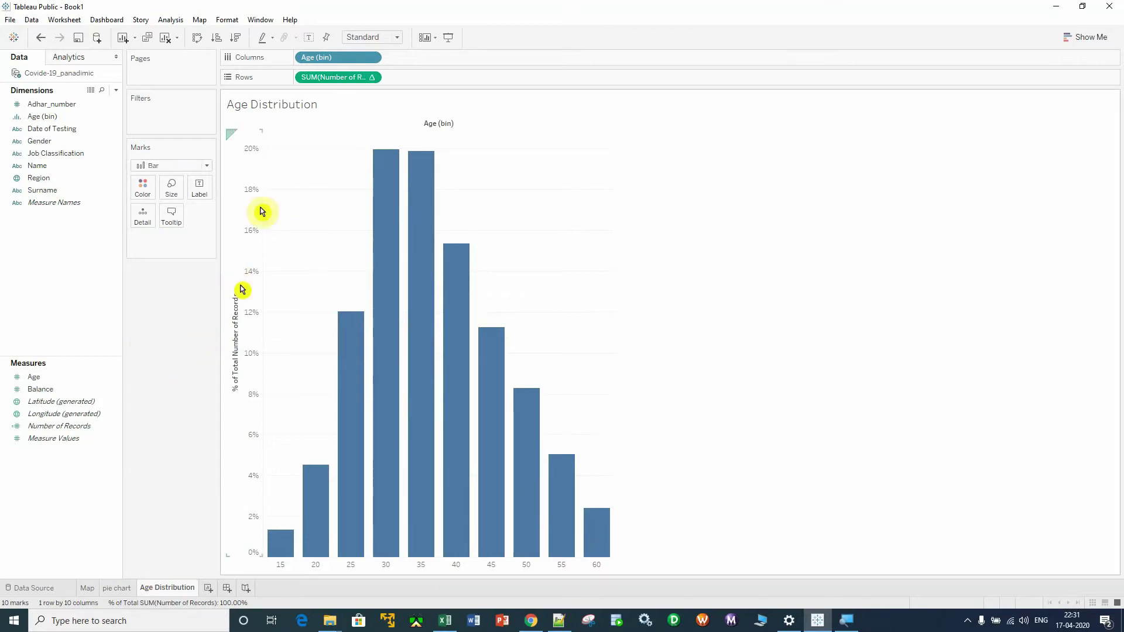
# Step: Label the age bars with a copy of the percent-of-total Number of Records field from Rows
pyautogui.moveTo(338, 80); pyautogui.dragTo(305, 114)
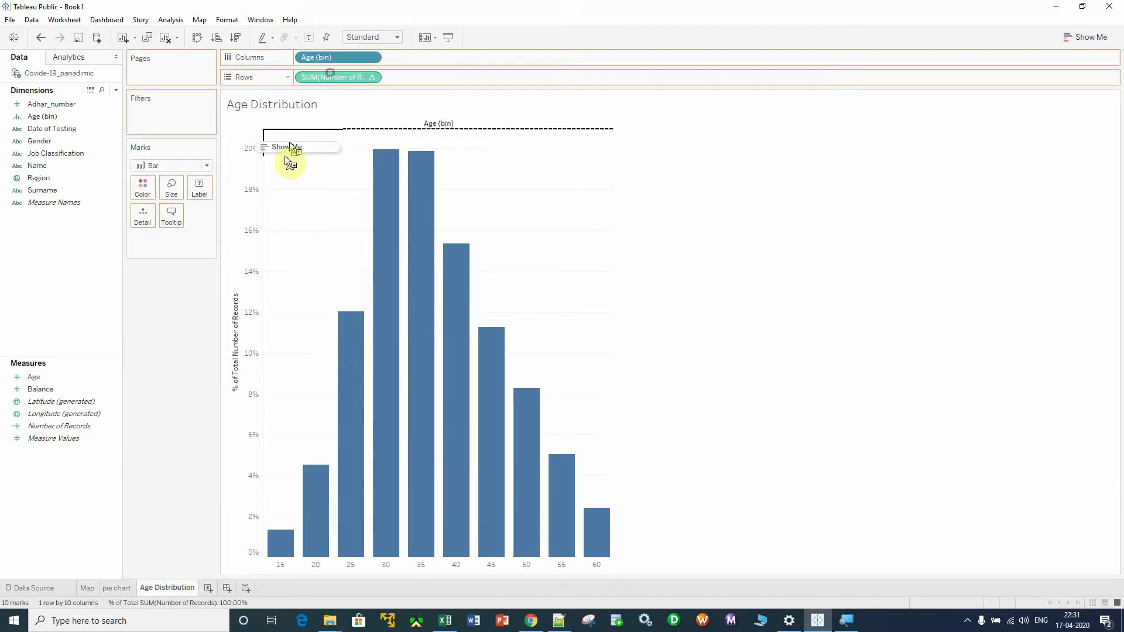
pyautogui.moveTo(199, 186); pyautogui.dragTo(202, 188)
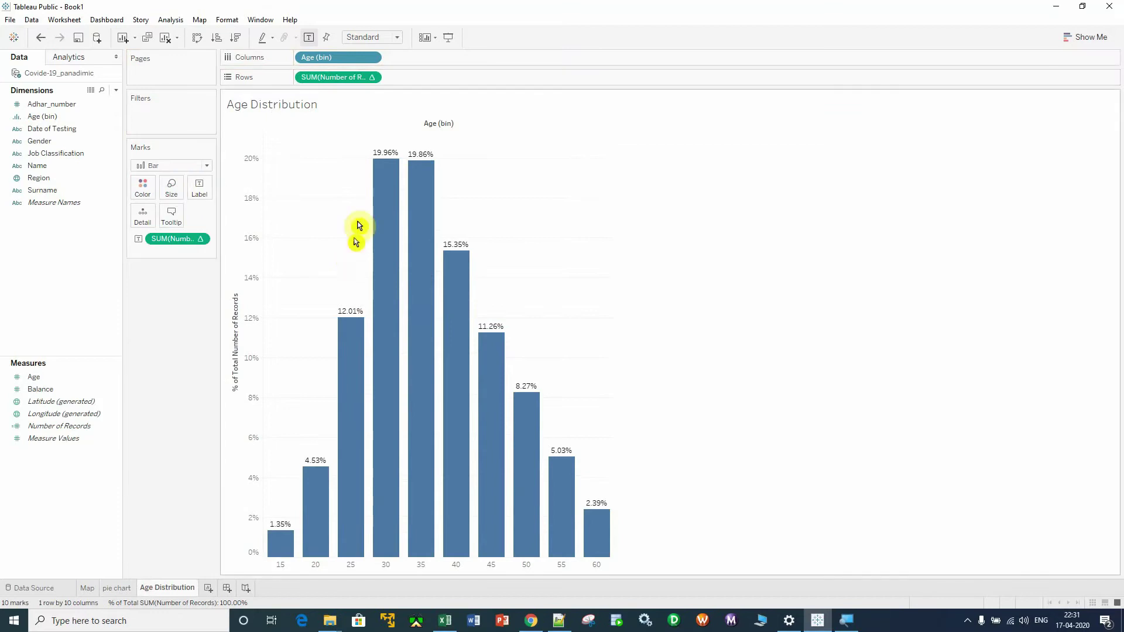
pyautogui.moveTo(381, 181)
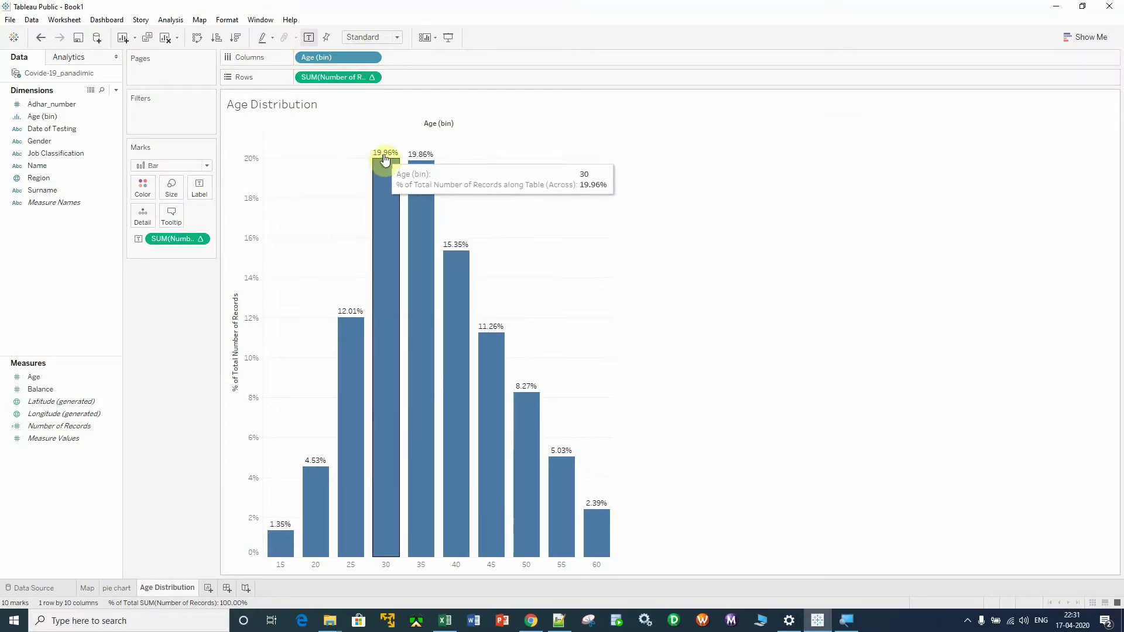
# Step: Format the bar label numbers as Percentage with 0 decimal places
pyautogui.click(206, 239)
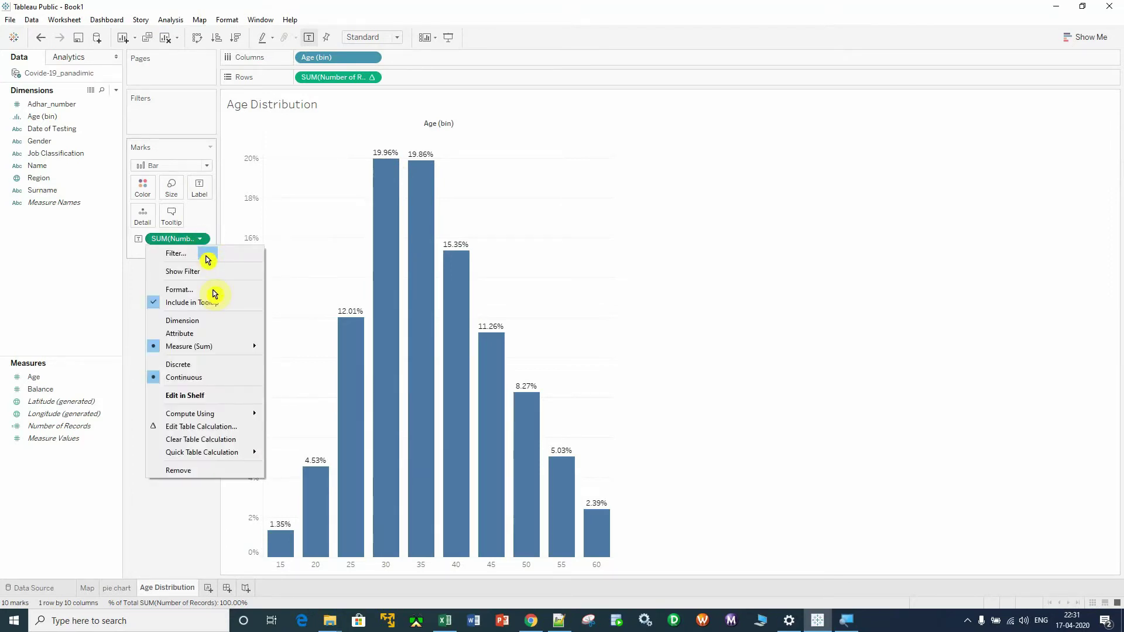
pyautogui.click(194, 289)
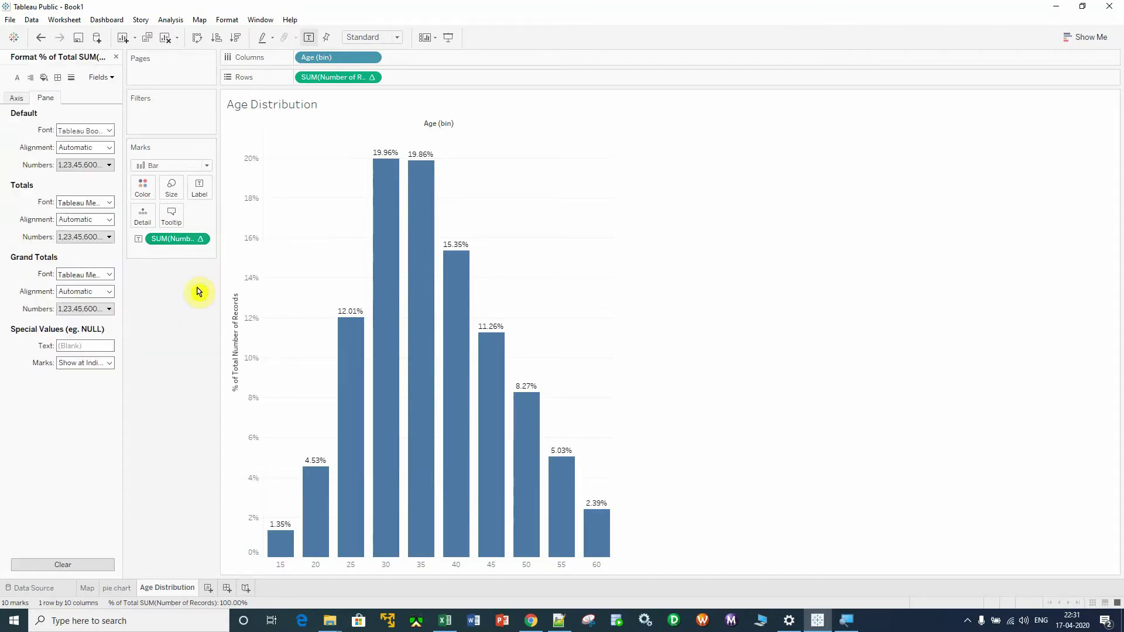
pyautogui.click(95, 170)
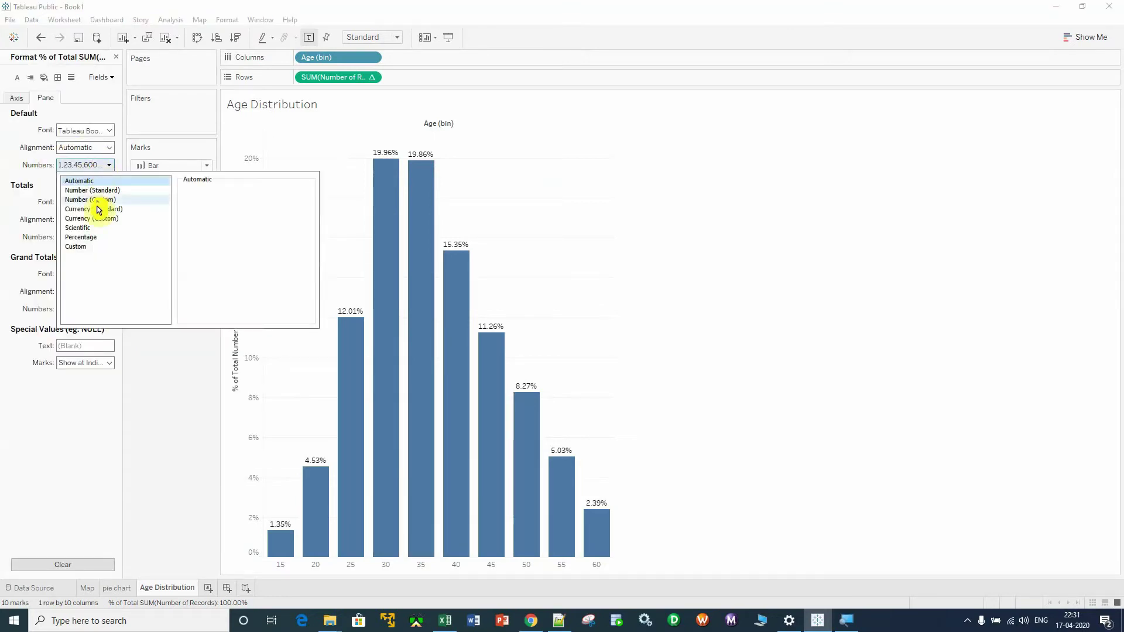
pyautogui.click(97, 238)
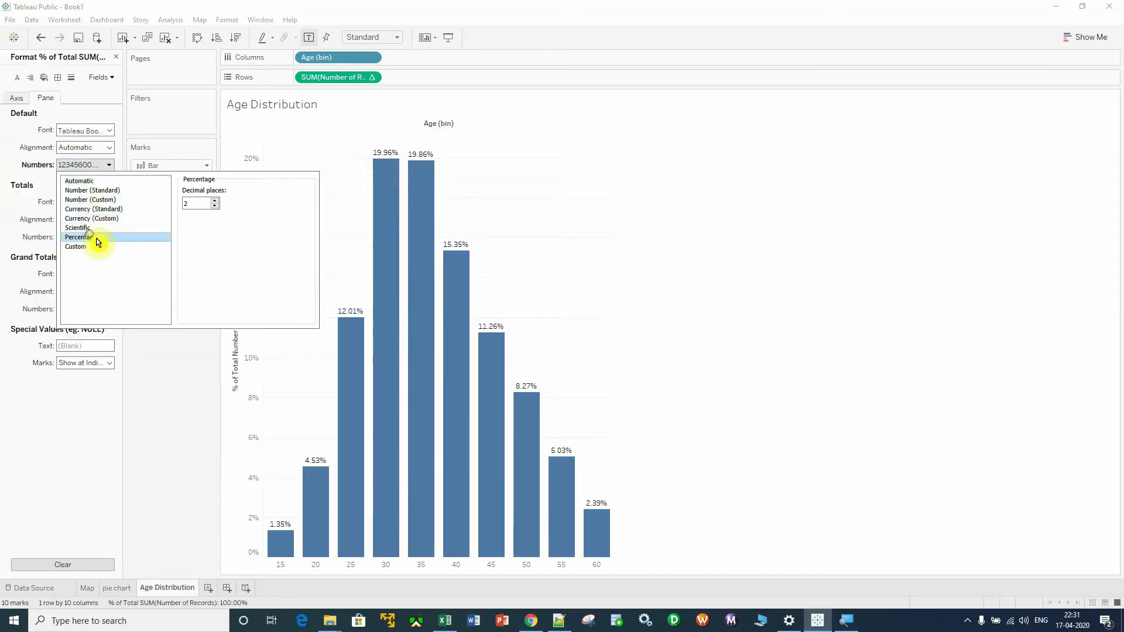
pyautogui.click(196, 203)
pyautogui.write('0')
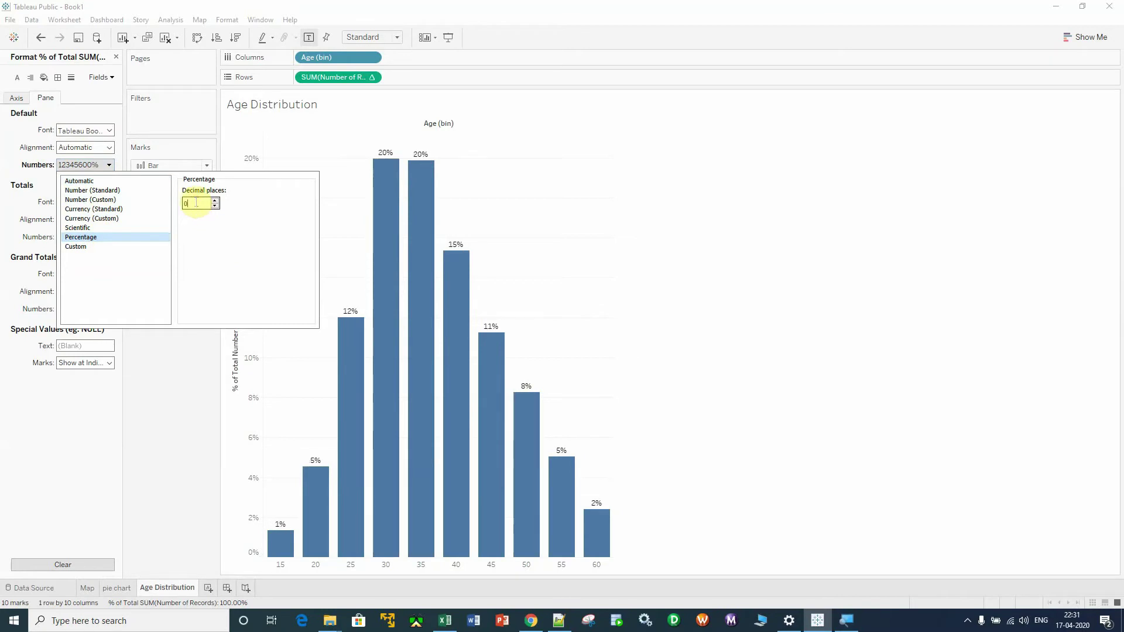
pyautogui.click(134, 452)
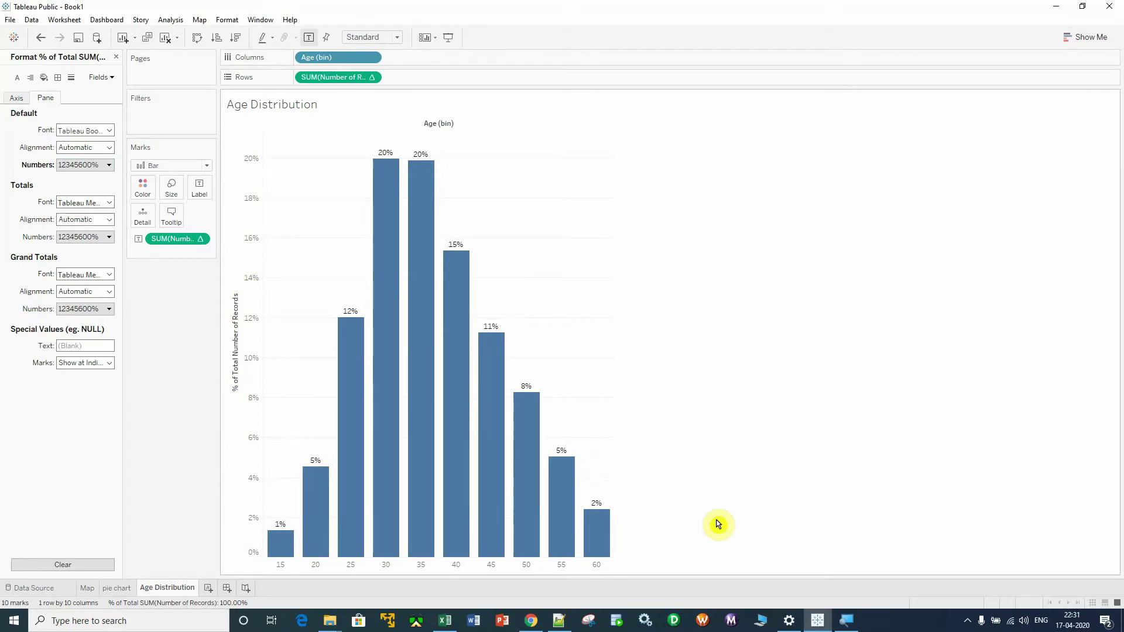
# Step: Inspect the age bin and percentage details of individual bars in the Age Distribution chart
pyautogui.moveTo(521, 449)
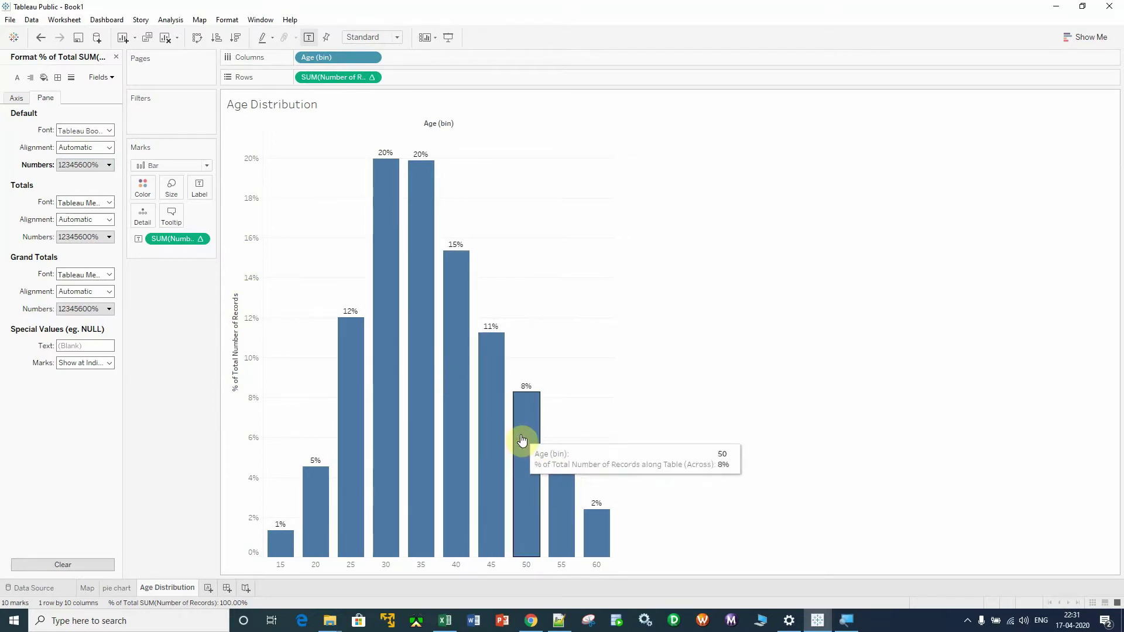
pyautogui.moveTo(339, 401)
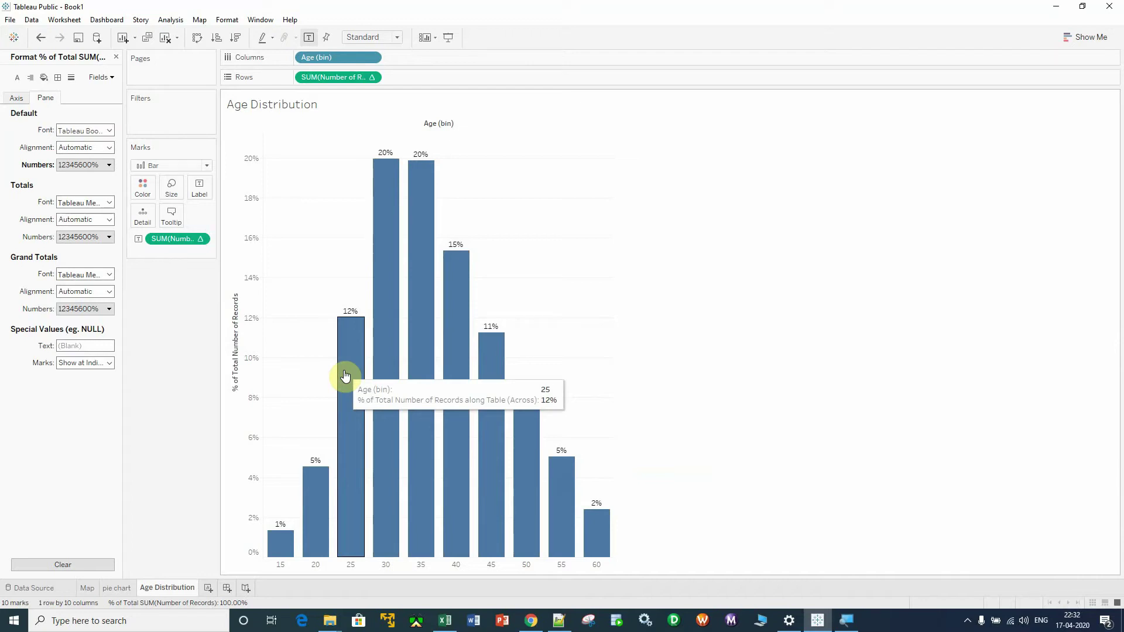
pyautogui.moveTo(387, 339)
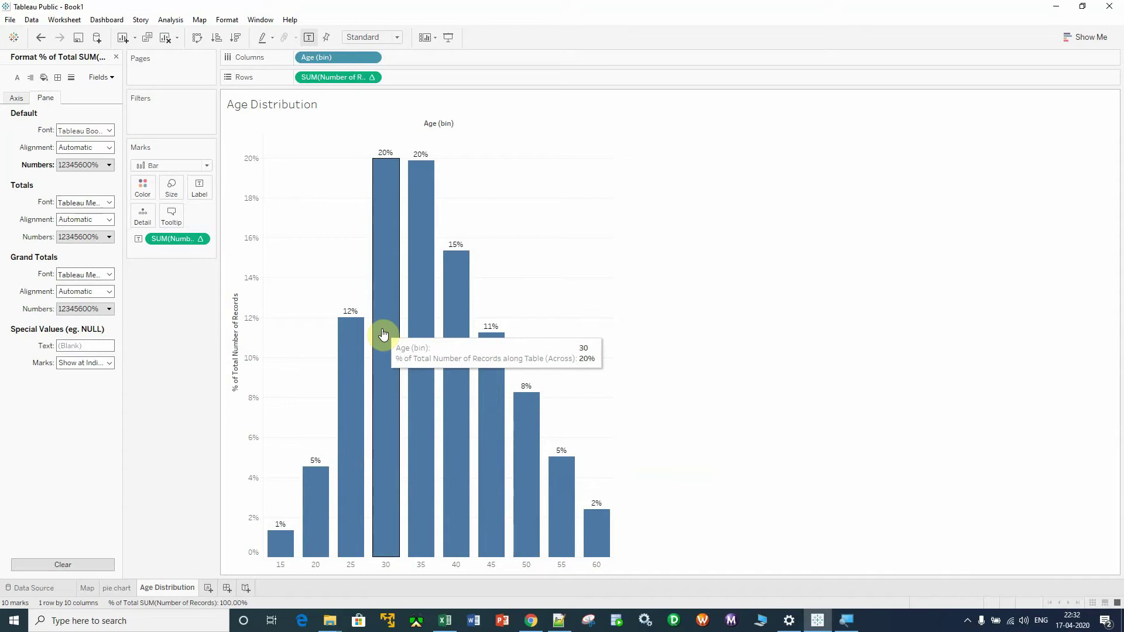
pyautogui.moveTo(419, 348)
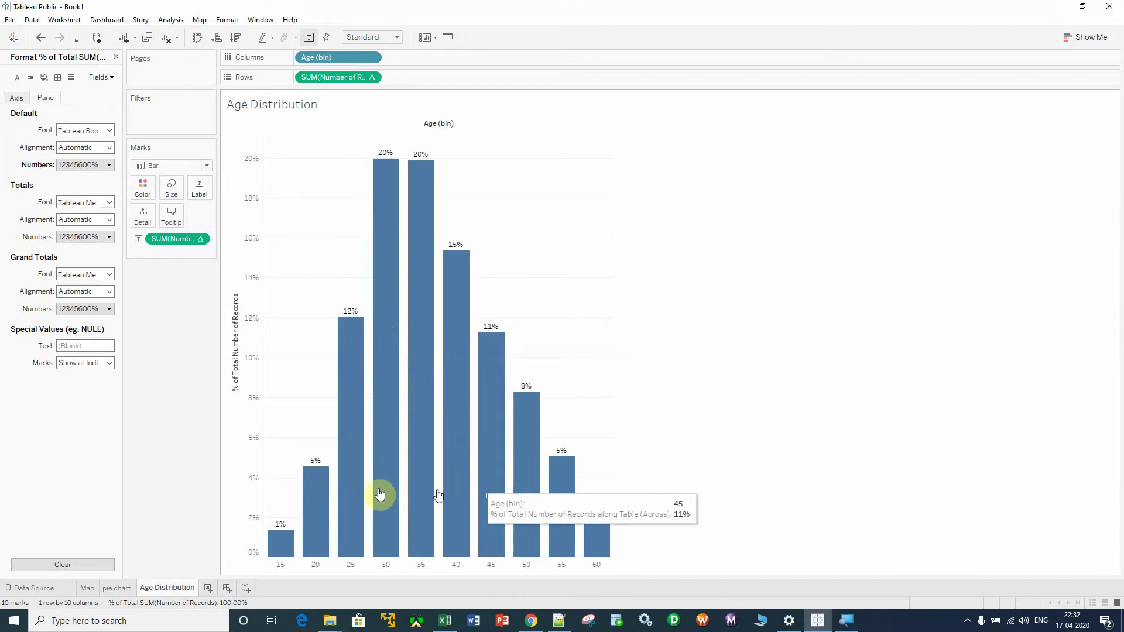
# Step: Close the number formatting options and set the bin size of Age (bin) to 10
pyautogui.click(117, 57)
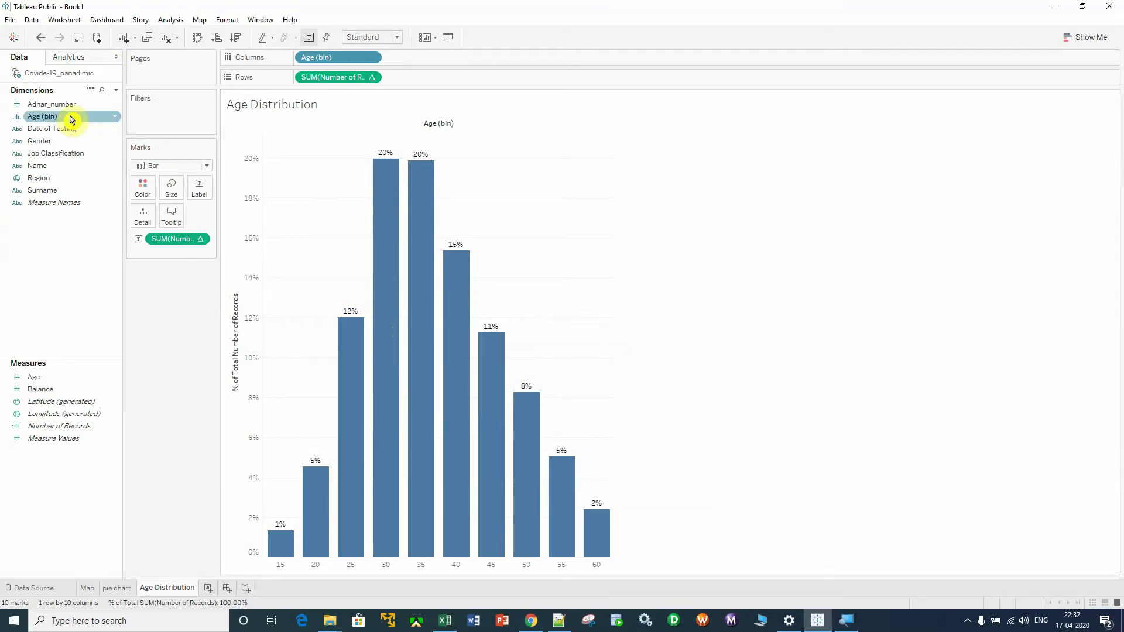
pyautogui.click(117, 121)
pyautogui.click(131, 117)
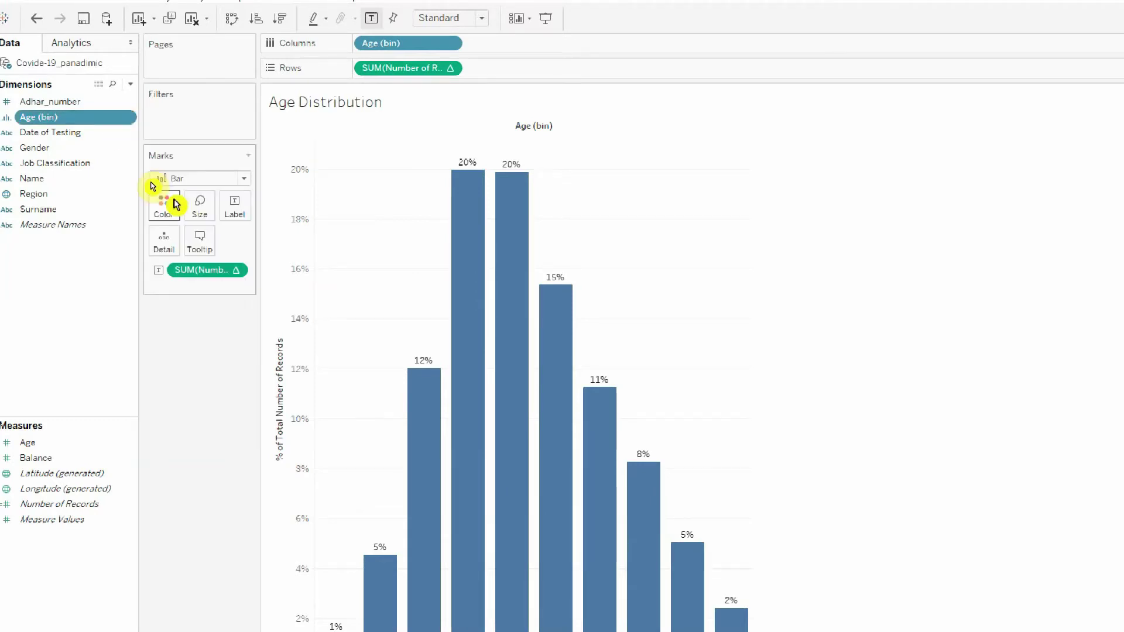
pyautogui.click(176, 200)
pyautogui.click(659, 328)
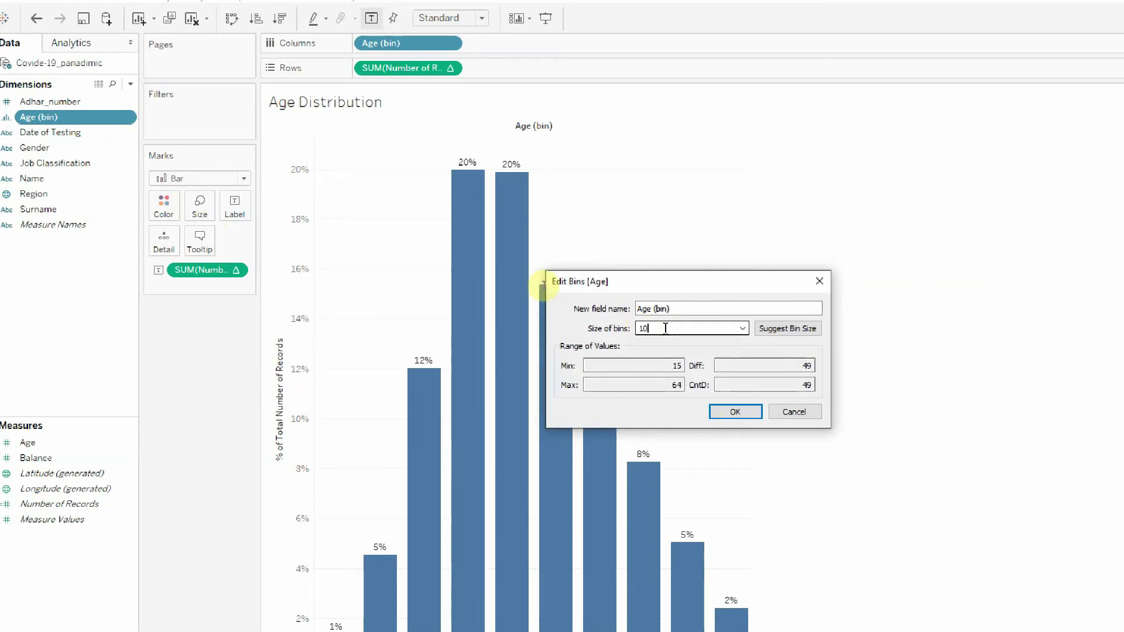
pyautogui.click(749, 413)
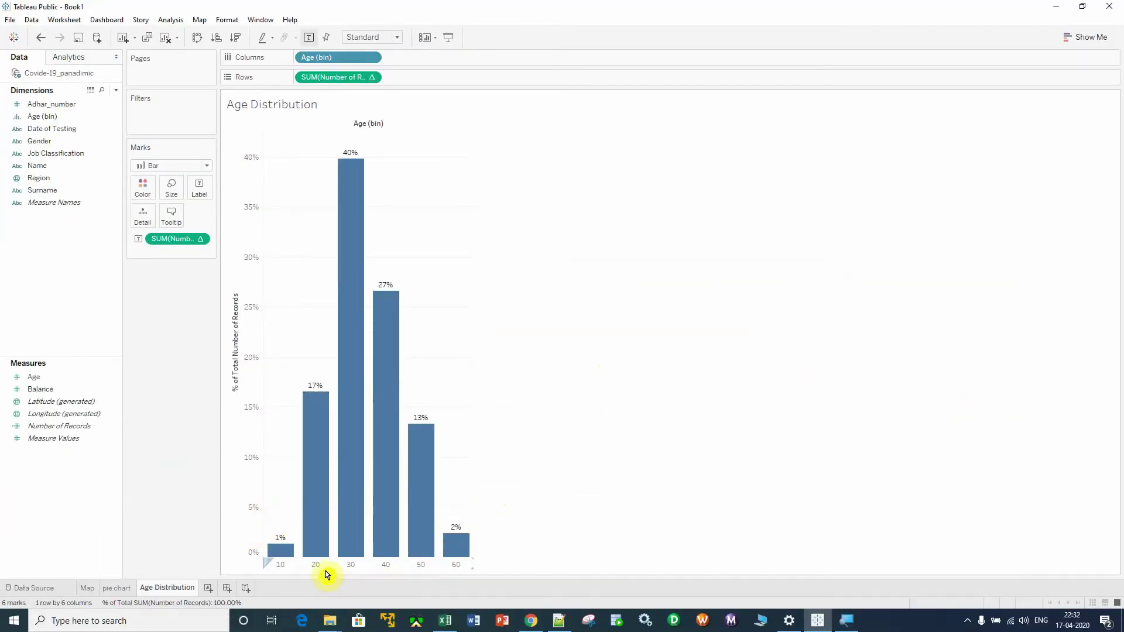
pyautogui.moveTo(345, 167)
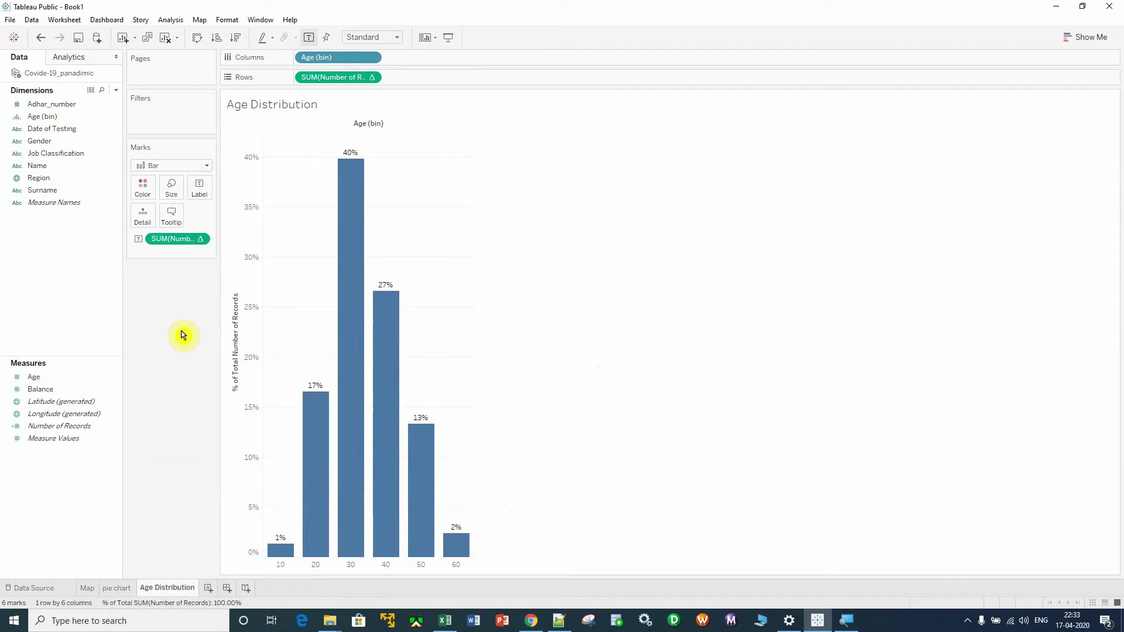
# Step: Set the bin size of Age (bin) back to 5
pyautogui.click(95, 117)
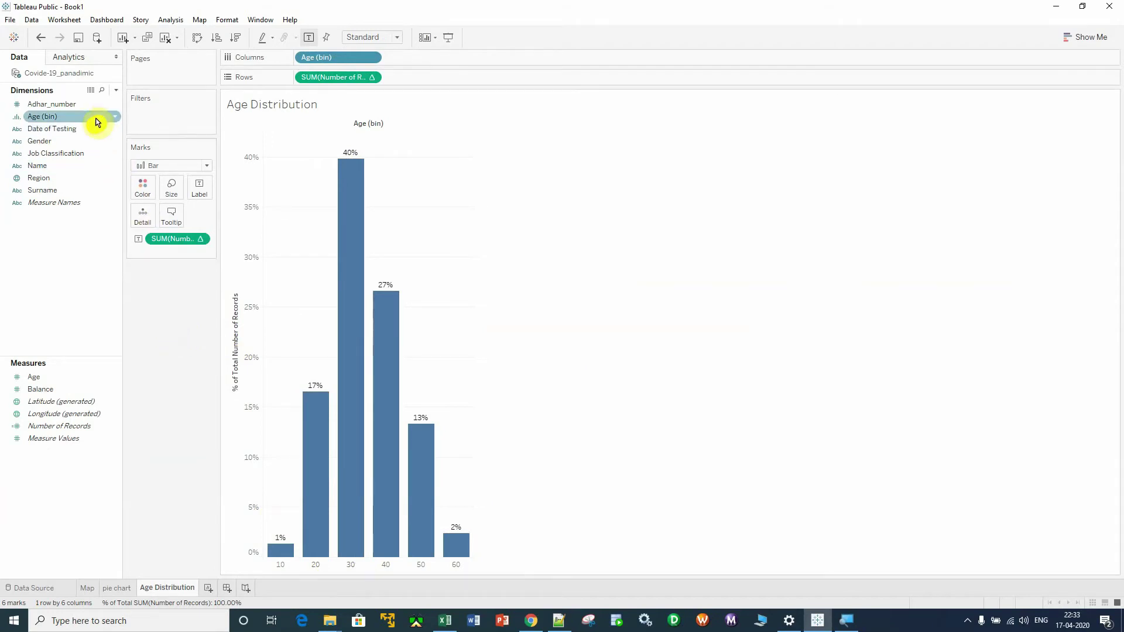
pyautogui.rightClick(117, 117)
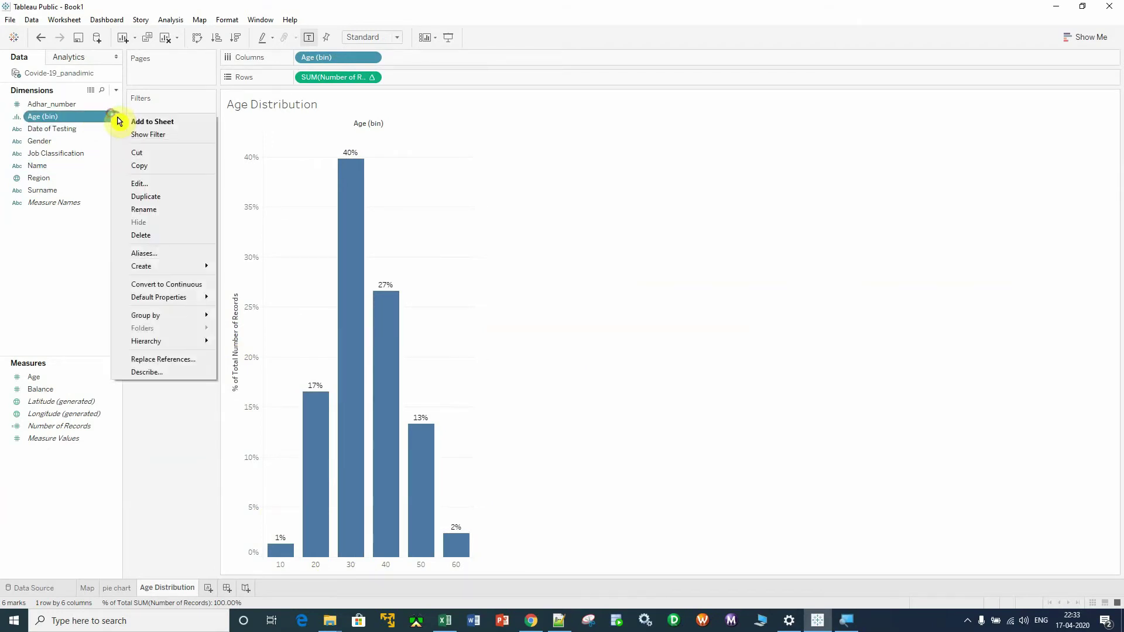
pyautogui.click(156, 186)
pyautogui.click(545, 286)
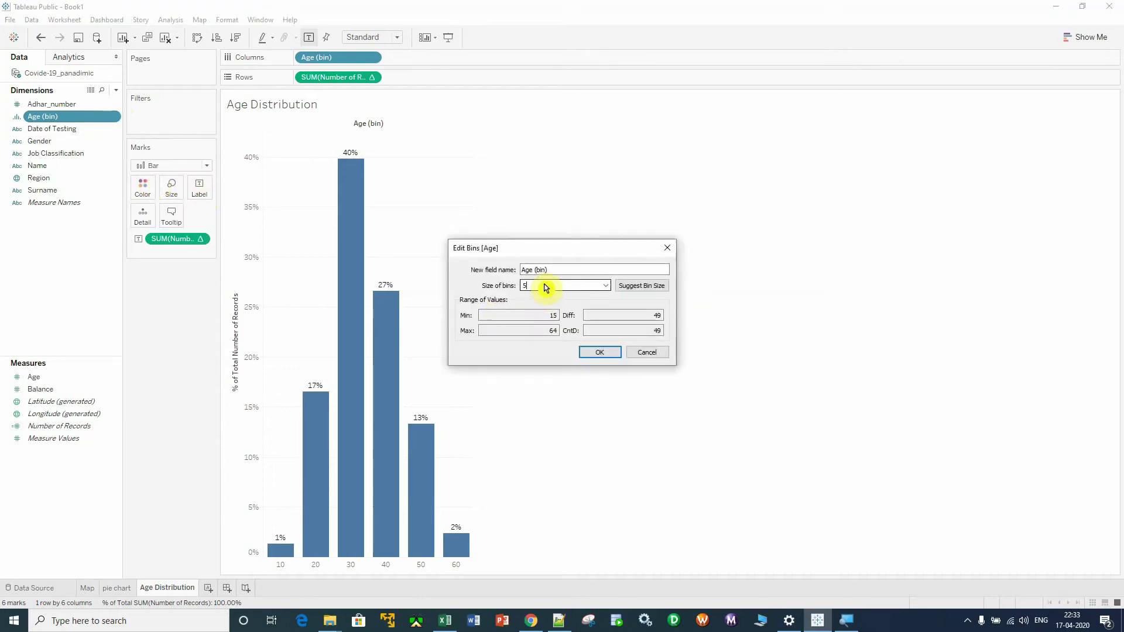
pyautogui.write('5')
pyautogui.click(599, 351)
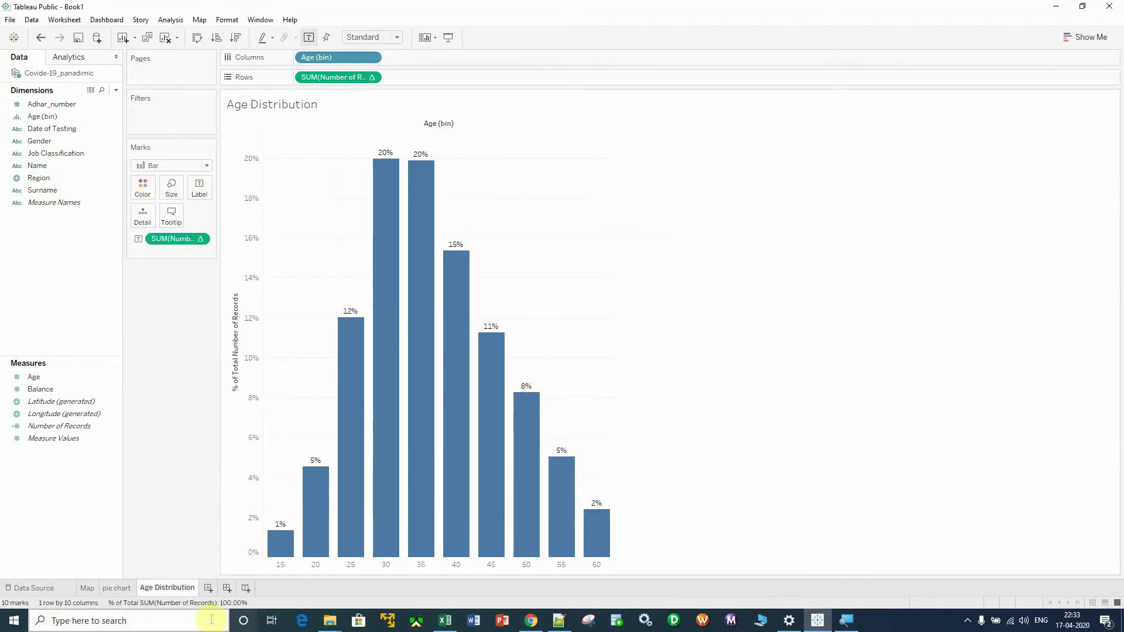
pyautogui.moveTo(398, 468)
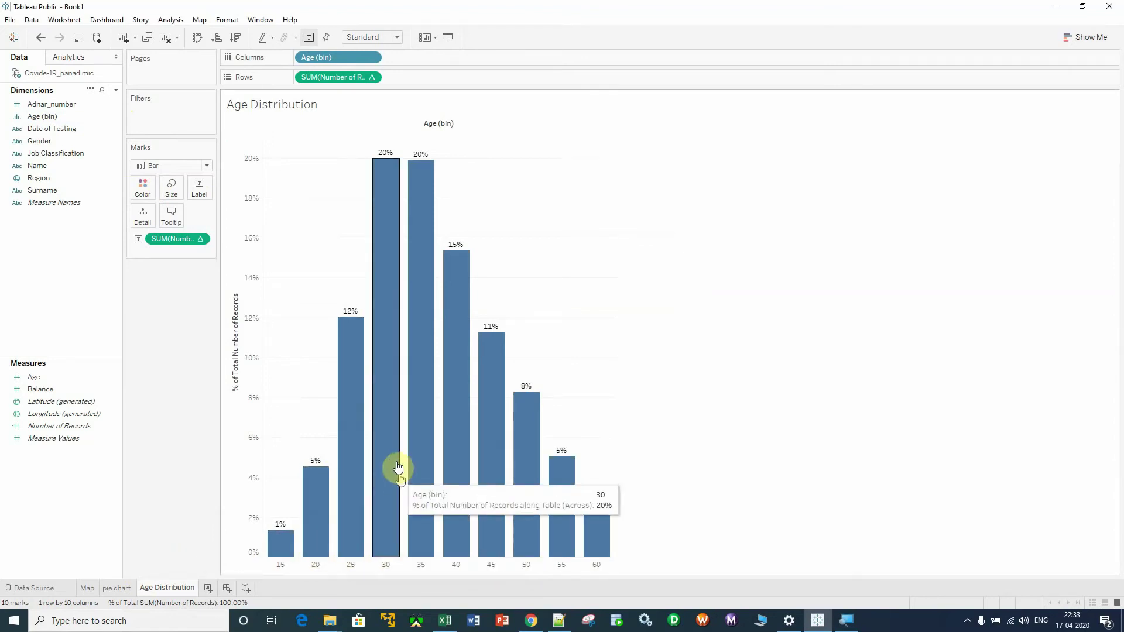
# Step: Create a new worksheet and place Balance on Columns as a dimension
pyautogui.click(209, 588)
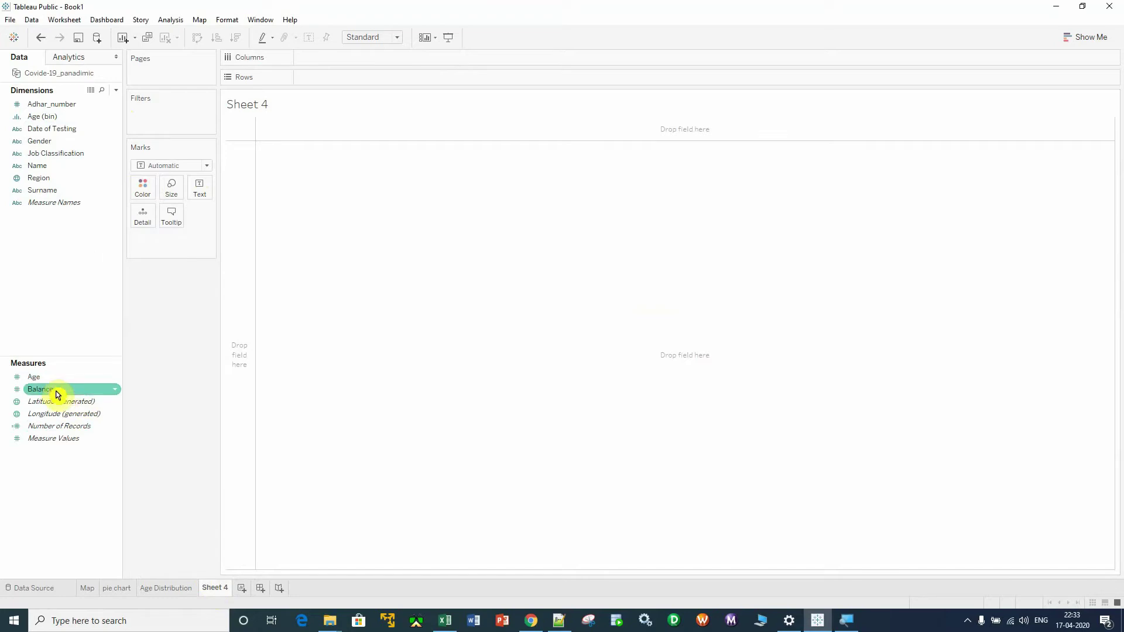
pyautogui.moveTo(53, 392); pyautogui.dragTo(350, 57)
pyautogui.click(378, 61)
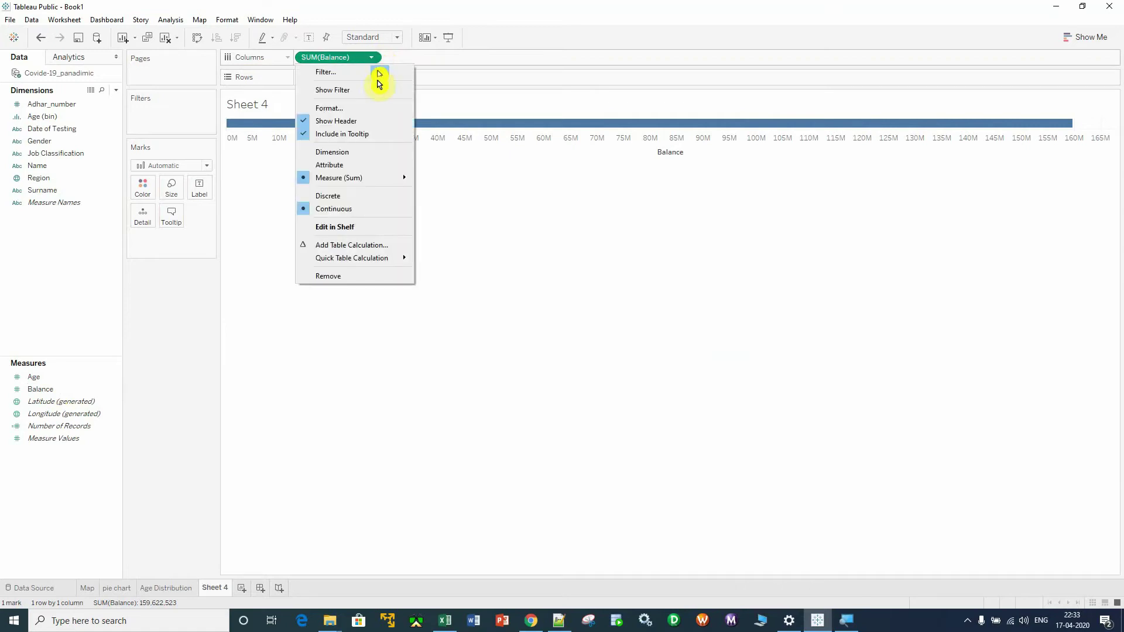
pyautogui.click(378, 154)
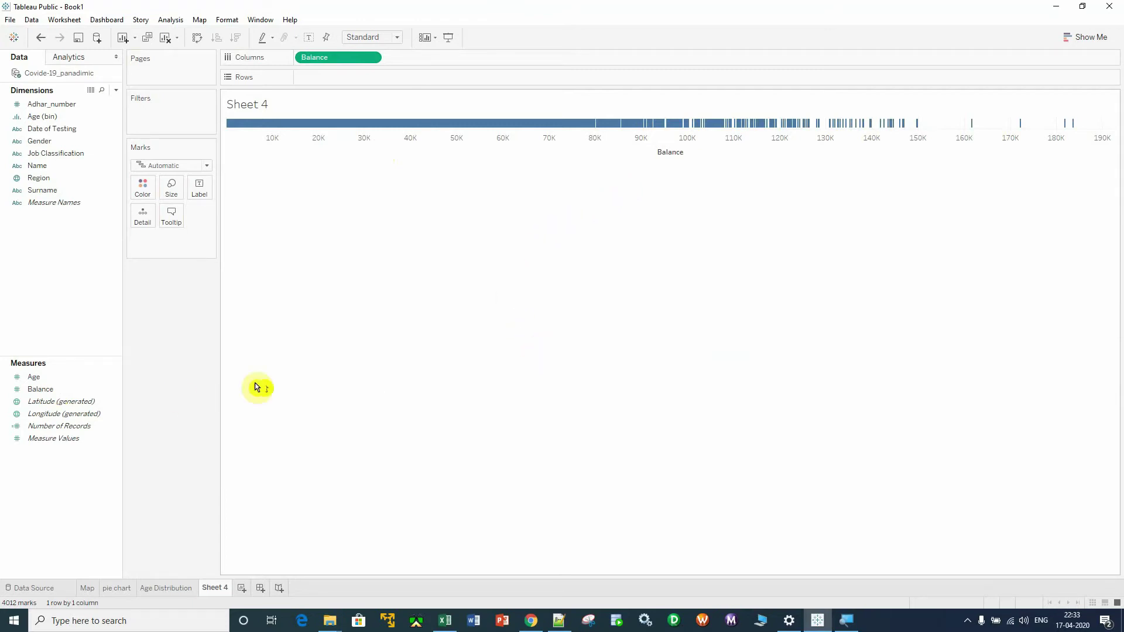
# Step: Create a Balance (bin) field from the Balance measure with a bin size of 10000
pyautogui.click(55, 389)
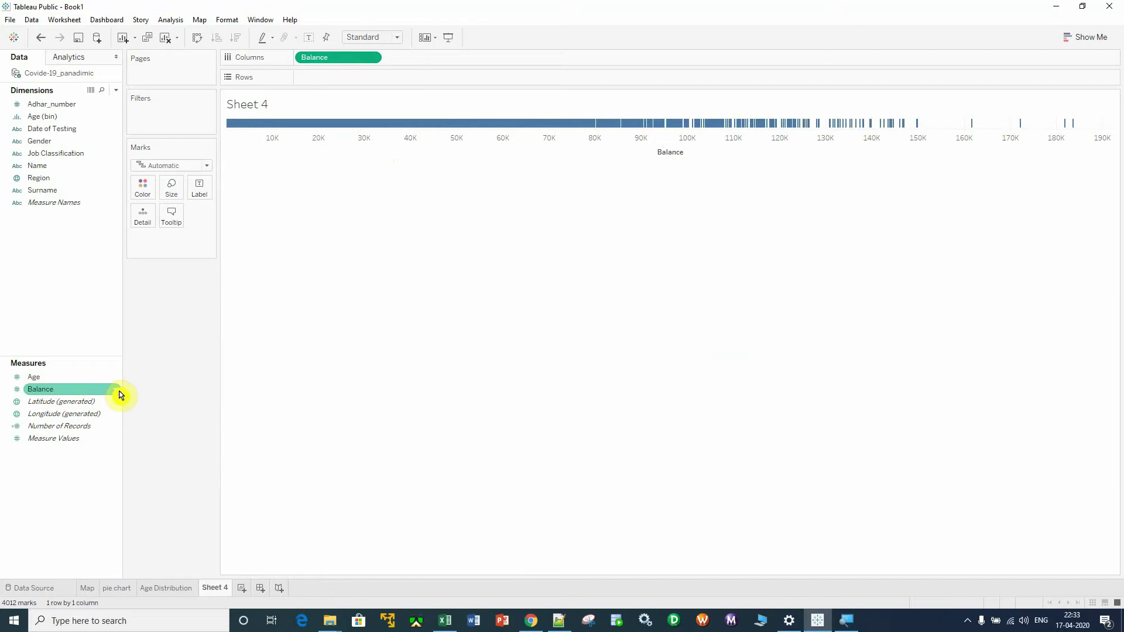
pyautogui.rightClick(119, 395)
pyautogui.moveTo(191, 475)
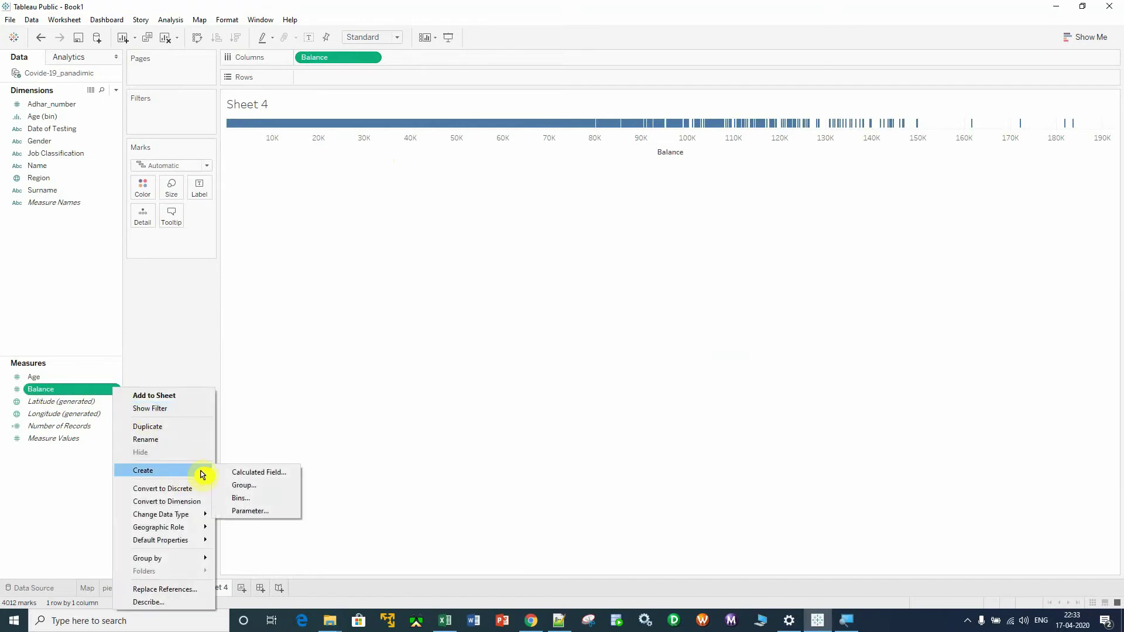
pyautogui.click(258, 498)
pyautogui.click(555, 286)
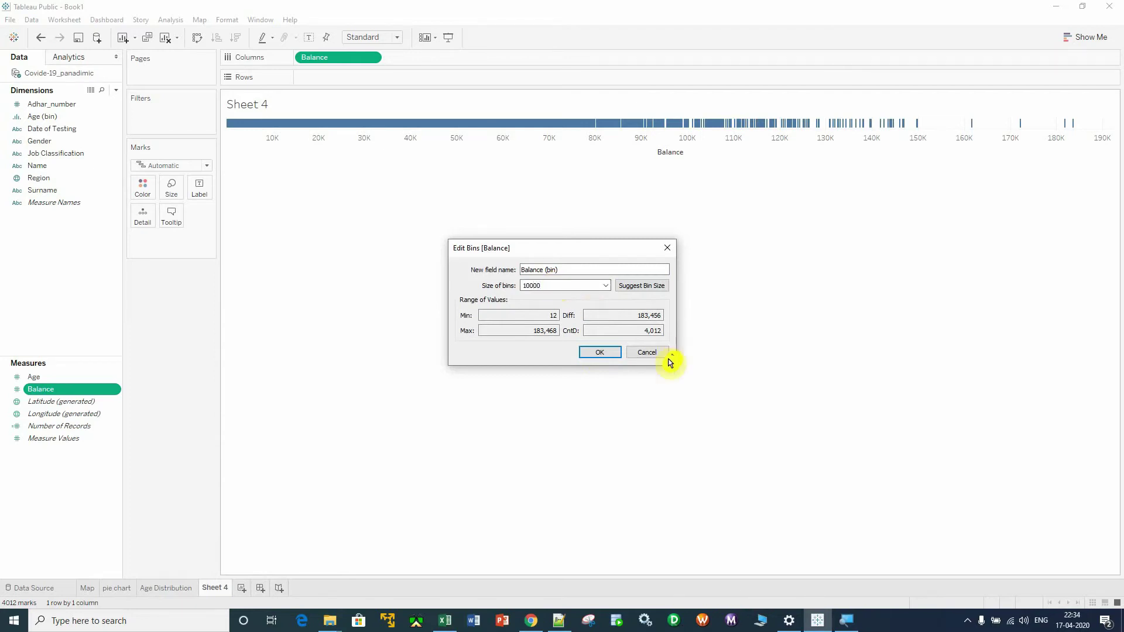
pyautogui.click(603, 352)
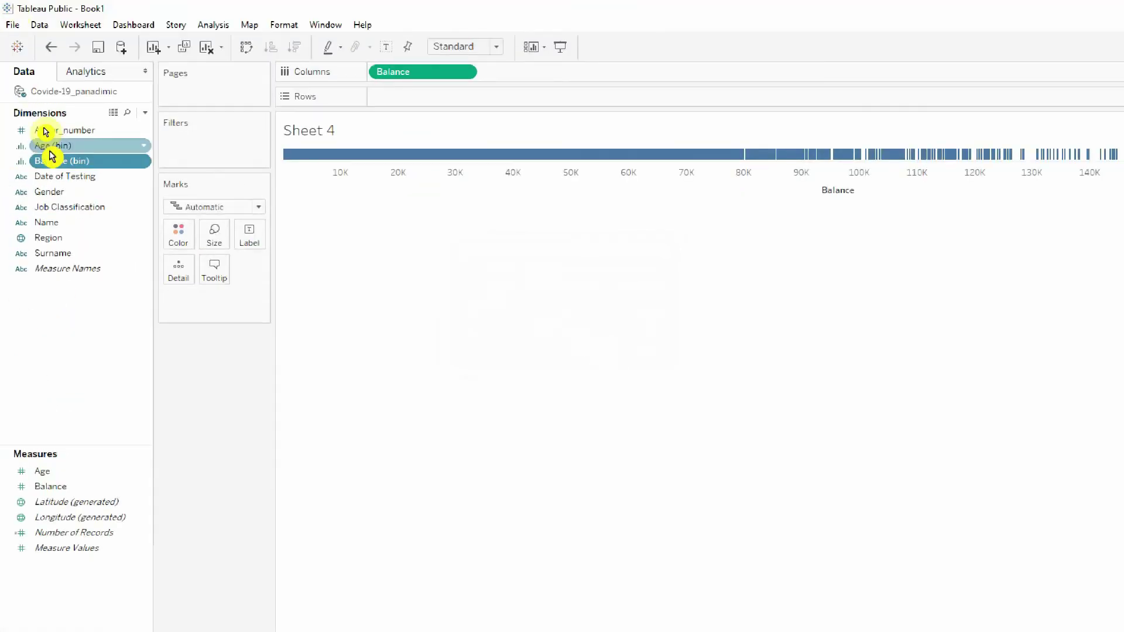
# Step: Replace Balance on Columns with Balance (bin) and place Number of Records on Rows
pyautogui.moveTo(423, 74); pyautogui.dragTo(88, 331)
pyautogui.moveTo(76, 164); pyautogui.dragTo(422, 76)
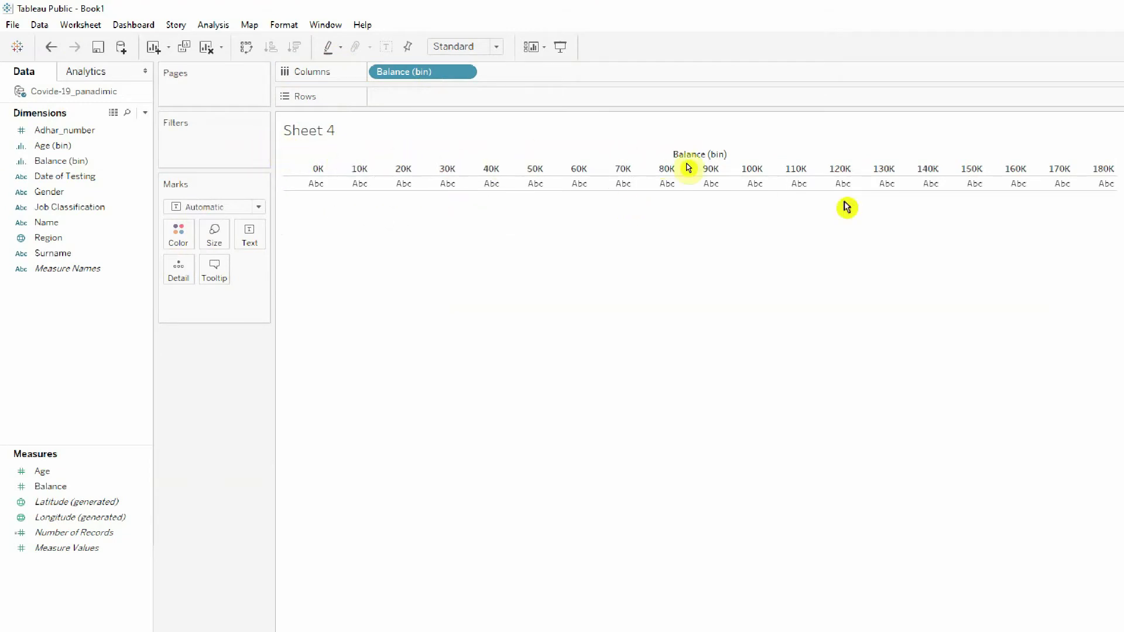
pyautogui.click(88, 472)
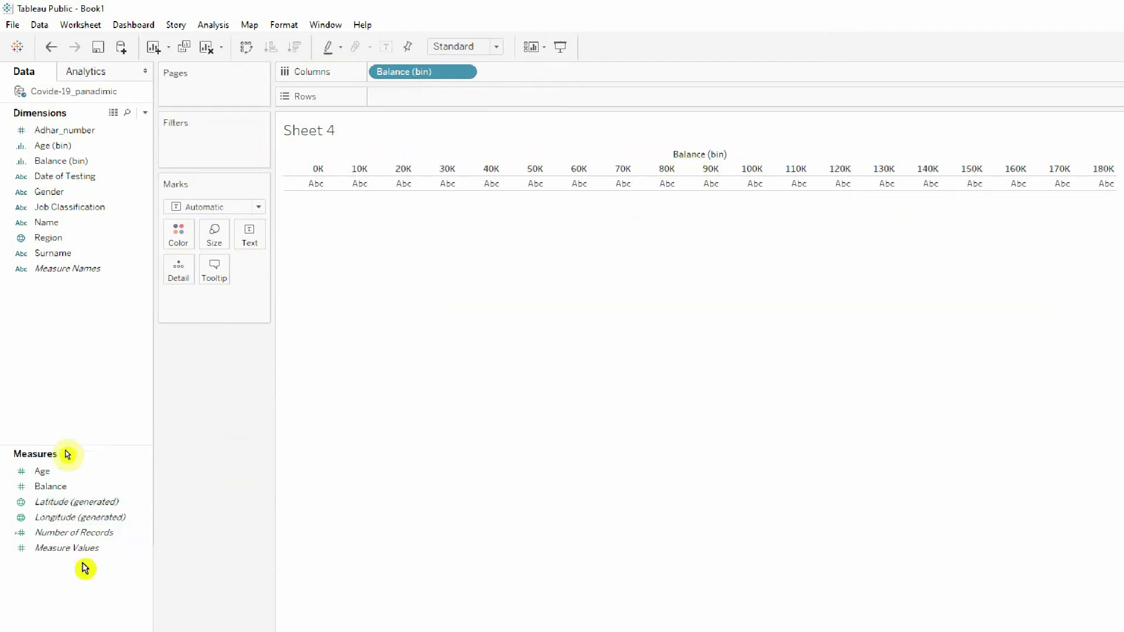
pyautogui.click(83, 489)
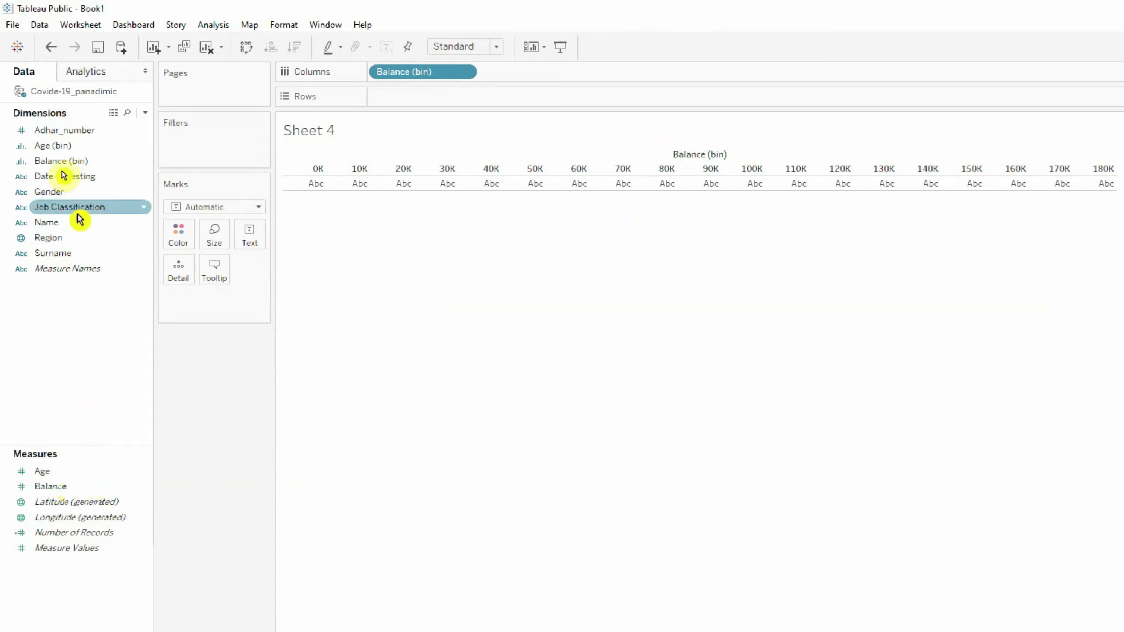
pyautogui.moveTo(66, 532); pyautogui.dragTo(354, 97)
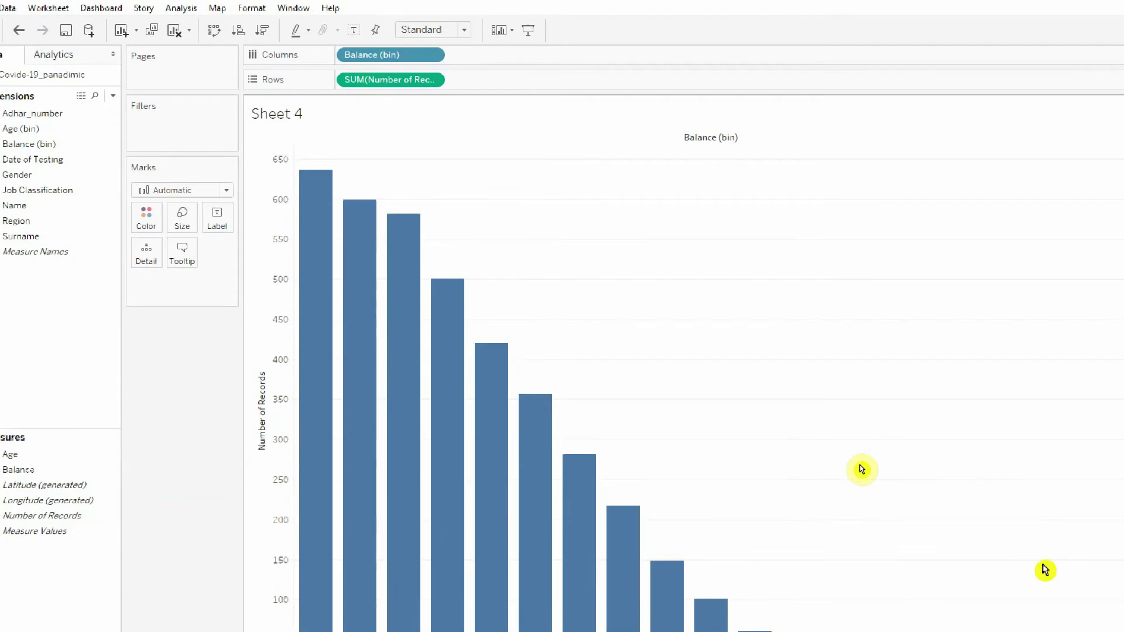
# Step: Apply the Percent of Total quick table calculation to Number of Records on Rows and label the balance bars with a copy of that field
pyautogui.moveTo(403, 588)
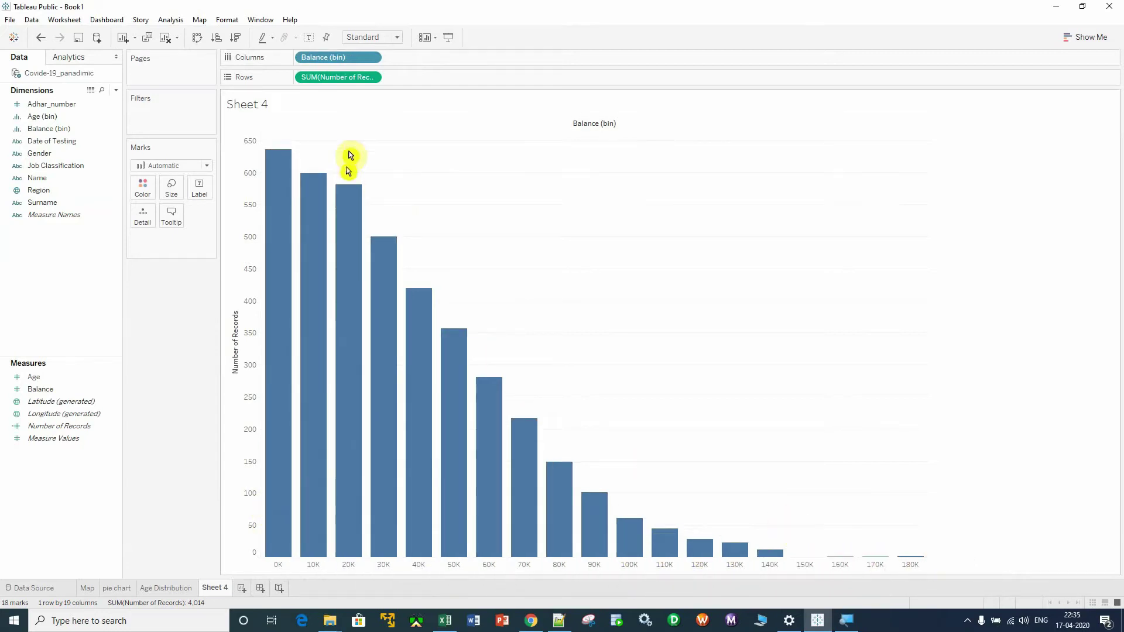
pyautogui.click(374, 78)
pyautogui.click(375, 79)
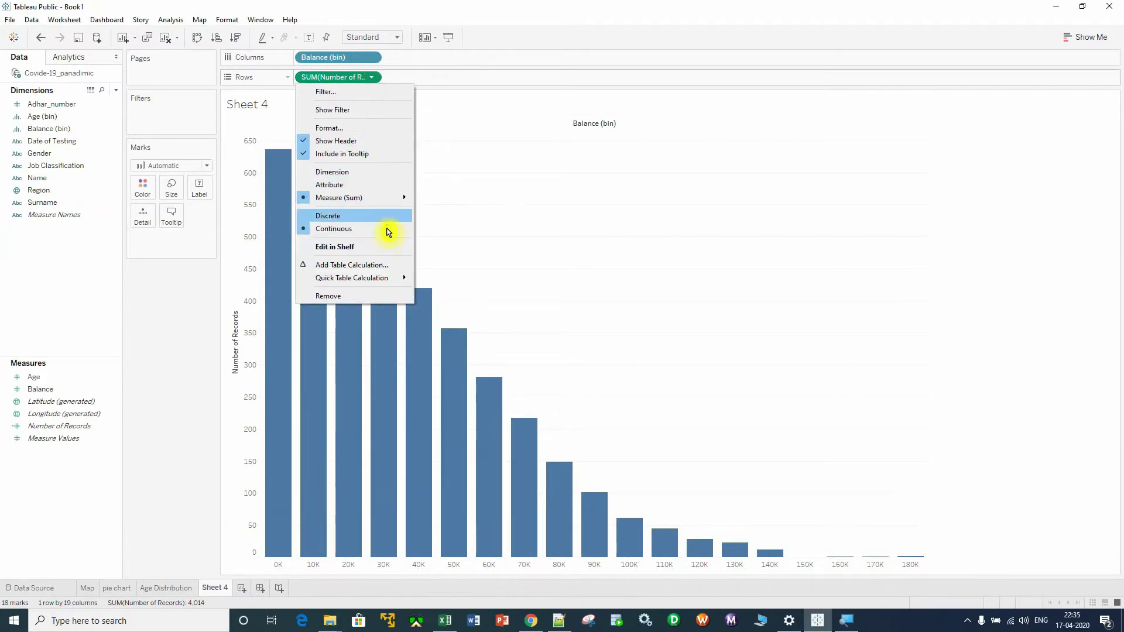
pyautogui.moveTo(402, 279)
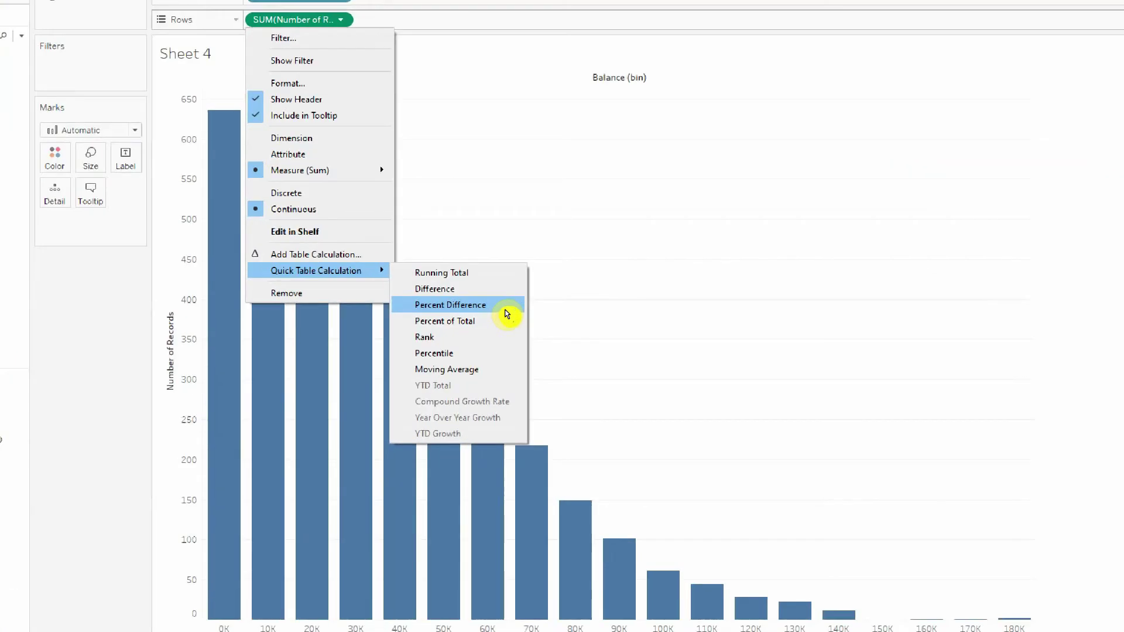
pyautogui.click(497, 319)
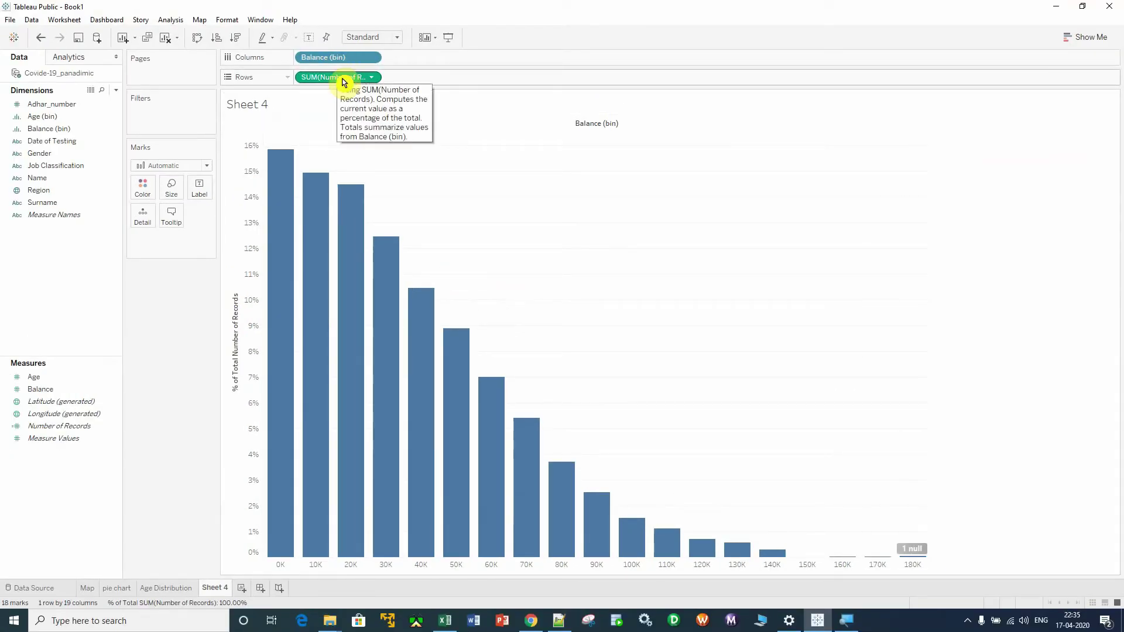
pyautogui.moveTo(345, 81); pyautogui.dragTo(200, 185)
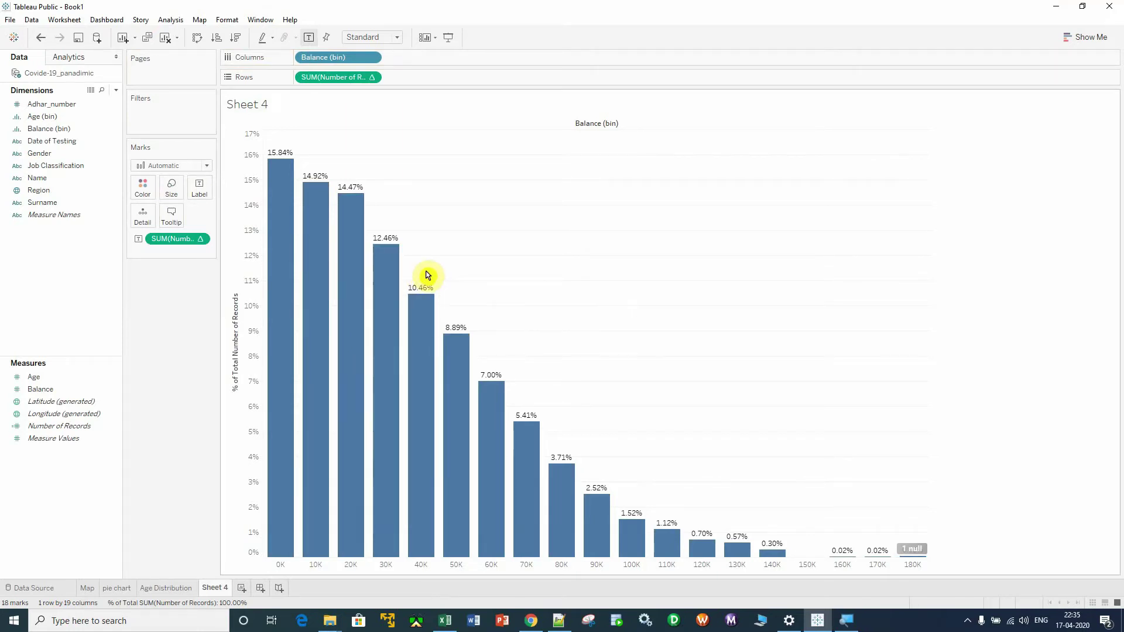
pyautogui.moveTo(284, 157)
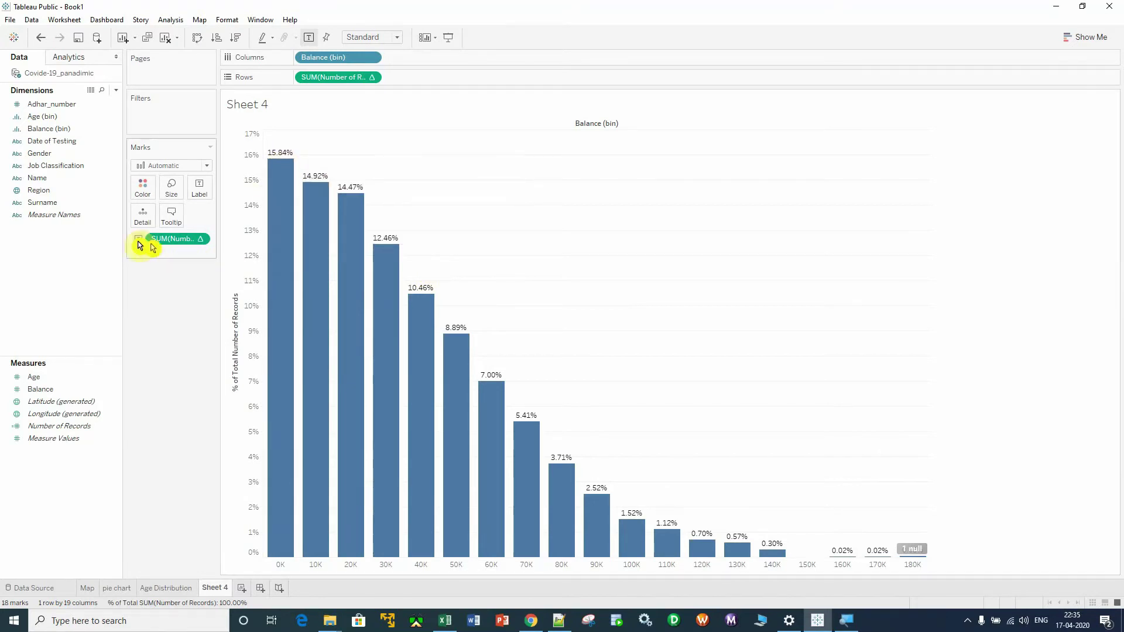
# Step: Format the percentage labels on the balance bars as Percentage with 0 decimal places
pyautogui.click(206, 241)
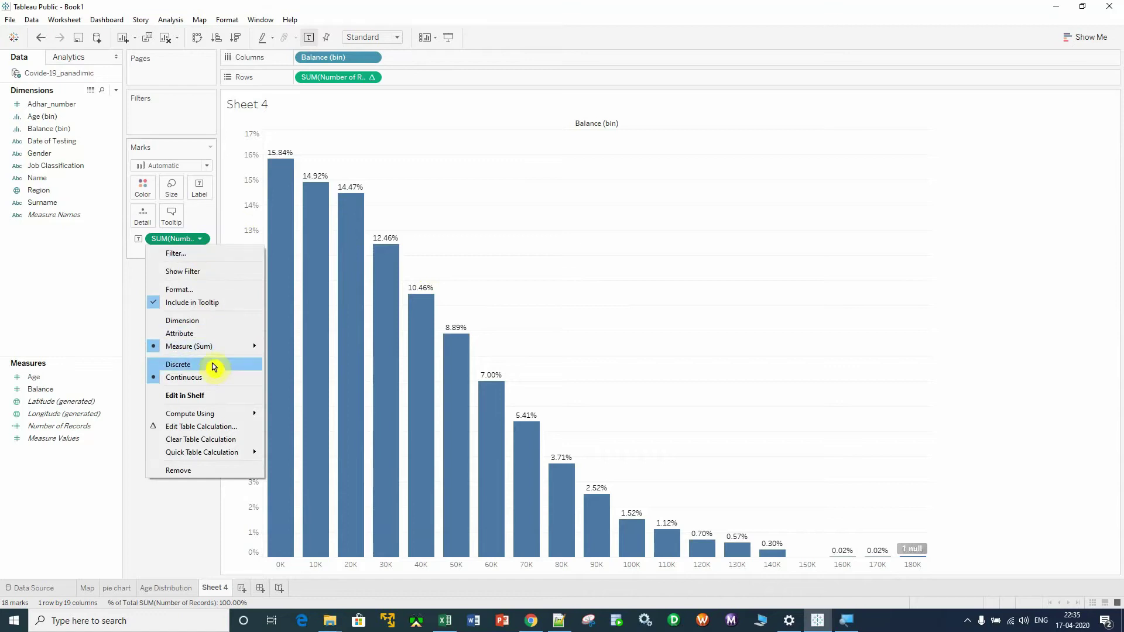
pyautogui.click(182, 290)
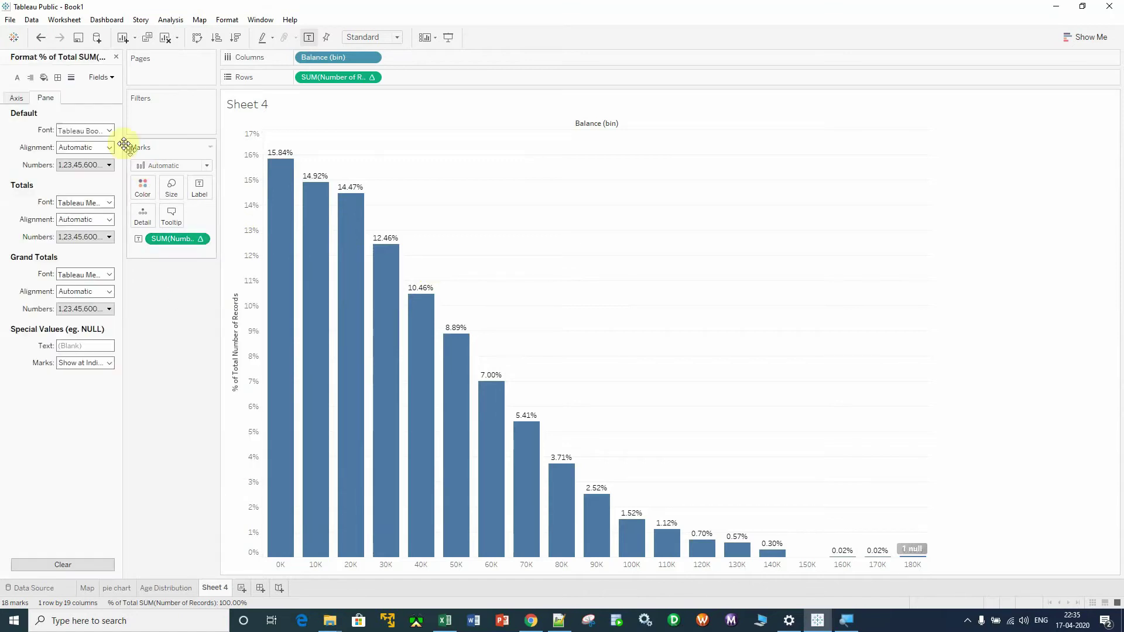
pyautogui.click(89, 171)
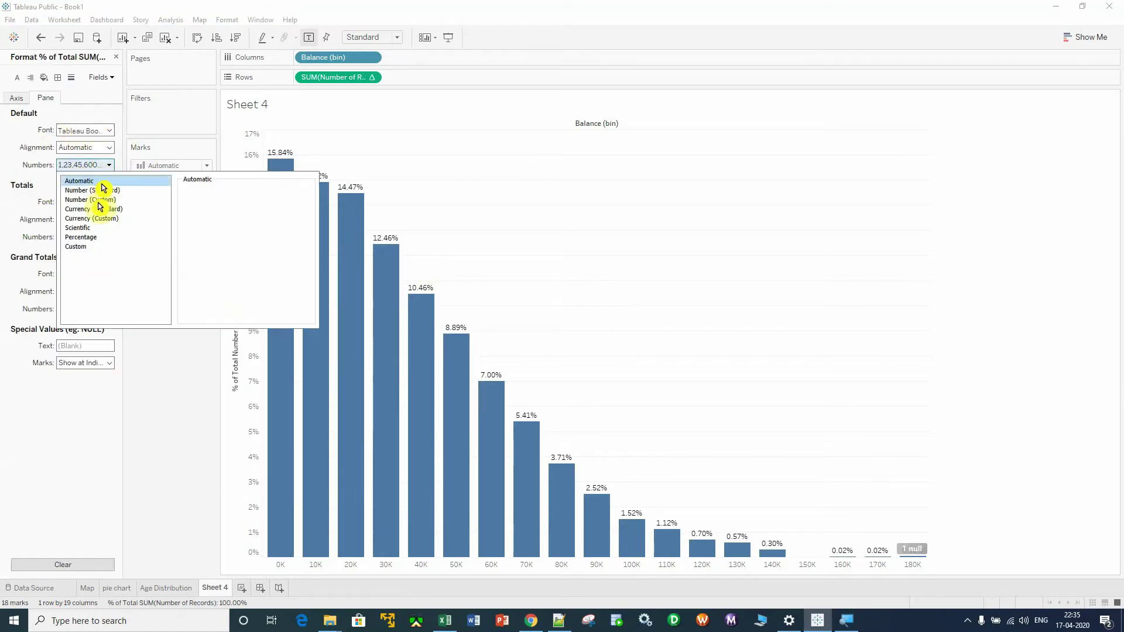
pyautogui.click(92, 237)
pyautogui.doubleClick(209, 203)
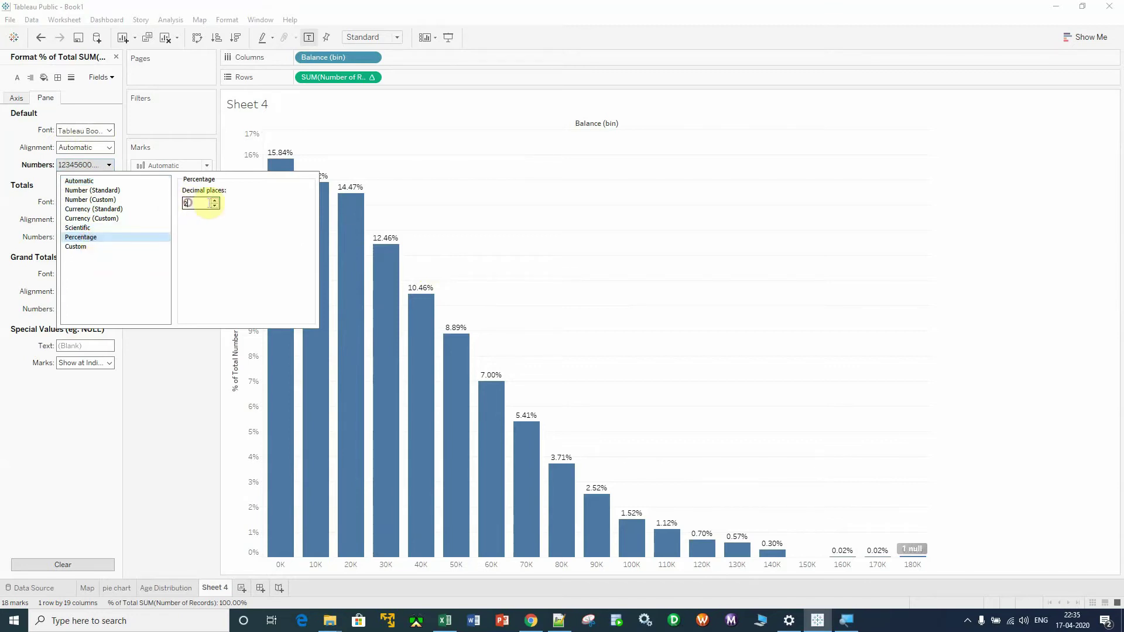
pyautogui.write('0')
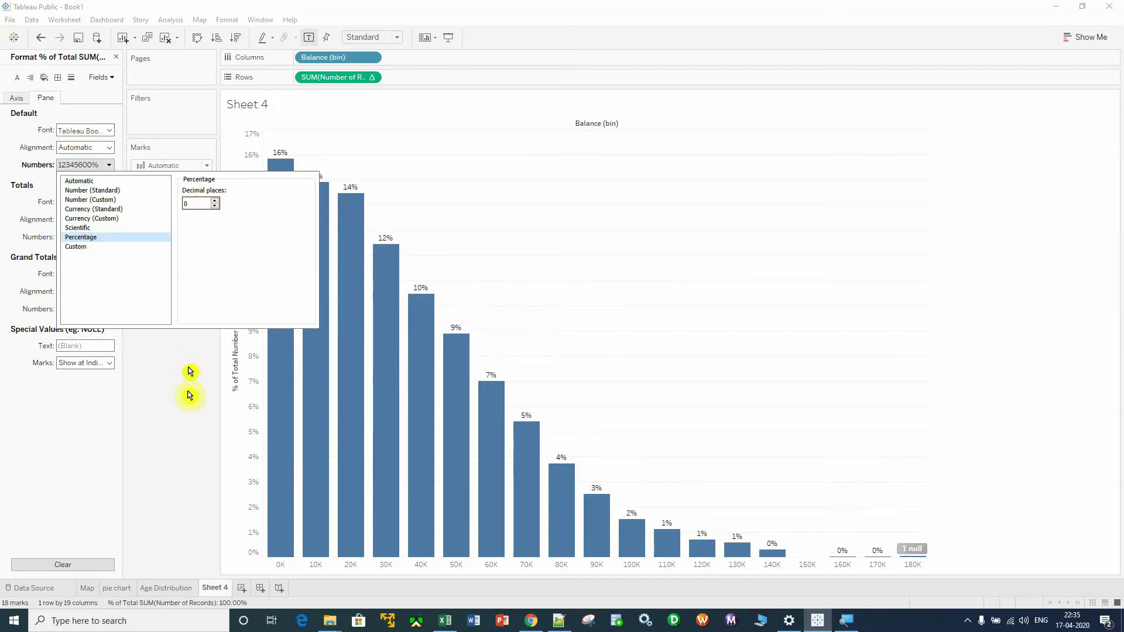
pyautogui.click(185, 426)
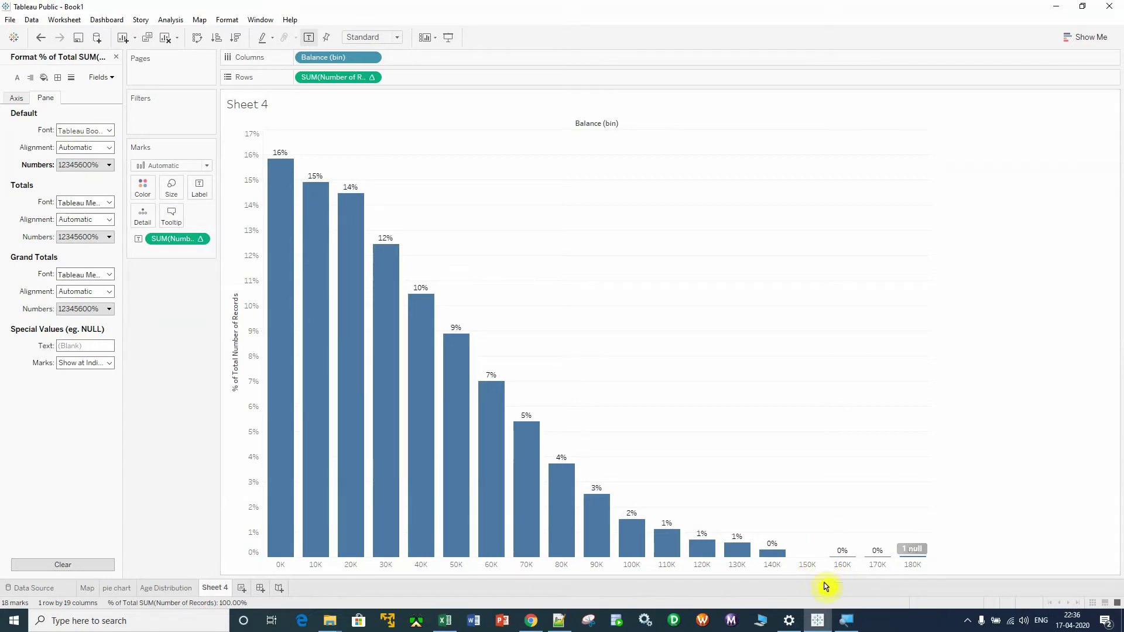
# Step: Hide the null-value indicator on the balance chart and close the formatting settings
pyautogui.click(912, 549)
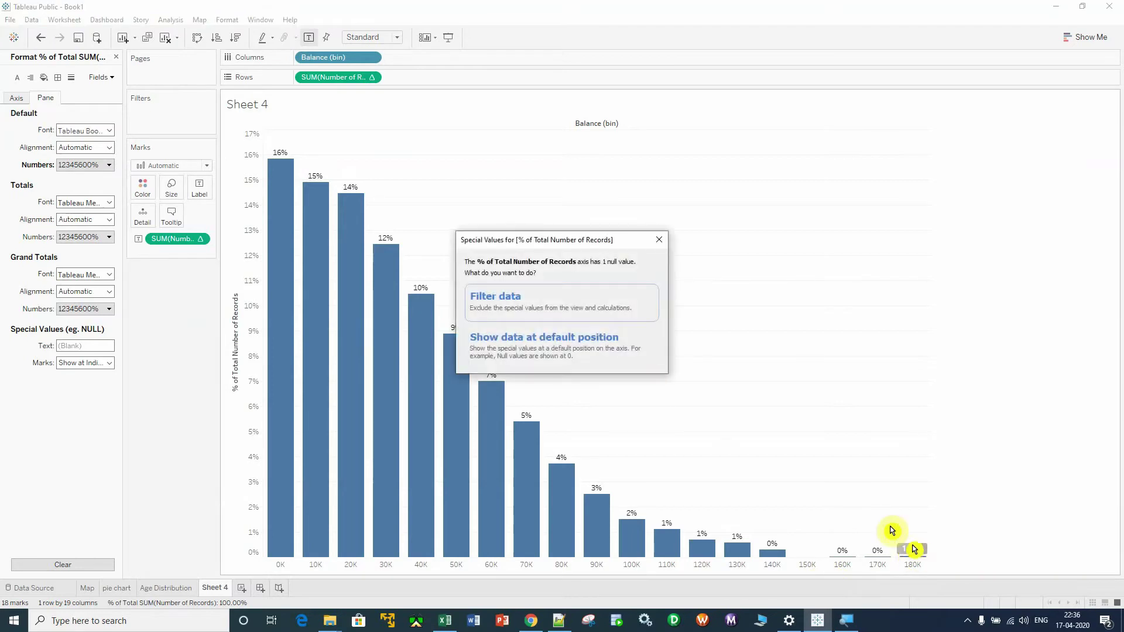
pyautogui.click(659, 240)
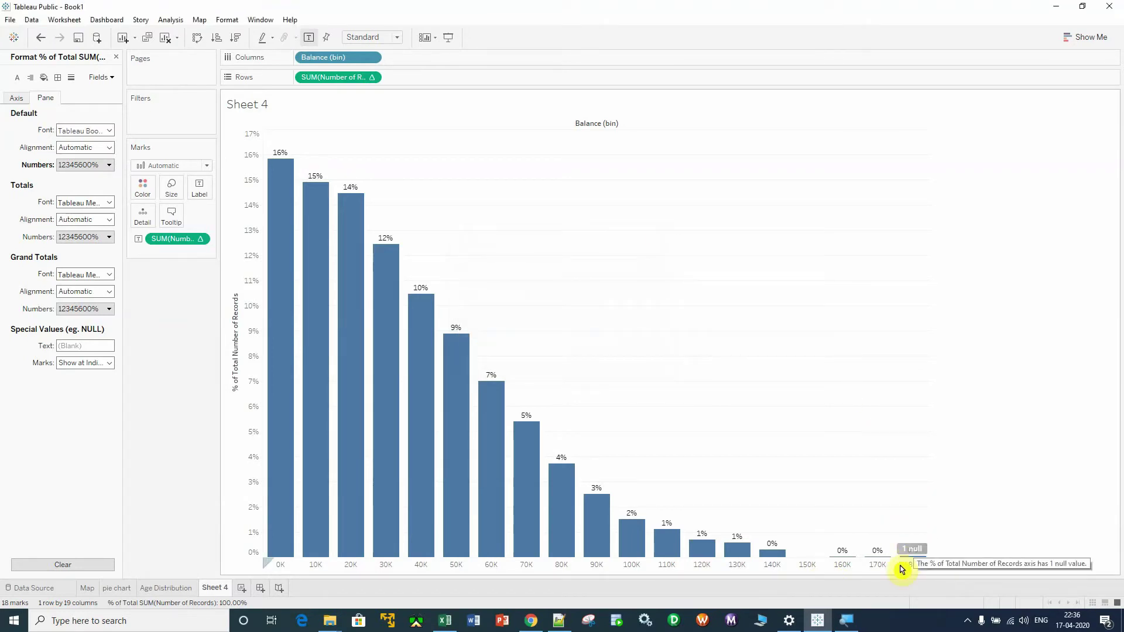
pyautogui.rightClick(911, 550)
pyautogui.click(972, 552)
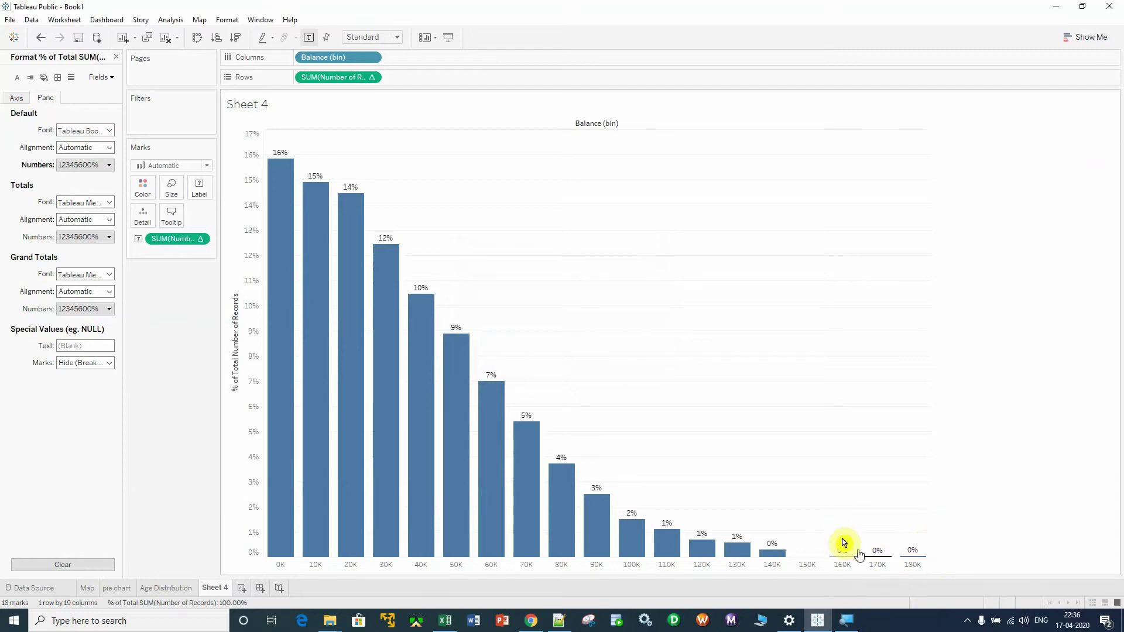
pyautogui.click(116, 57)
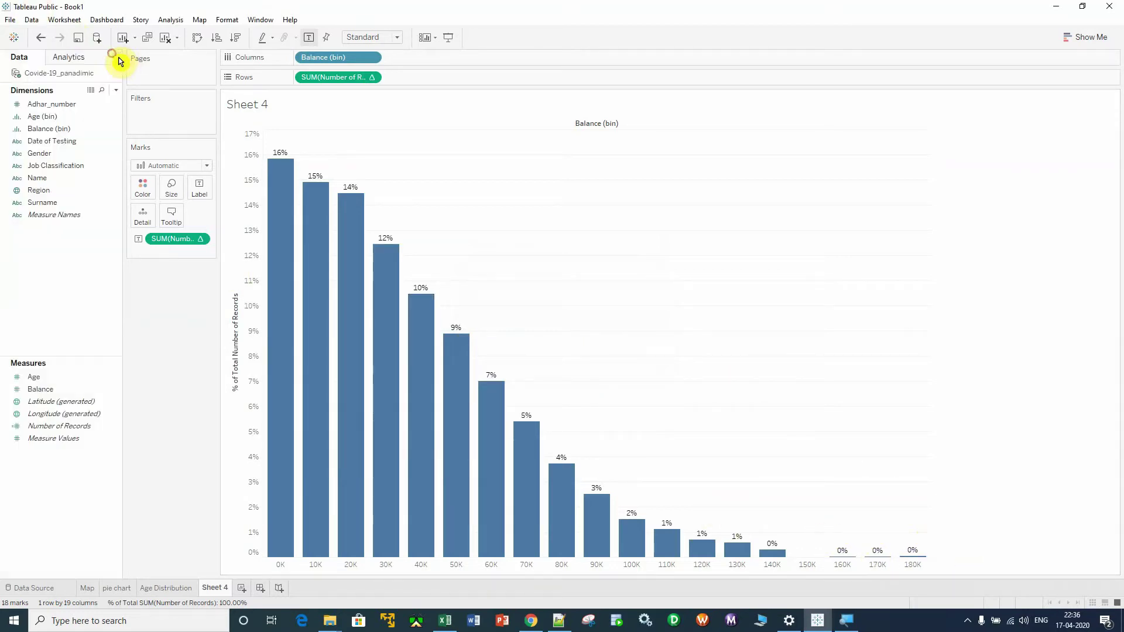
# Step: Change the bin size of the Balance (bin) field to 15000
pyautogui.click(115, 129)
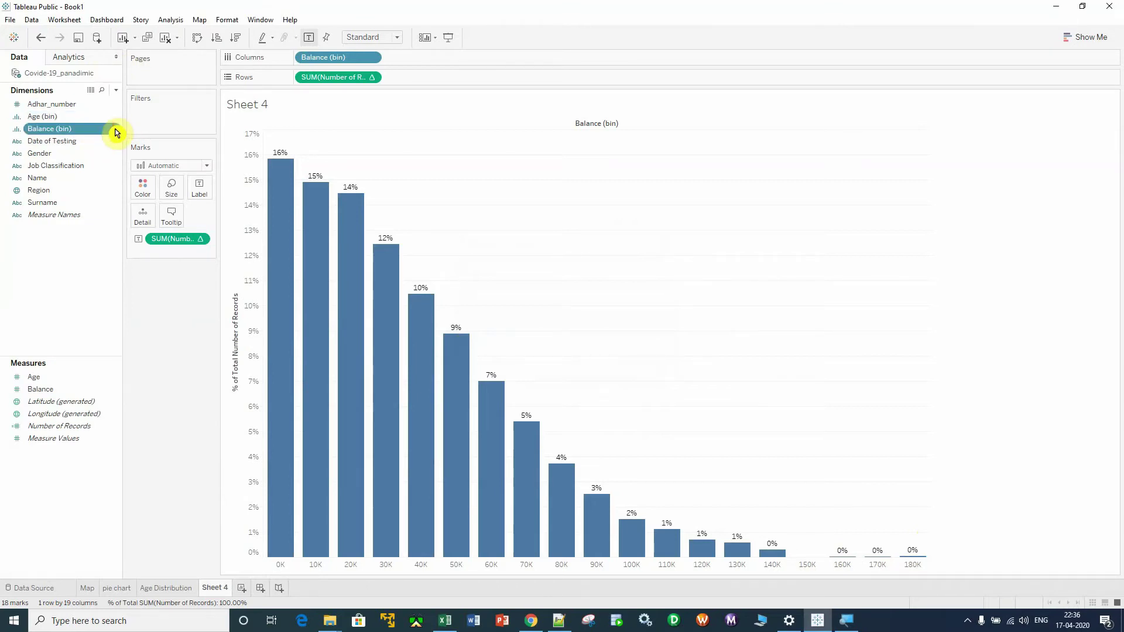
pyautogui.click(117, 129)
pyautogui.click(146, 195)
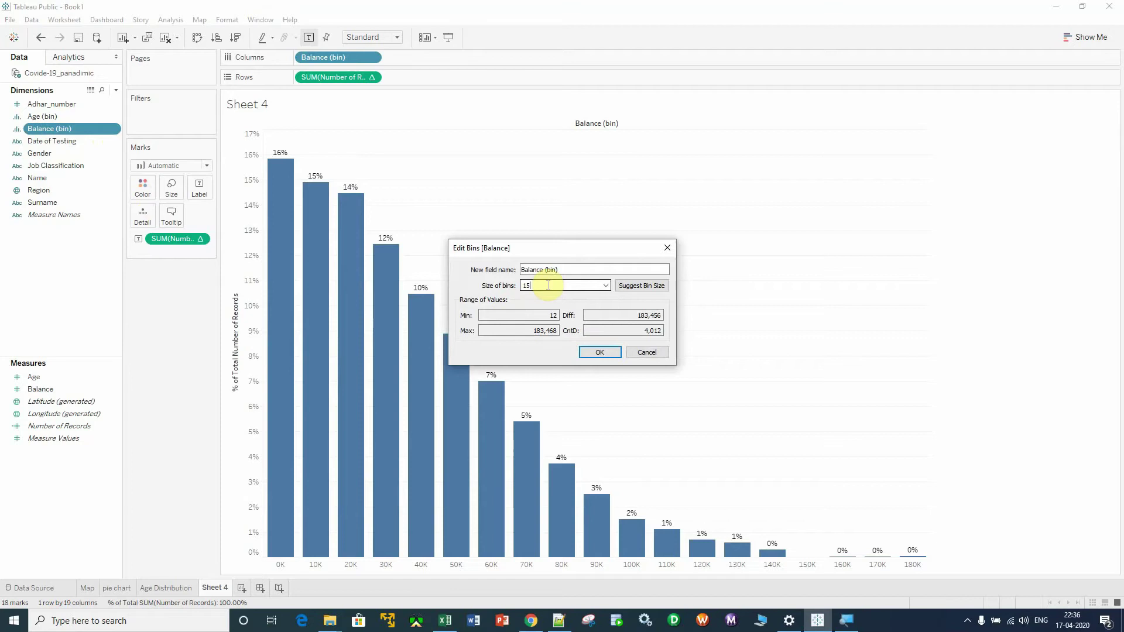
pyautogui.click(599, 352)
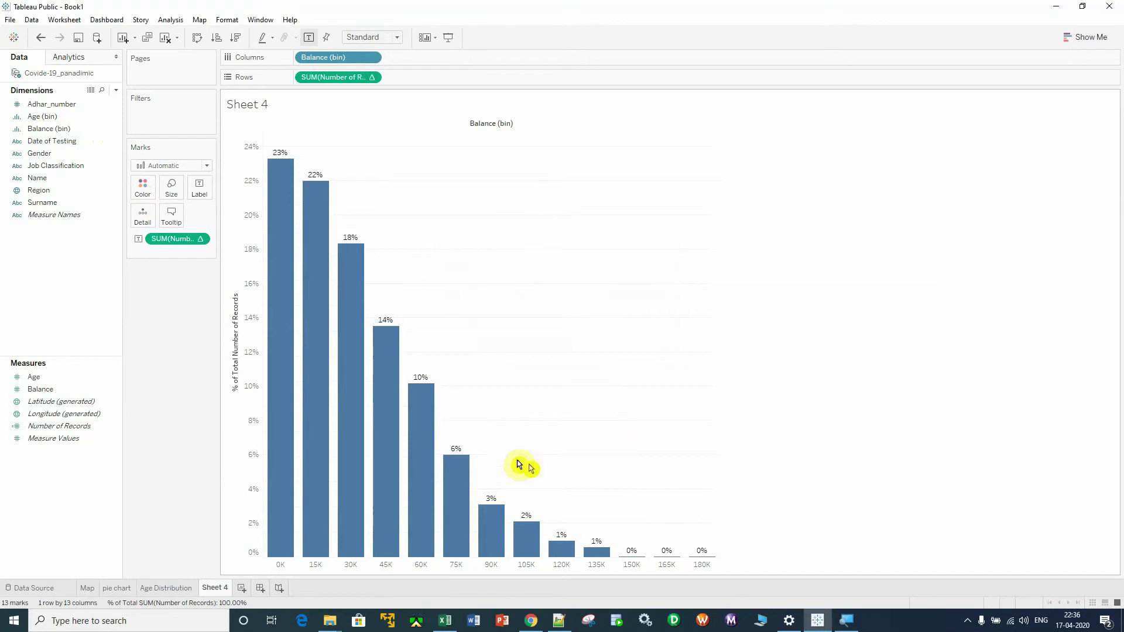
pyautogui.click(316, 515)
pyautogui.click(571, 527)
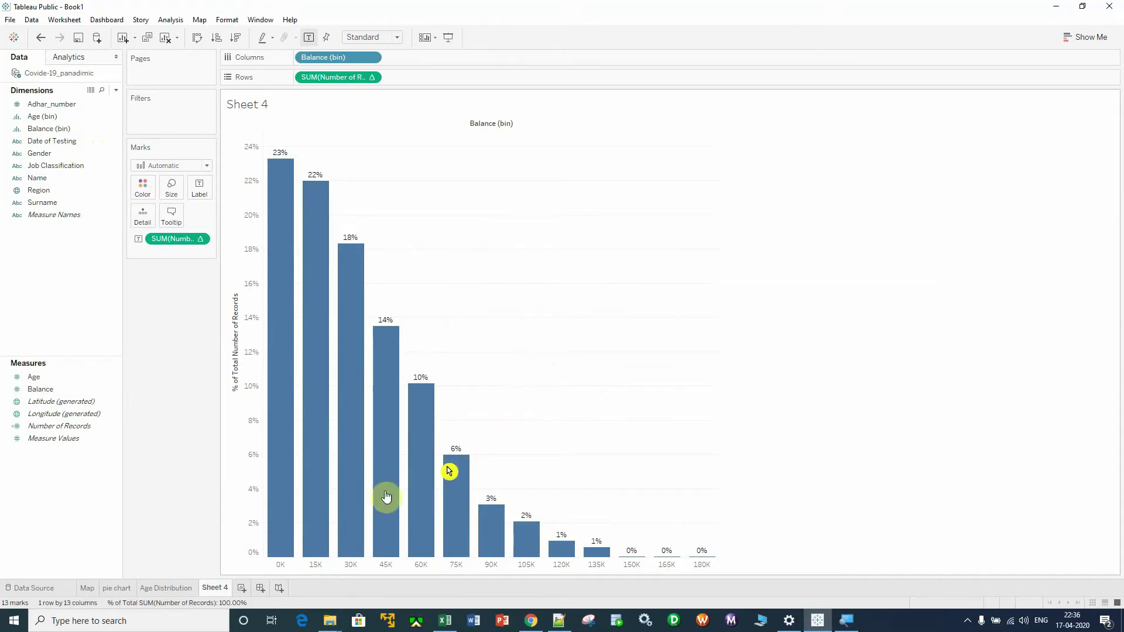
# Step: Rename the Sheet 4 worksheet as balance DIstribution
pyautogui.rightClick(215, 588)
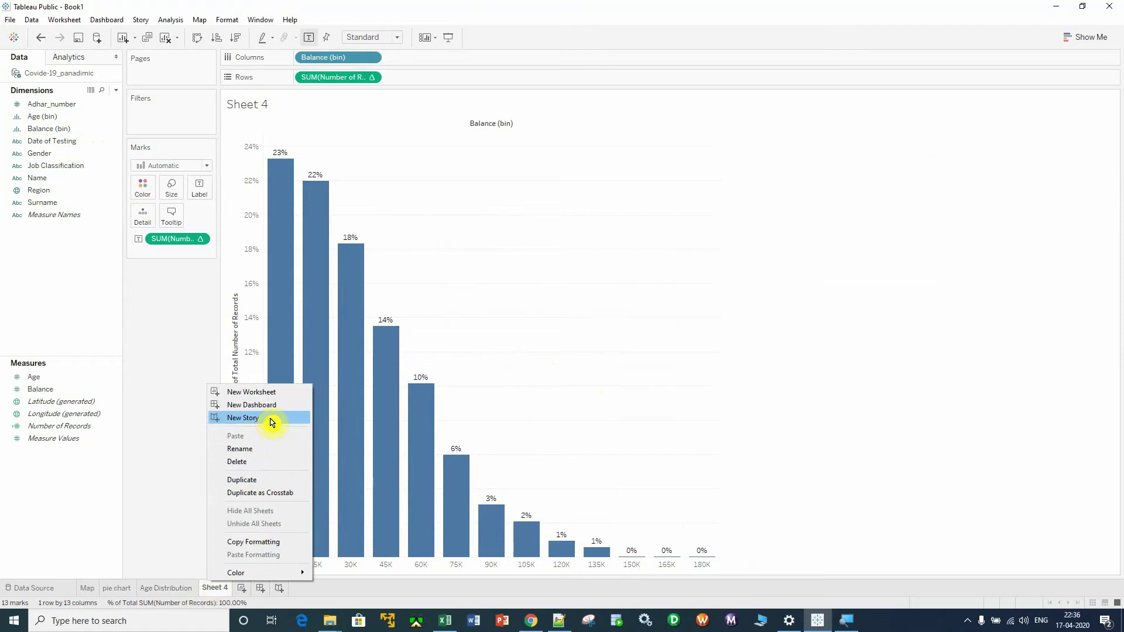
pyautogui.click(244, 451)
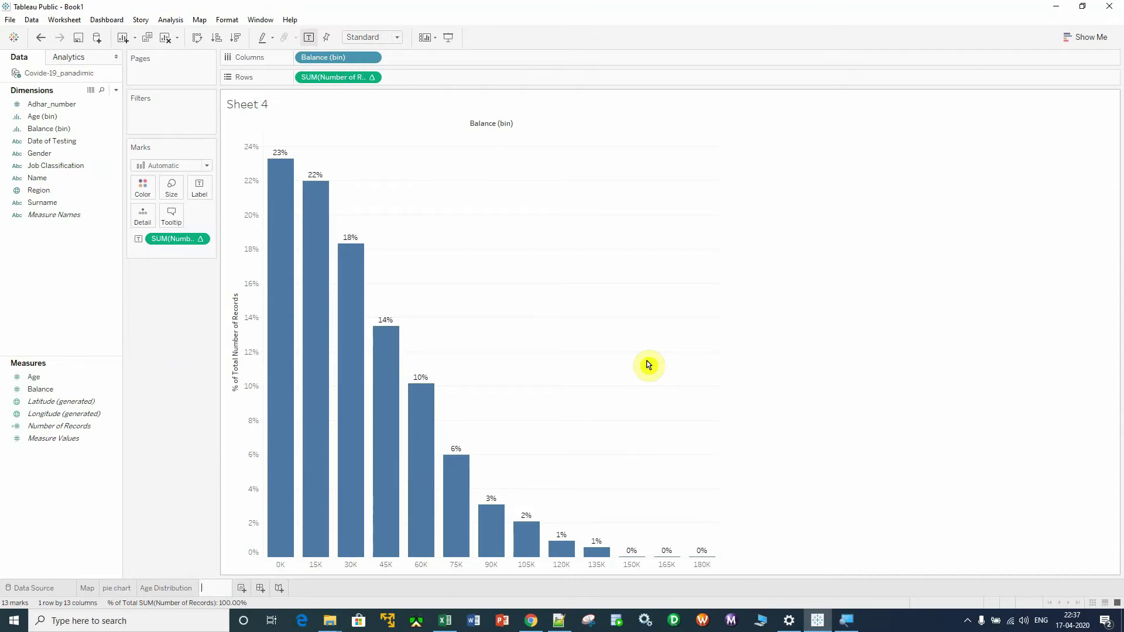
pyautogui.write('ce Distribution')
pyautogui.press('Return')
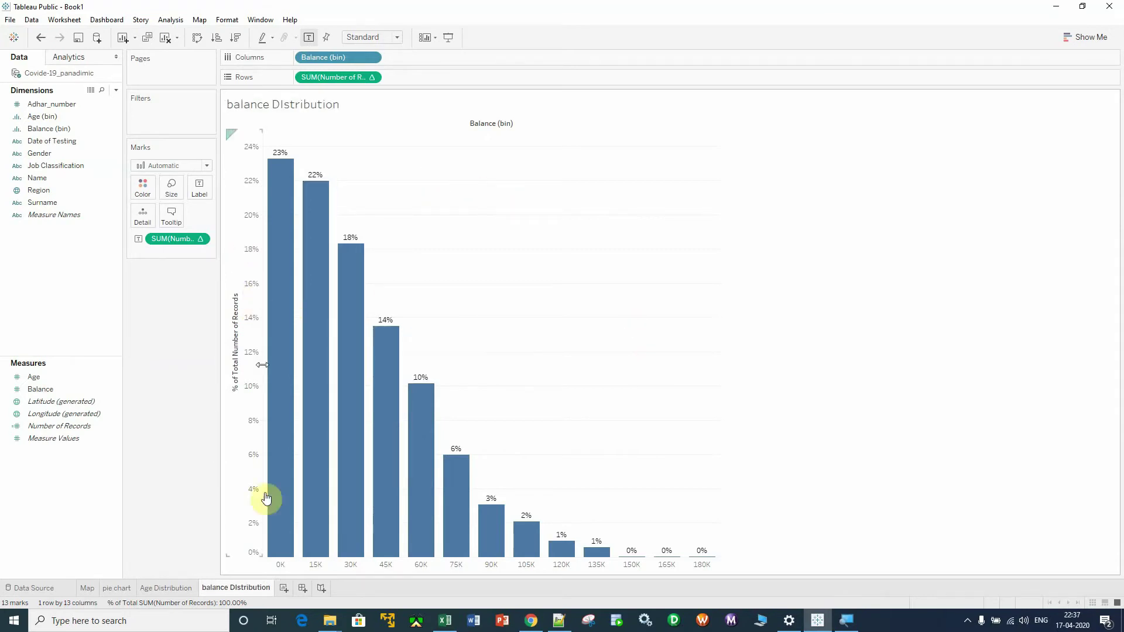
# Step: On the Age Distribution sheet, set the % of Total Number of Records axis font to size 12 in black
pyautogui.click(167, 587)
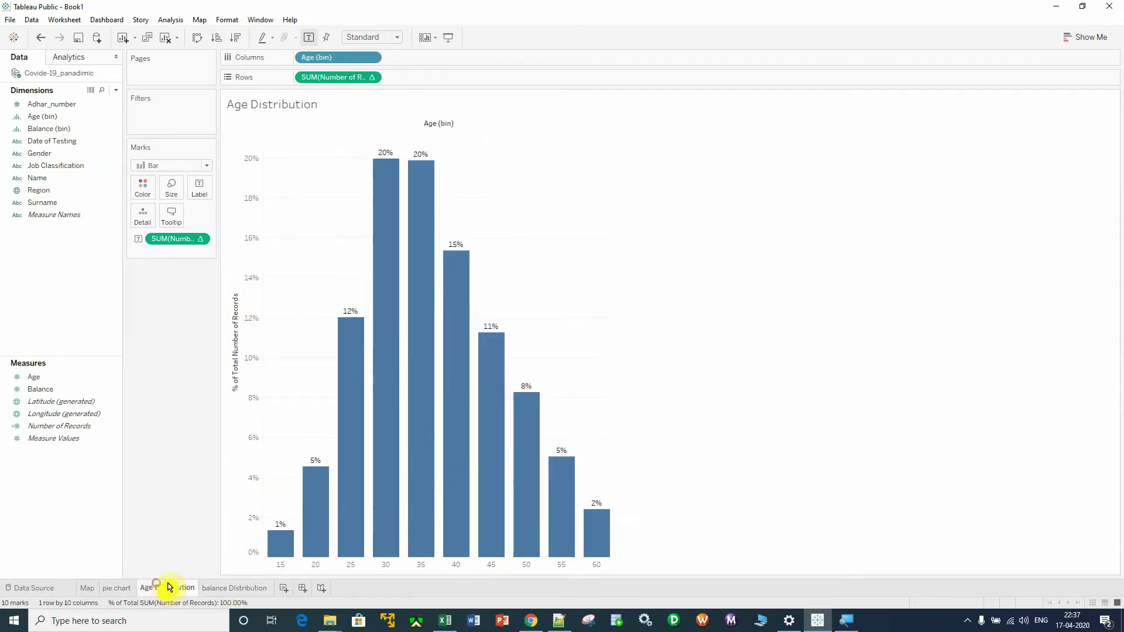
pyautogui.click(243, 196)
pyautogui.rightClick(232, 167)
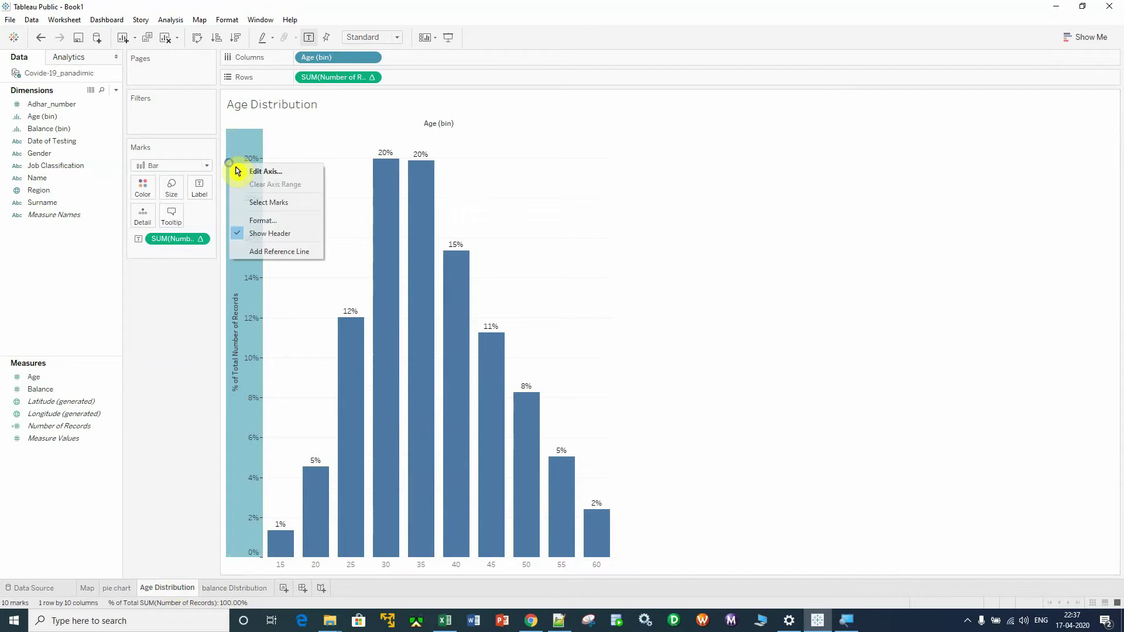
pyautogui.click(279, 221)
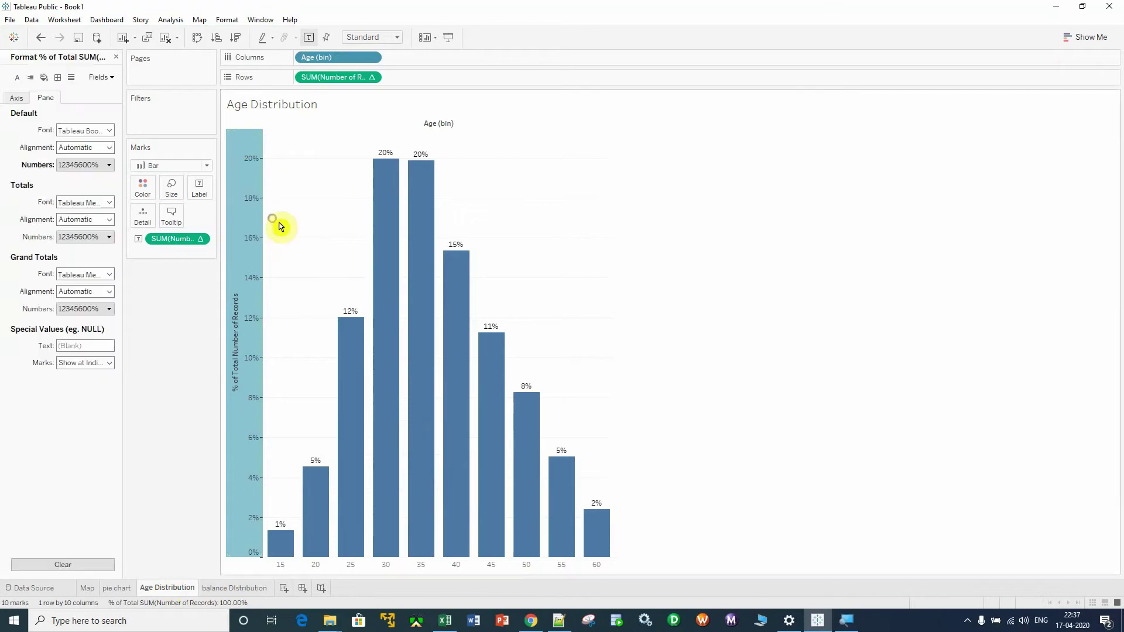
pyautogui.click(20, 99)
pyautogui.click(109, 148)
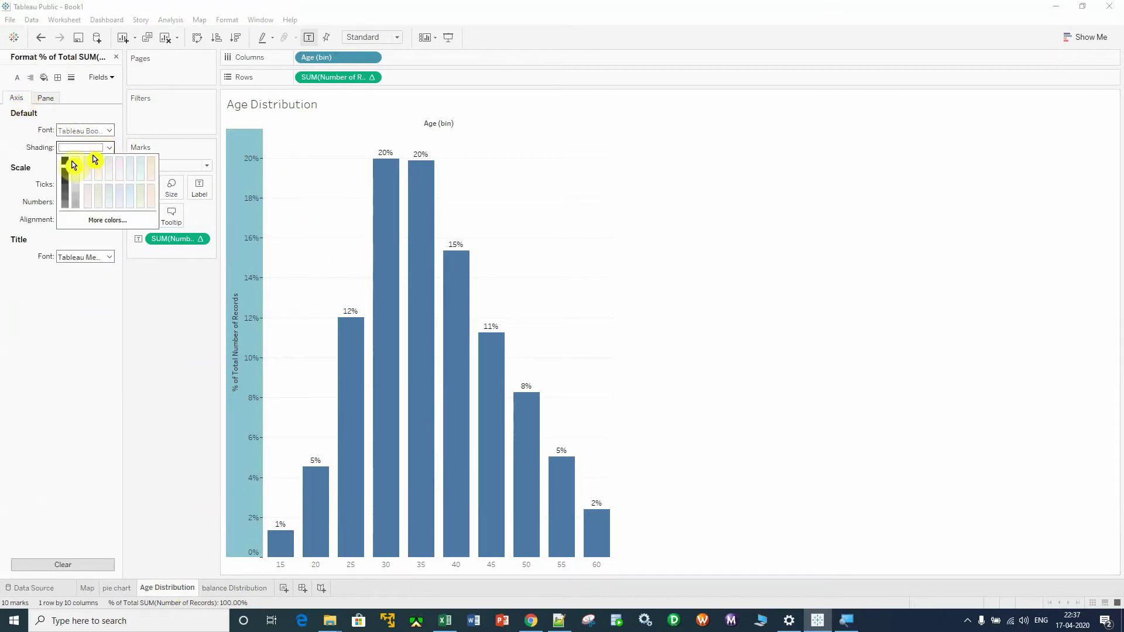
pyautogui.click(111, 131)
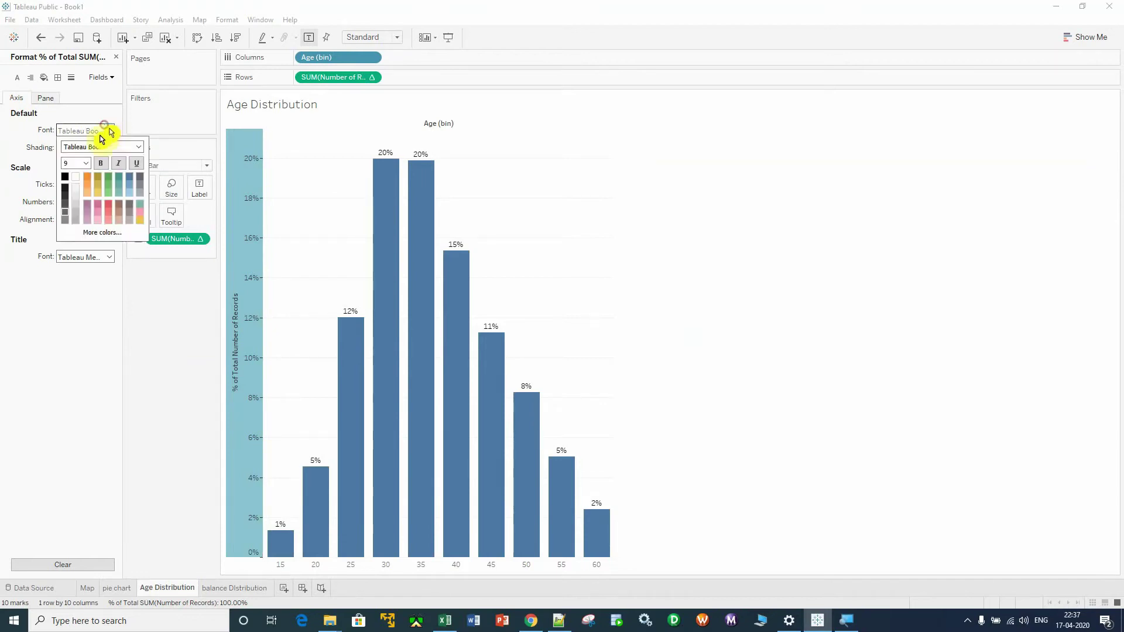
pyautogui.click(88, 164)
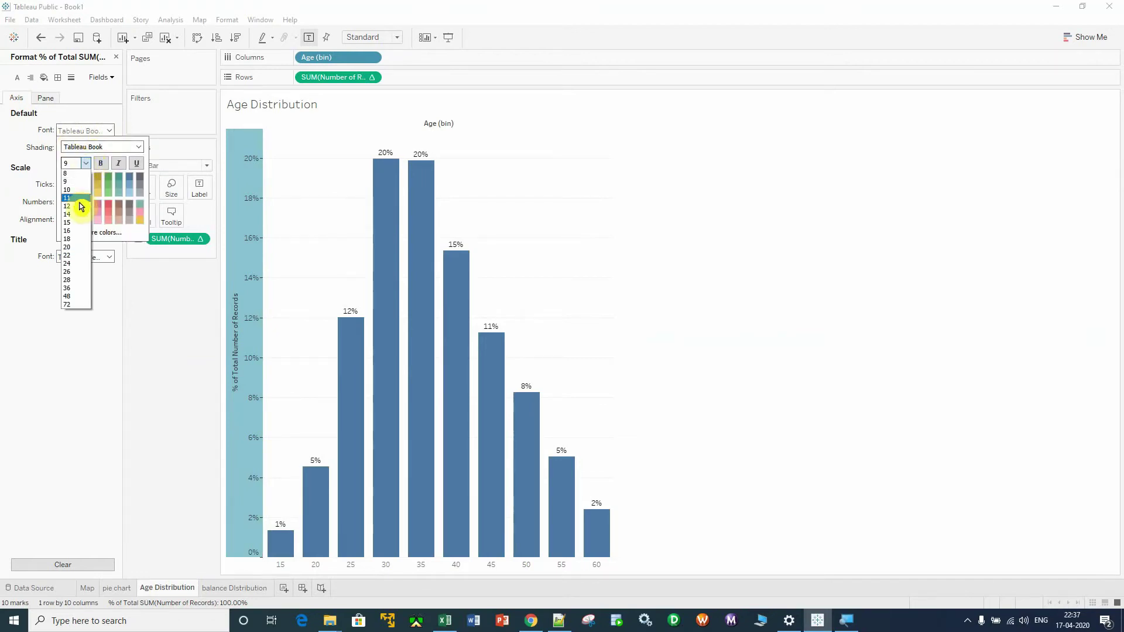
pyautogui.click(79, 208)
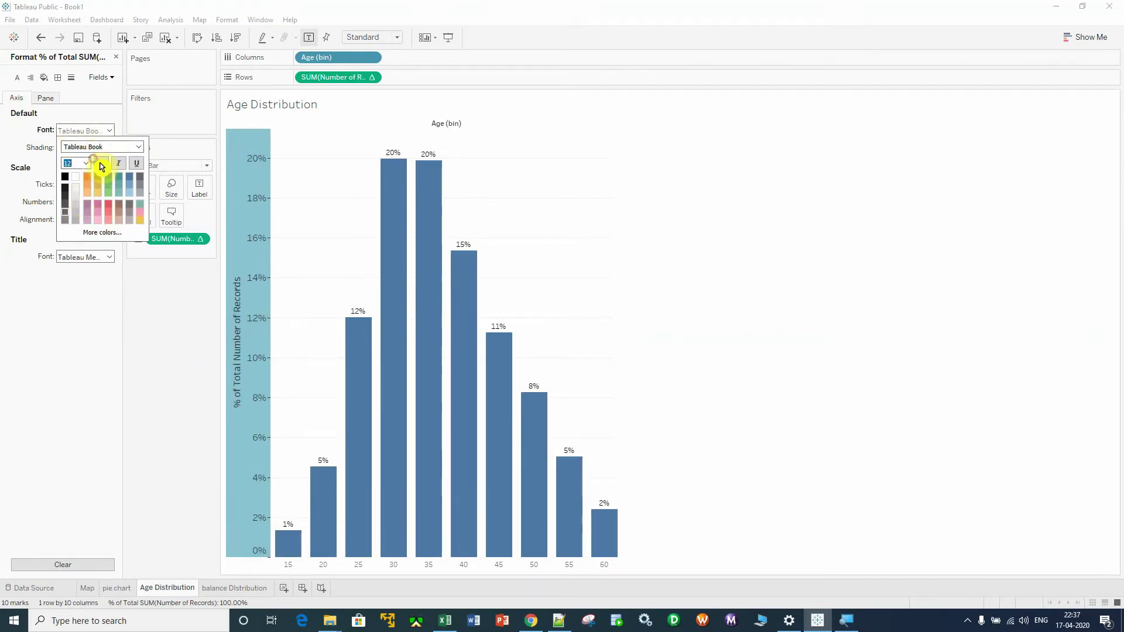
pyautogui.click(63, 176)
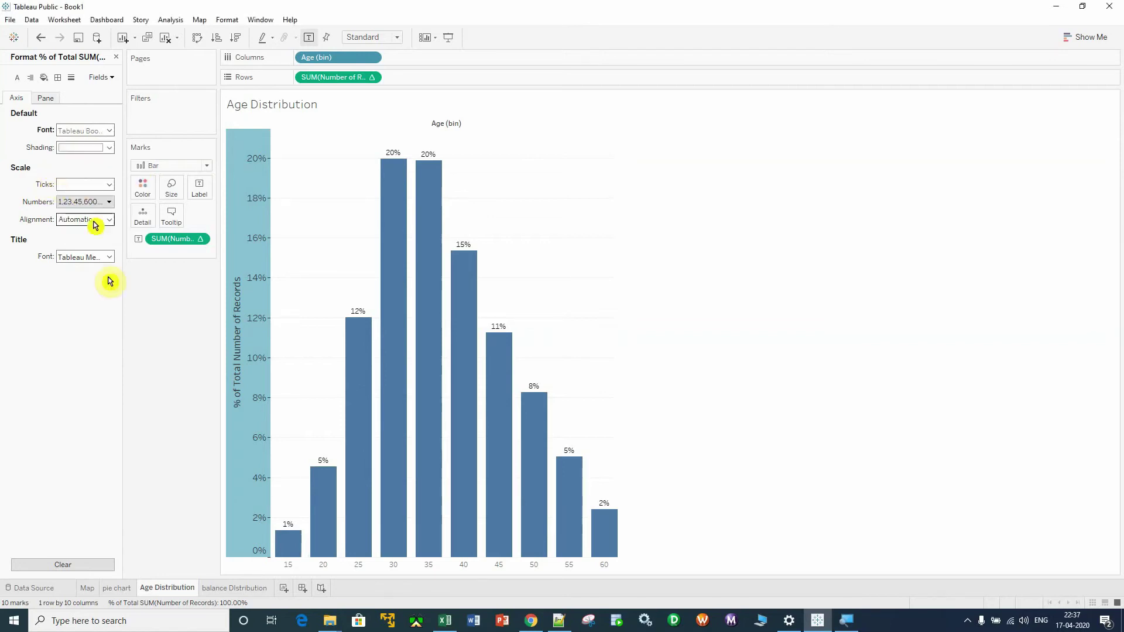
pyautogui.click(110, 130)
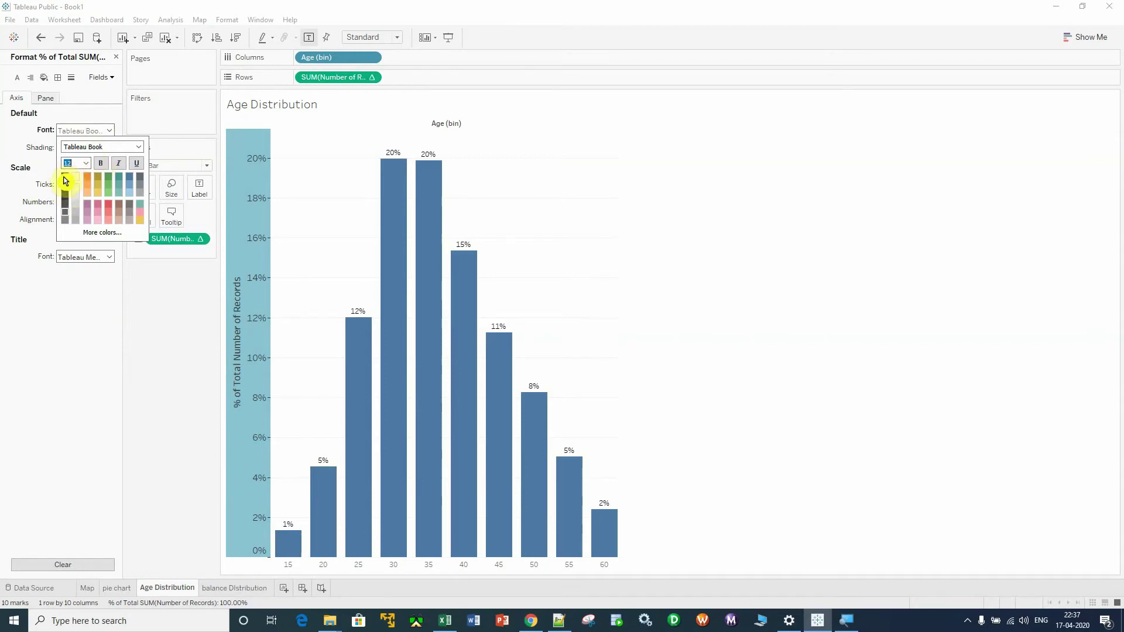
pyautogui.click(82, 374)
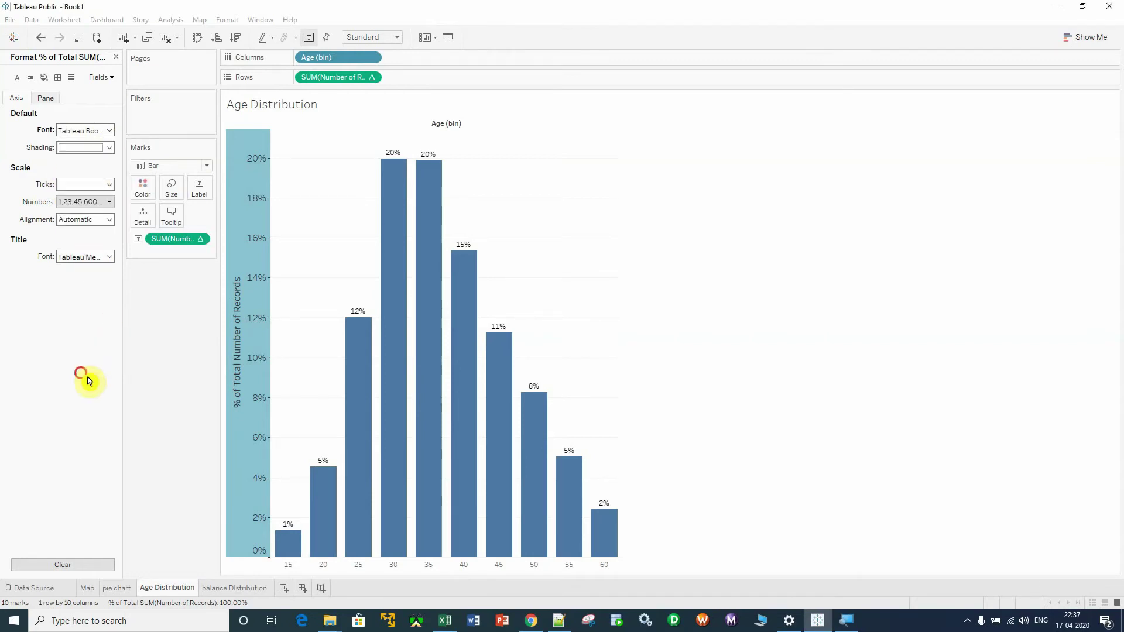
# Step: Set the Age Distribution worksheet's default font to bold size 12 and hide the field labels for columns
pyautogui.click(288, 565)
pyautogui.click(589, 212)
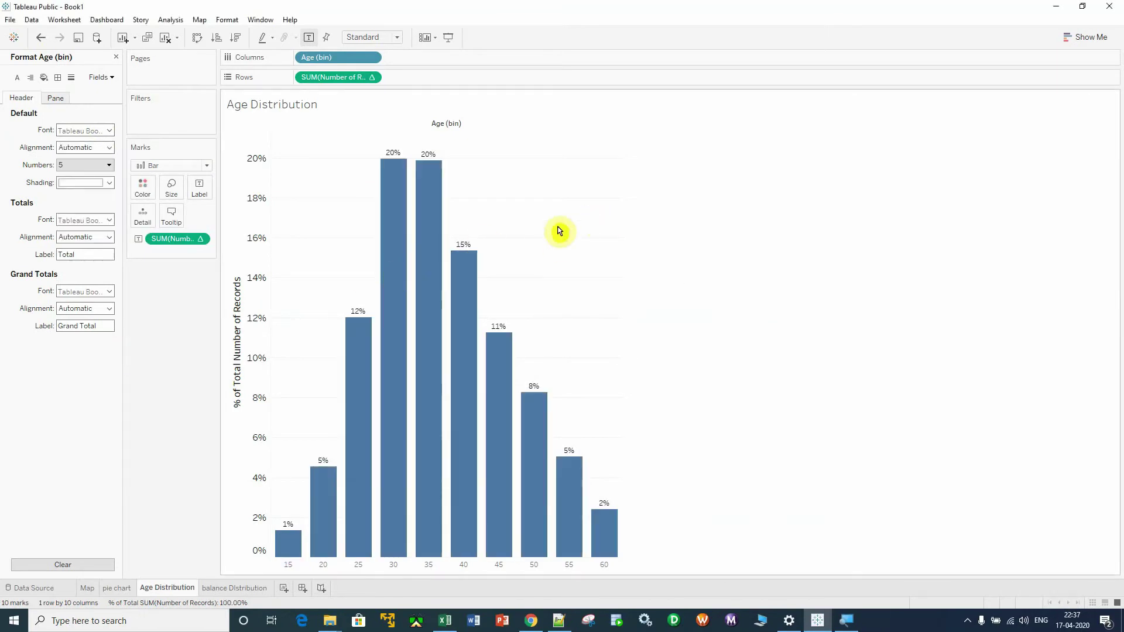
pyautogui.rightClick(534, 194)
pyautogui.click(575, 250)
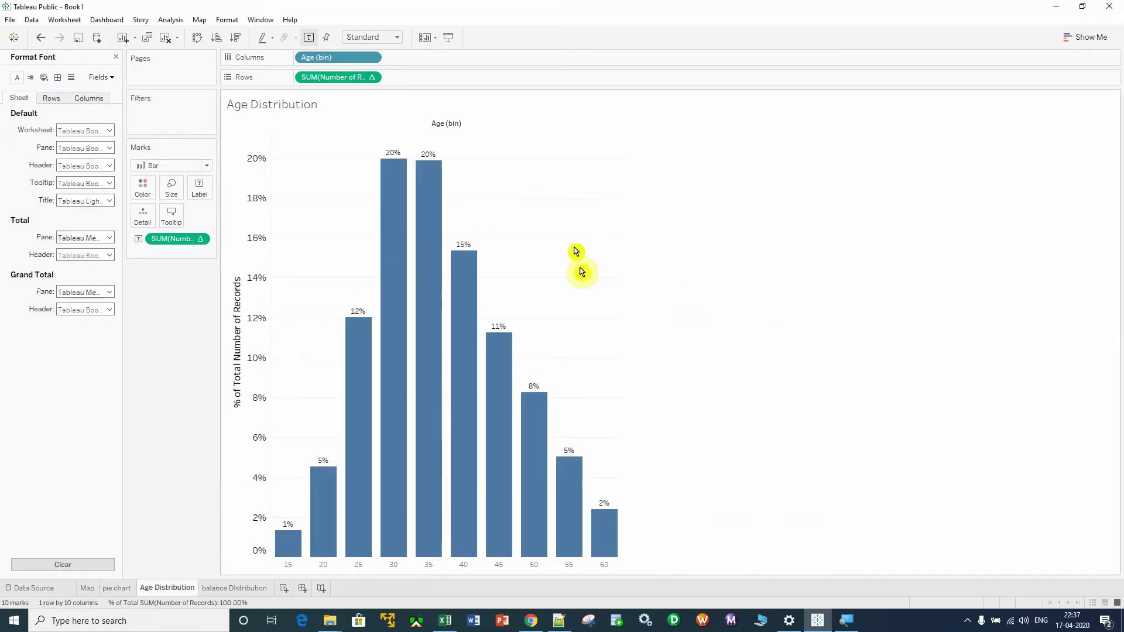
pyautogui.click(109, 134)
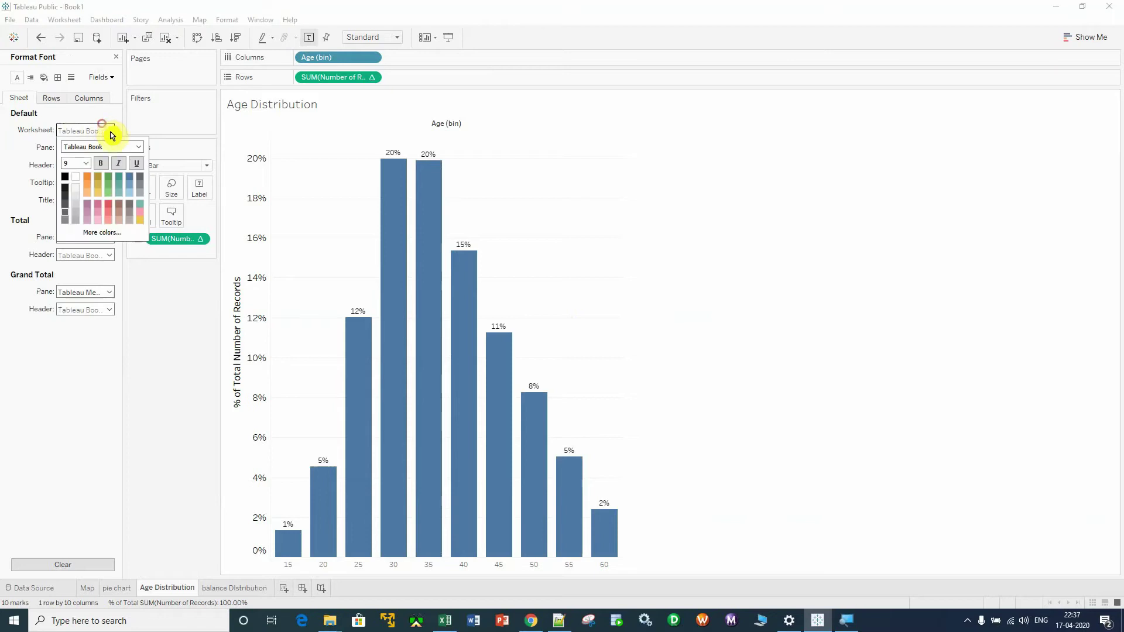
pyautogui.click(90, 165)
pyautogui.click(73, 212)
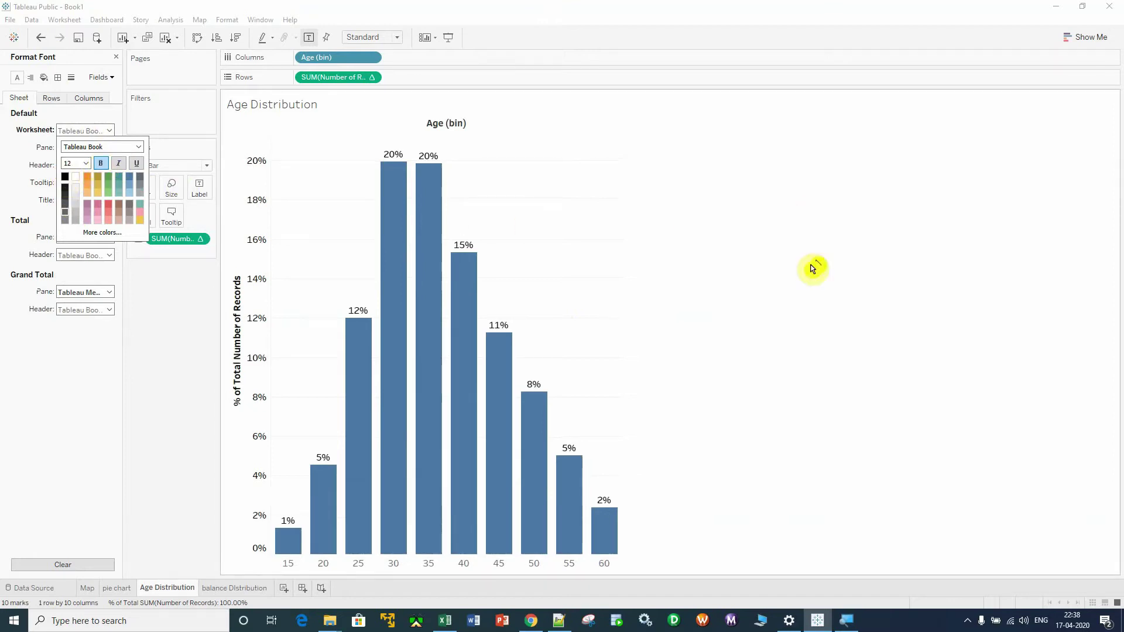
pyautogui.click(754, 257)
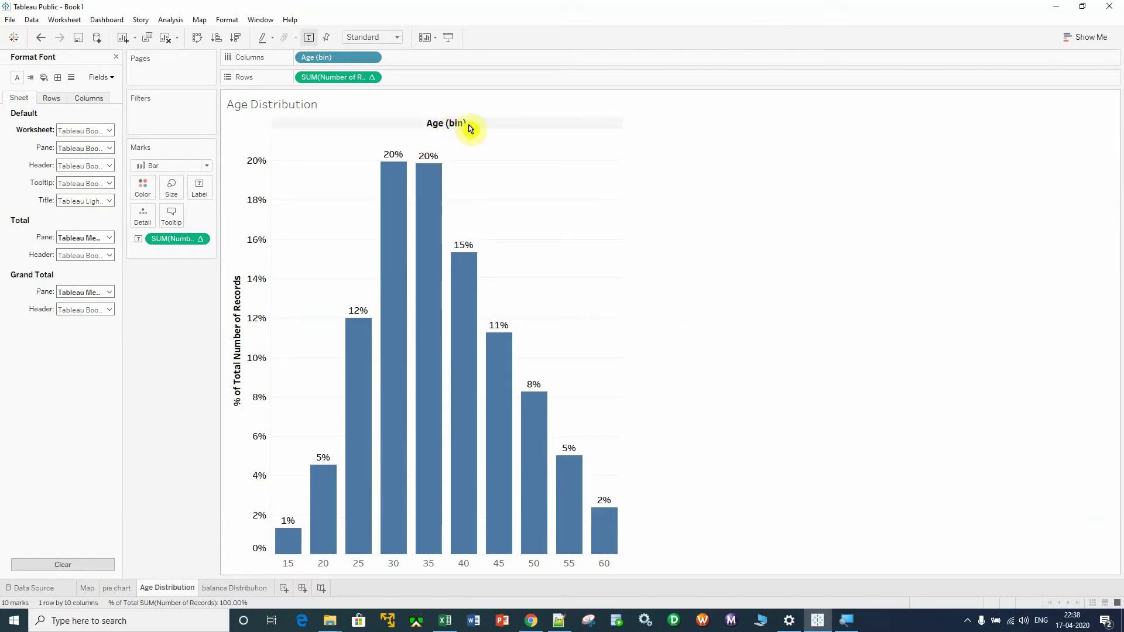
pyautogui.rightClick(491, 125)
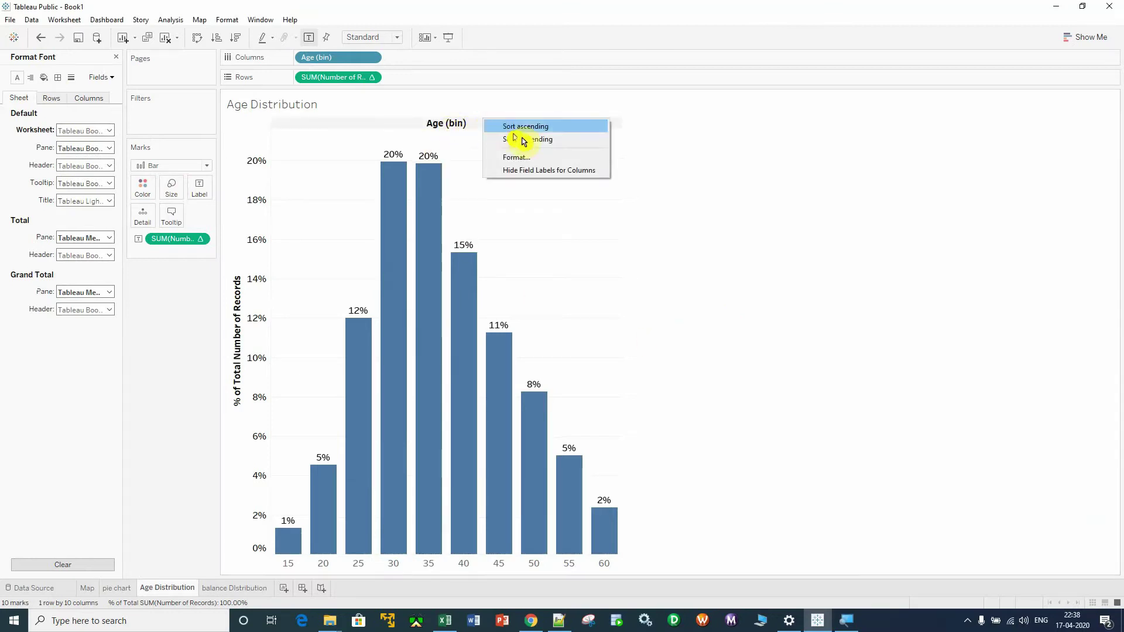
pyautogui.click(597, 171)
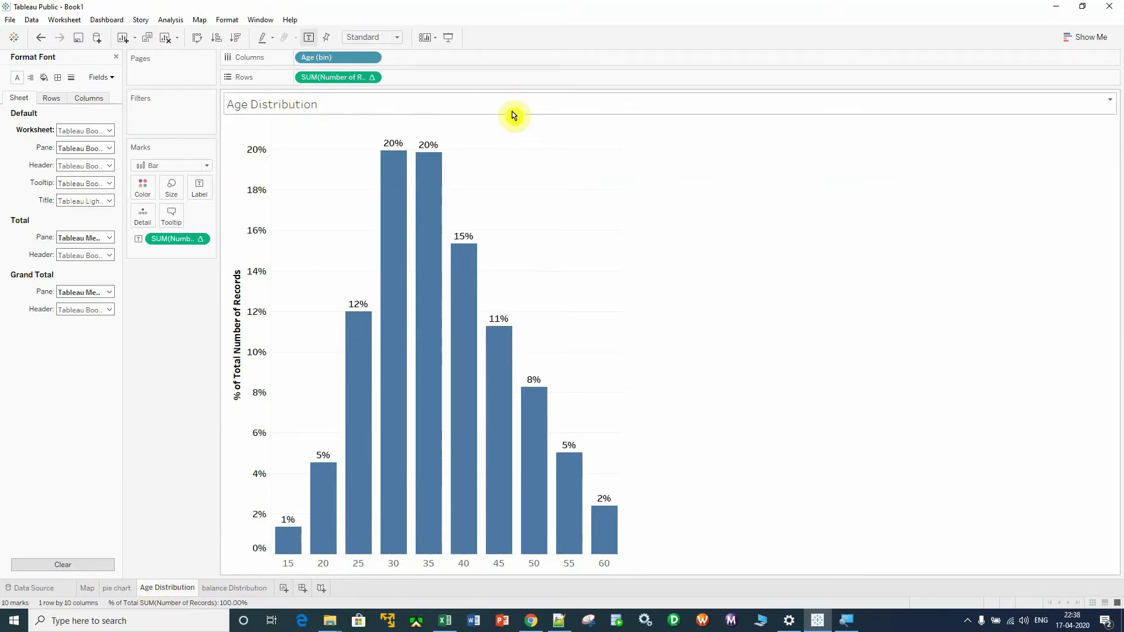
pyautogui.doubleClick(496, 101)
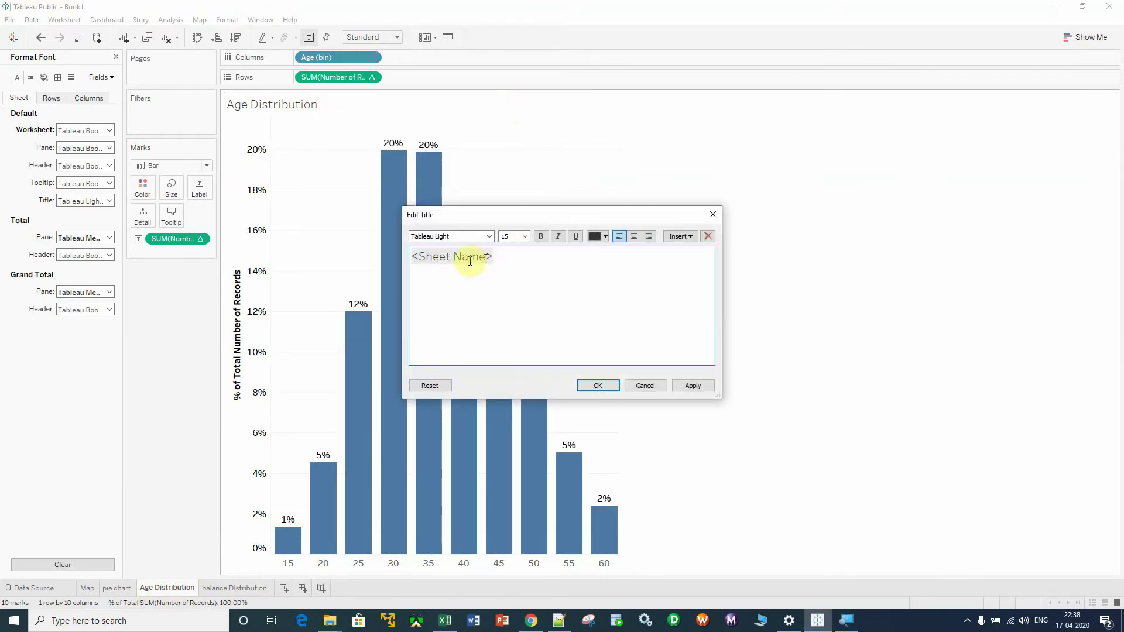
pyautogui.click(707, 387)
pyautogui.click(590, 391)
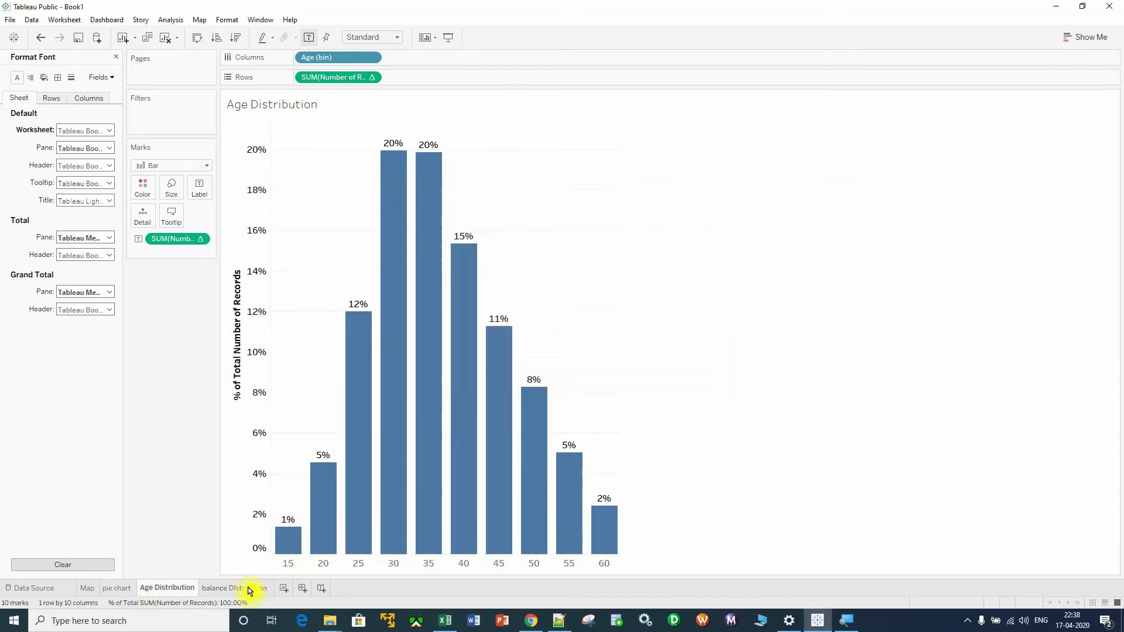
# Step: On the balance DIstribution sheet, set the default pane font of % of Total Number of Records to size 12 in black
pyautogui.click(246, 587)
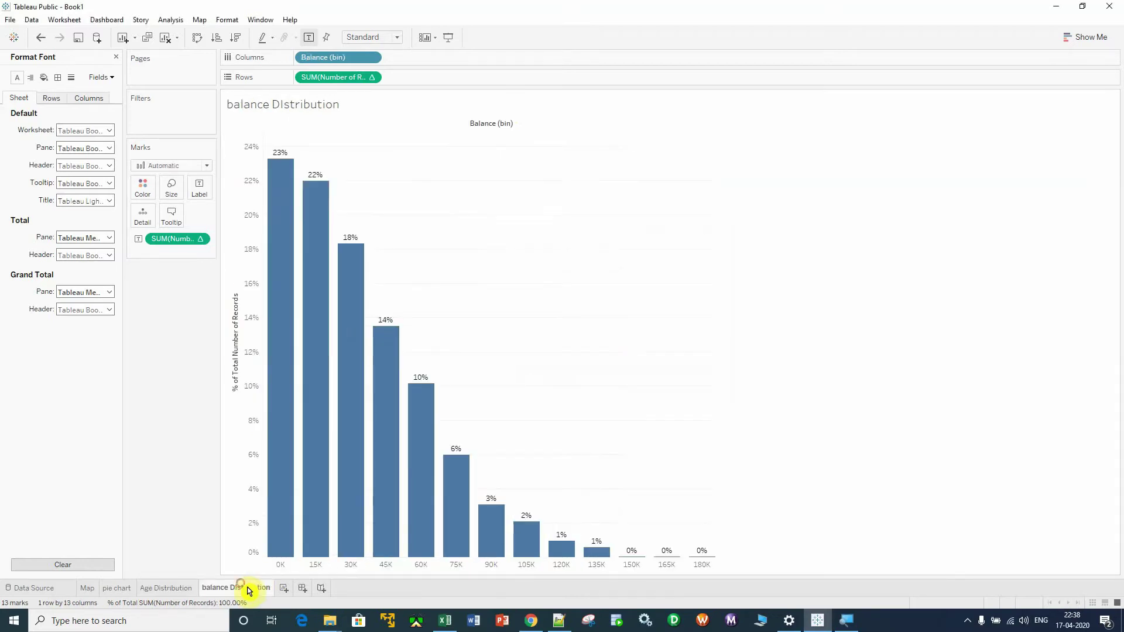
pyautogui.click(234, 236)
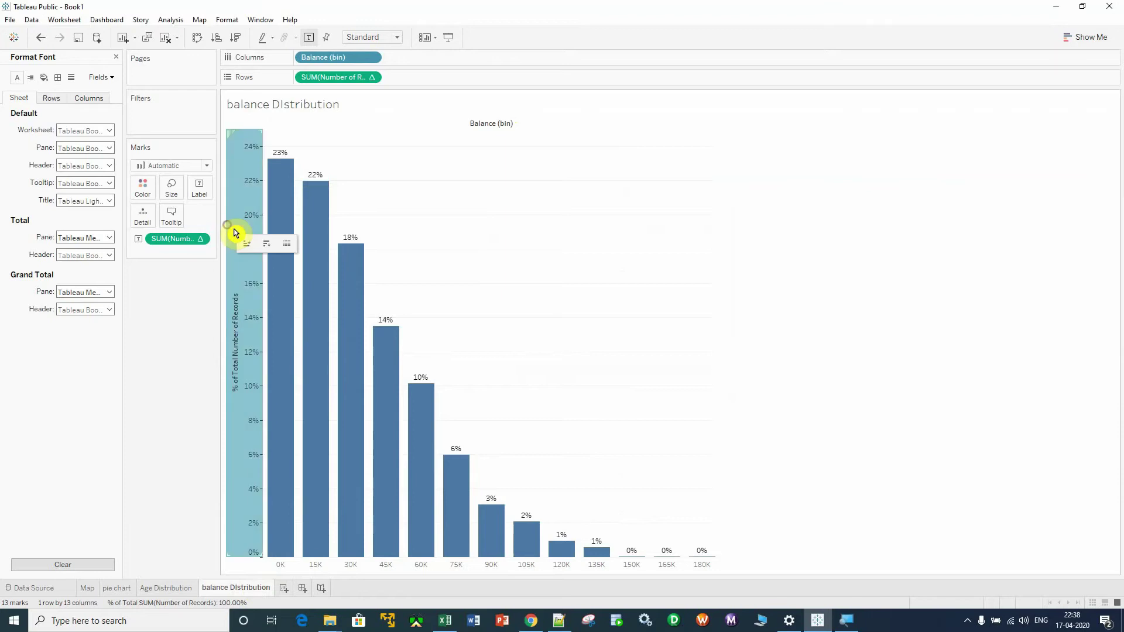
pyautogui.rightClick(237, 195)
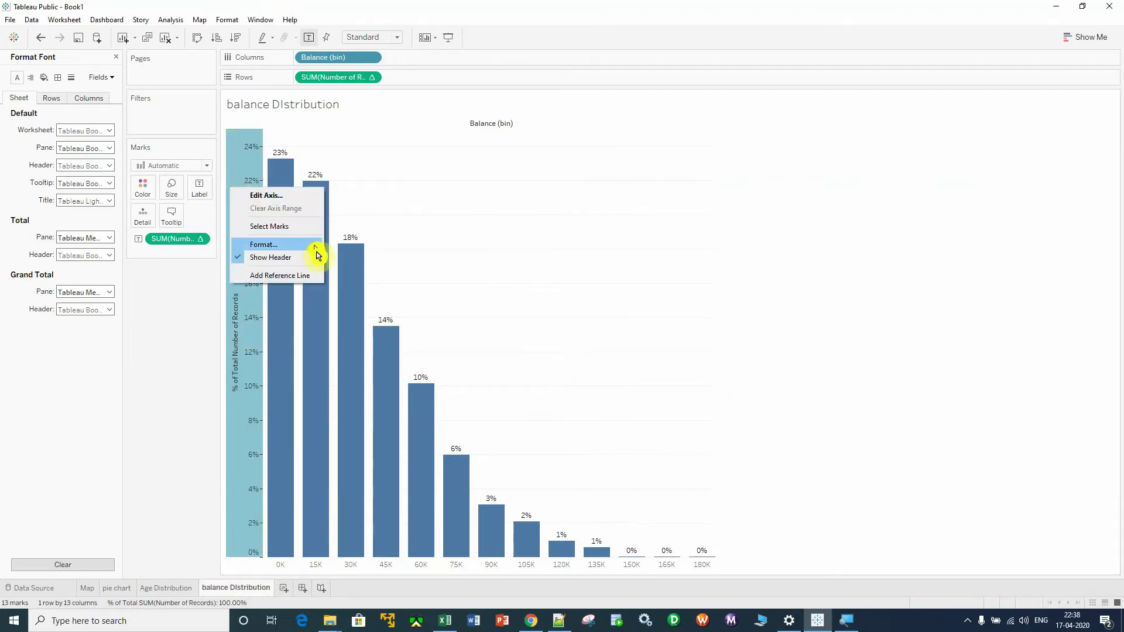
pyautogui.click(282, 245)
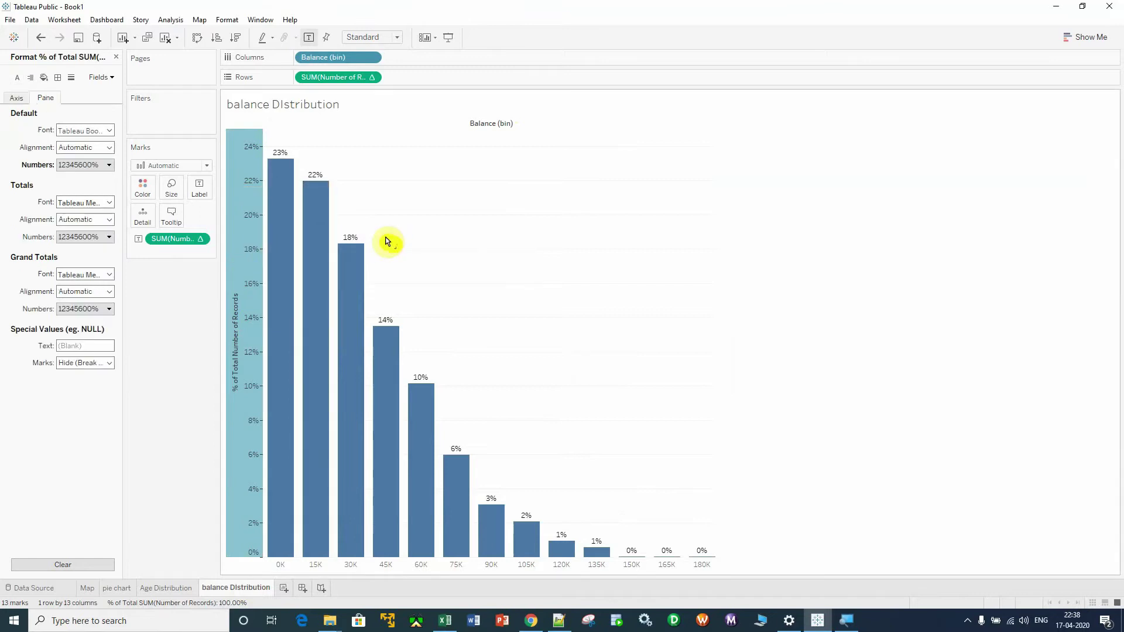
pyautogui.click(110, 131)
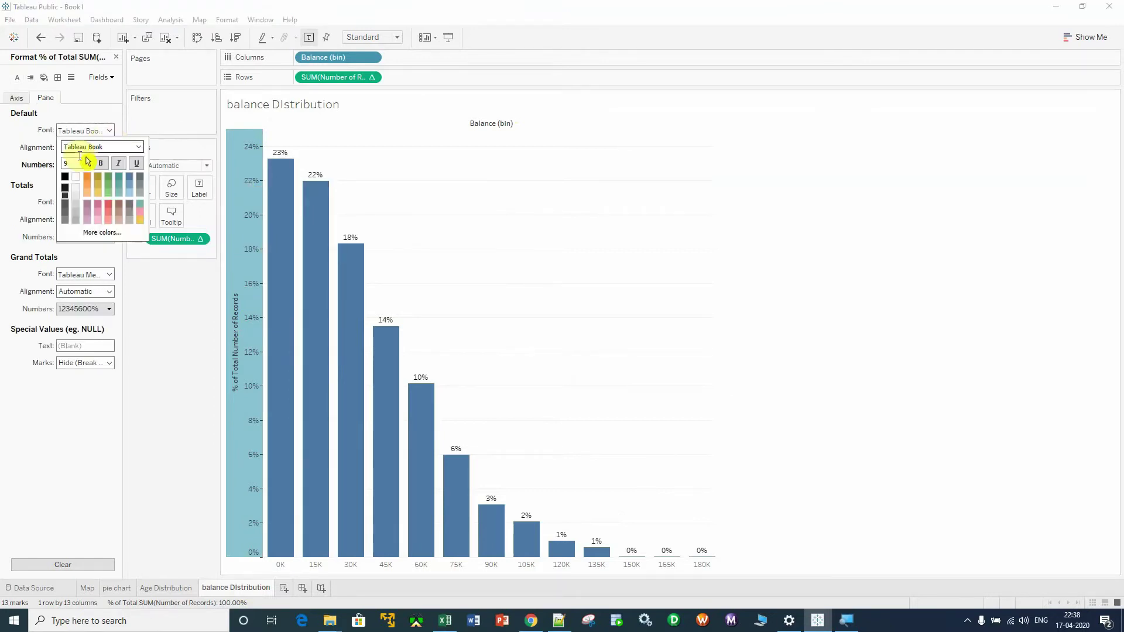
pyautogui.click(87, 164)
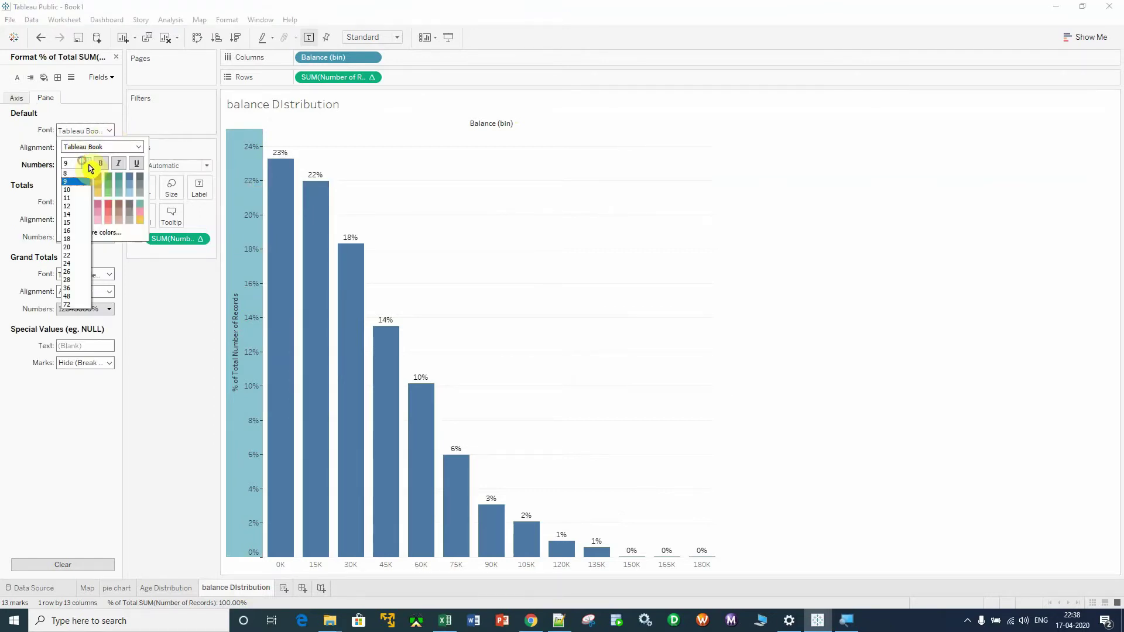
pyautogui.click(75, 207)
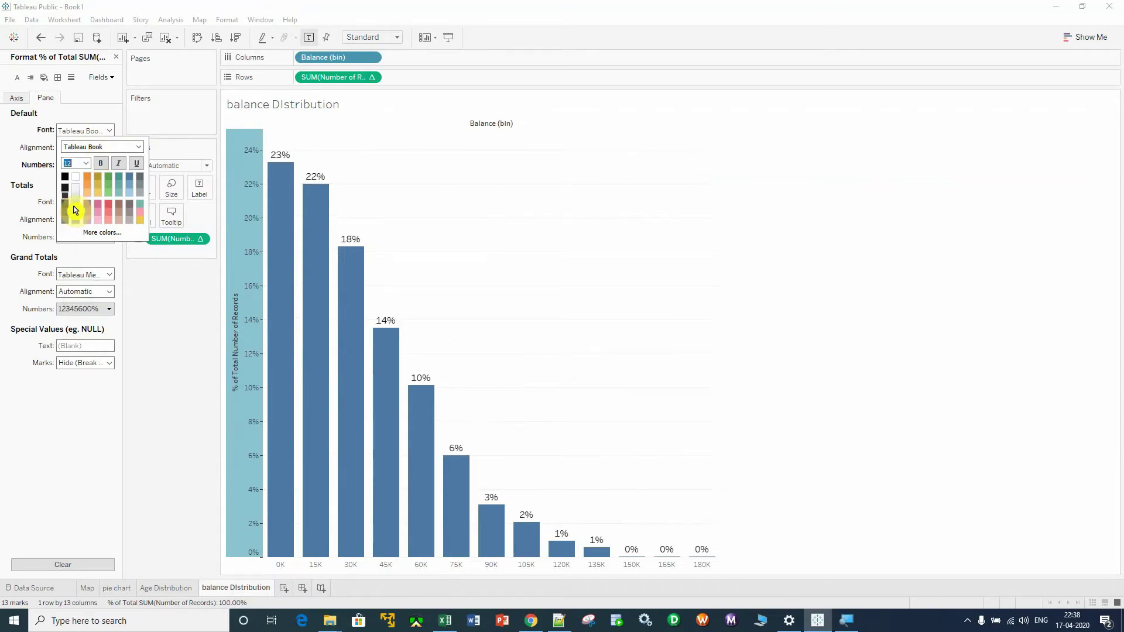
pyautogui.click(87, 165)
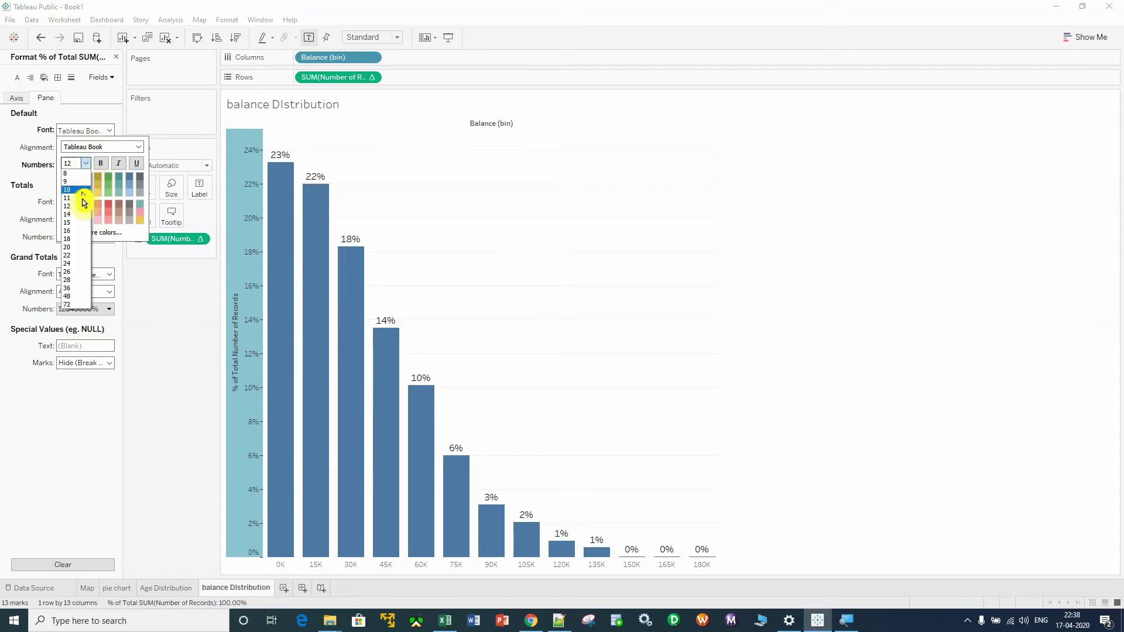
pyautogui.click(79, 206)
pyautogui.click(79, 163)
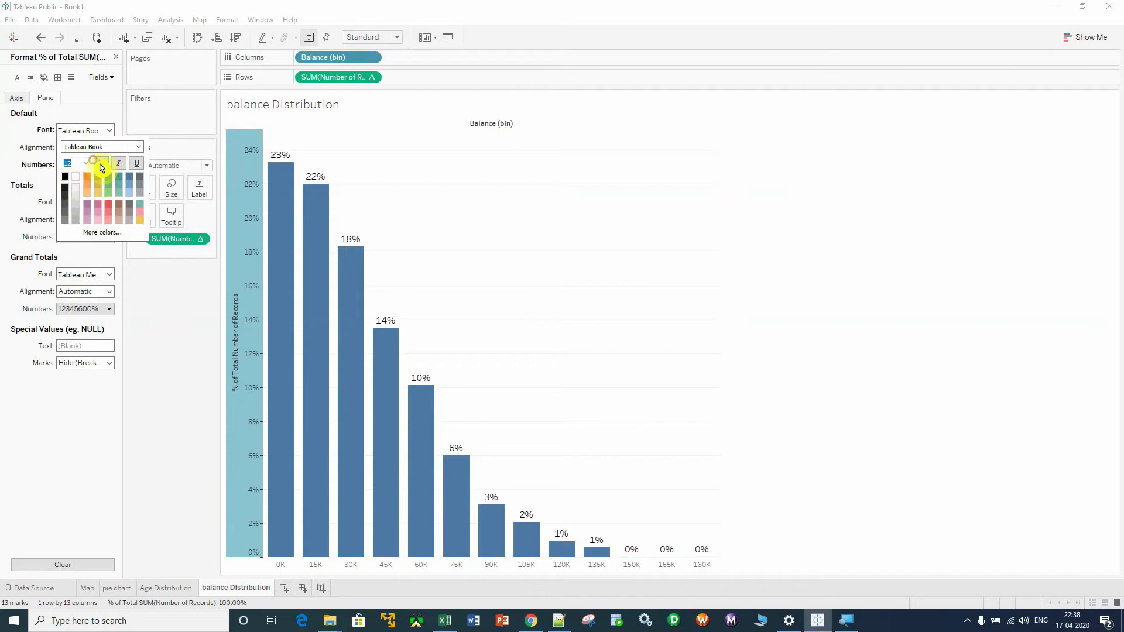
pyautogui.click(157, 322)
# Step: Set the balance DIstribution worksheet's default font to size 12 in black and hide the field labels for columns
pyautogui.rightClick(505, 199)
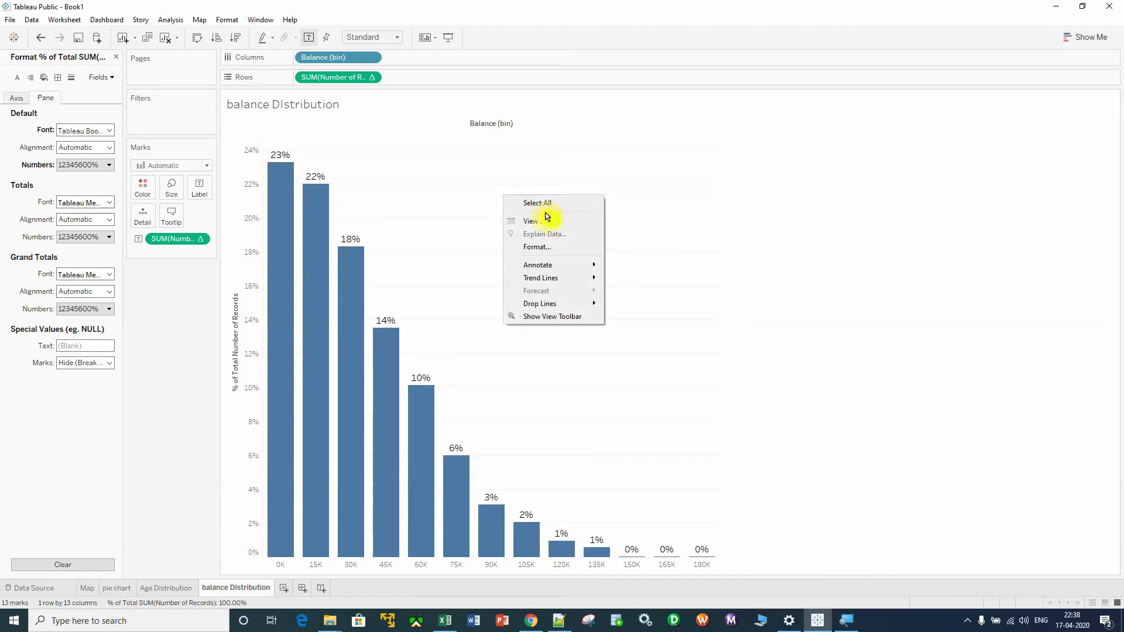
pyautogui.click(537, 247)
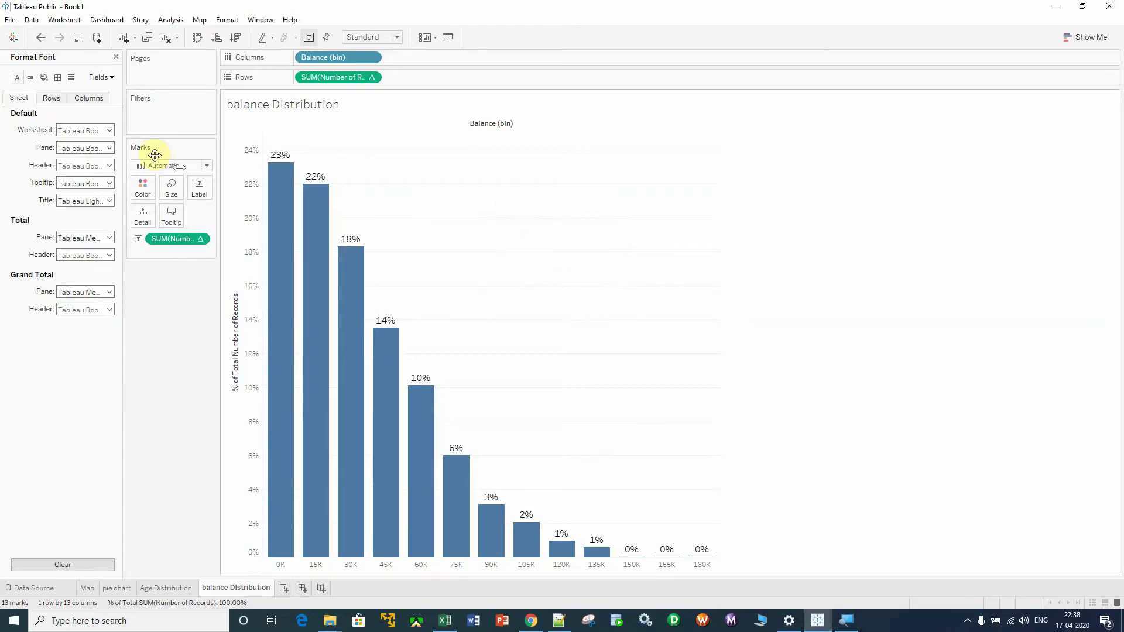
pyautogui.click(109, 130)
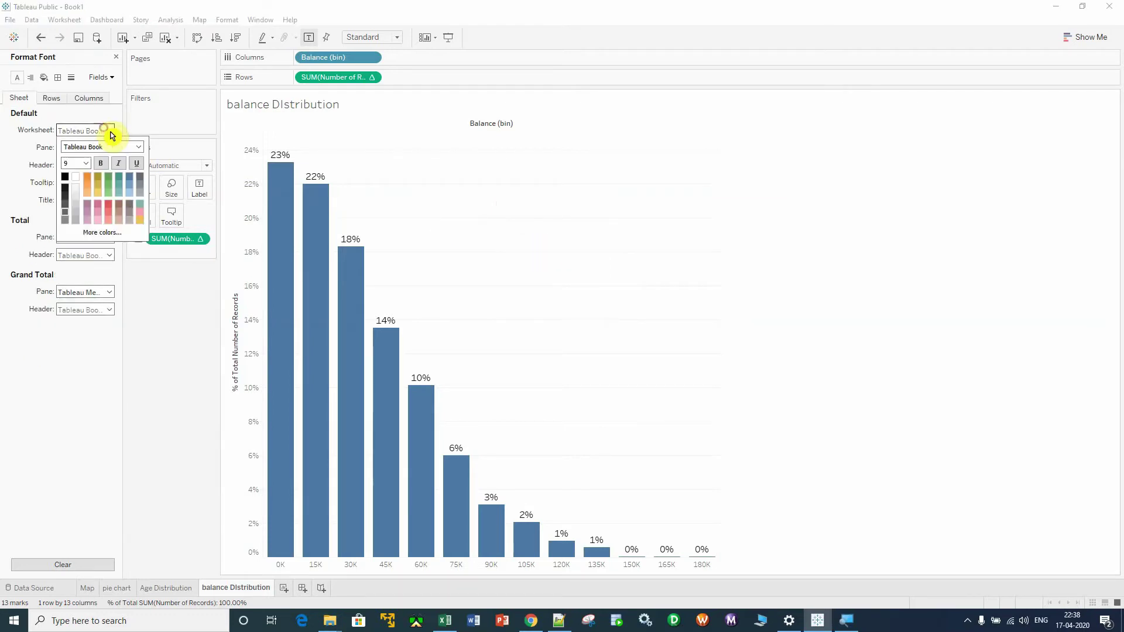
pyautogui.click(87, 164)
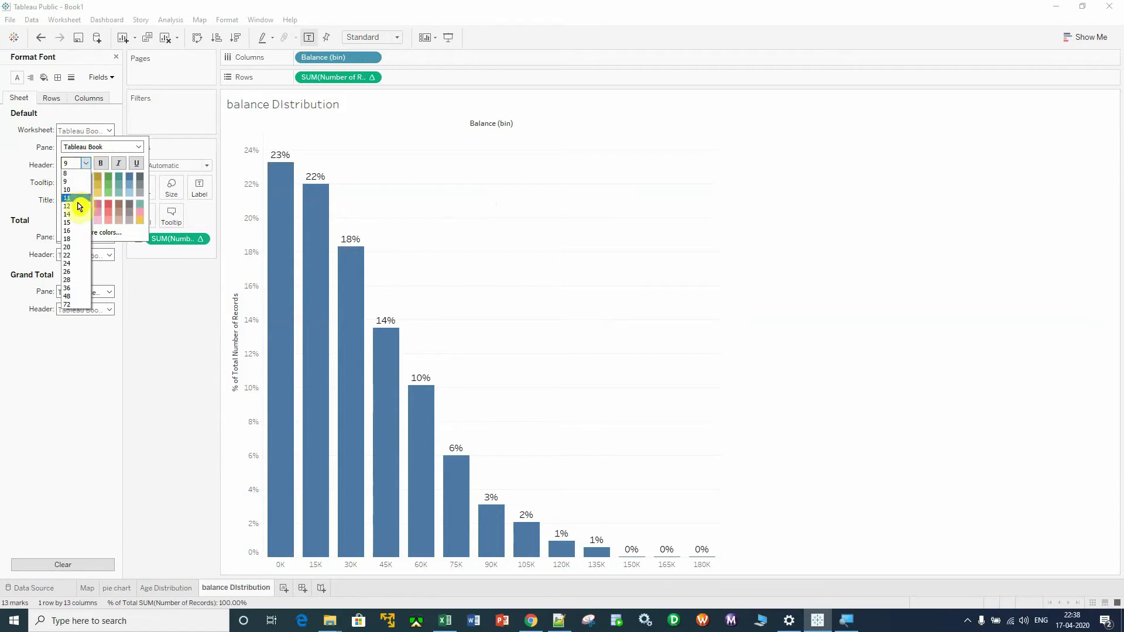
pyautogui.click(77, 207)
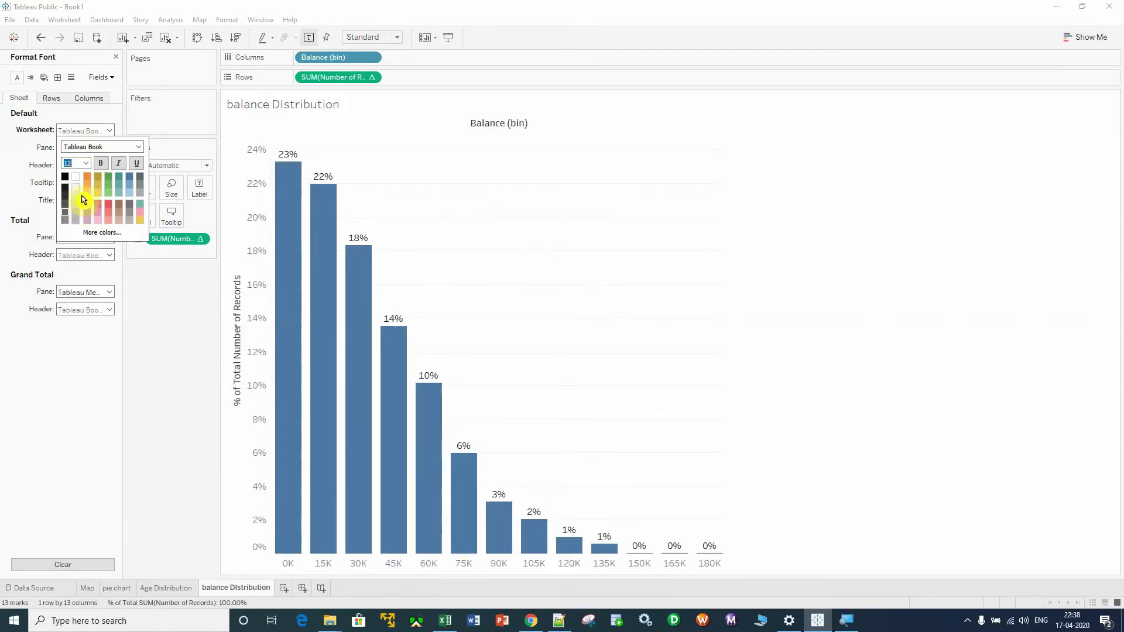
pyautogui.click(91, 159)
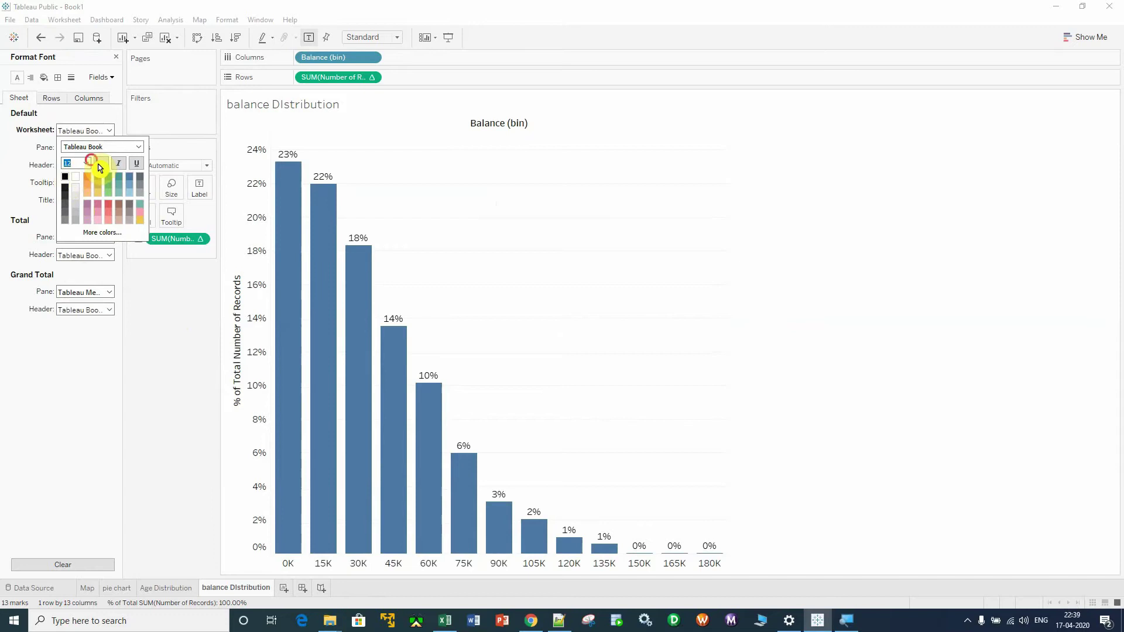
pyautogui.click(65, 177)
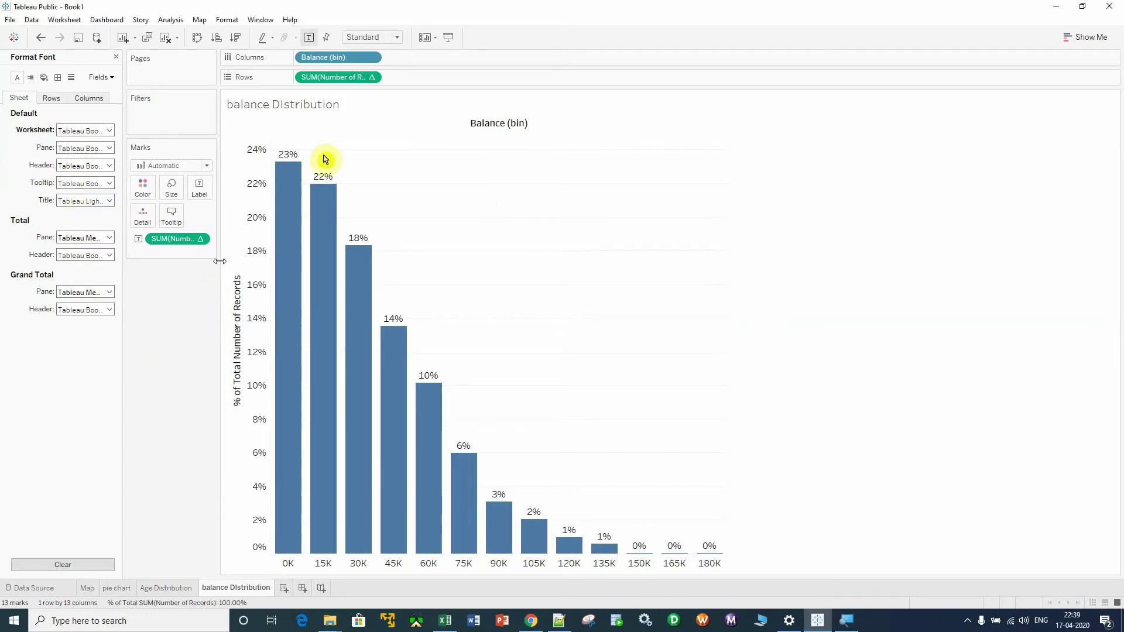
pyautogui.rightClick(506, 121)
pyautogui.click(617, 172)
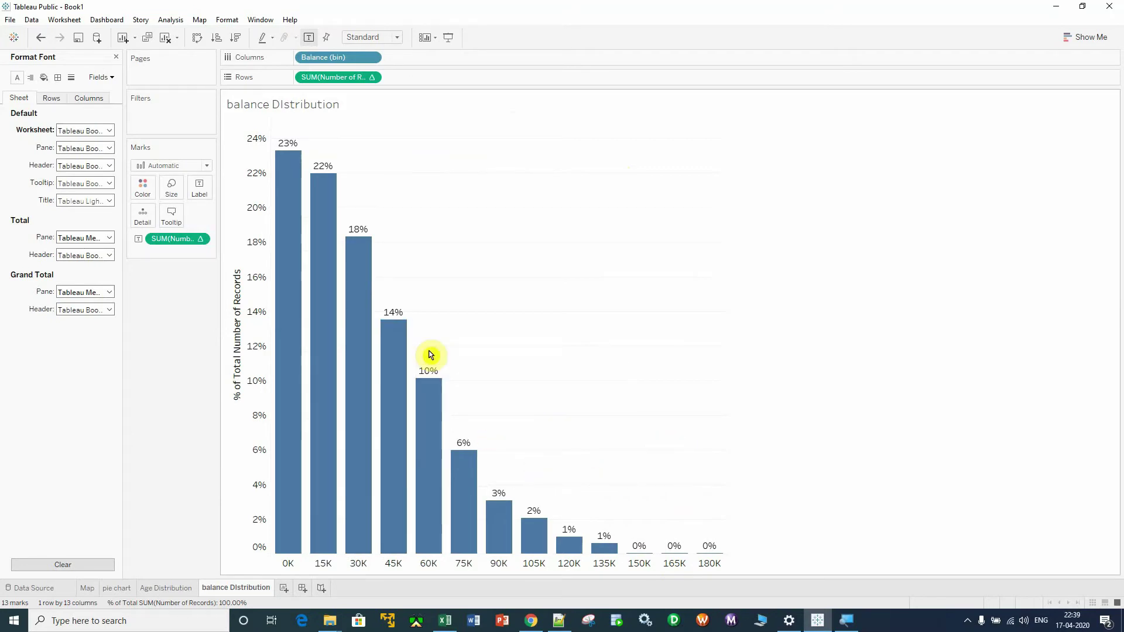
# Step: Color the bars by the percent of total Number of Records on the Age Distribution and balance DIstribution sheets
pyautogui.click(167, 587)
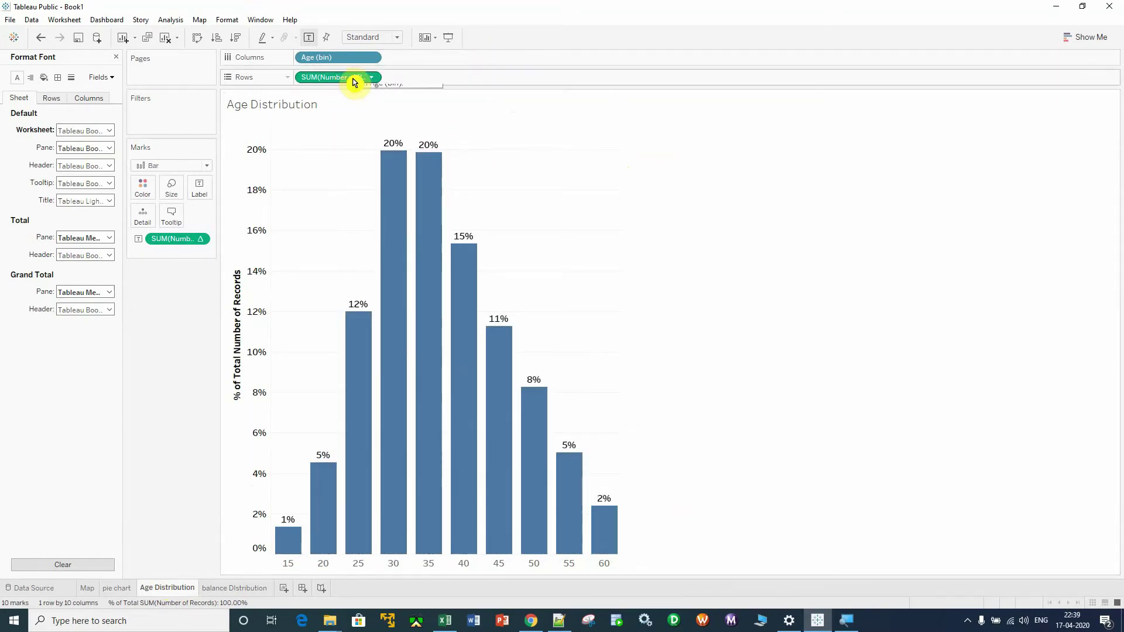
pyautogui.moveTo(354, 81)
pyautogui.mouseDown()
pyautogui.moveTo(154, 194)
pyautogui.moveTo(143, 187)
pyautogui.mouseUp()
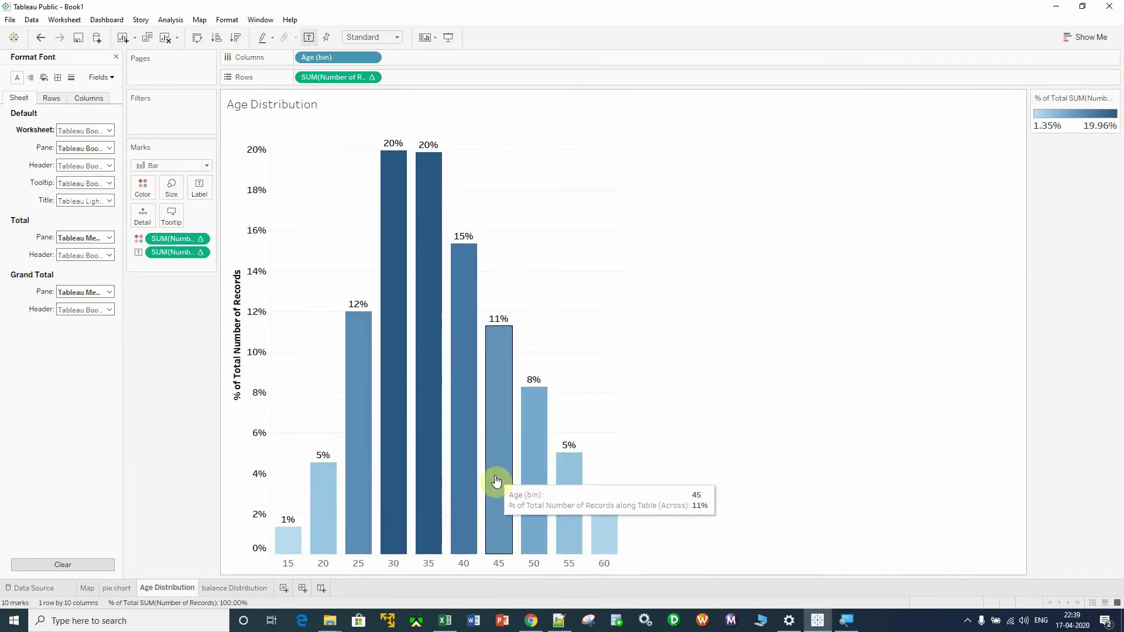
pyautogui.click(234, 588)
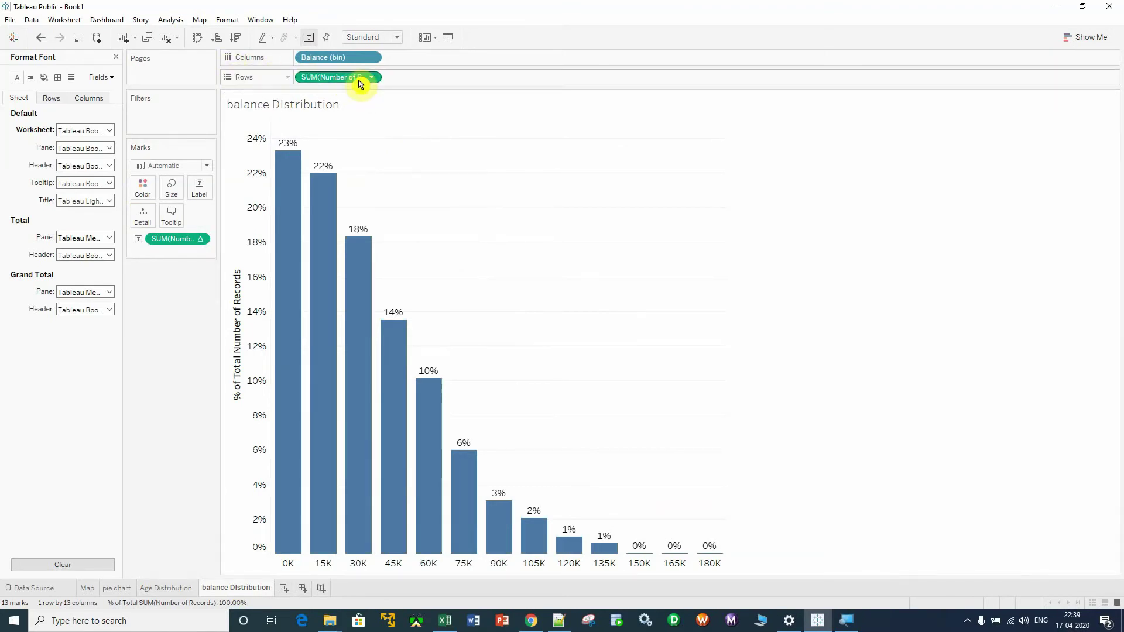
pyautogui.moveTo(351, 79); pyautogui.dragTo(221, 174)
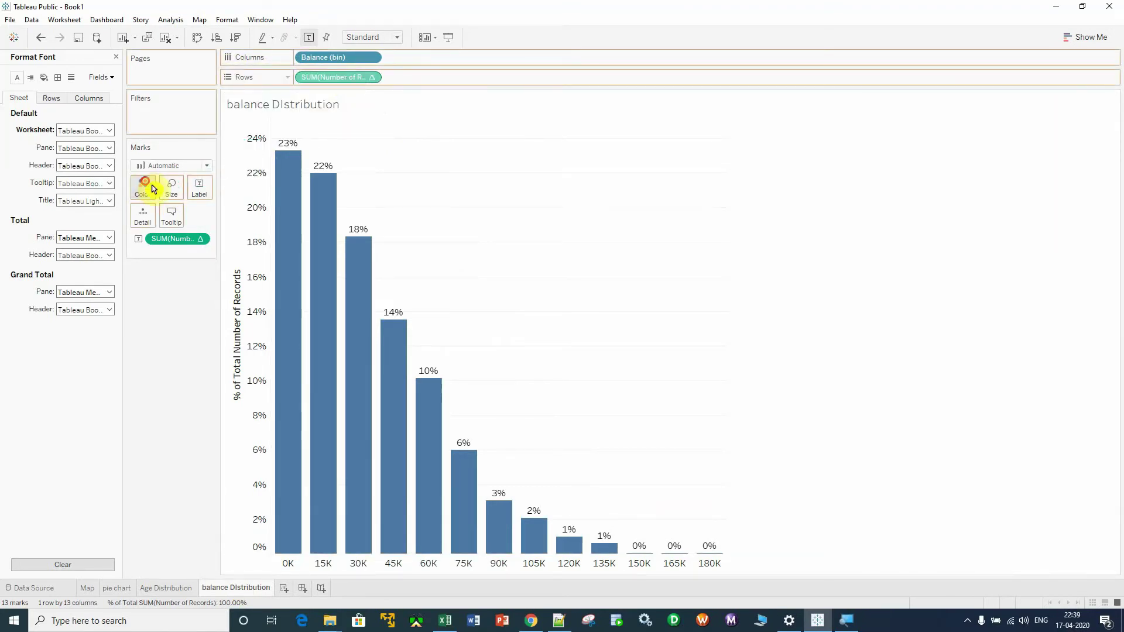
pyautogui.moveTo(153, 188); pyautogui.dragTo(153, 188)
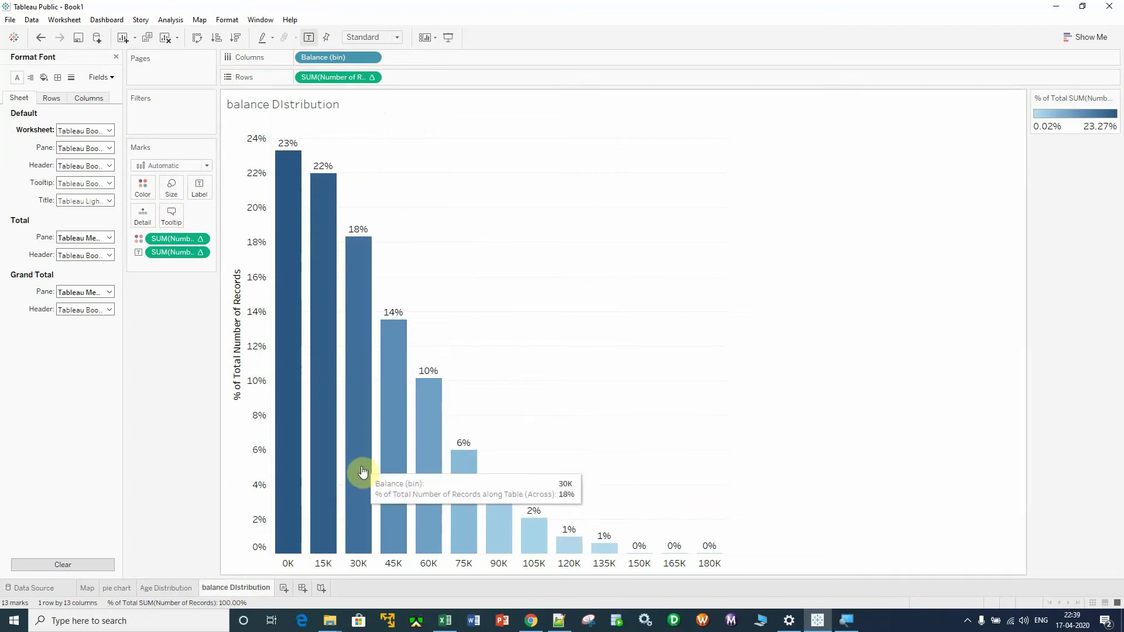
pyautogui.click(175, 587)
pyautogui.click(221, 587)
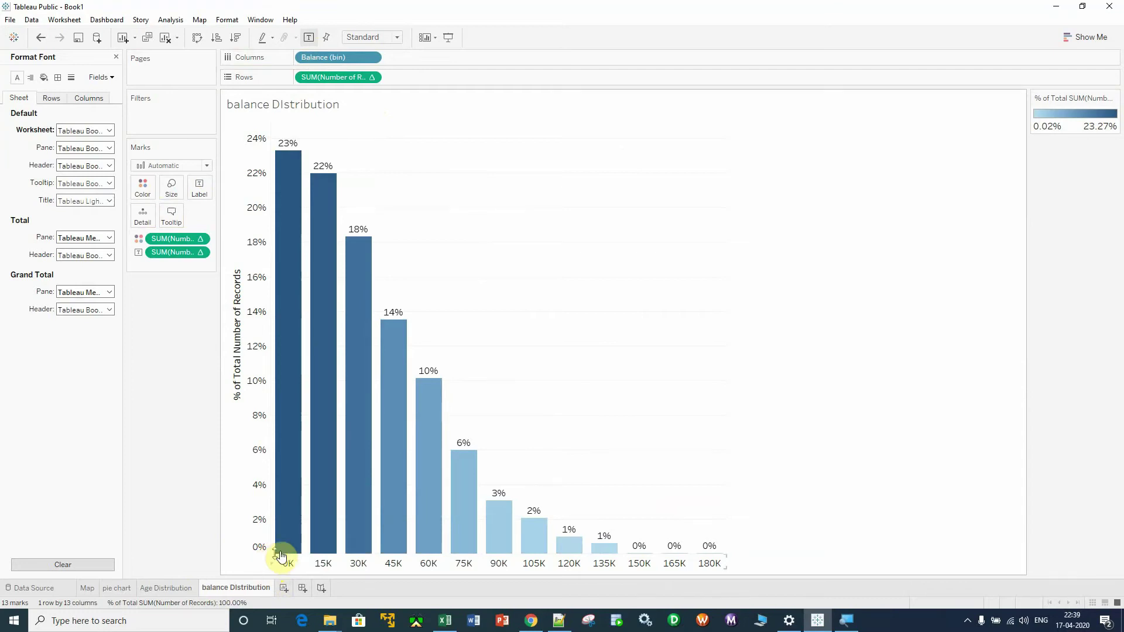
# Step: Add a new worksheet after balance DIstribution and name it Tree map
pyautogui.click(284, 588)
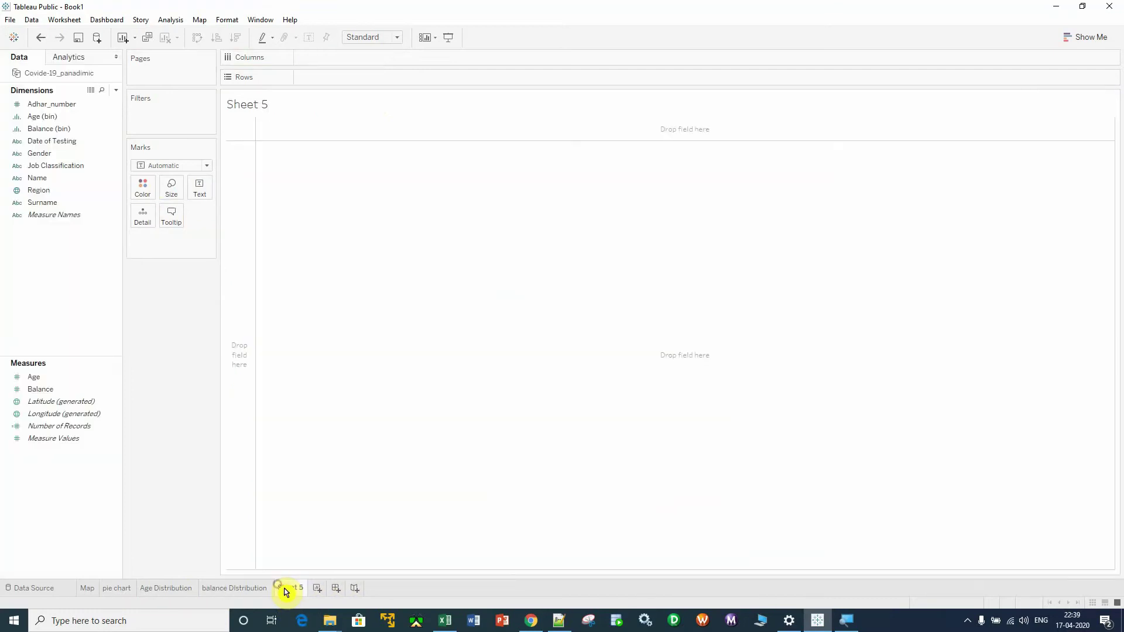
pyautogui.rightClick(288, 589)
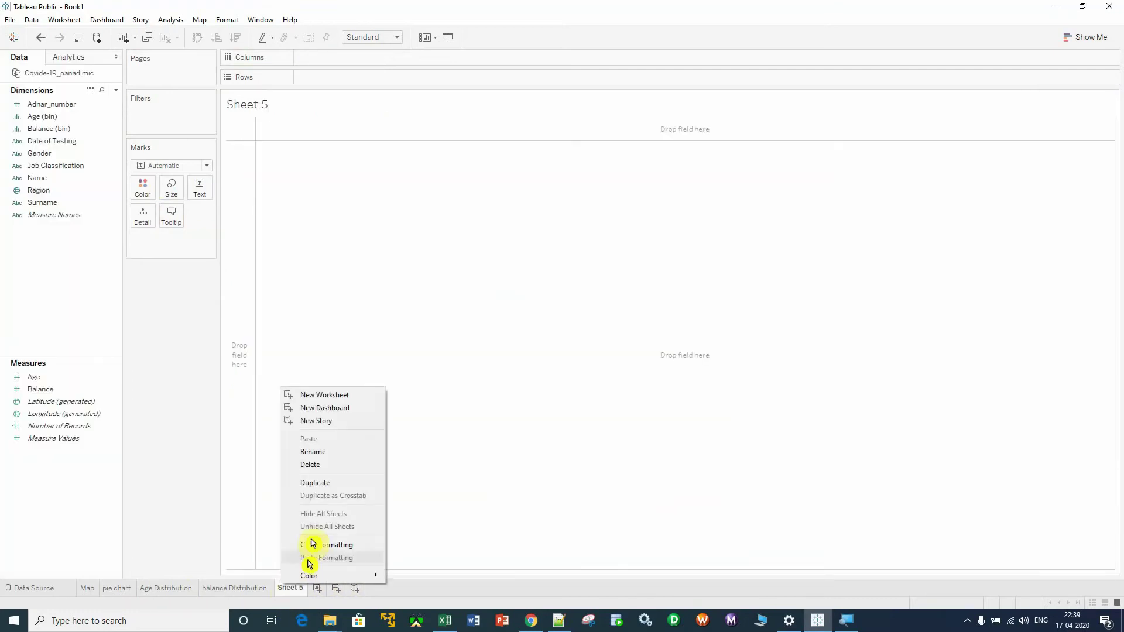
pyautogui.click(317, 454)
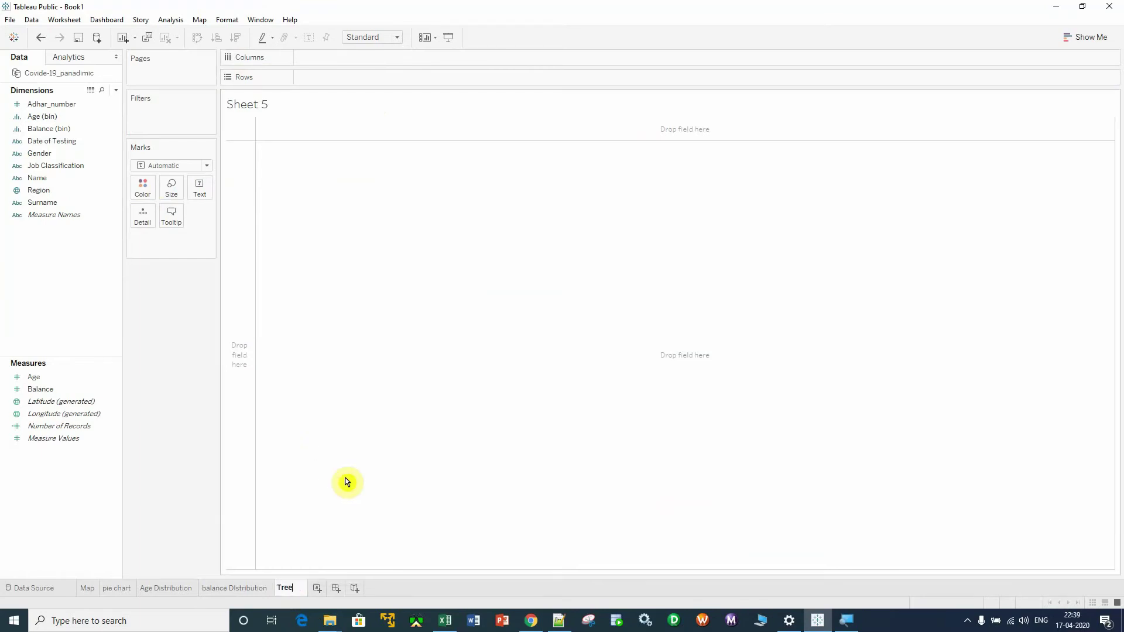
pyautogui.press('Return')
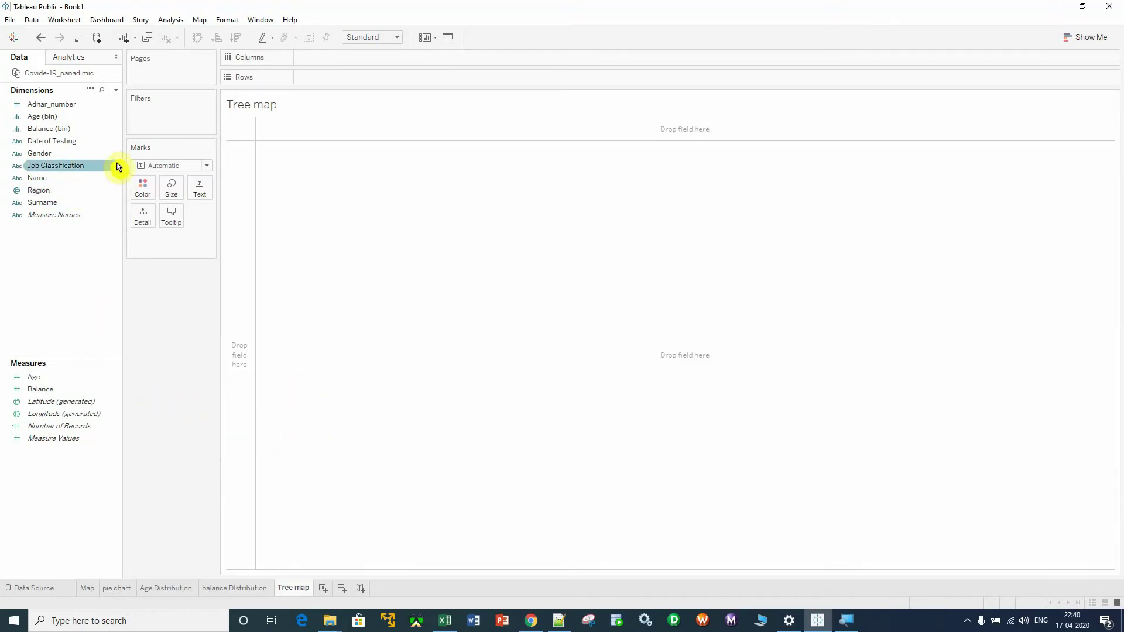
# Step: View the underlying data rows of the Covide-19_panadimic data source to examine the Job Classification column
pyautogui.click(75, 167)
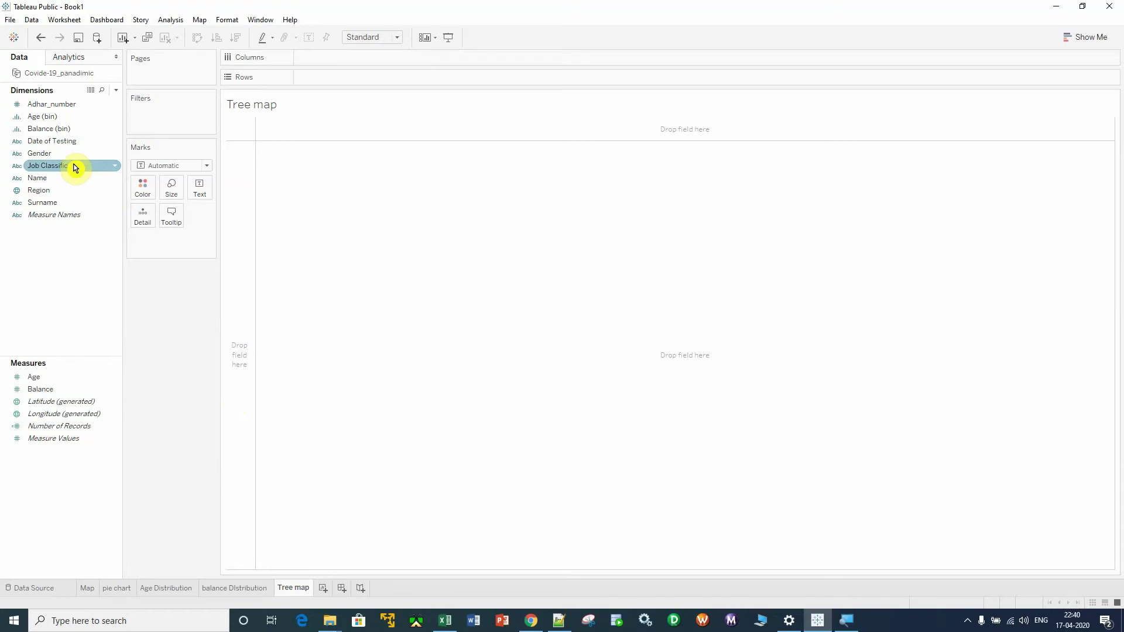
pyautogui.click(49, 95)
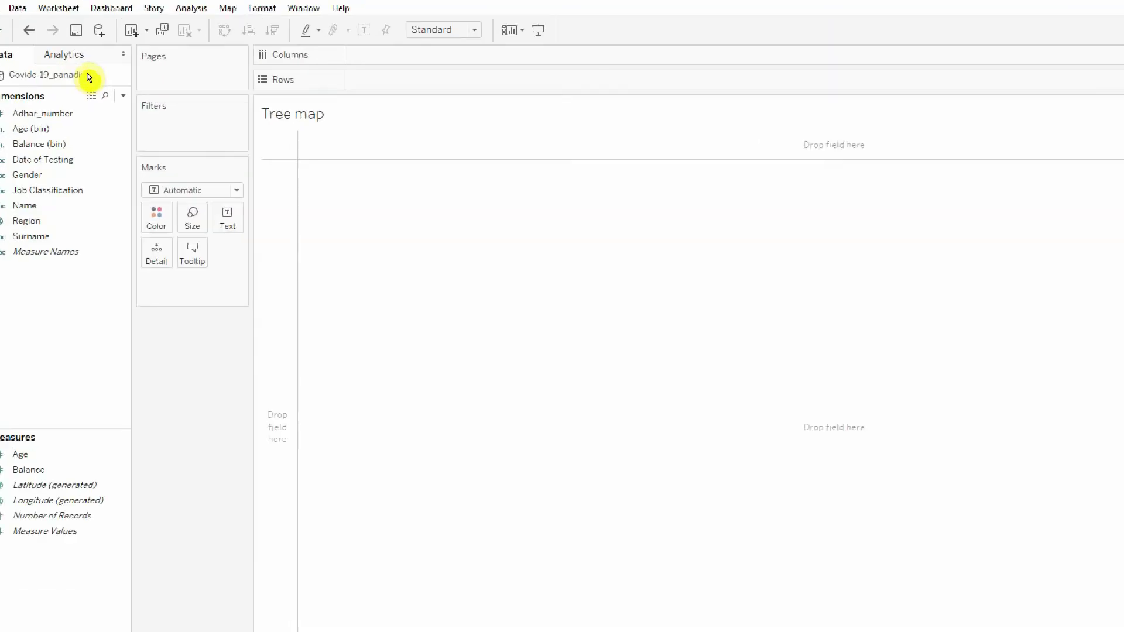
pyautogui.rightClick(84, 81)
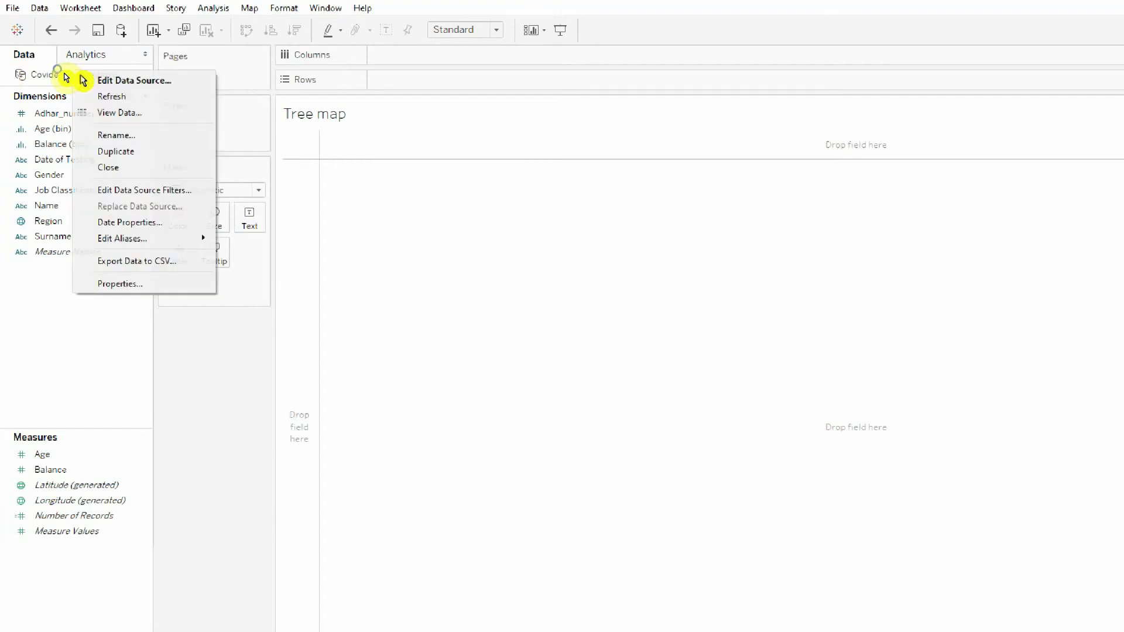
pyautogui.click(117, 111)
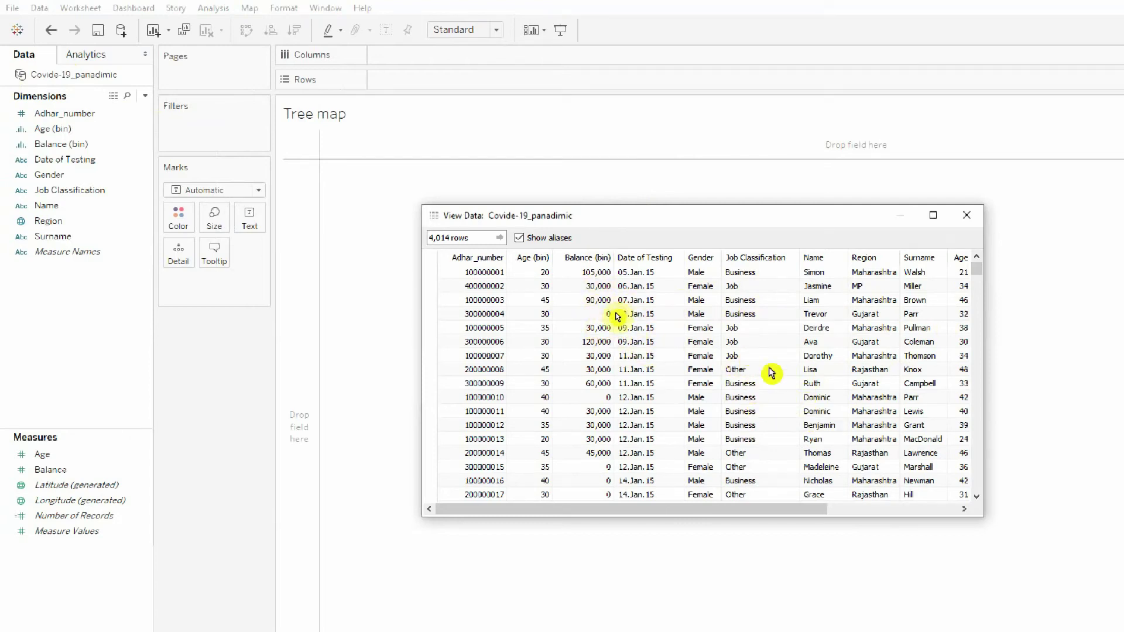
pyautogui.click(970, 221)
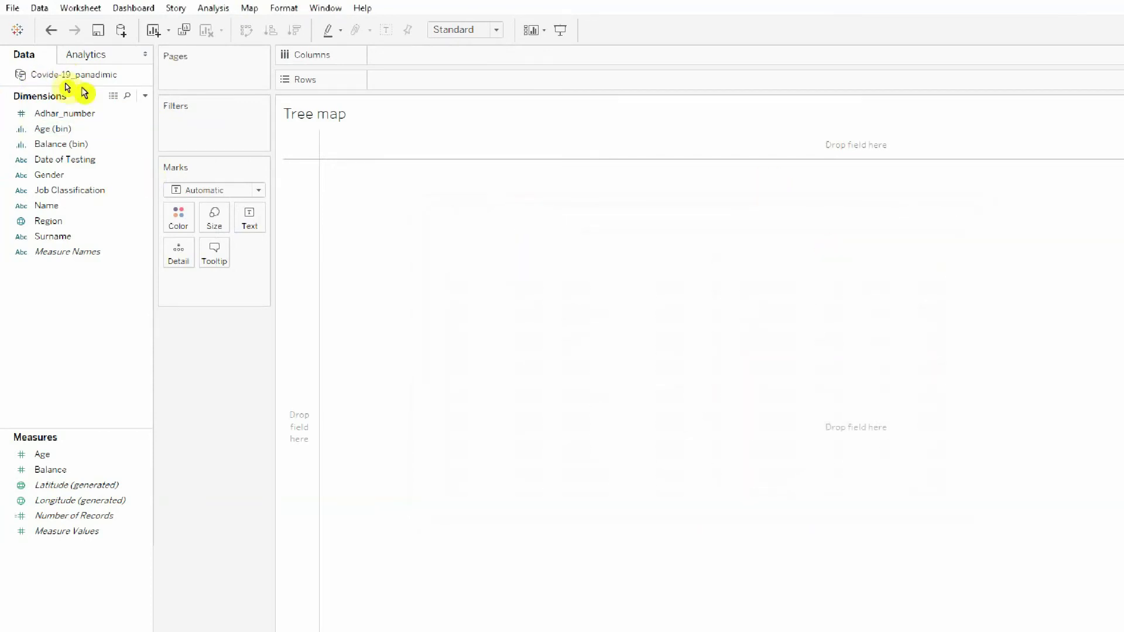
# Step: On the Tree map sheet, list Job Classification in rows and show Number of Records as the text value for each
pyautogui.click(103, 499)
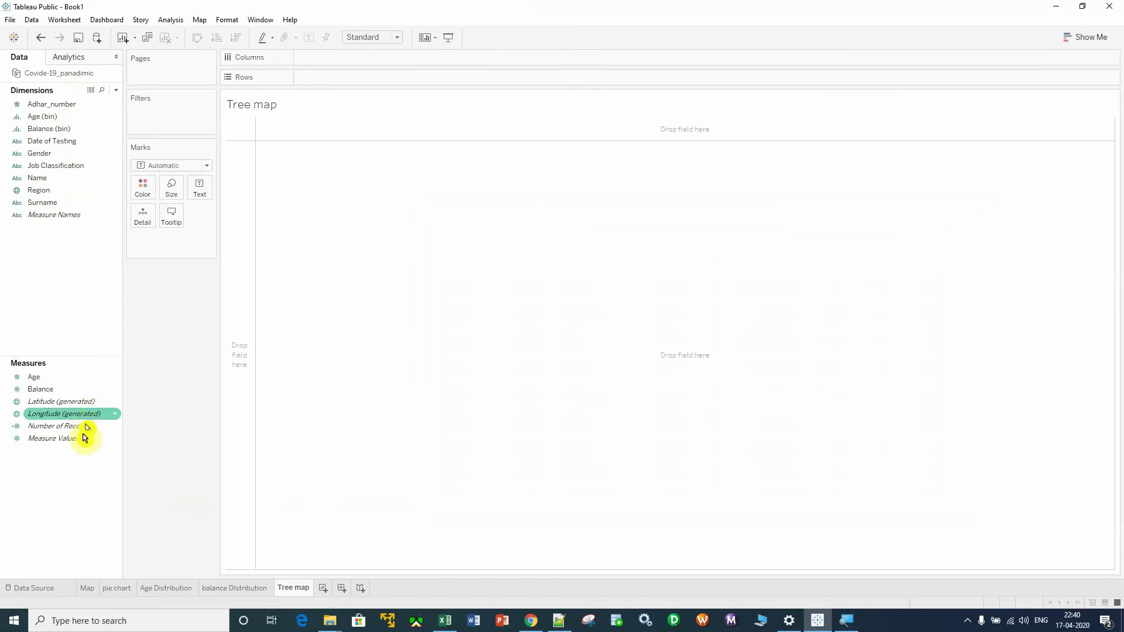
pyautogui.click(57, 169)
pyautogui.moveTo(54, 171); pyautogui.dragTo(357, 202)
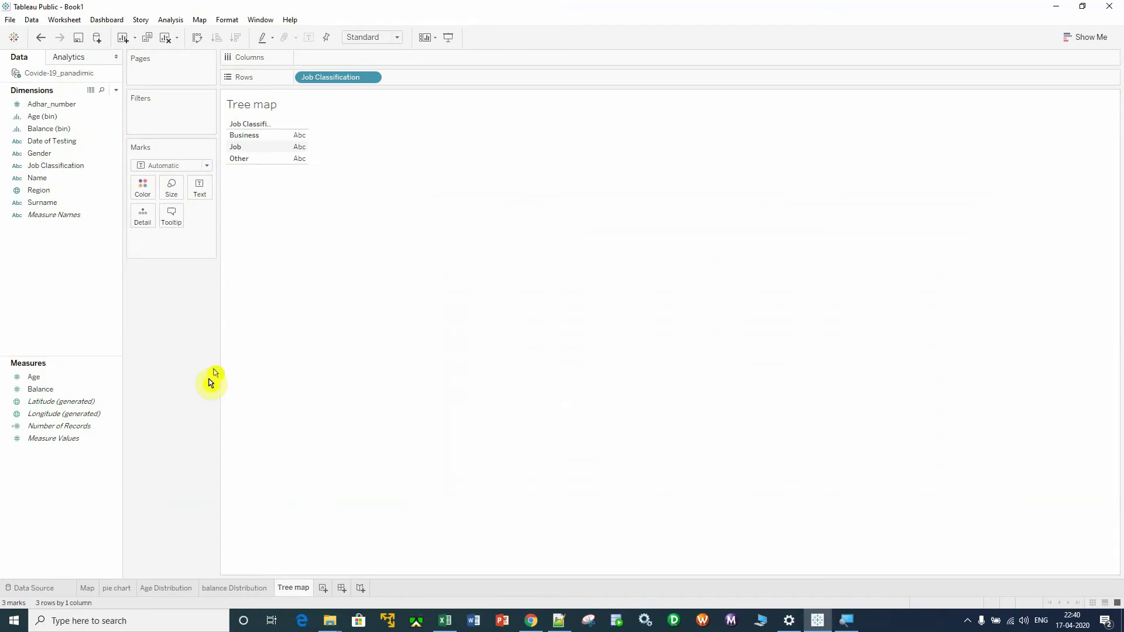
pyautogui.click(55, 427)
pyautogui.click(70, 389)
pyautogui.click(80, 432)
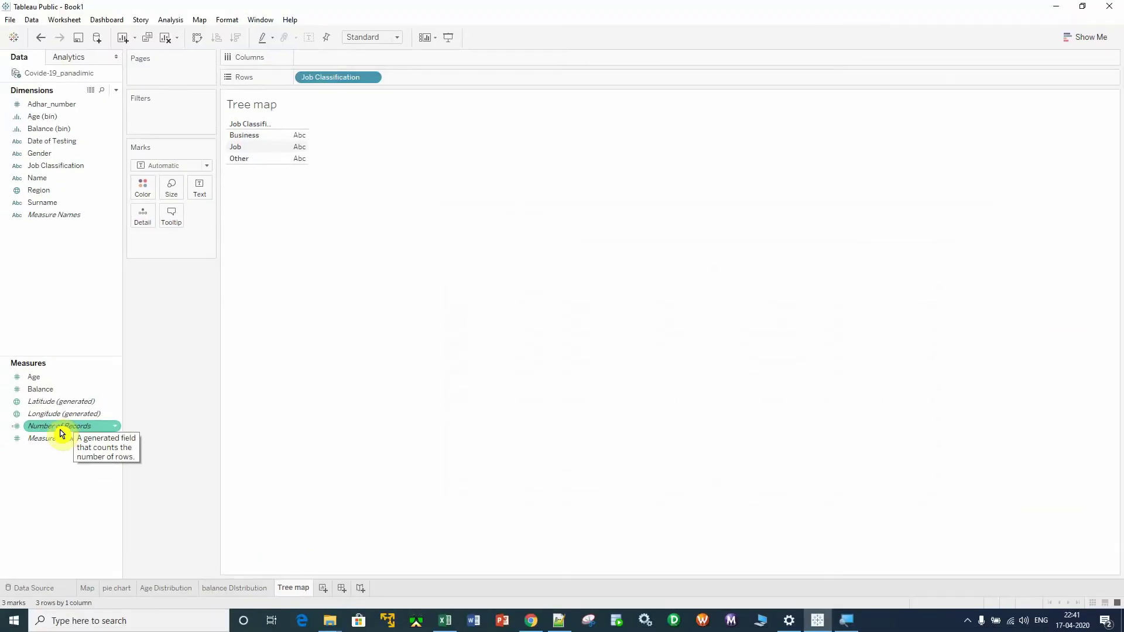
pyautogui.moveTo(64, 432); pyautogui.dragTo(297, 145)
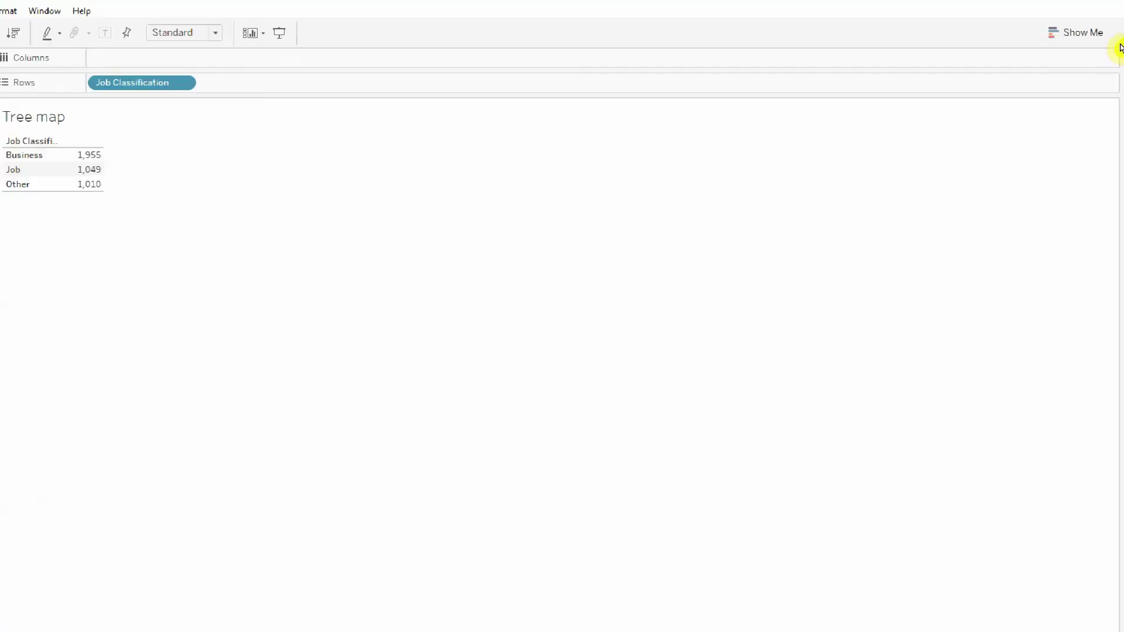
# Step: Convert the Job Classification record count table into a treemap
pyautogui.click(1086, 36)
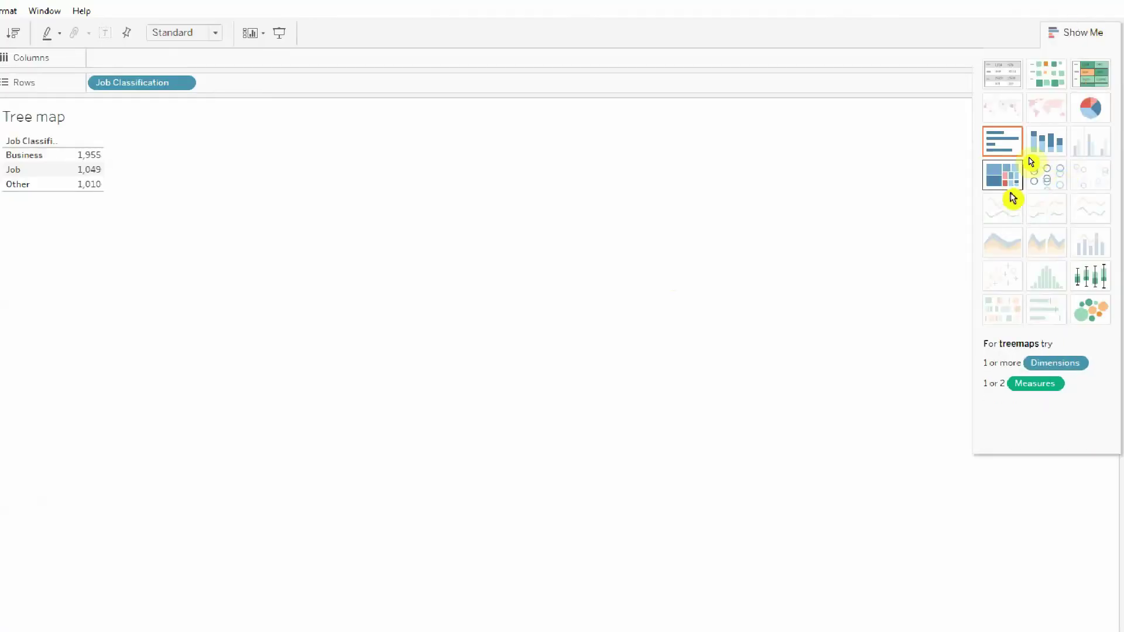
pyautogui.click(1001, 177)
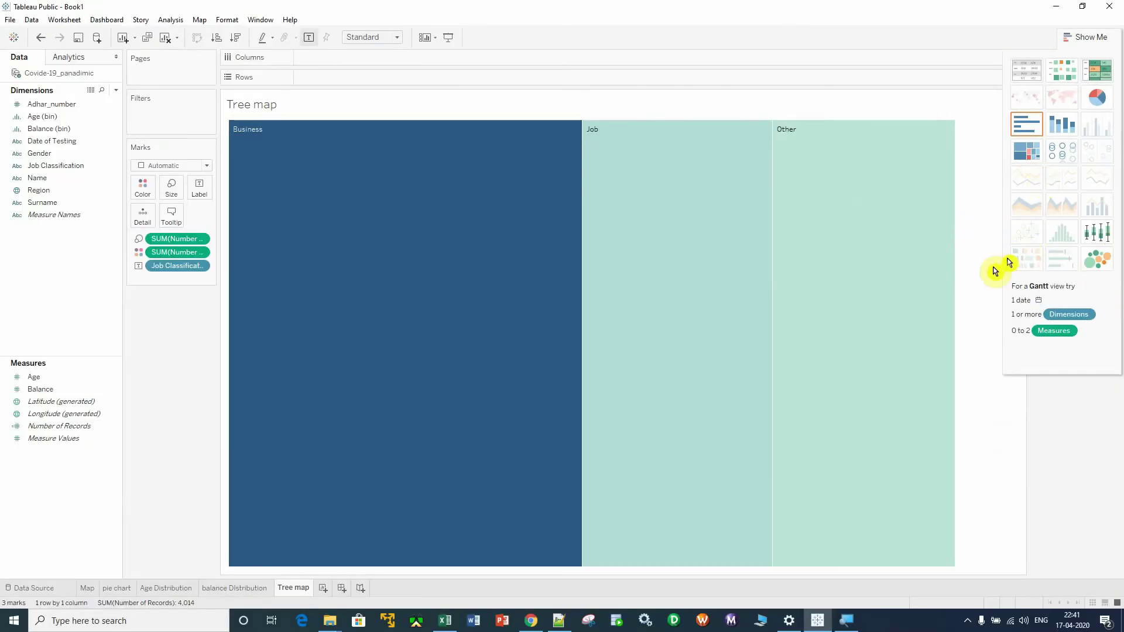
pyautogui.click(1090, 35)
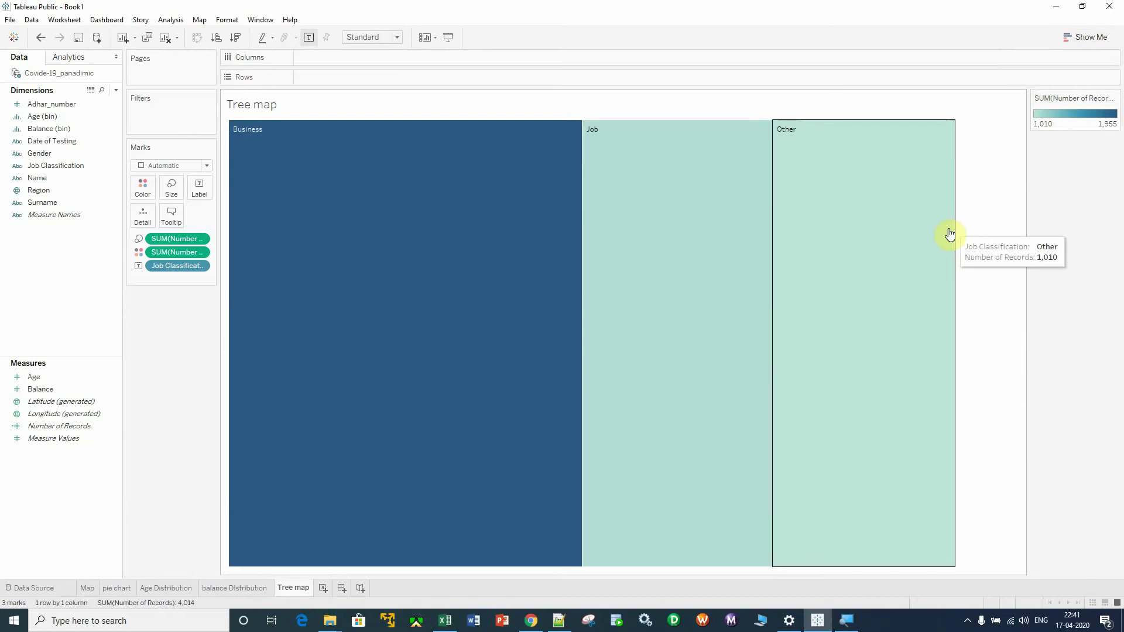
# Step: Shrink the treemap's width and height to a compact block in the upper corner of the view
pyautogui.moveTo(956, 236)
pyautogui.moveTo(956, 234); pyautogui.dragTo(957, 232)
pyautogui.moveTo(636, 233); pyautogui.dragTo(540, 233)
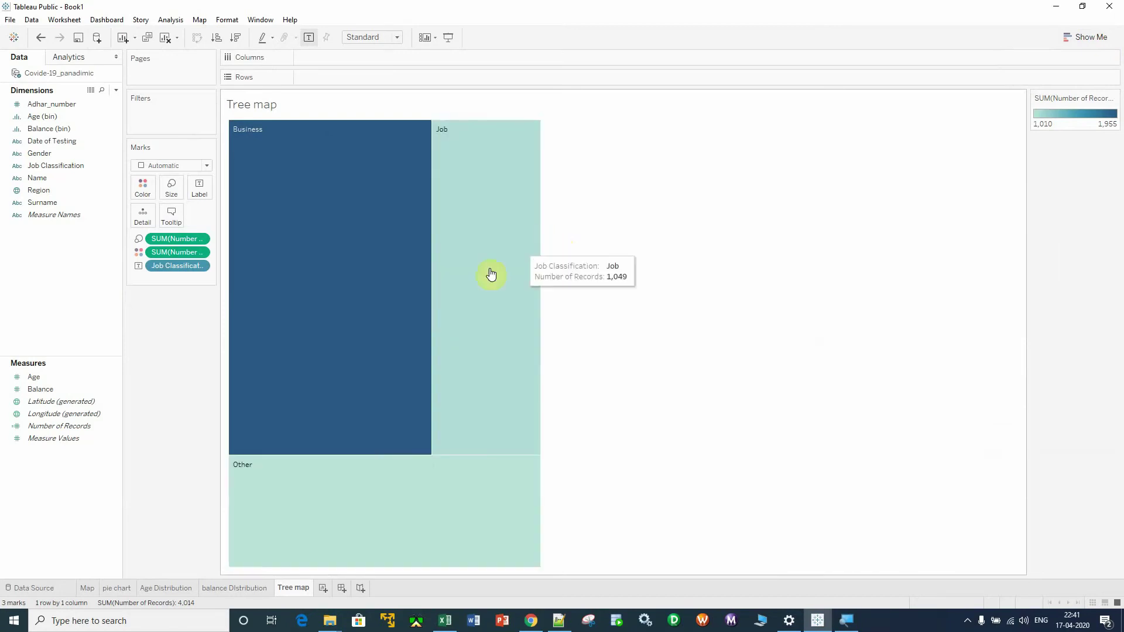
pyautogui.moveTo(318, 568); pyautogui.dragTo(354, 276)
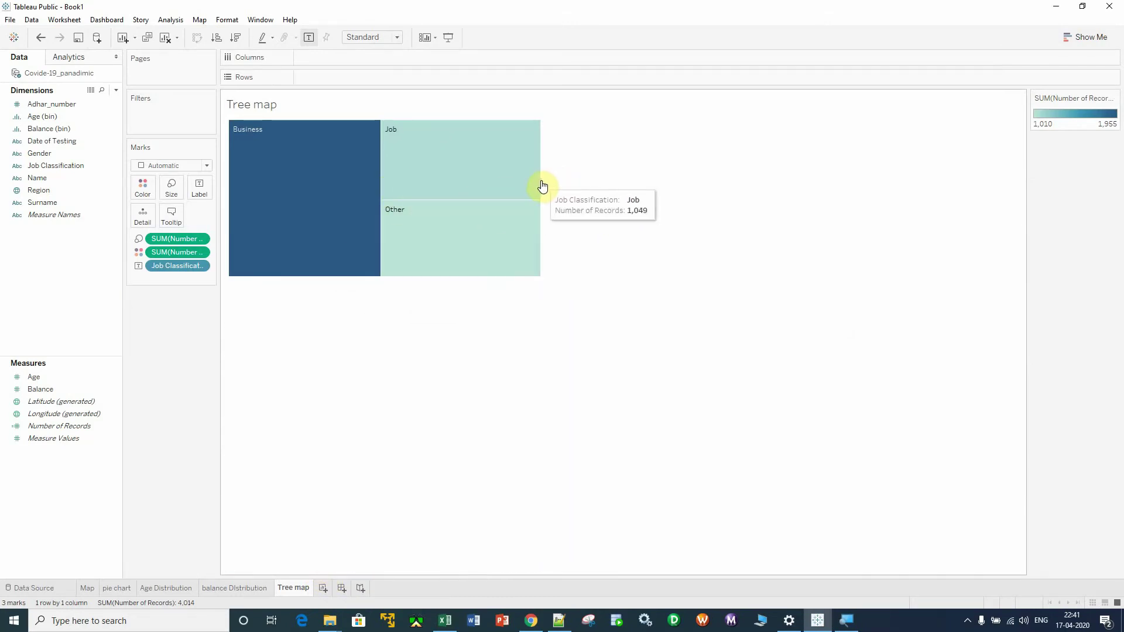
pyautogui.moveTo(539, 180); pyautogui.dragTo(447, 178)
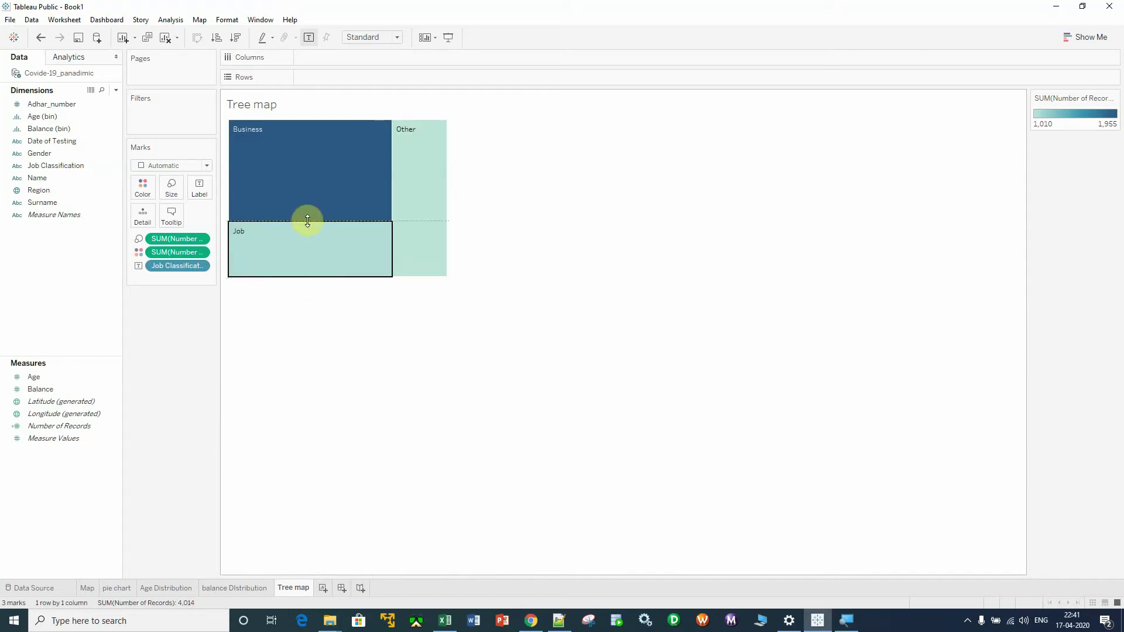
pyautogui.moveTo(308, 221); pyautogui.dragTo(311, 221)
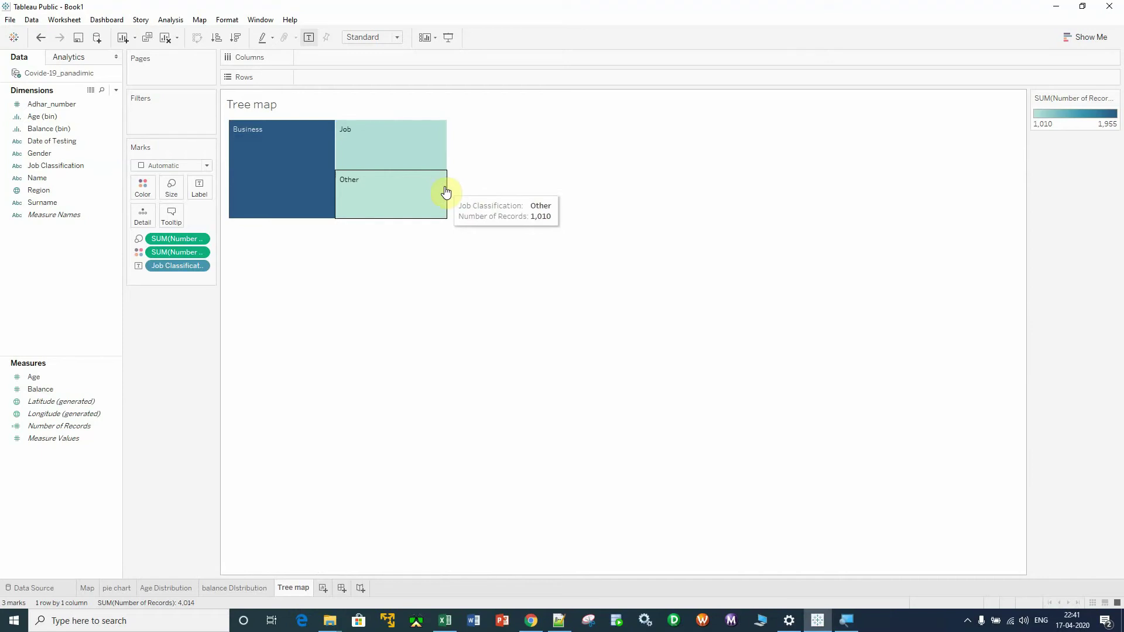
pyautogui.moveTo(447, 187); pyautogui.dragTo(371, 191)
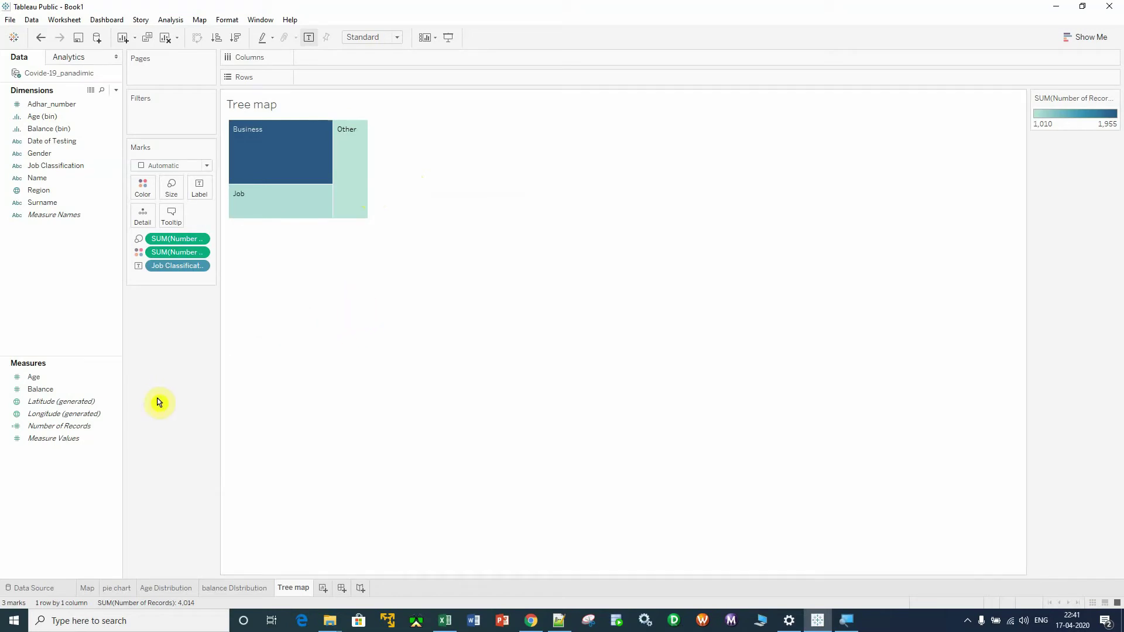
# Step: Label each treemap block with Number of Records and show that label as Percent of Total
pyautogui.moveTo(68, 430); pyautogui.dragTo(198, 178)
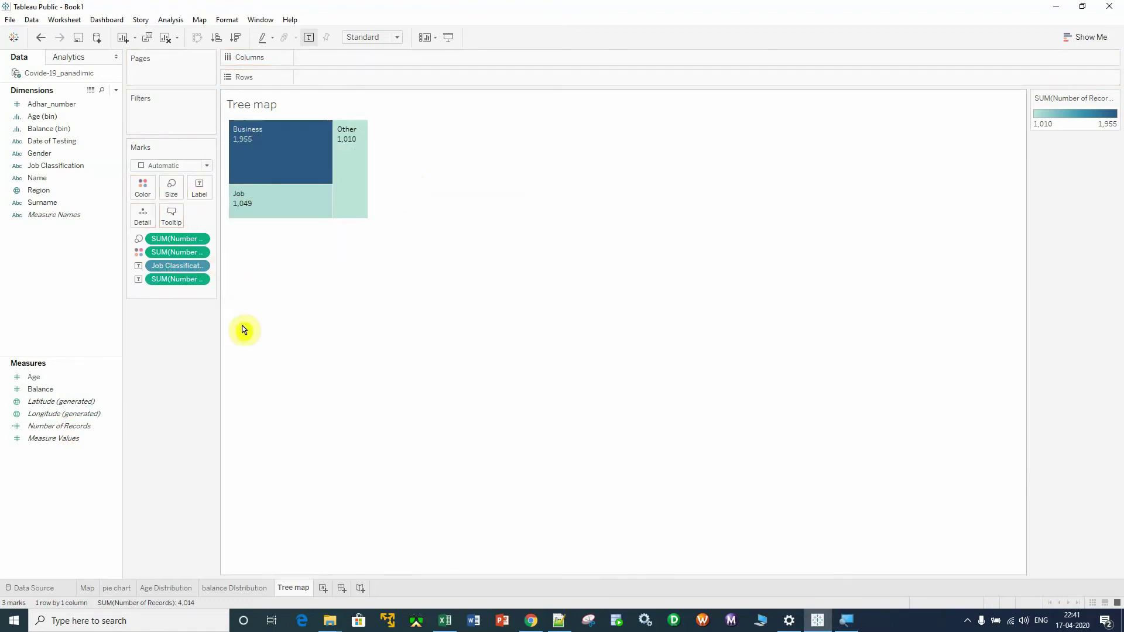
pyautogui.moveTo(253, 138)
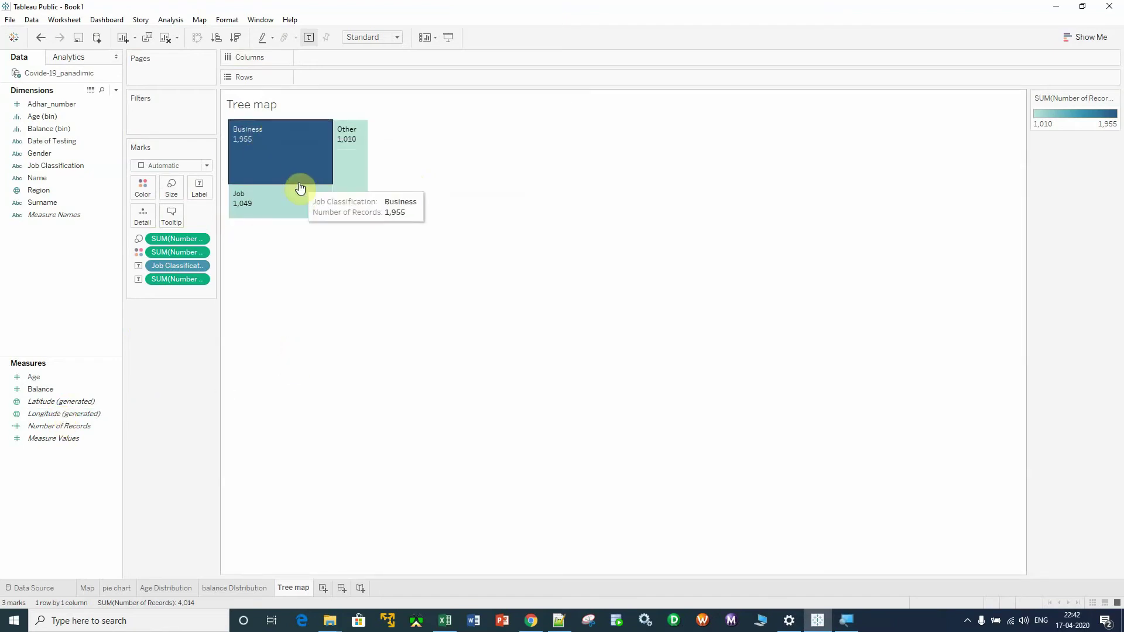
pyautogui.click(206, 280)
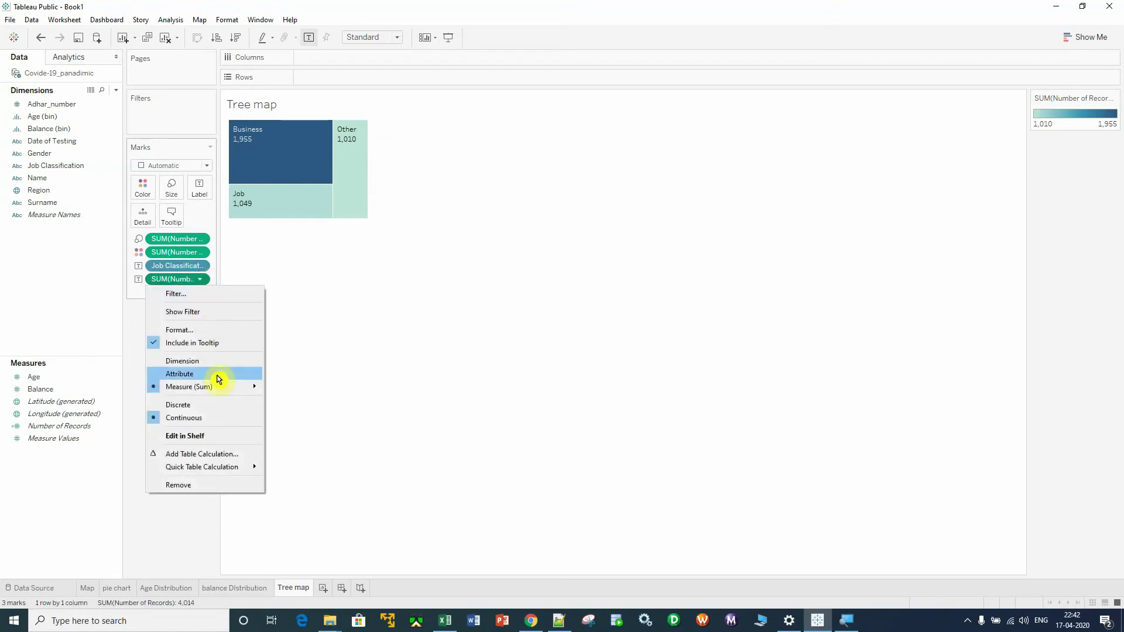
pyautogui.click(202, 468)
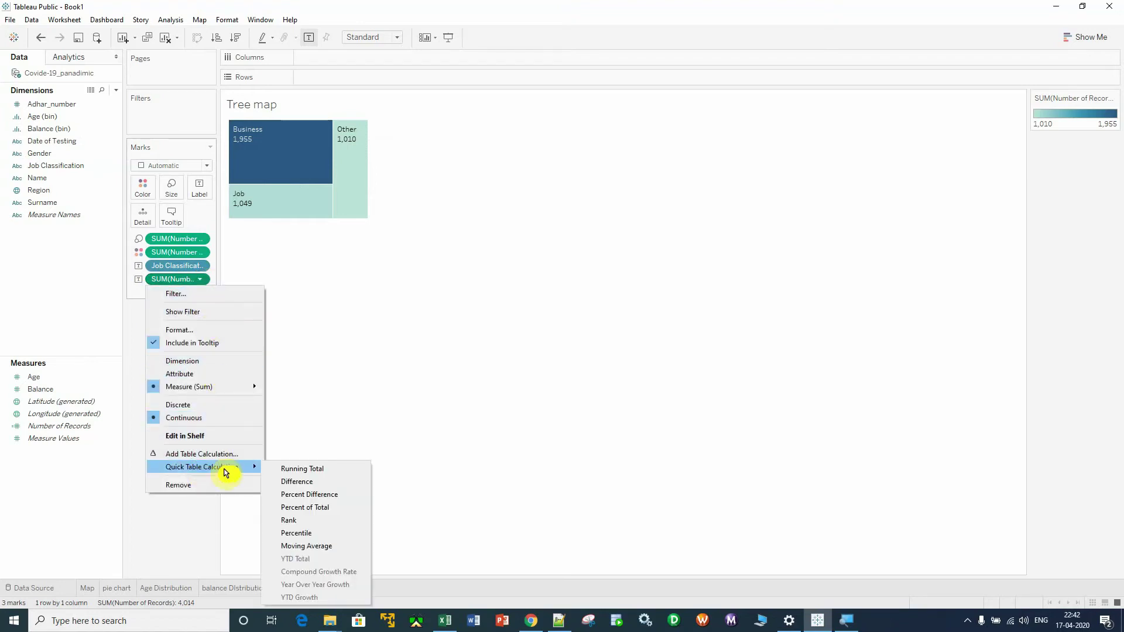
pyautogui.click(328, 507)
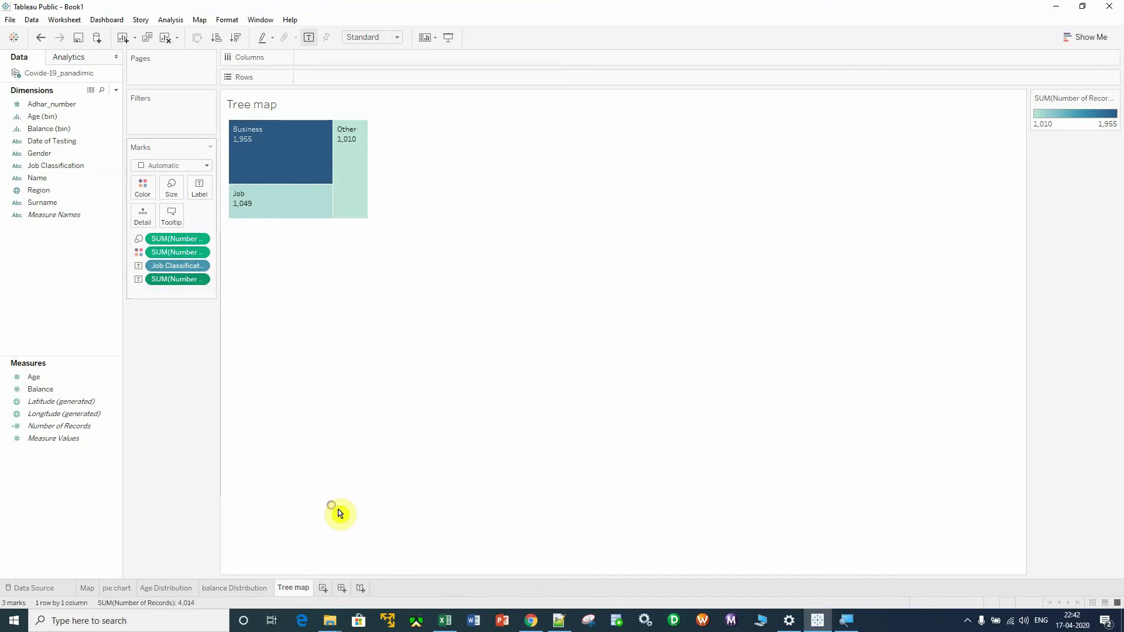
# Step: Format the percent-of-total labels as Percentage with 0 decimal places
pyautogui.click(205, 281)
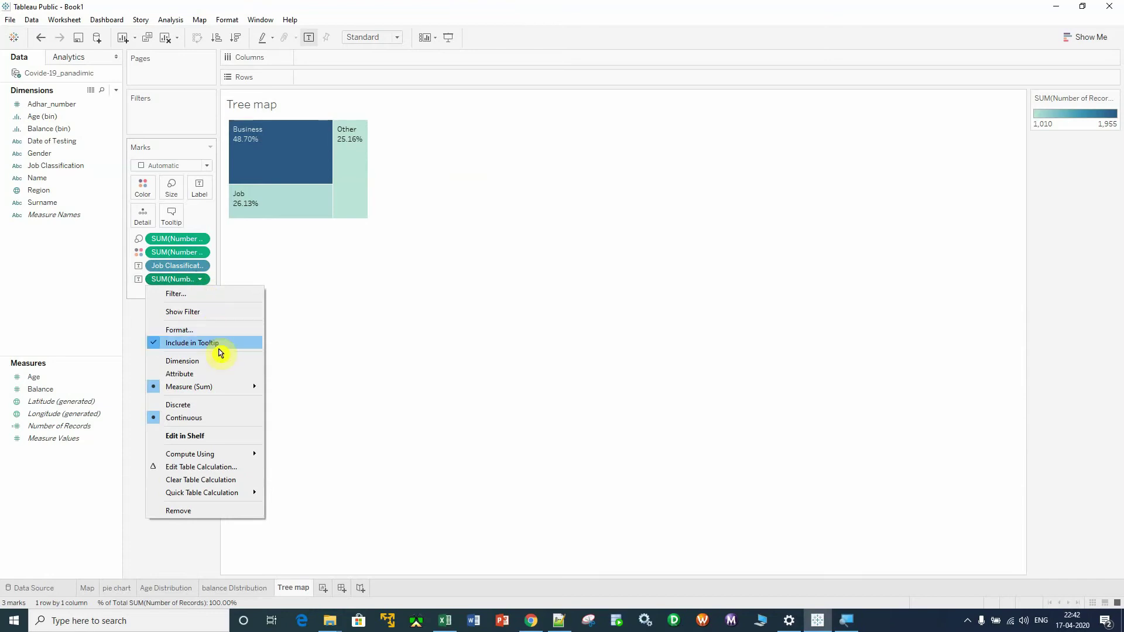
pyautogui.click(197, 337)
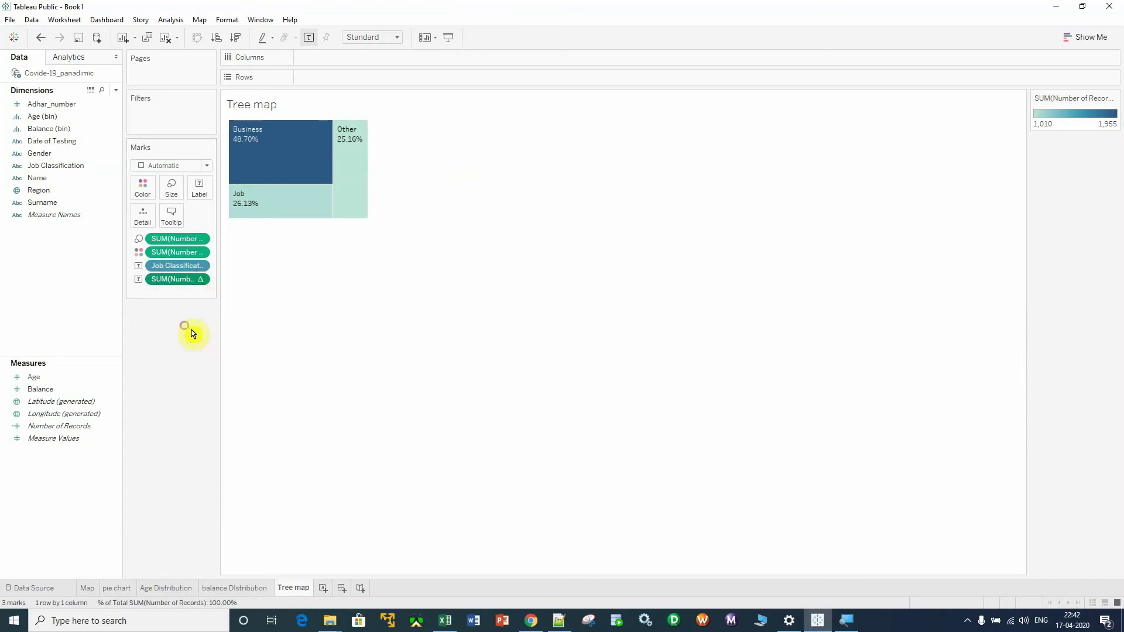
pyautogui.click(111, 169)
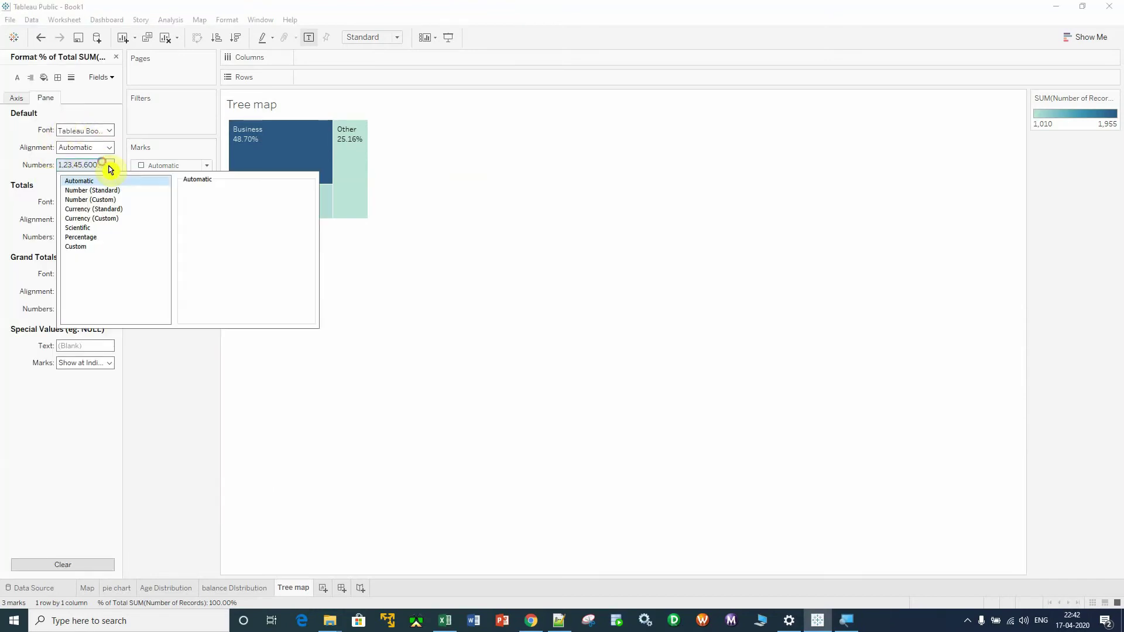
pyautogui.click(94, 237)
pyautogui.click(185, 201)
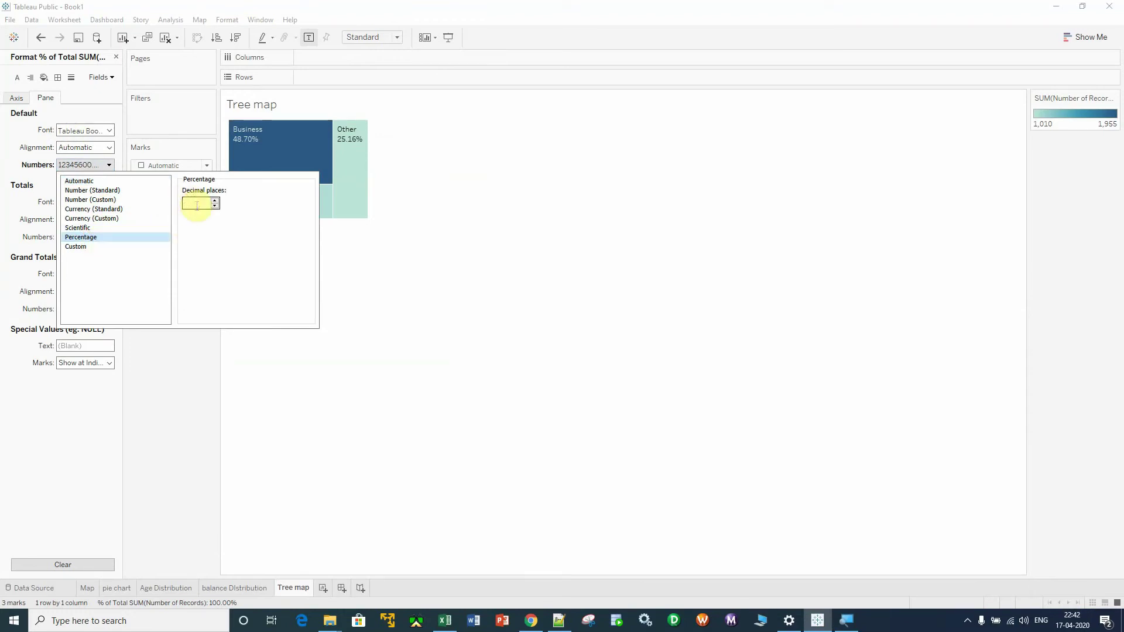
pyautogui.click(402, 283)
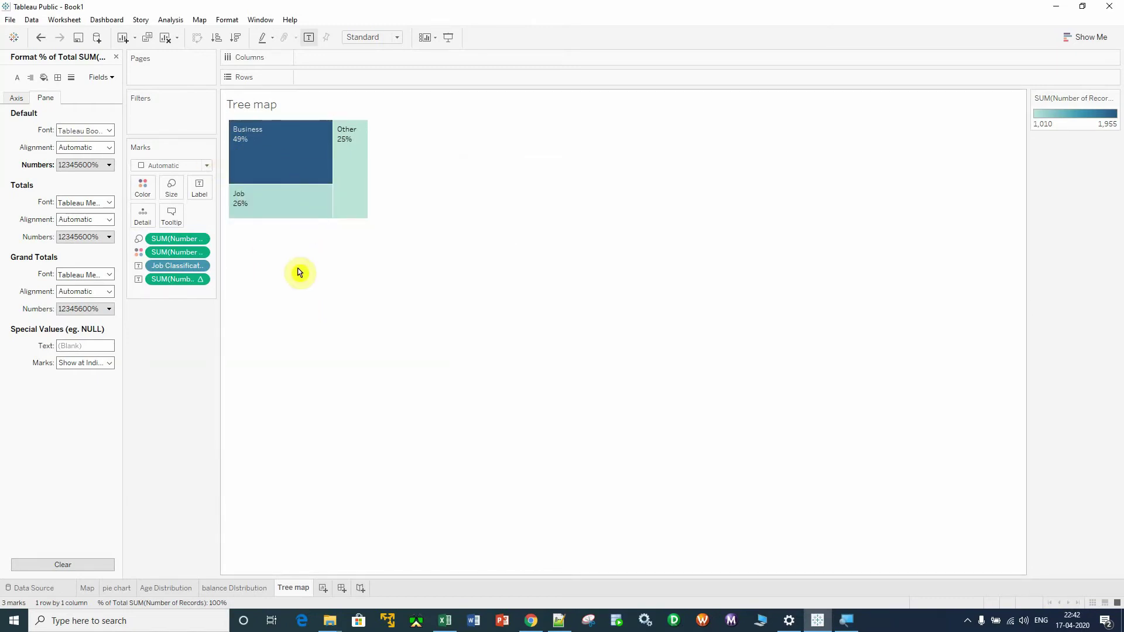
pyautogui.click(117, 57)
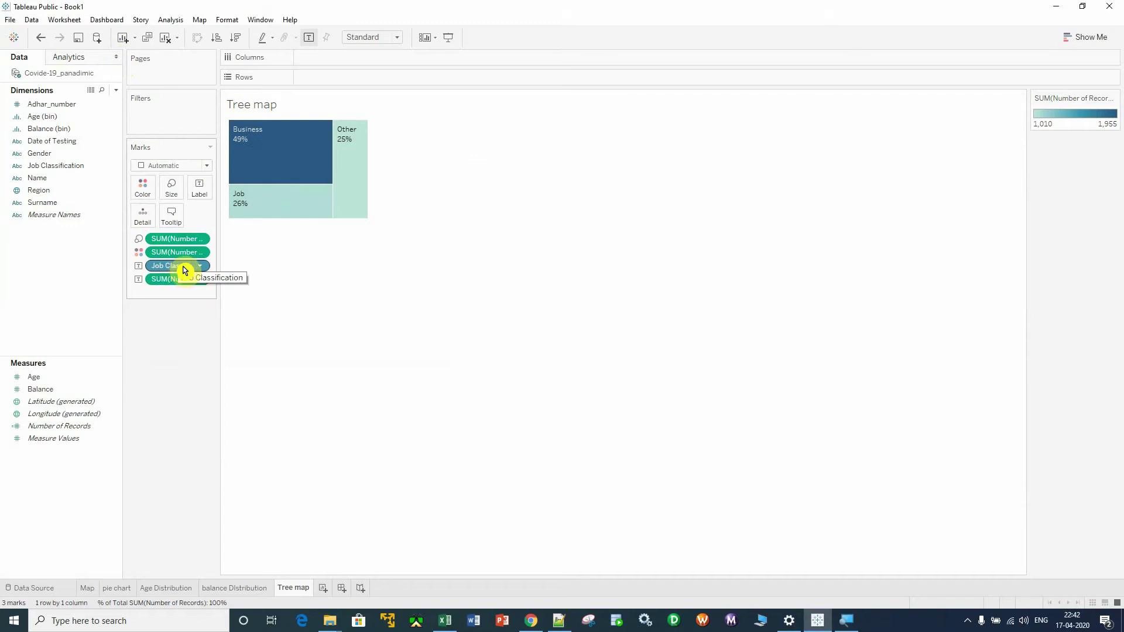
# Step: Color the treemap blocks by Job Classification while keeping Job Classification as a label
pyautogui.moveTo(183, 269); pyautogui.dragTo(142, 188)
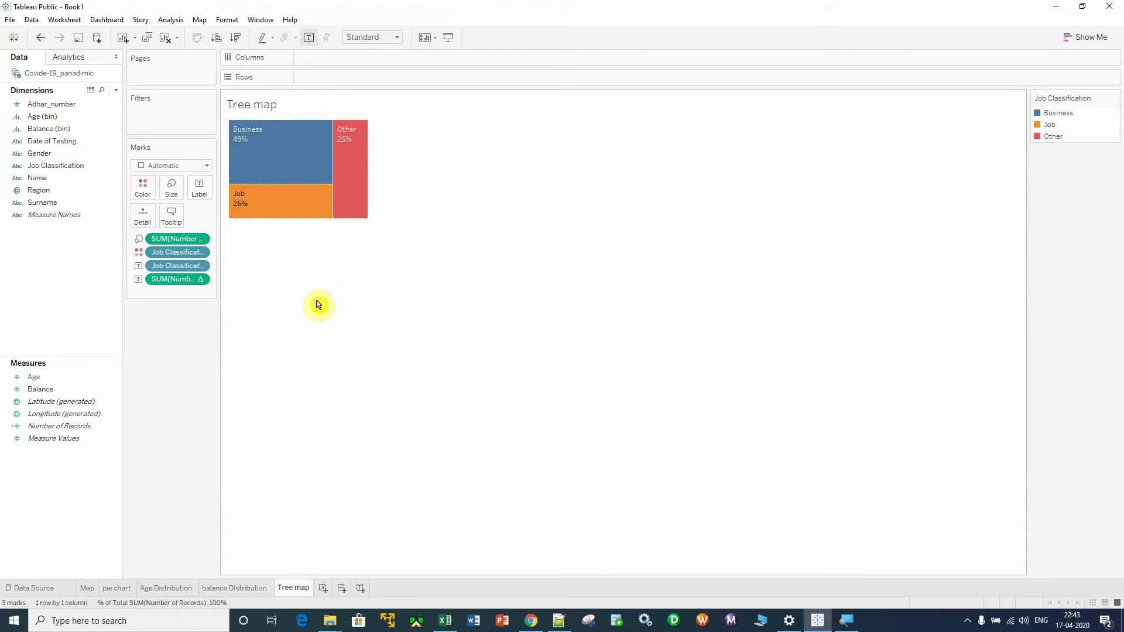
pyautogui.hotkey('ctrl', 'z')
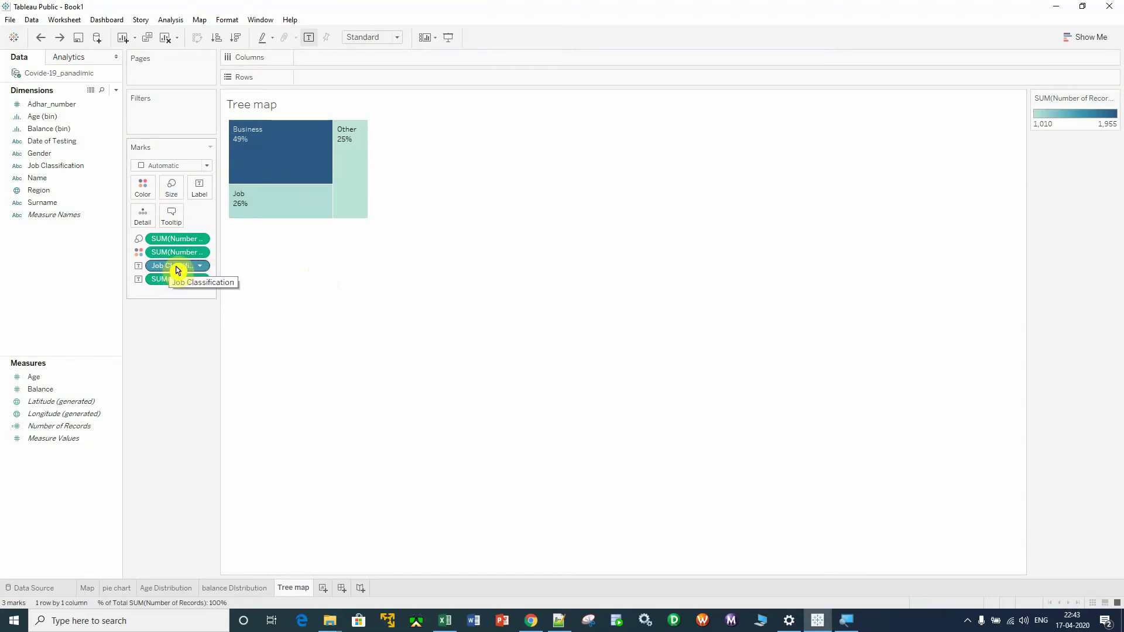
pyautogui.moveTo(178, 270); pyautogui.dragTo(146, 199)
pyautogui.moveTo(175, 259); pyautogui.dragTo(150, 189)
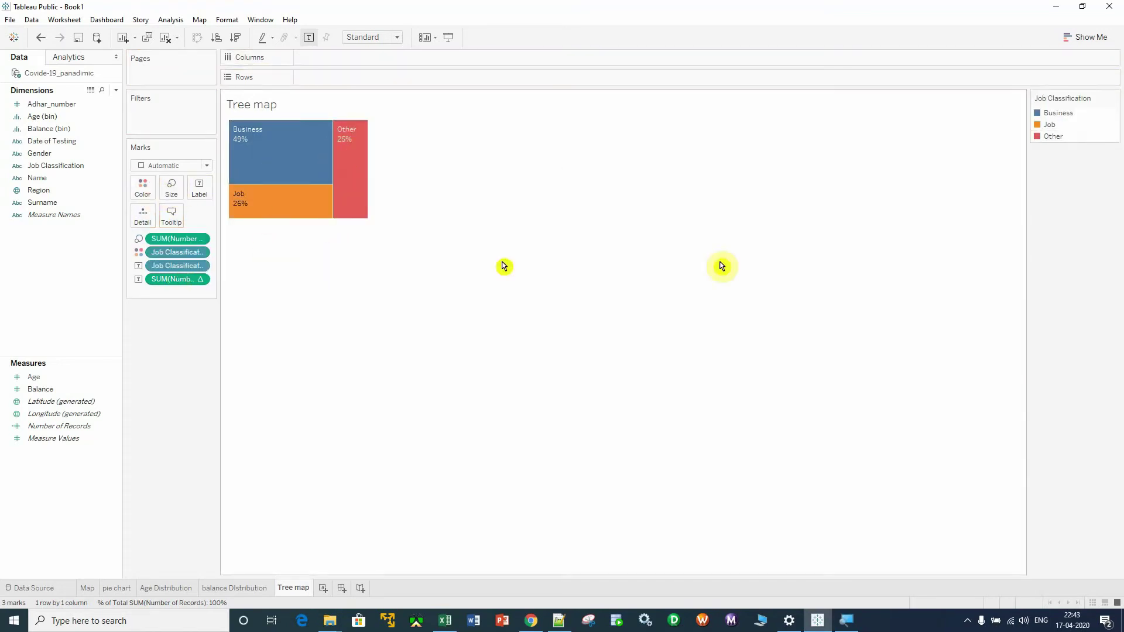
# Step: Move the Job Classification color legend directly below the Marks card
pyautogui.moveTo(1076, 96); pyautogui.dragTo(153, 347)
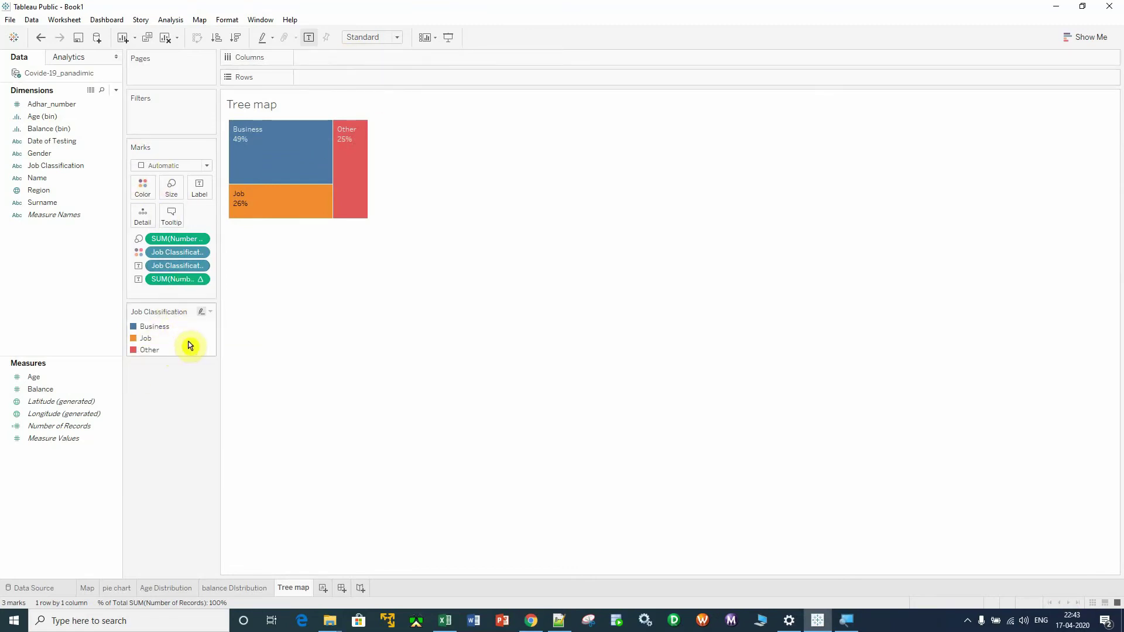
pyautogui.moveTo(278, 163)
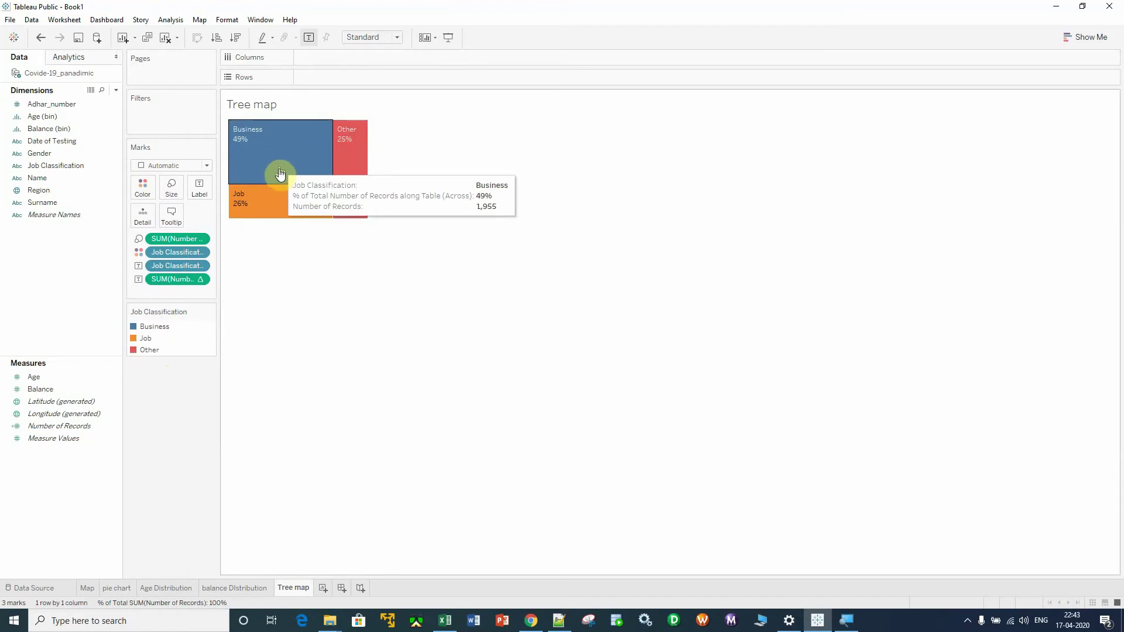
pyautogui.moveTo(278, 212)
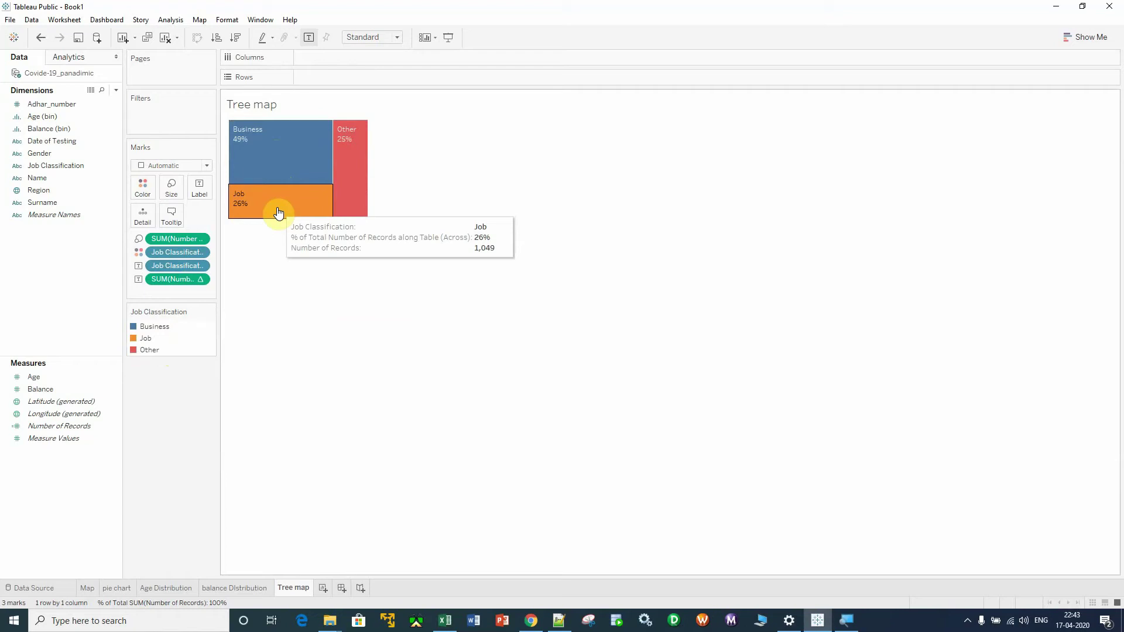
pyautogui.moveTo(355, 155)
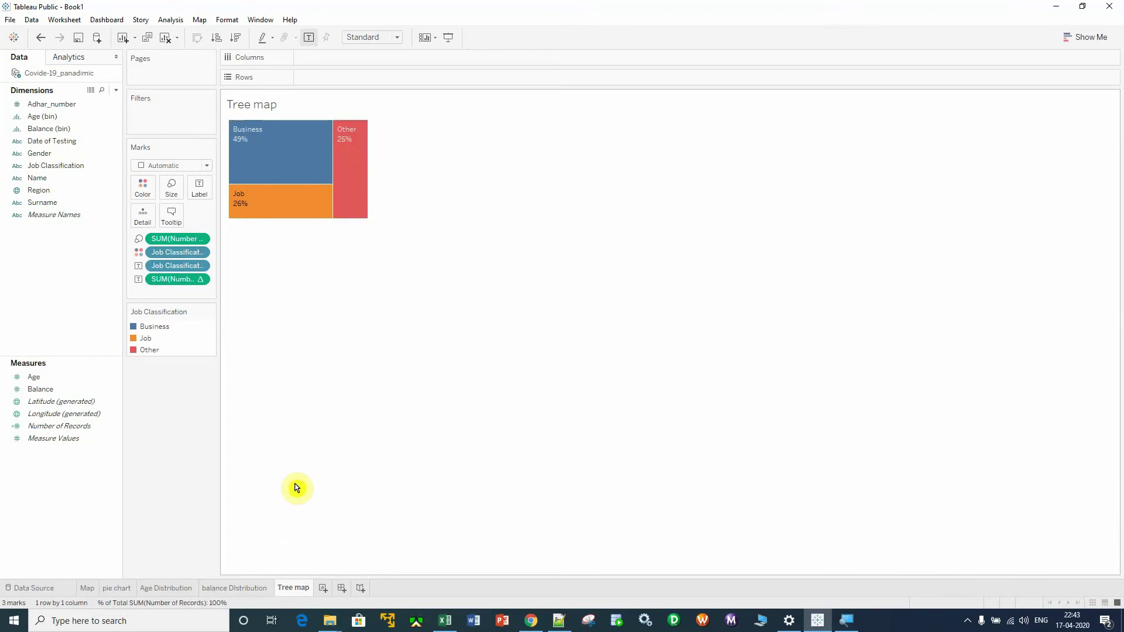
# Step: Review the Age Distribution and balance DIstribution sheets, ending on the Age Distribution sheet
pyautogui.click(169, 588)
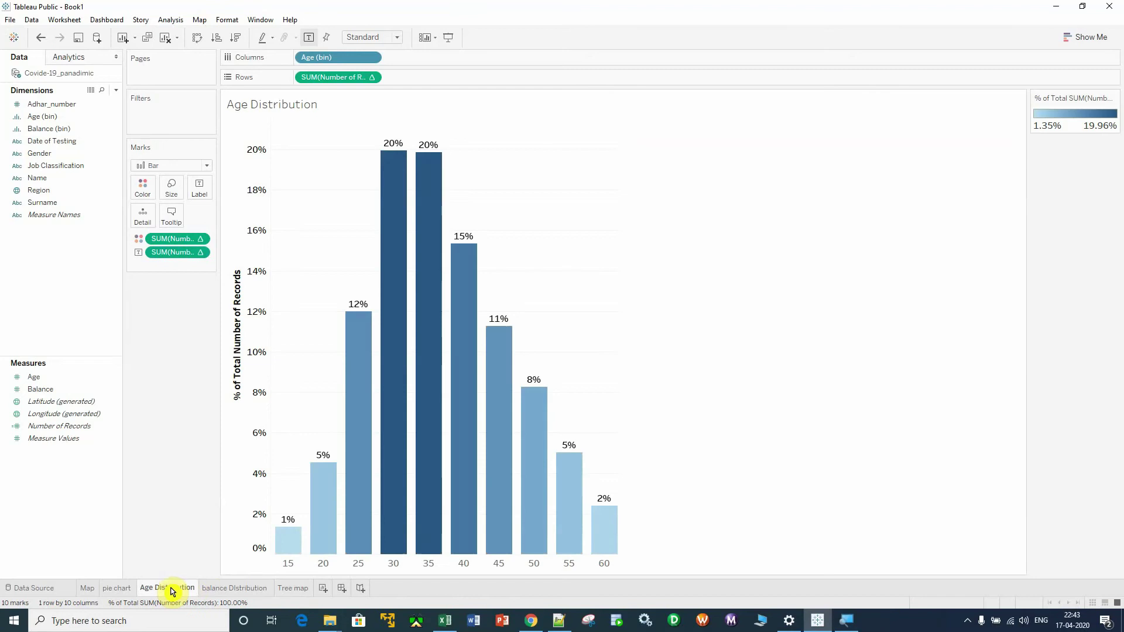
pyautogui.click(233, 588)
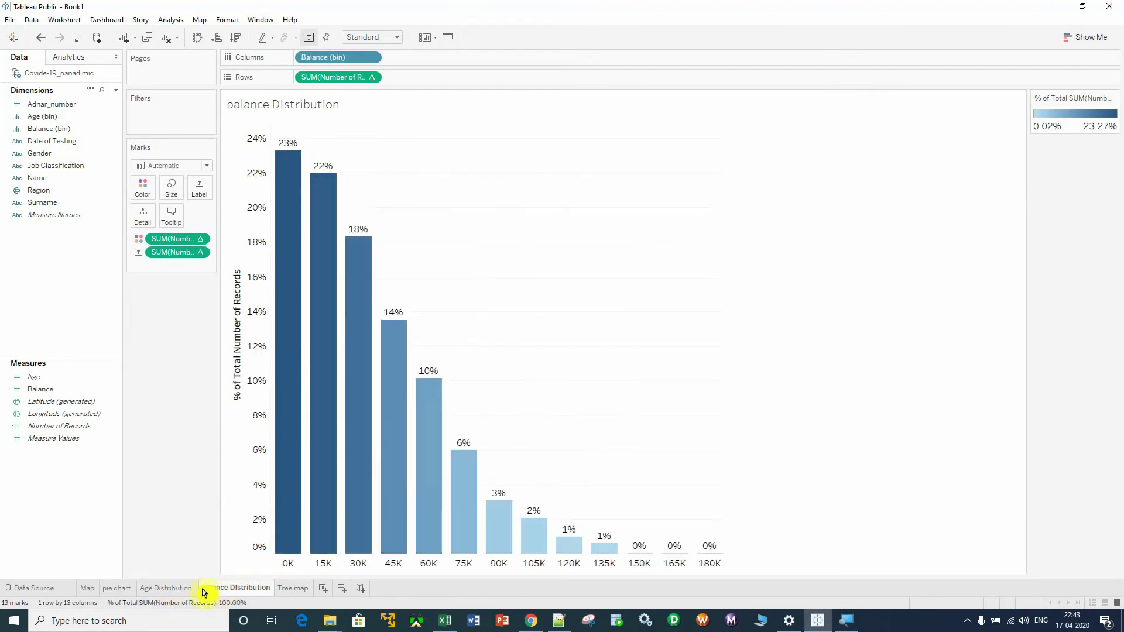
pyautogui.click(168, 588)
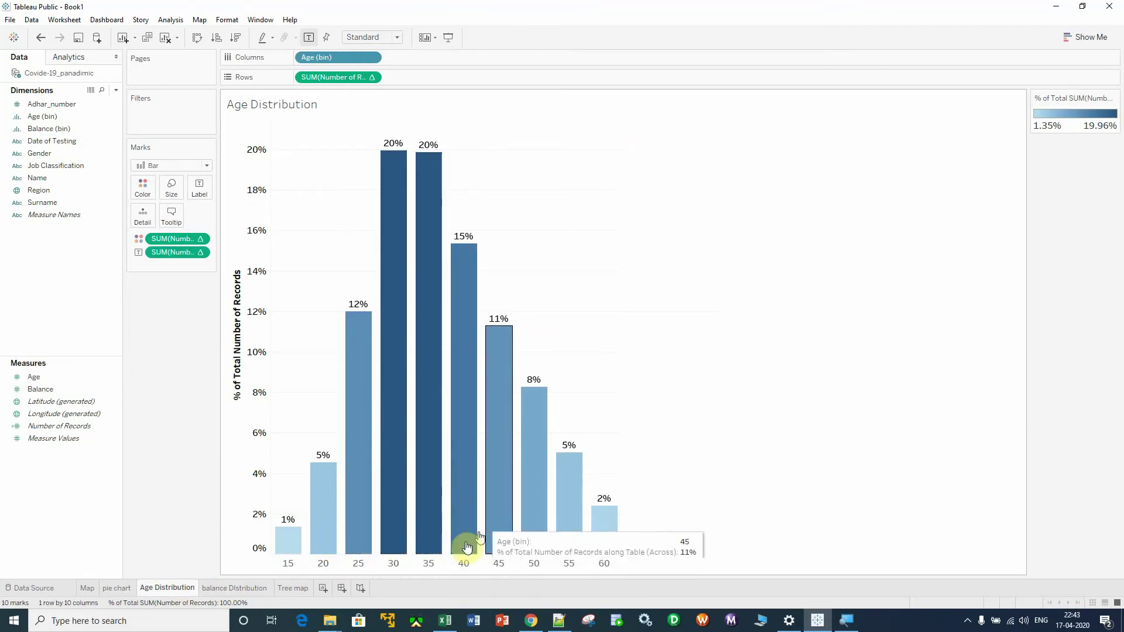
pyautogui.click(86, 120)
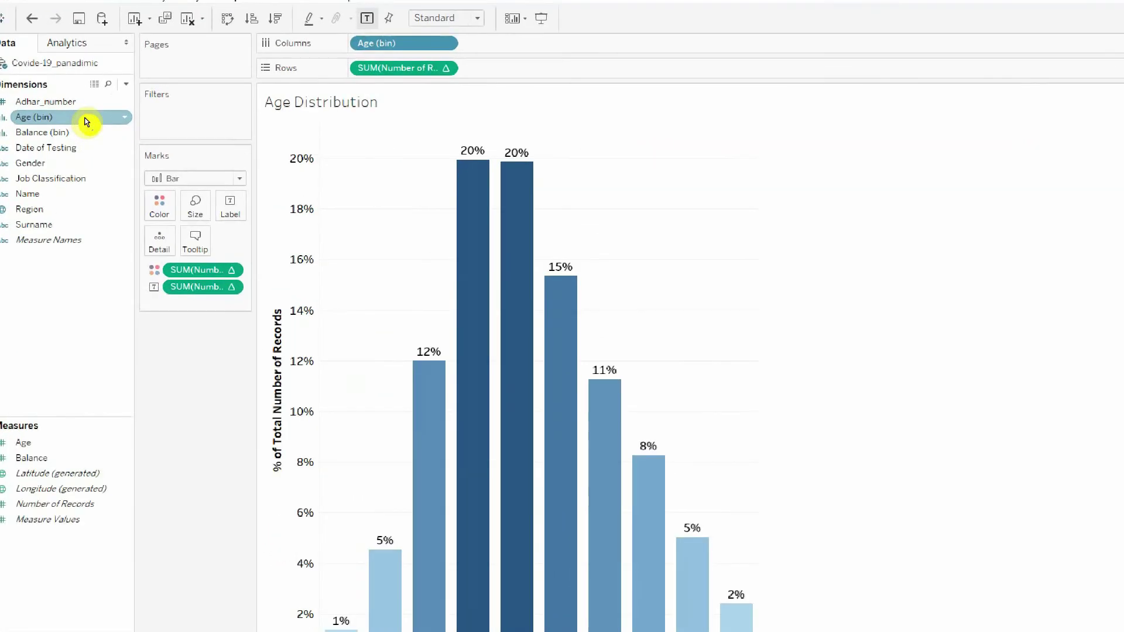
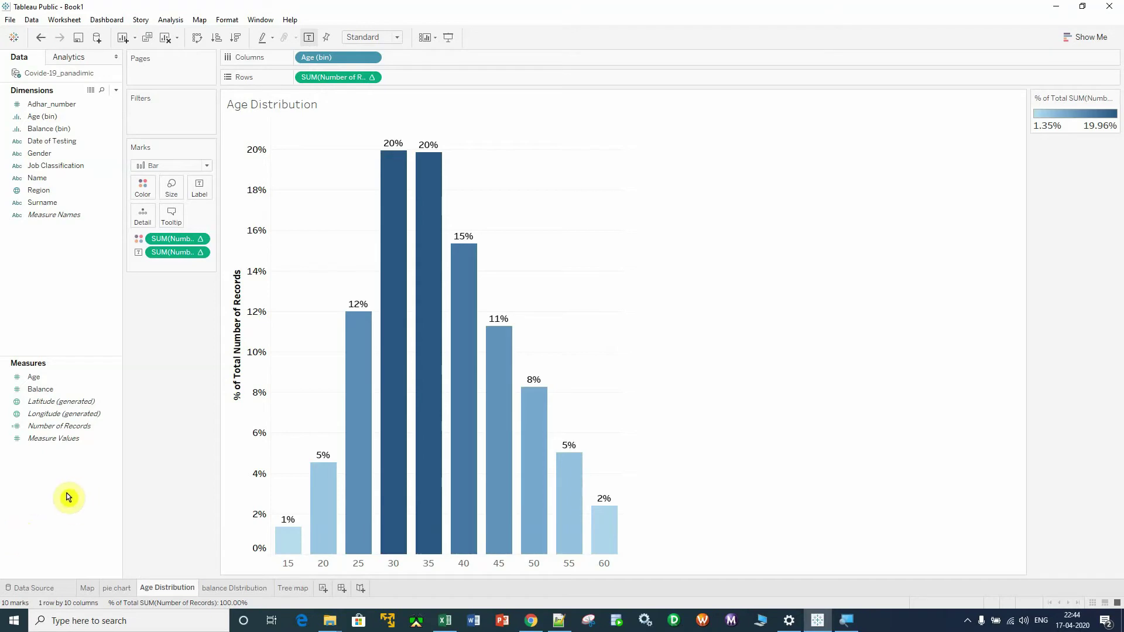
# Step: Start a new float parameter named Age Bracket with a current value of 5
pyautogui.rightClick(59, 510)
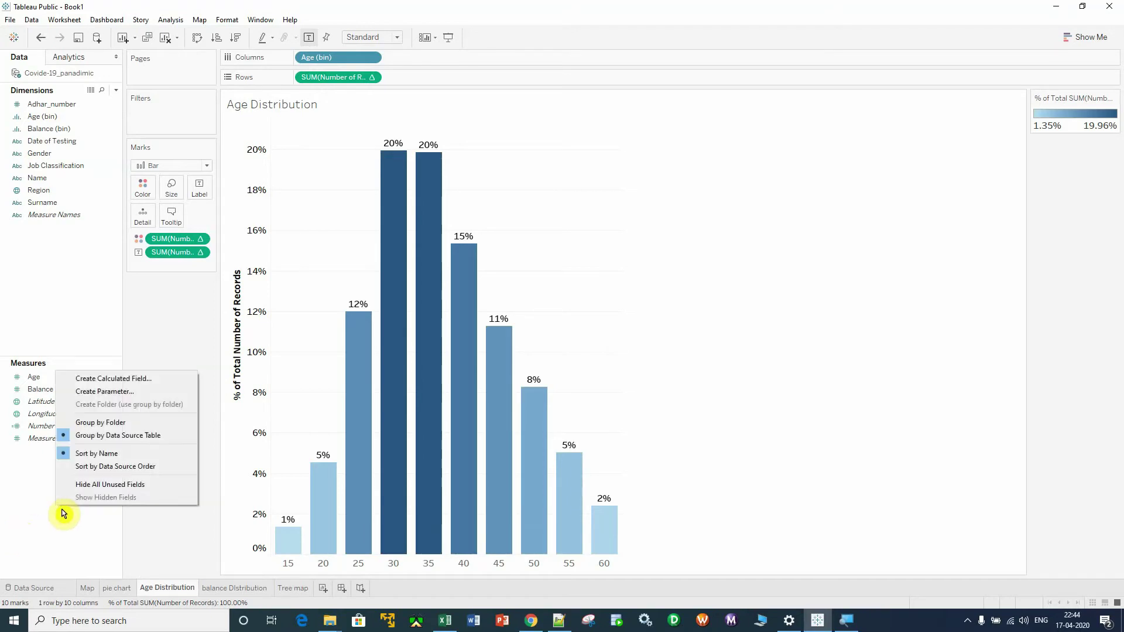
pyautogui.click(163, 396)
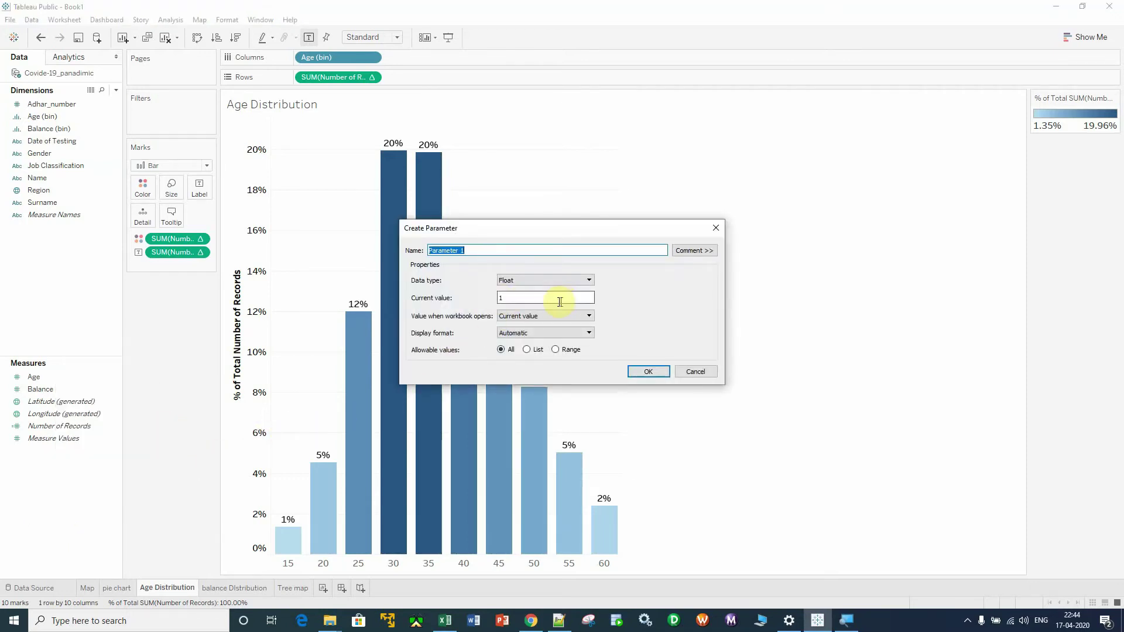
pyautogui.press('BackSpace')
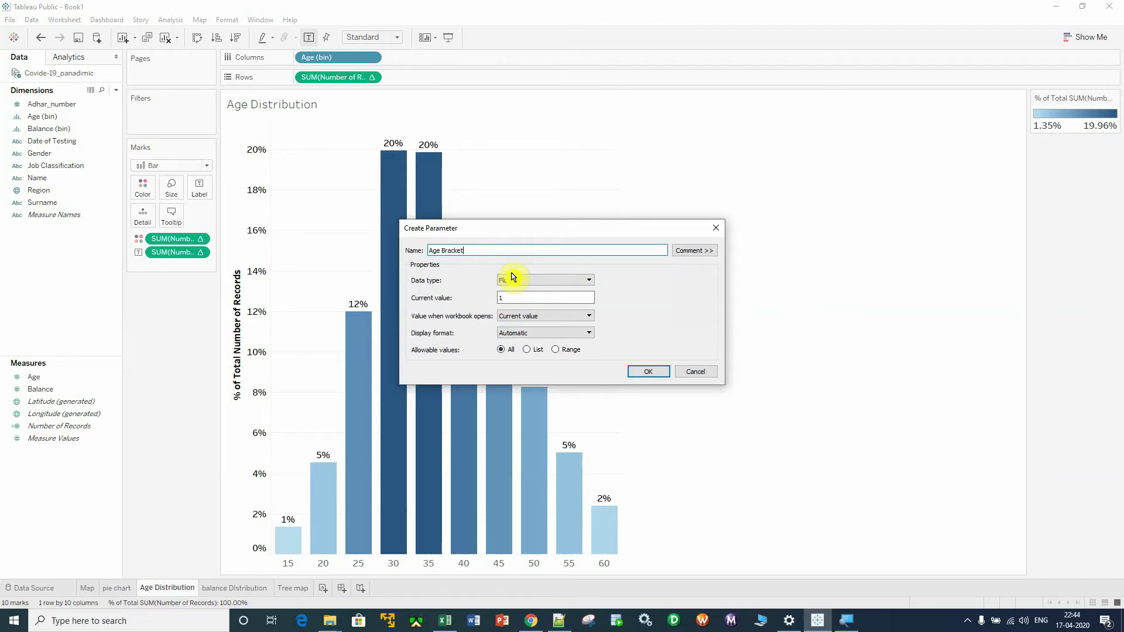
pyautogui.click(547, 295)
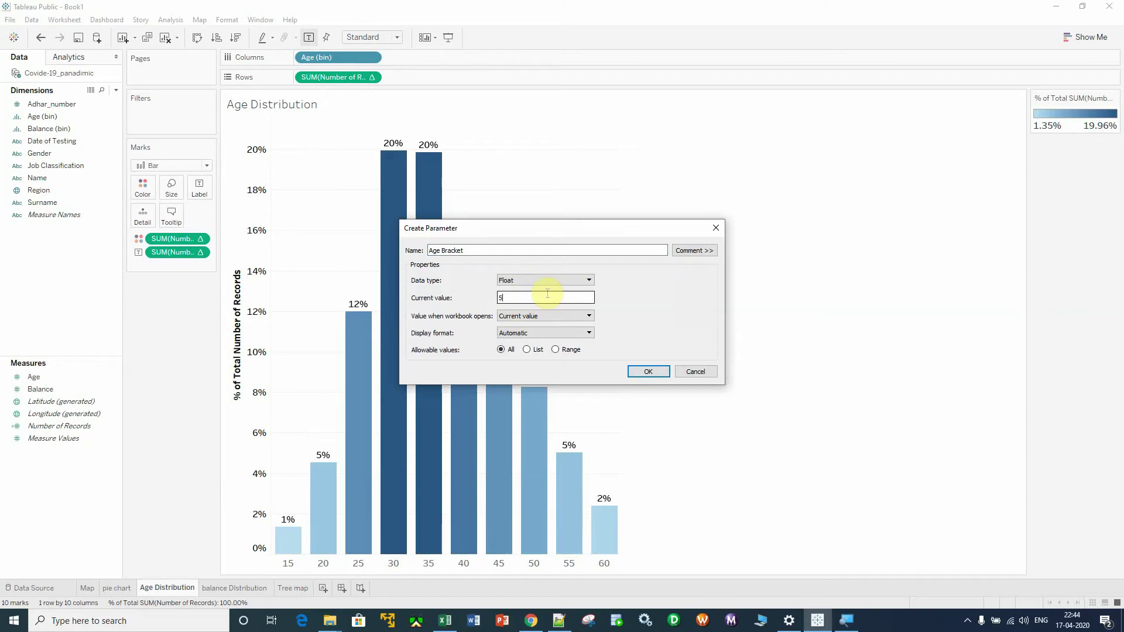
# Step: Restrict the Age Bracket parameter to a range from 5 to 25 with a fixed step size, and create it
pyautogui.click(555, 351)
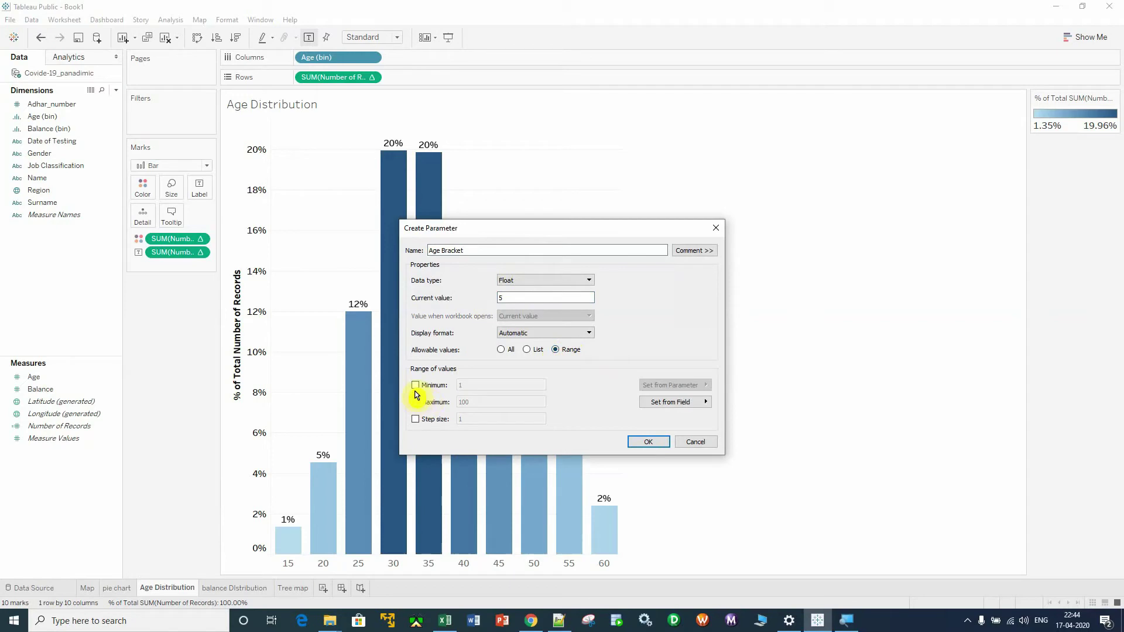
pyautogui.click(412, 386)
pyautogui.click(415, 385)
pyautogui.click(478, 381)
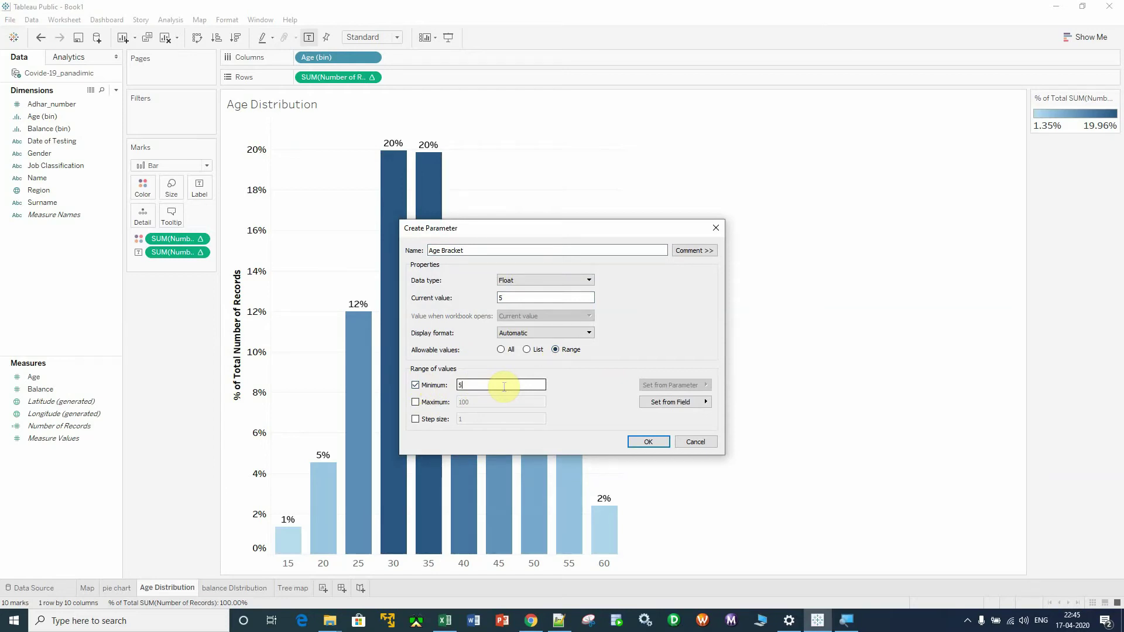
pyautogui.click(415, 402)
pyautogui.click(483, 402)
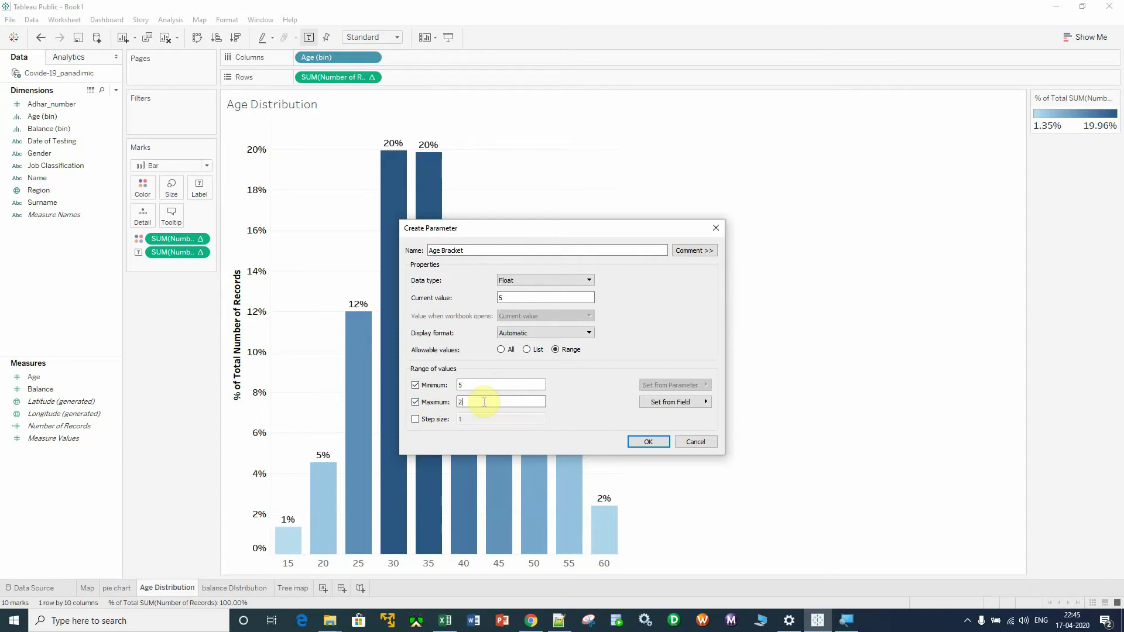
pyautogui.click(418, 416)
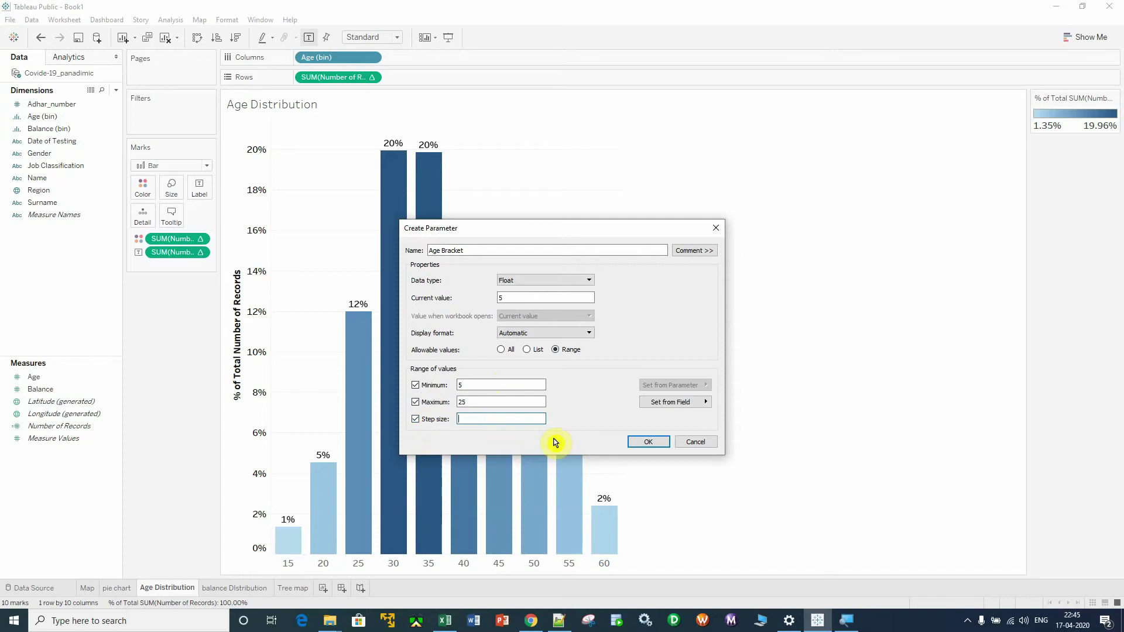
pyautogui.click(648, 443)
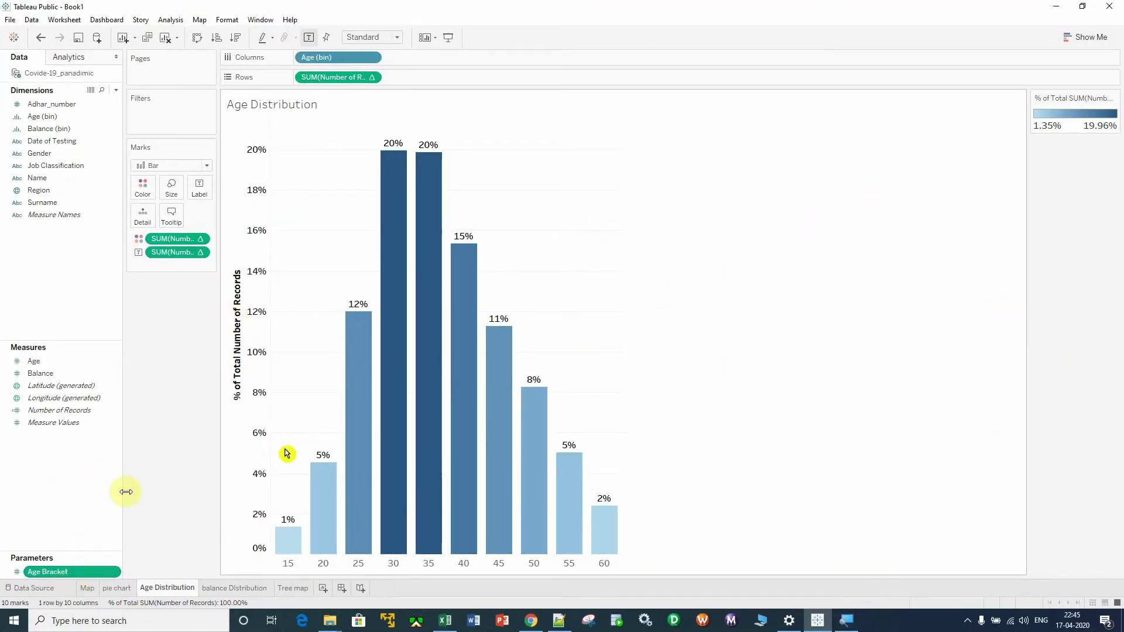
# Step: Show the Age Bracket parameter control on the Age Distribution sheet
pyautogui.moveTo(362, 375)
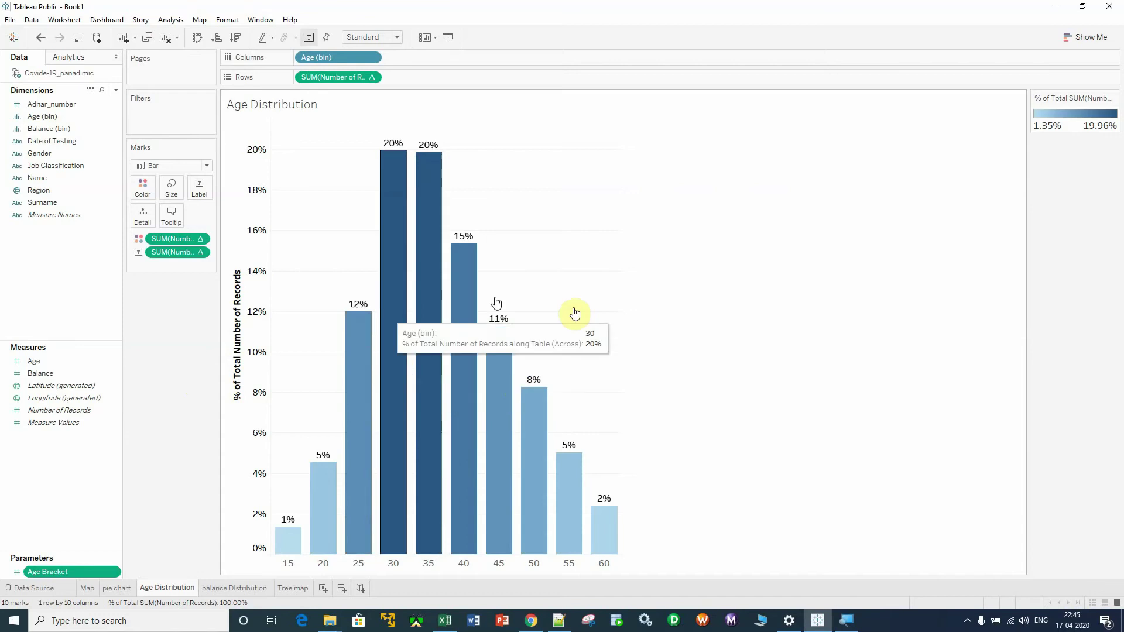
pyautogui.rightClick(78, 566)
pyautogui.click(143, 380)
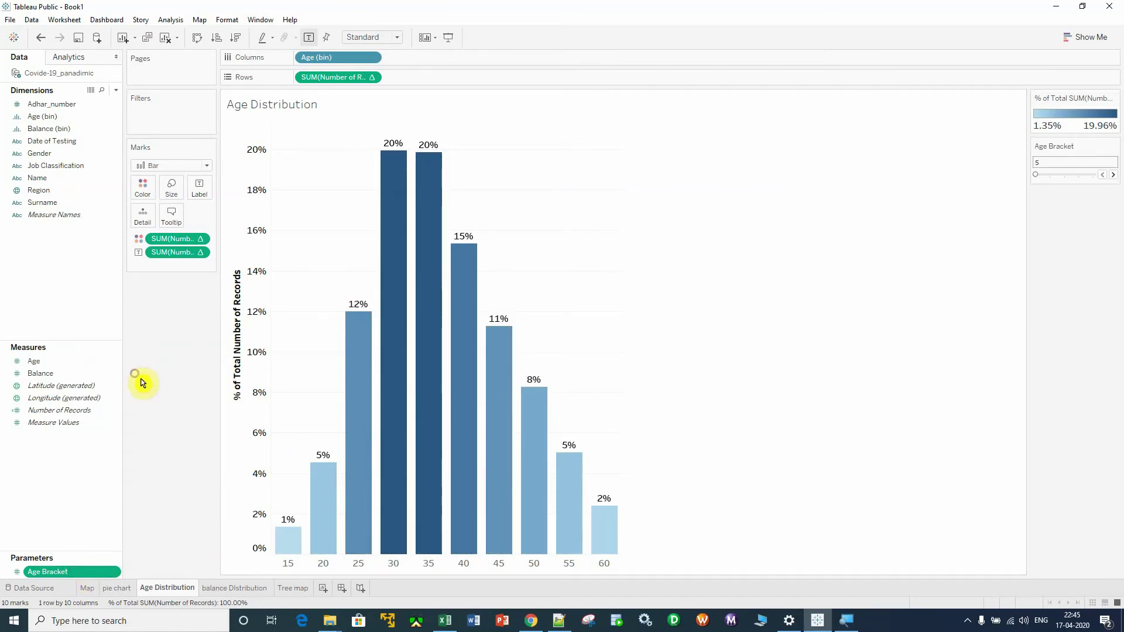
# Step: Try the Age Bracket control at values up to 20 and return it to 5
pyautogui.click(1115, 174)
pyautogui.click(1113, 174)
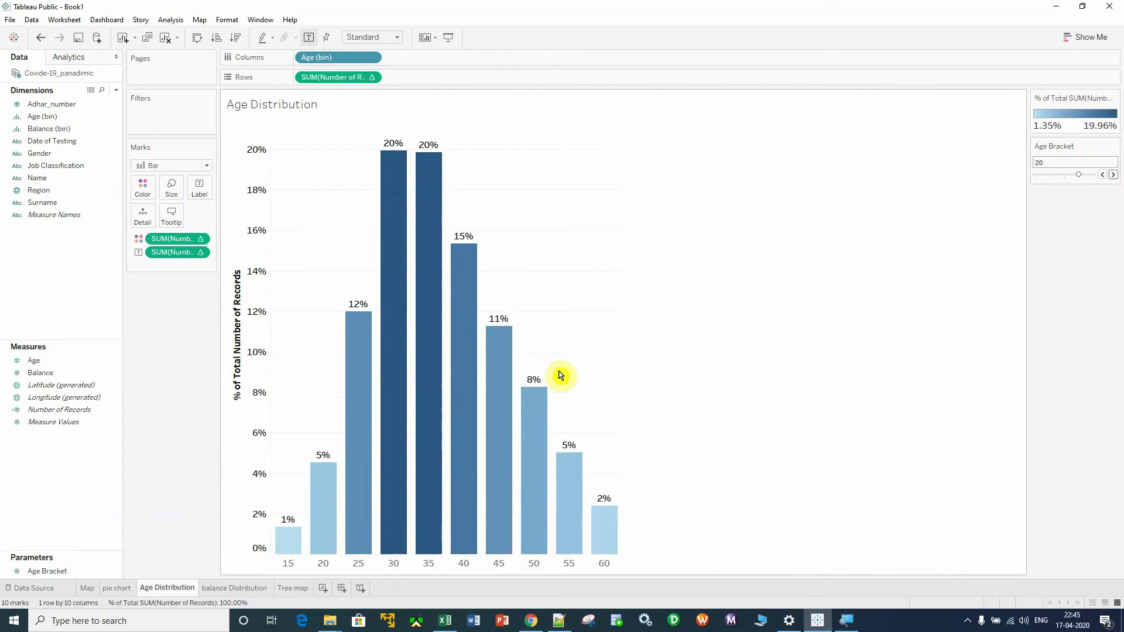
pyautogui.click(1102, 174)
pyautogui.moveTo(1066, 172); pyautogui.dragTo(1039, 174)
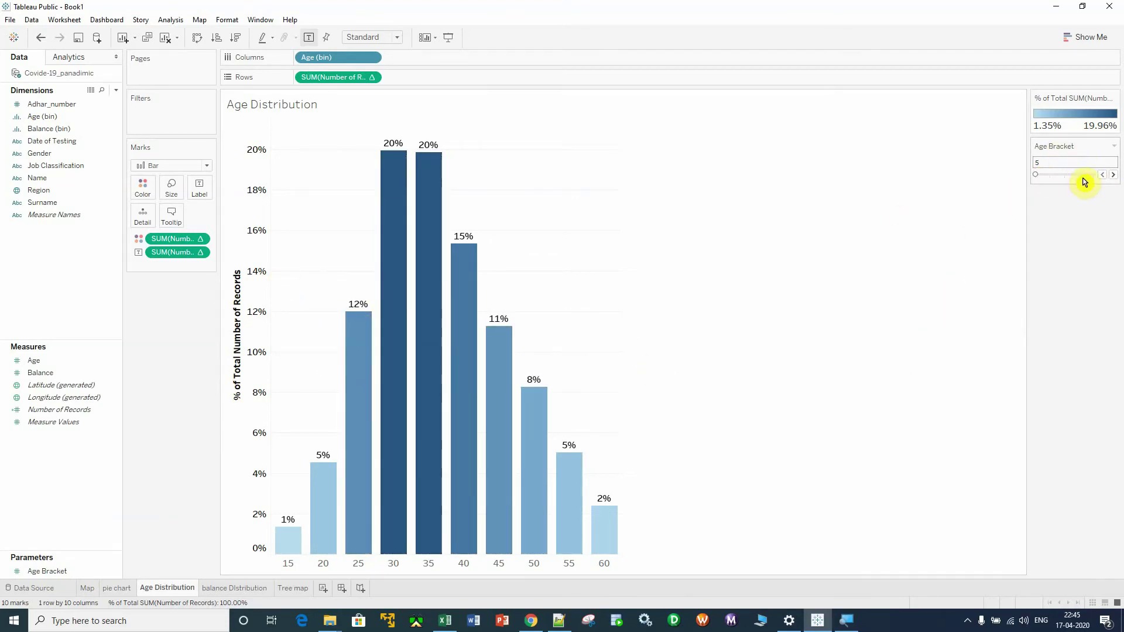
# Step: Edit the Age (bin) field so that its size of bins comes from the Age Bracket parameter
pyautogui.click(71, 117)
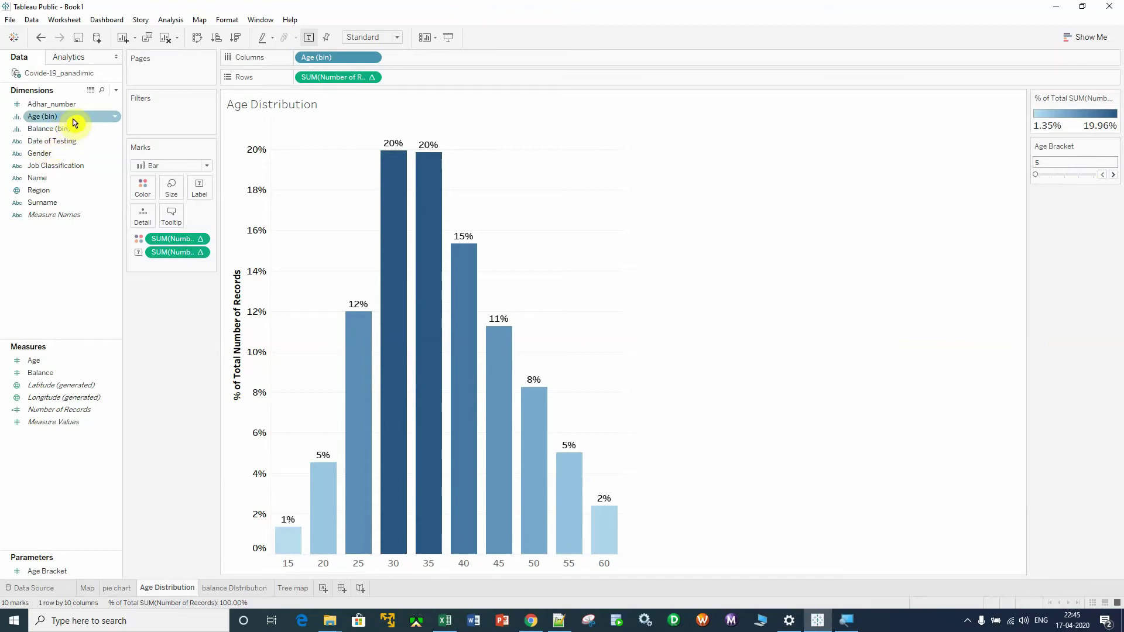
pyautogui.click(118, 119)
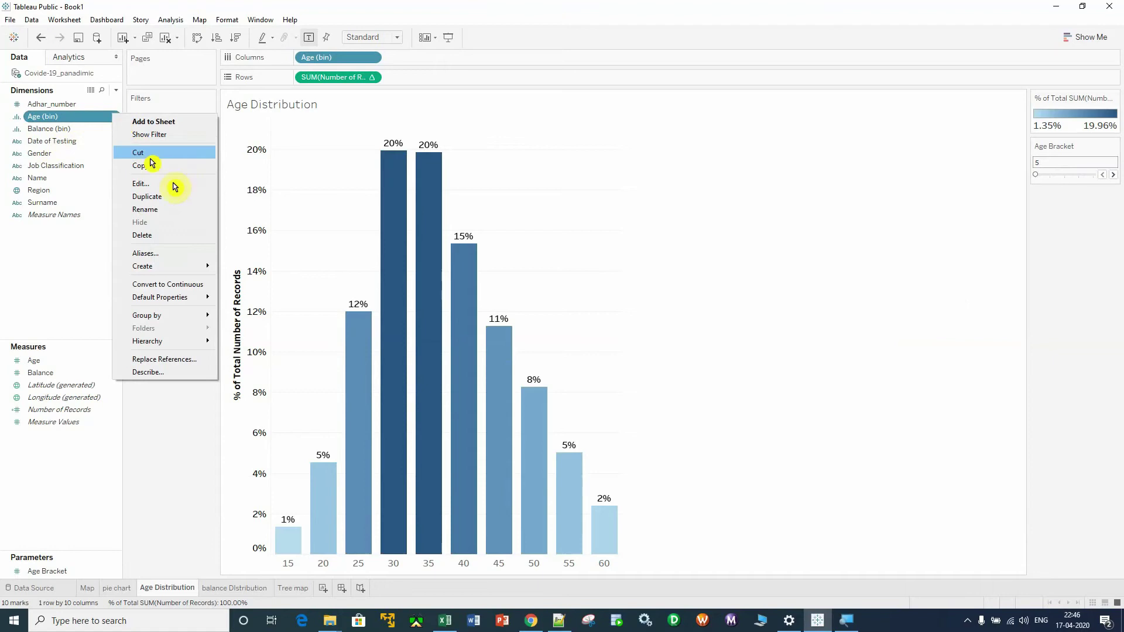
pyautogui.click(163, 185)
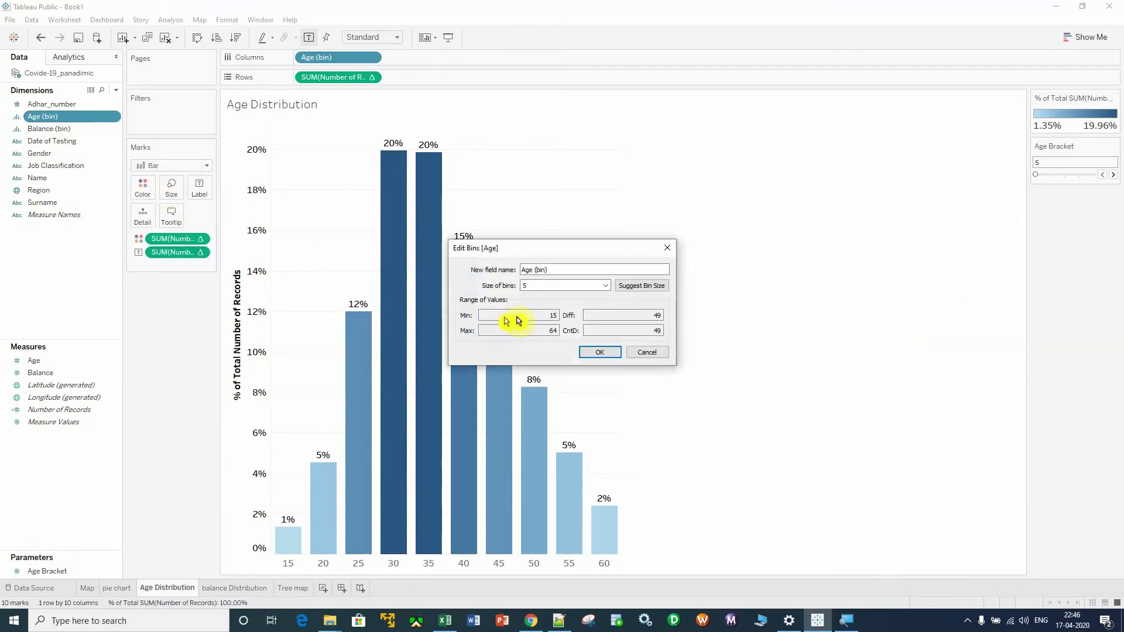
pyautogui.click(599, 284)
pyautogui.click(608, 286)
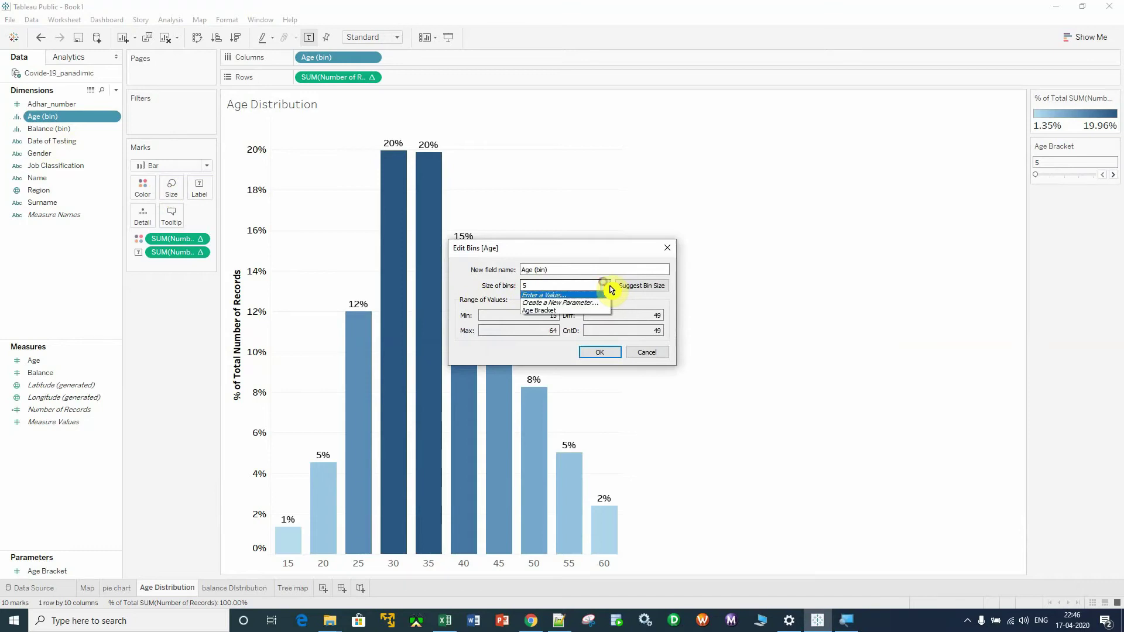
pyautogui.click(582, 311)
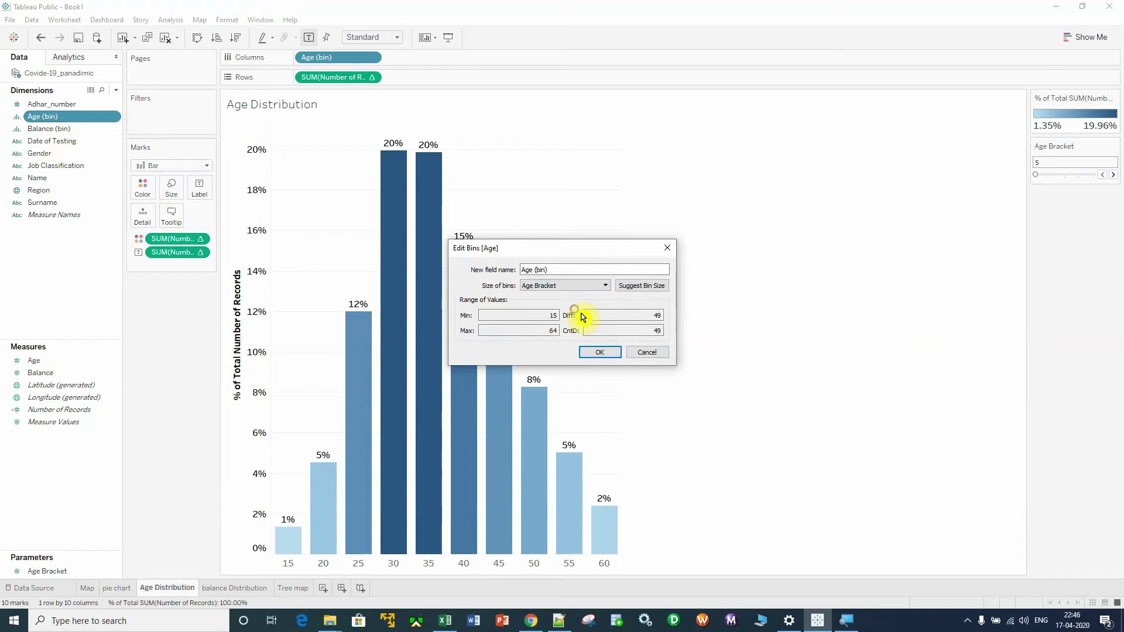
pyautogui.click(599, 352)
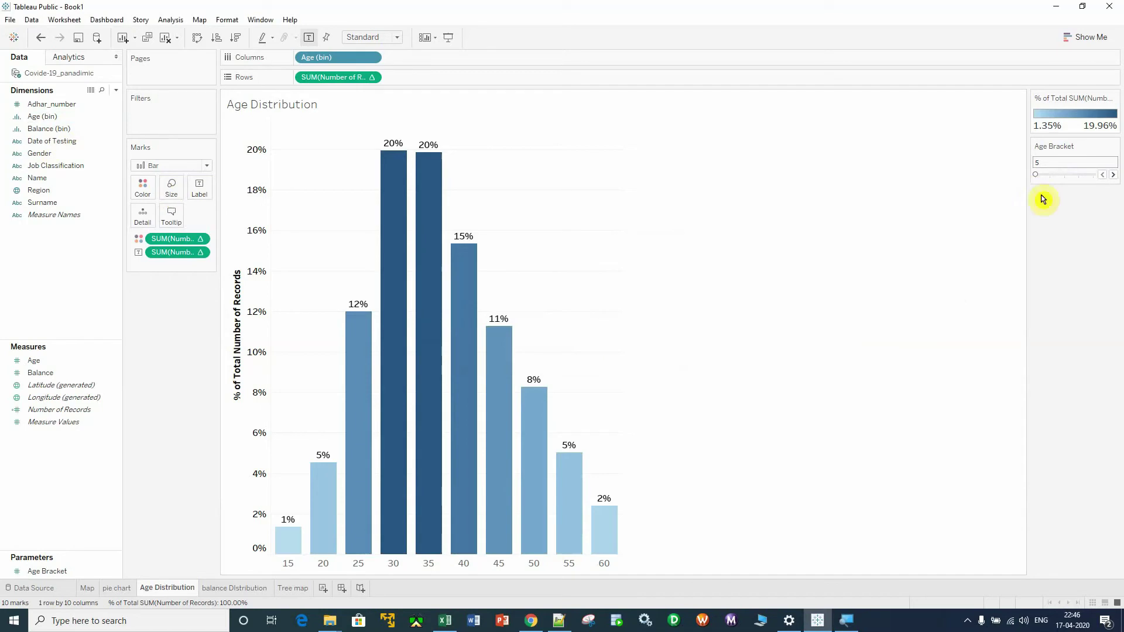
# Step: Test the parameter-driven age bins by setting Age Bracket to 10, and return it to 5
pyautogui.moveTo(1055, 179)
pyautogui.mouseDown()
pyautogui.moveTo(1071, 170)
pyautogui.moveTo(1079, 181)
pyautogui.moveTo(1039, 179)
pyautogui.mouseUp()
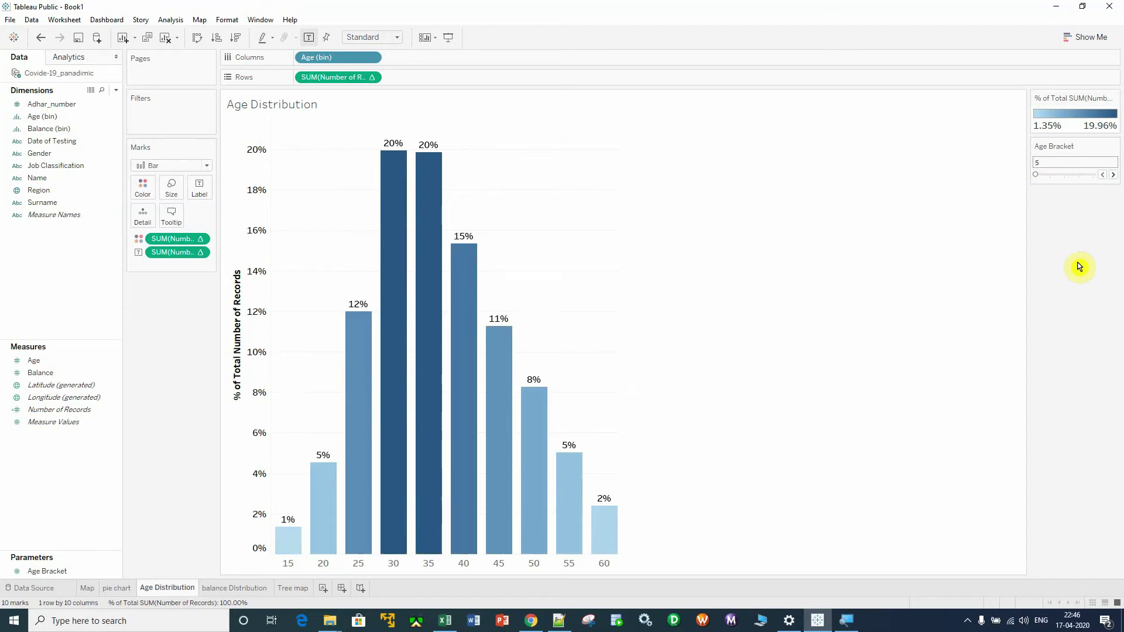
pyautogui.moveTo(1037, 174); pyautogui.dragTo(1051, 177)
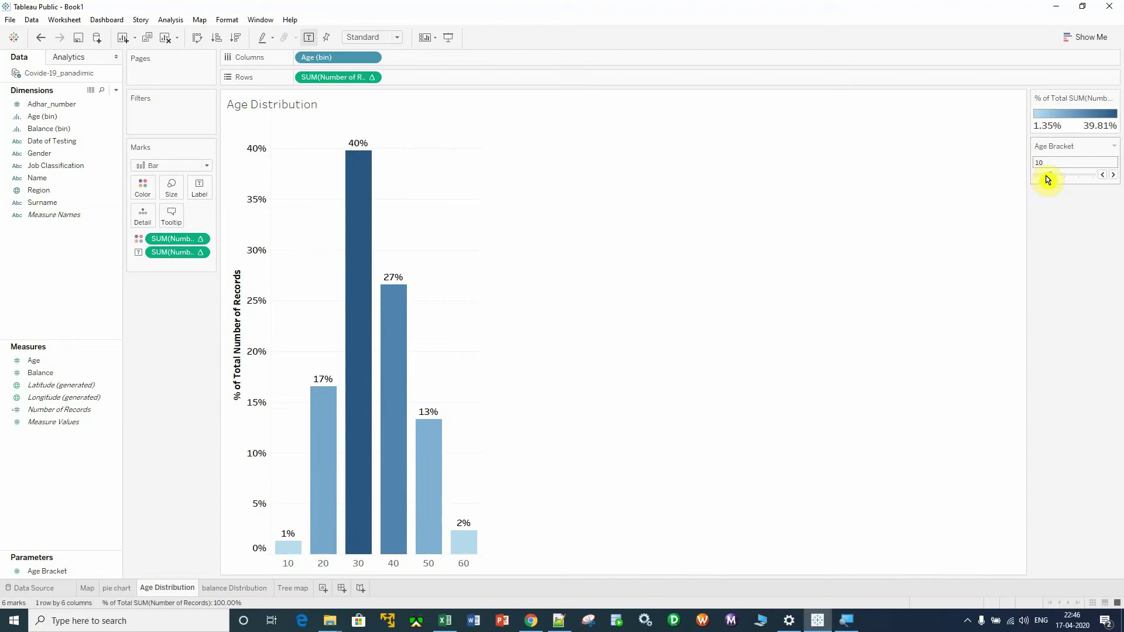
pyautogui.click(1045, 174)
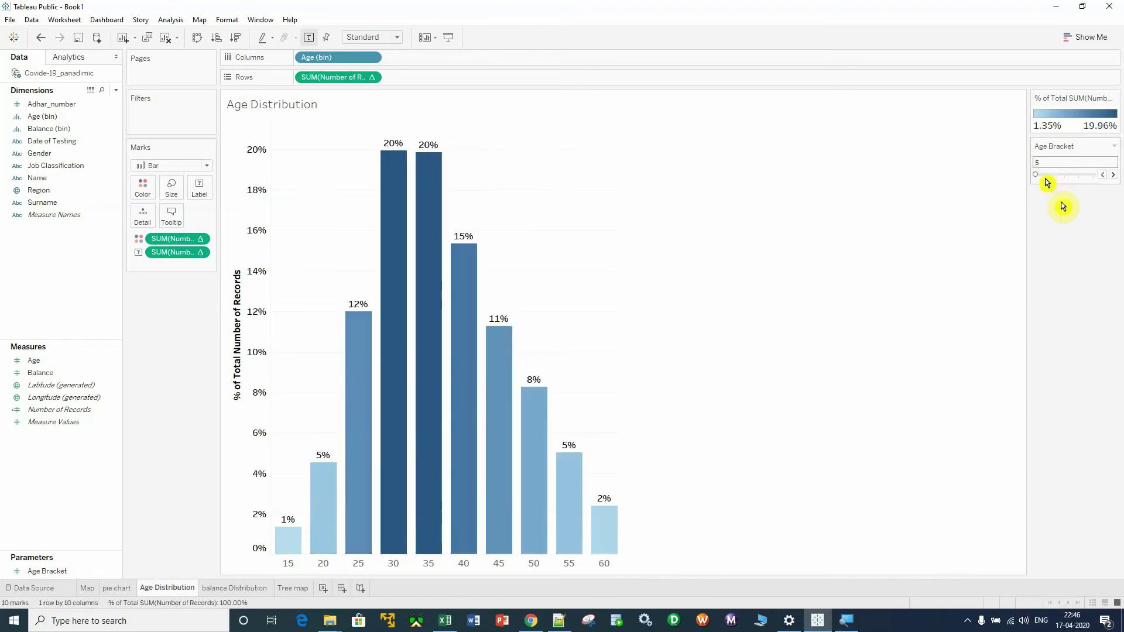
# Step: On the balance DIstribution sheet, start a new float parameter named Balance with a current value of 10,000
pyautogui.click(228, 588)
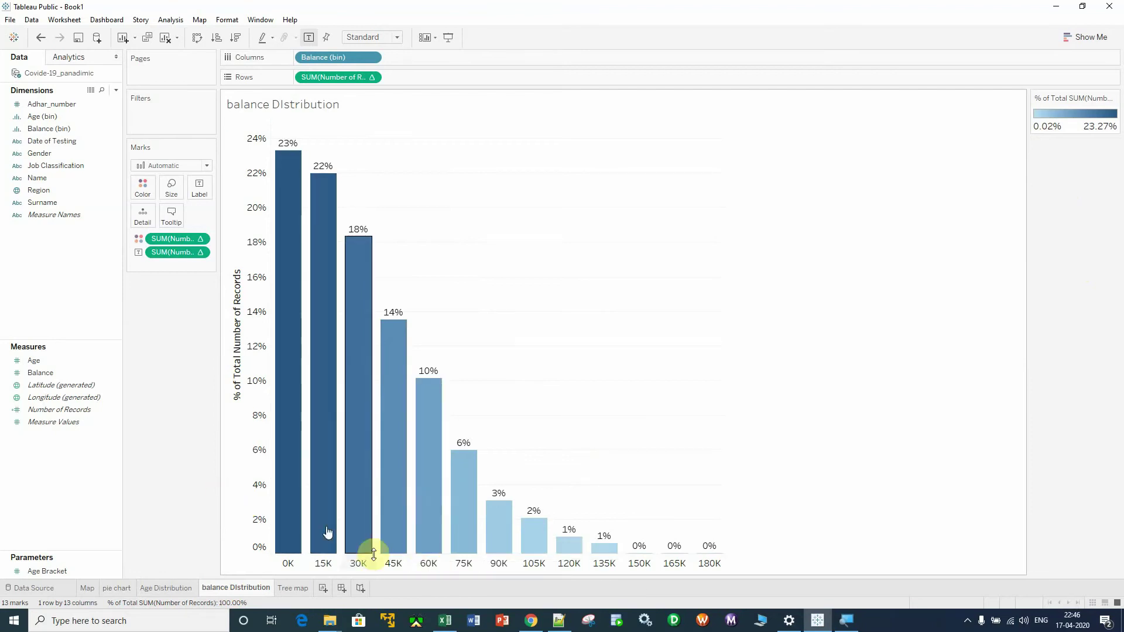
pyautogui.moveTo(291, 485)
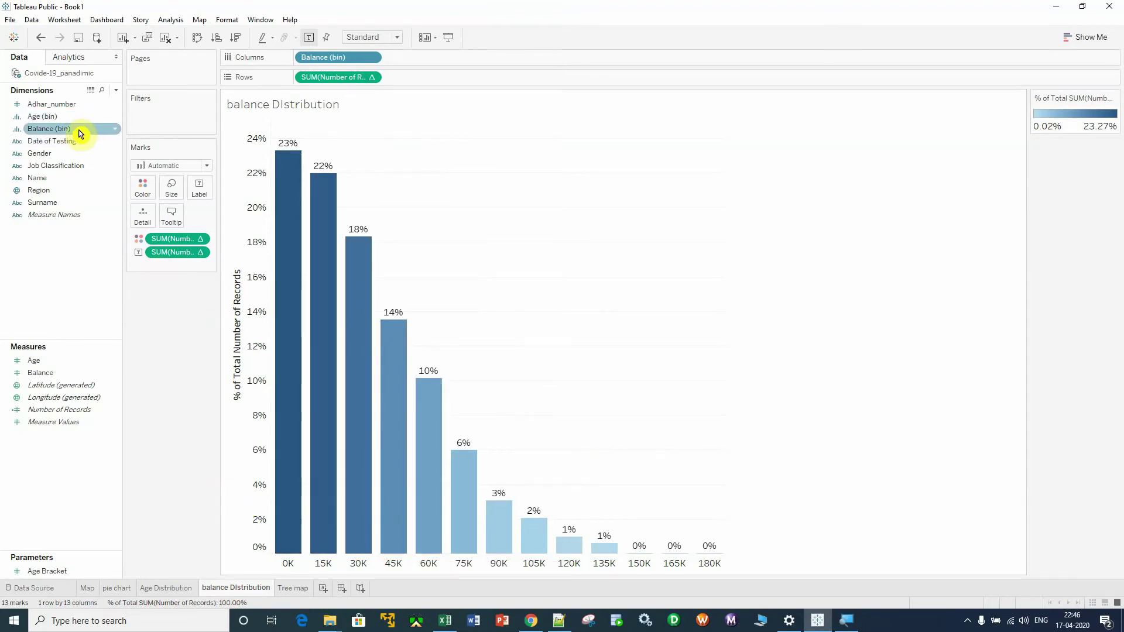
pyautogui.rightClick(38, 471)
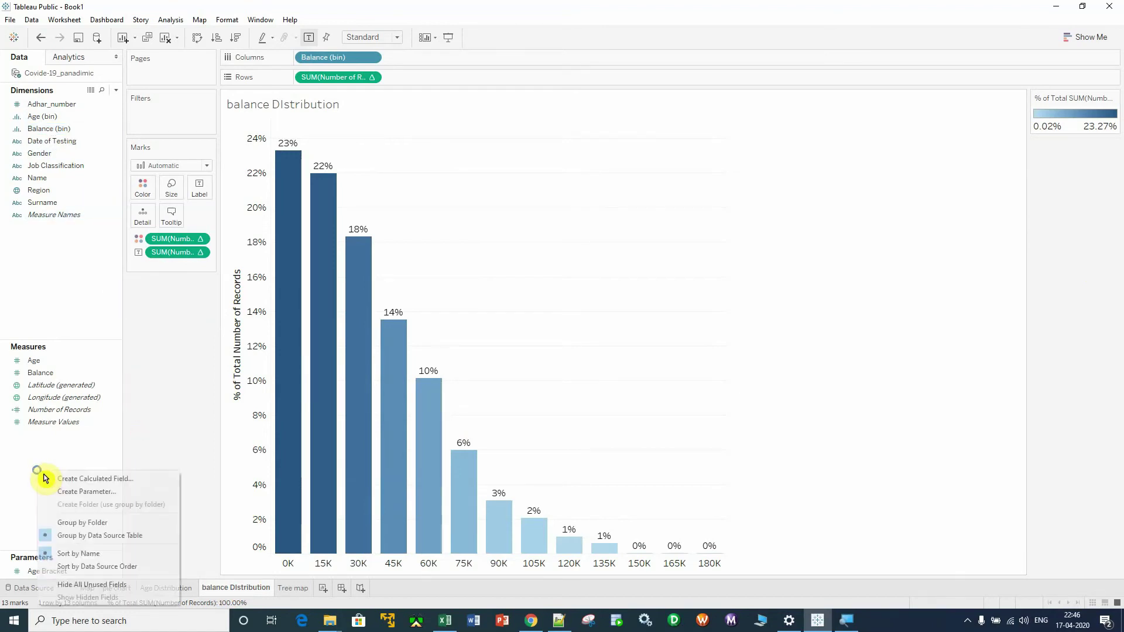
pyautogui.click(114, 492)
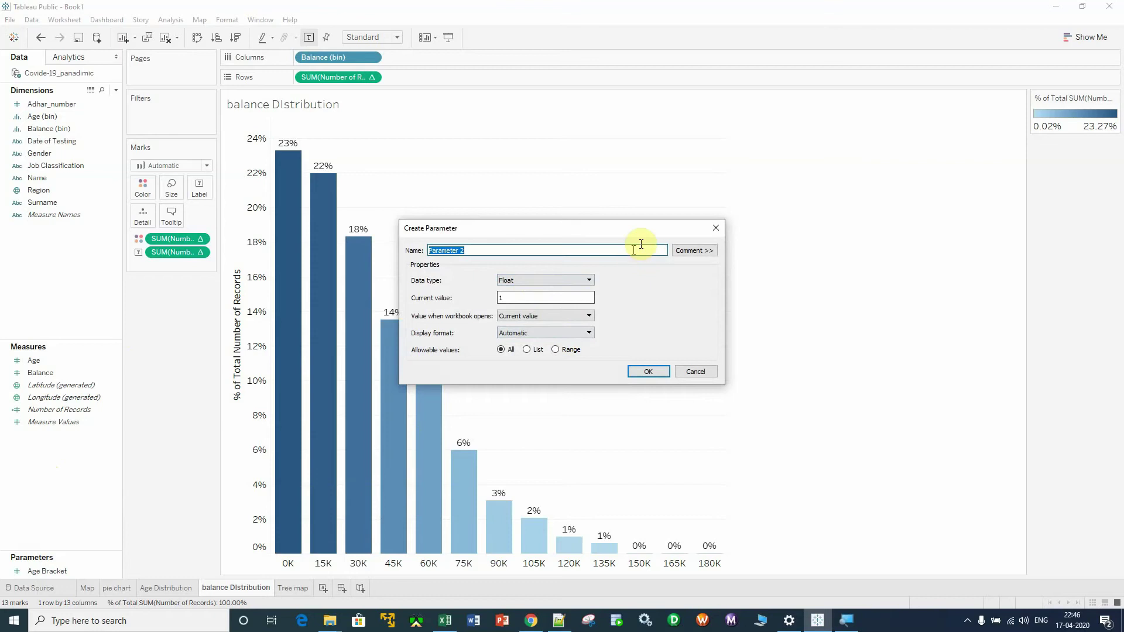
pyautogui.press('BackSpace')
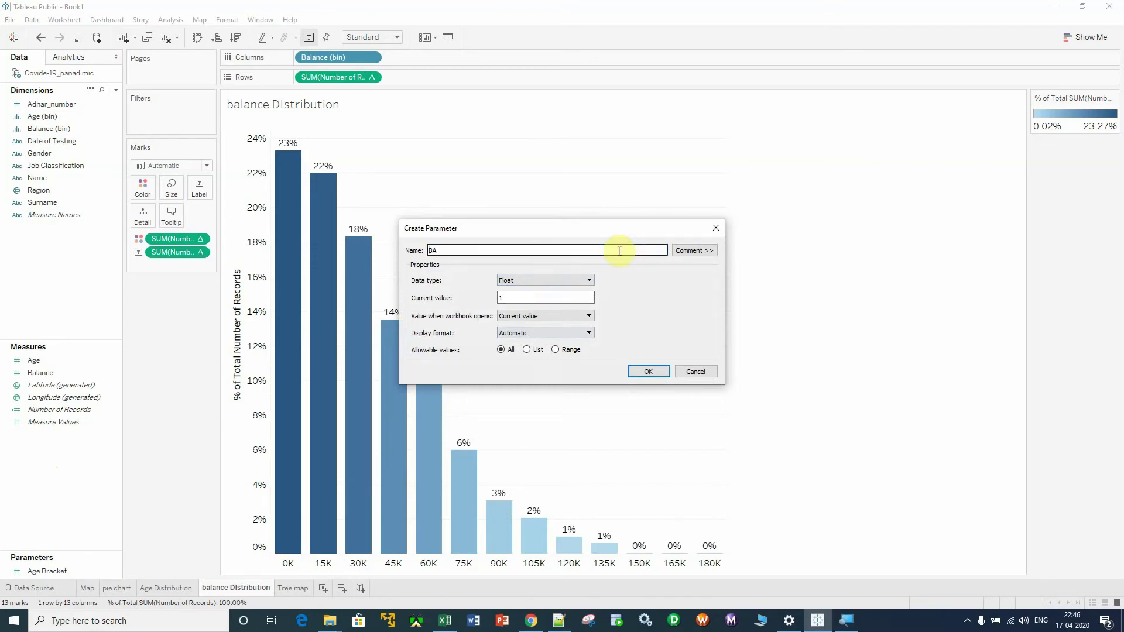
pyautogui.write('Balance')
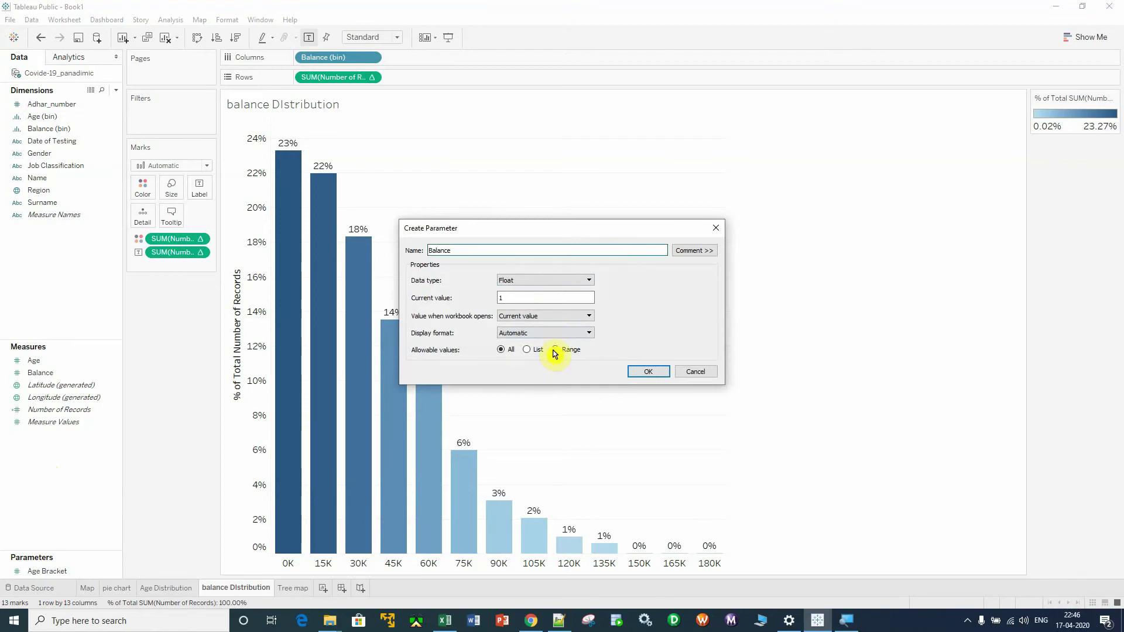
pyautogui.click(515, 298)
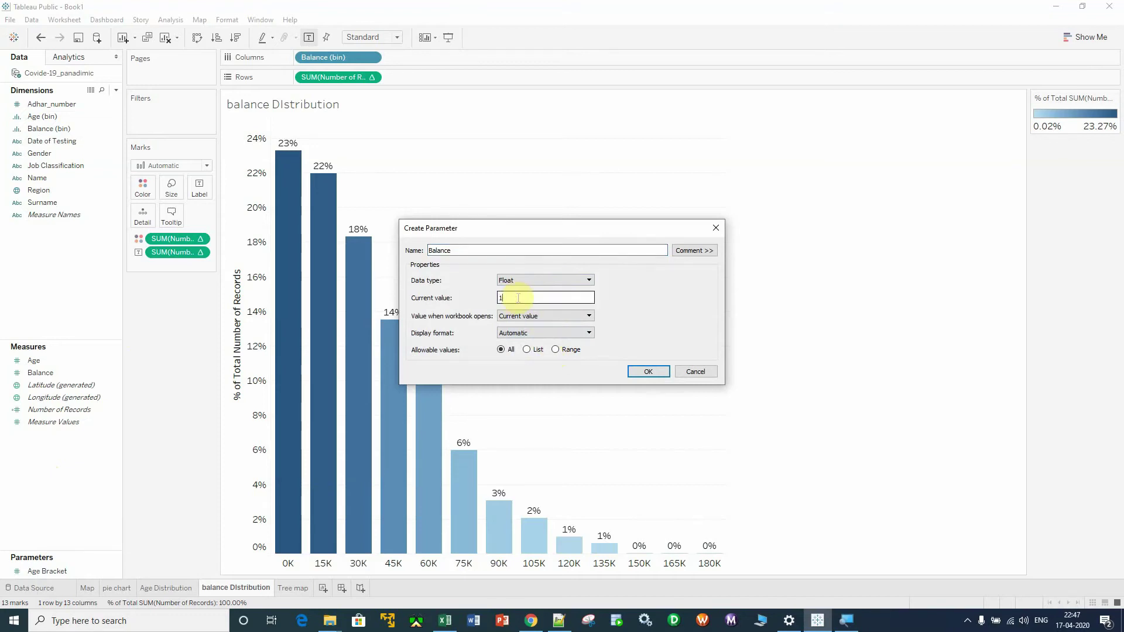
pyautogui.write('0000')
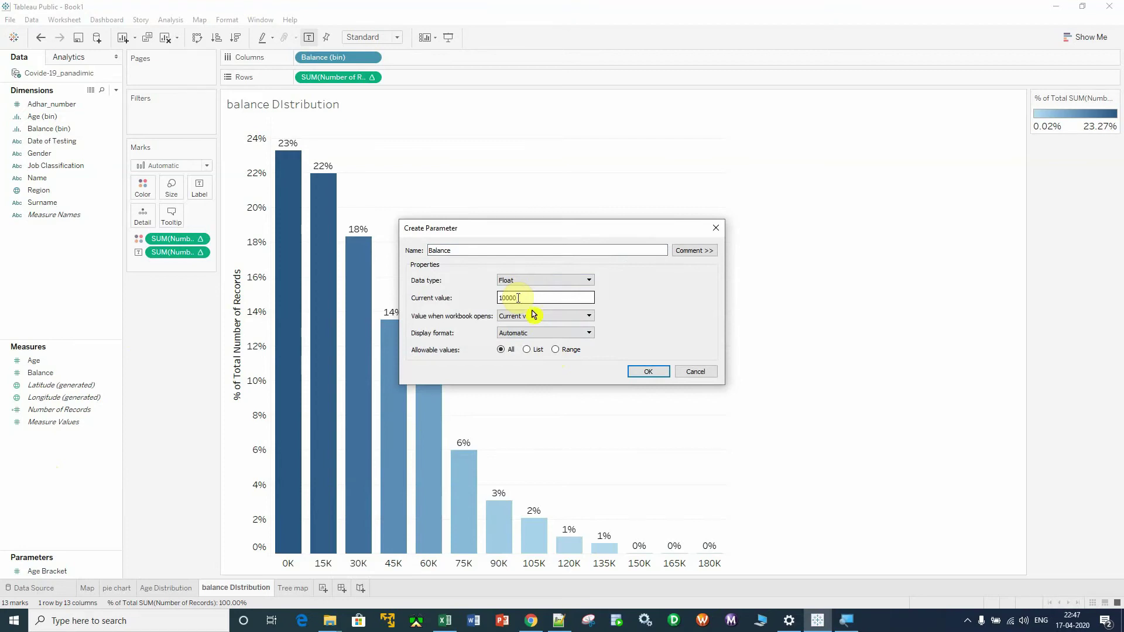
# Step: Restrict the Balance parameter to a range from 10,000 to 25,000 with a step size of 5000, and create it
pyautogui.click(562, 351)
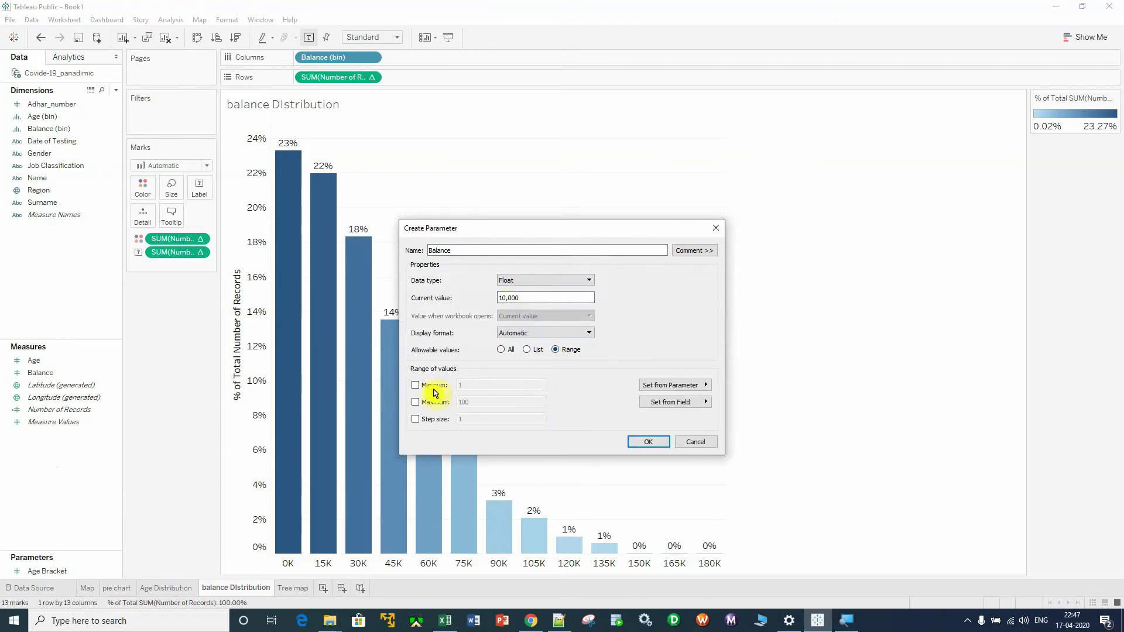
pyautogui.click(432, 388)
pyautogui.click(485, 386)
pyautogui.press('BackSpace')
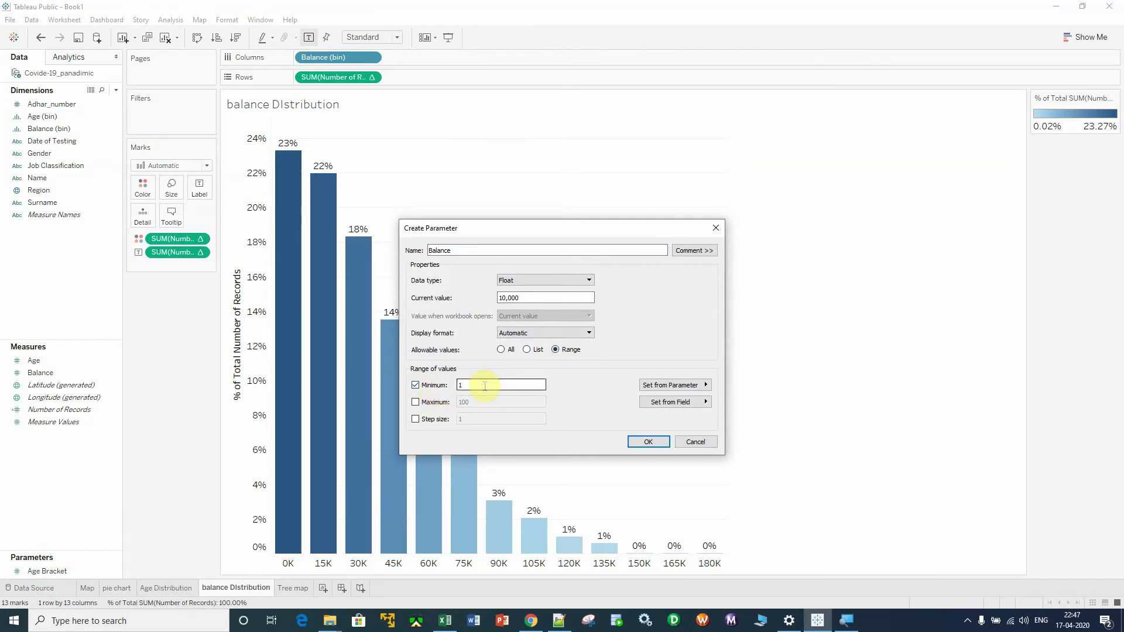
pyautogui.write('10')
pyautogui.click(415, 401)
pyautogui.click(489, 401)
pyautogui.press('BackSpace')
pyautogui.press('BackSpace')
pyautogui.press('BackSpace')
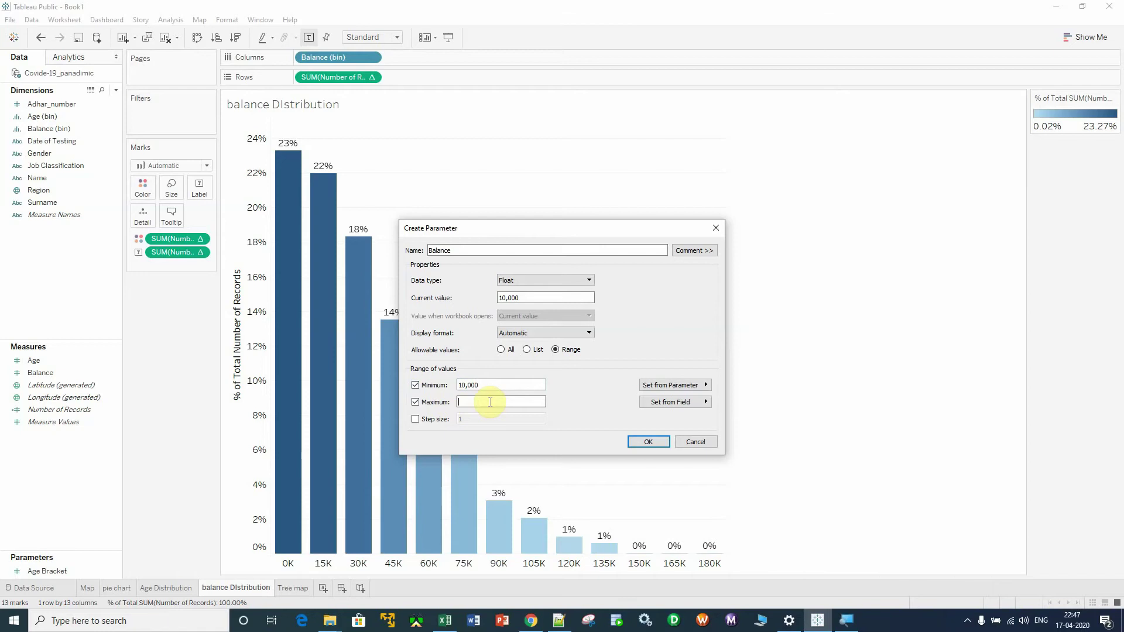
pyautogui.write('25000')
pyautogui.click(430, 419)
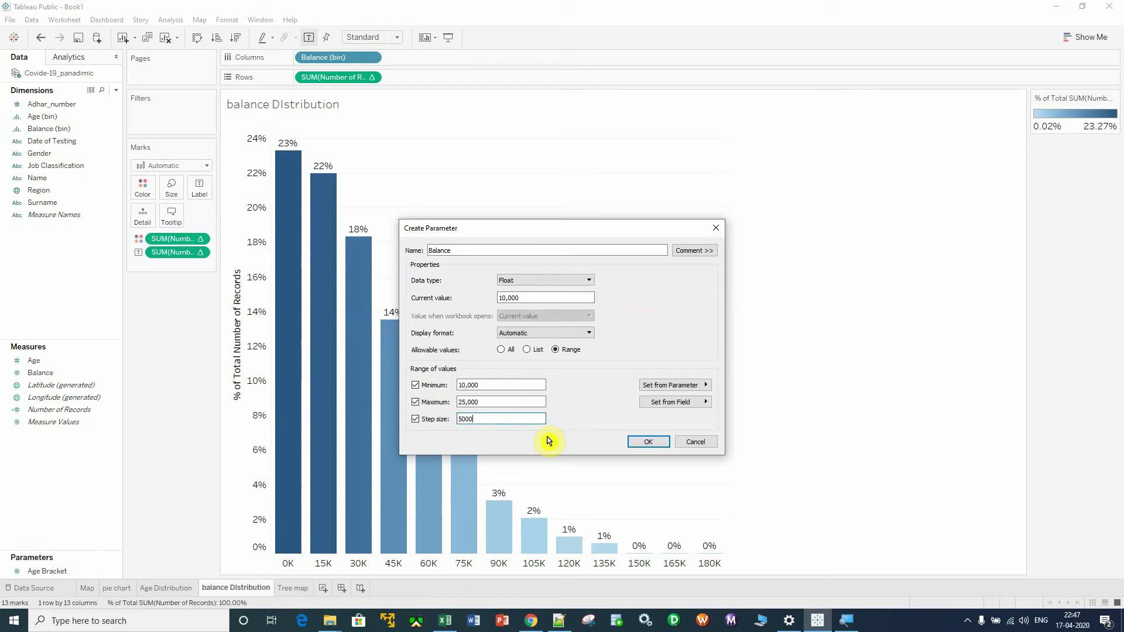
pyautogui.click(650, 442)
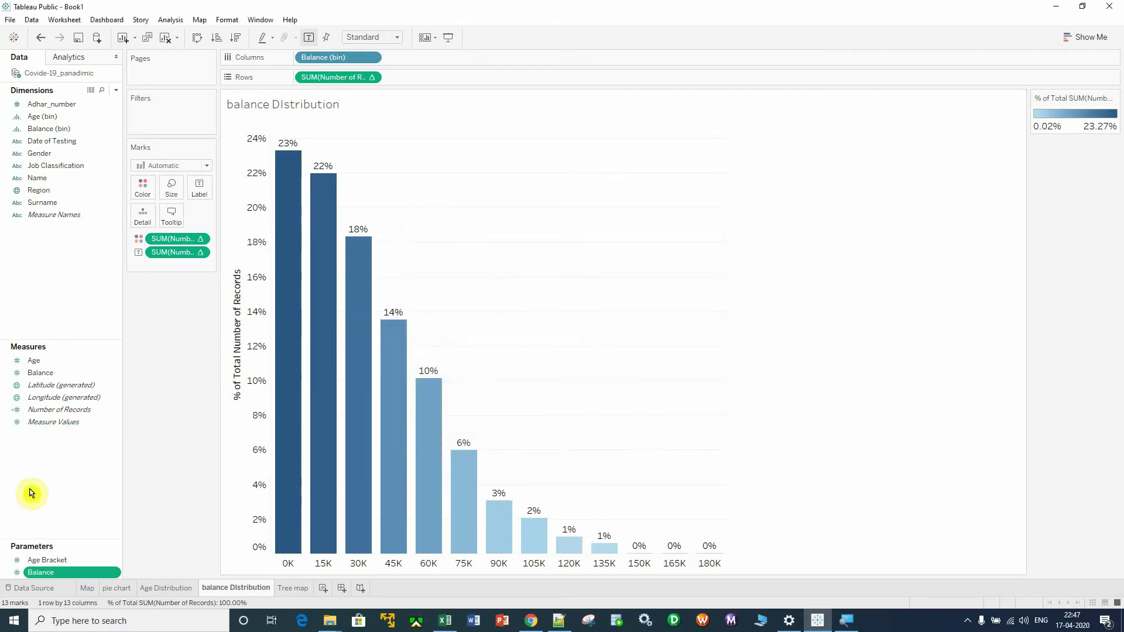
# Step: Show the parameter control for the Balance parameter on the balance DIstribution sheet
pyautogui.rightClick(92, 573)
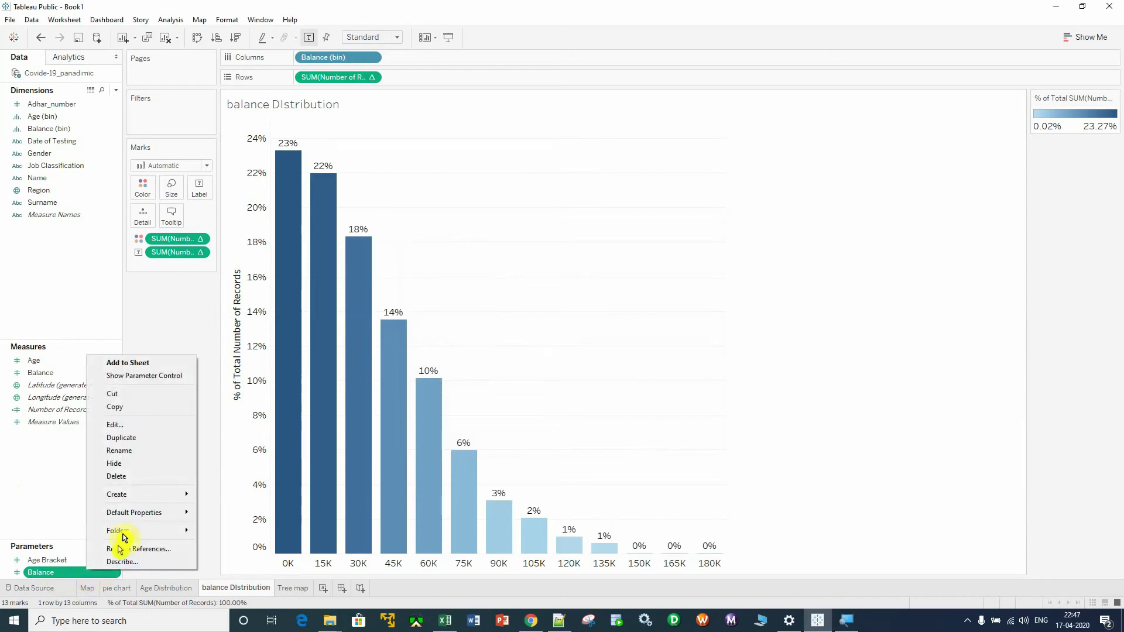
pyautogui.click(147, 381)
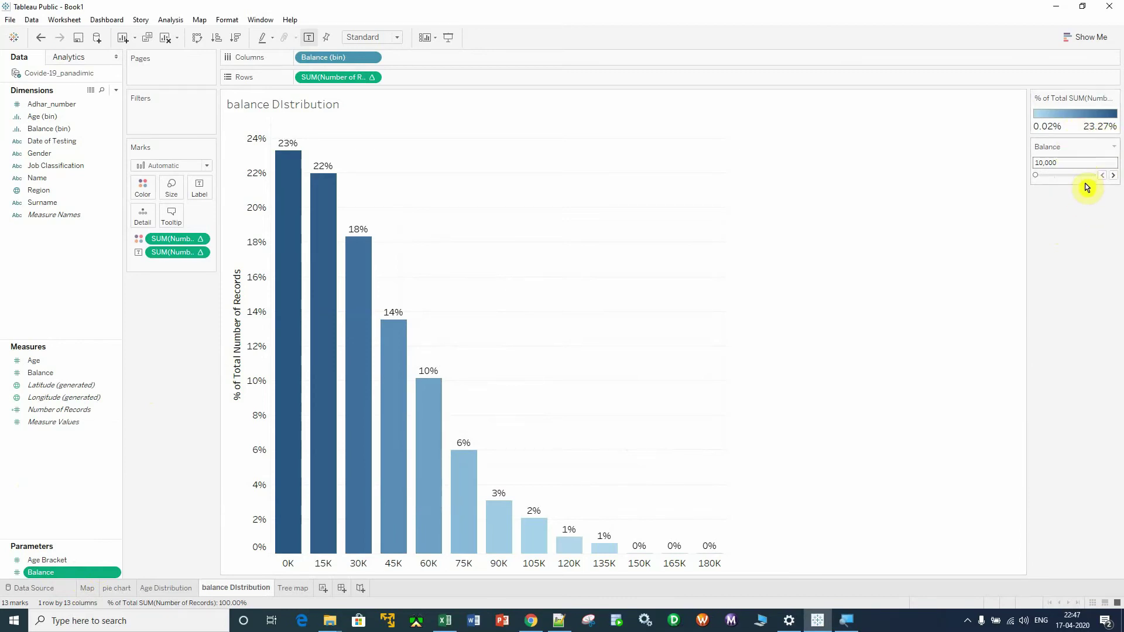
pyautogui.click(1050, 173)
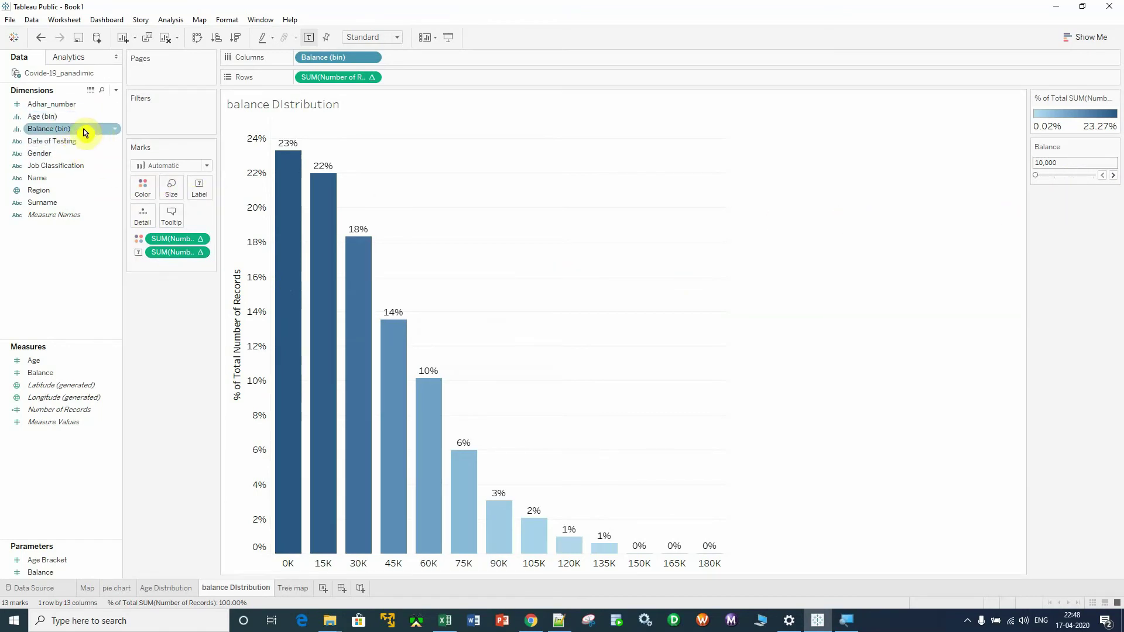
# Step: Edit the Balance (bin) field so that its size of bins comes from the Balance parameter, and set Balance to 15,000
pyautogui.rightClick(114, 130)
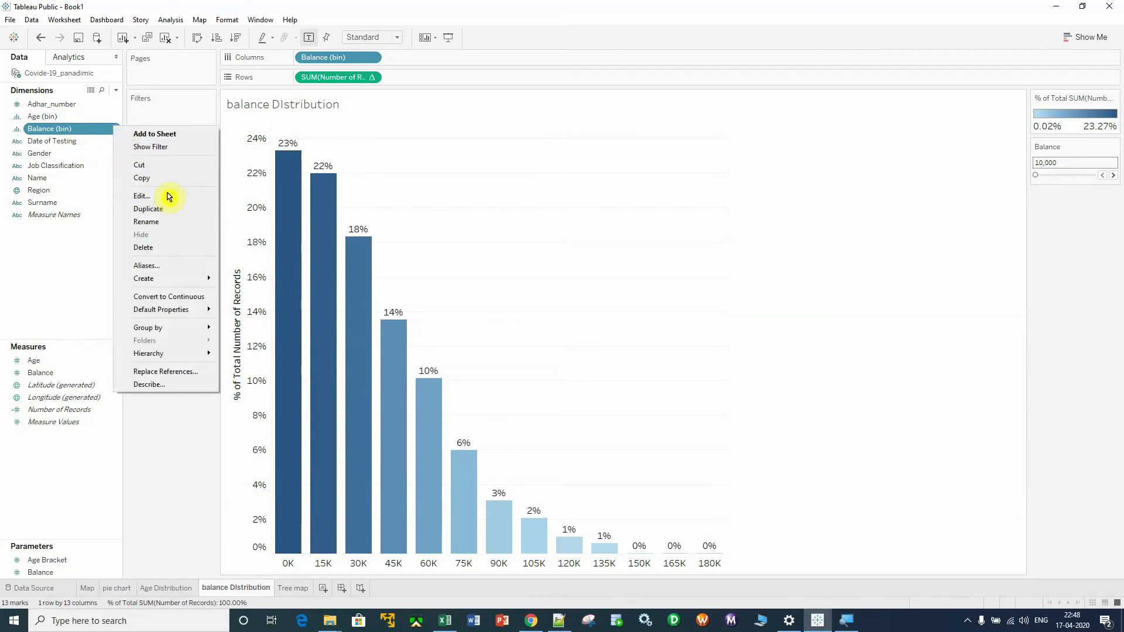
pyautogui.click(142, 197)
pyautogui.click(600, 283)
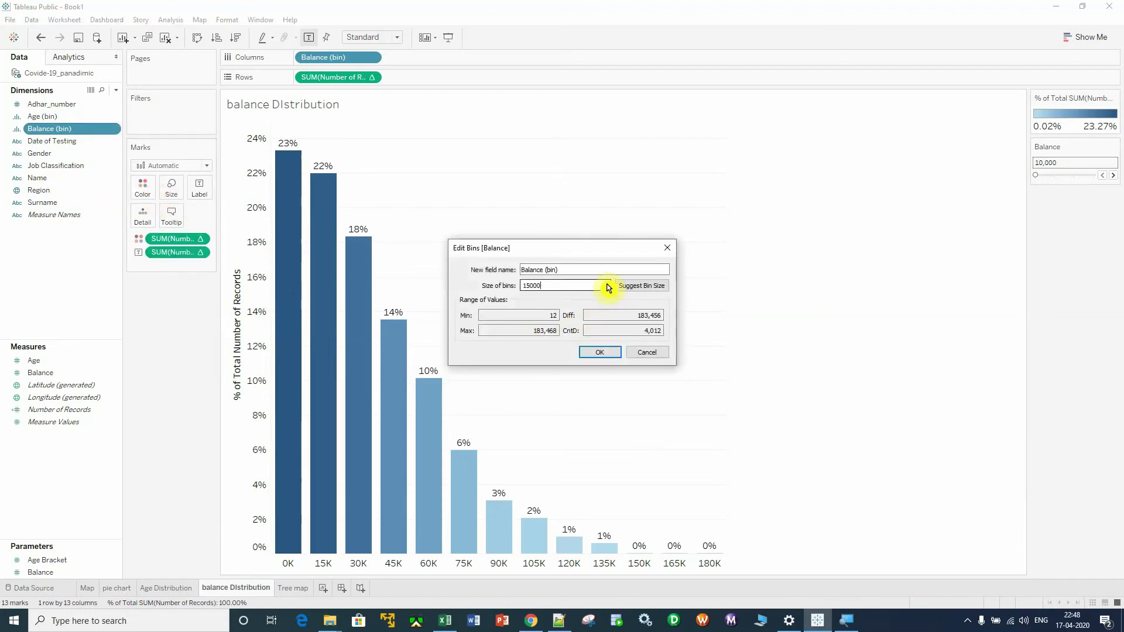
pyautogui.click(605, 285)
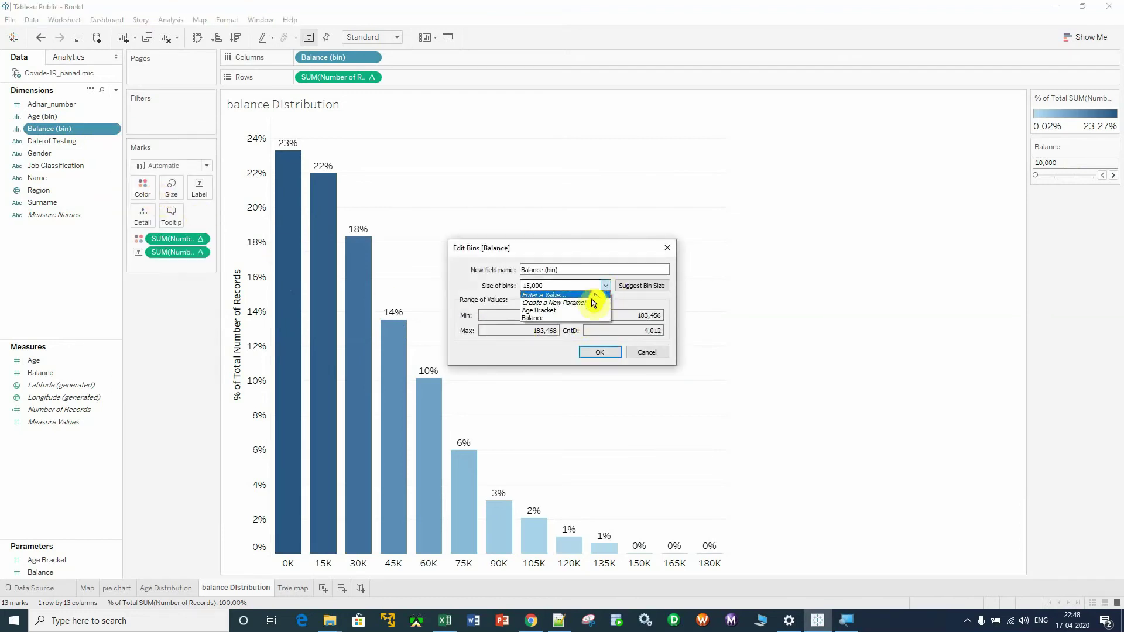
pyautogui.click(557, 319)
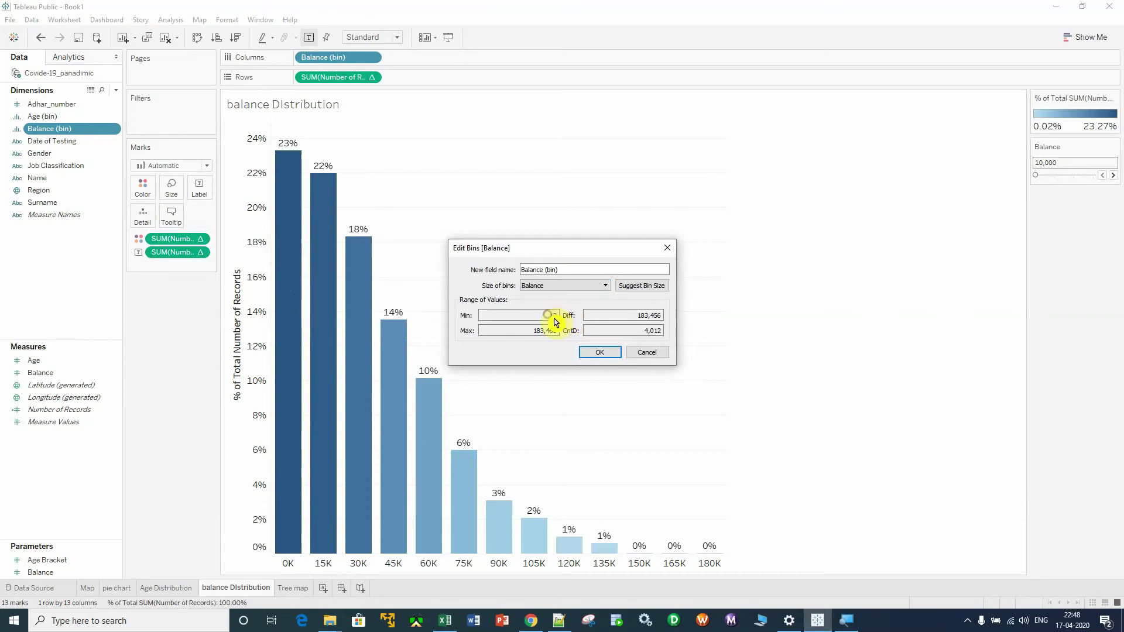
pyautogui.click(600, 351)
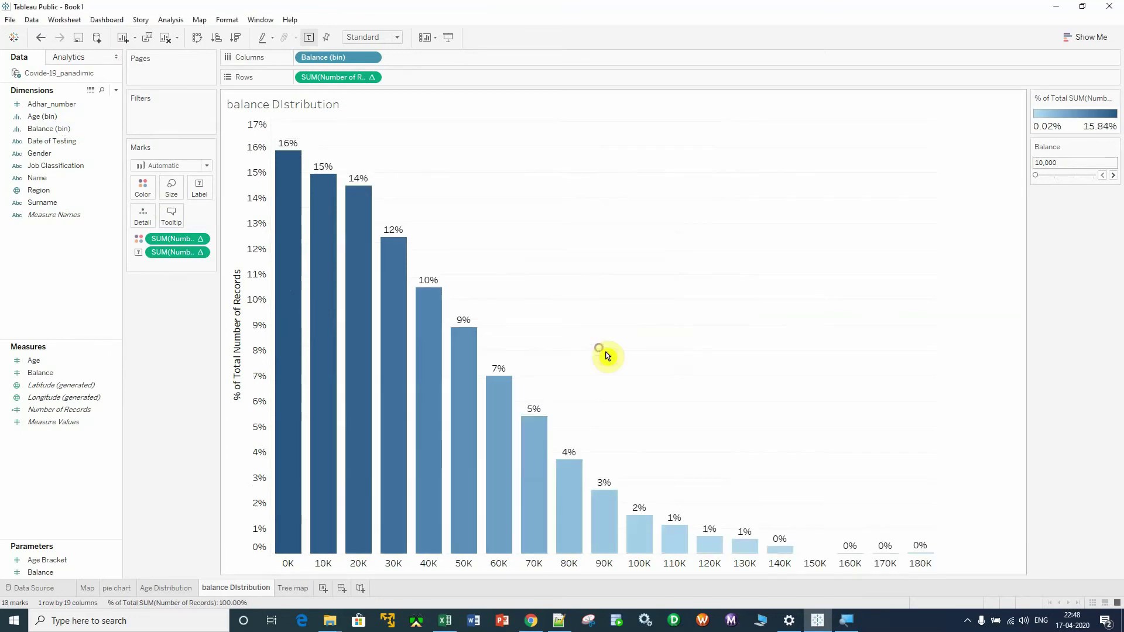
pyautogui.click(1054, 175)
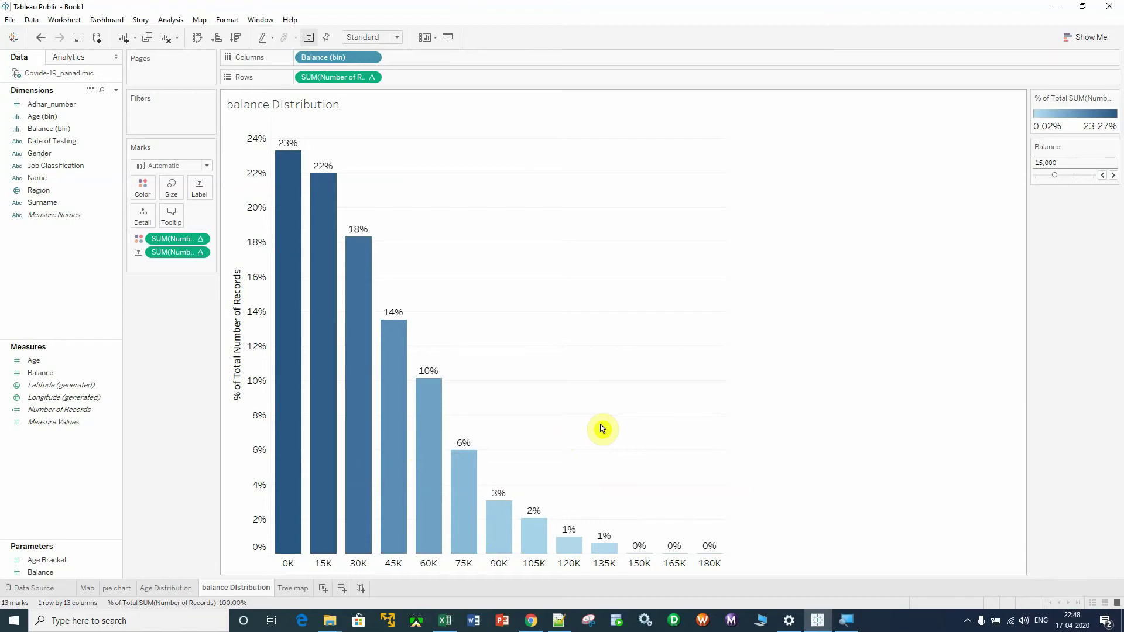
# Step: Go to the Tree map sheet and add a new dashboard to the workbook
pyautogui.click(291, 587)
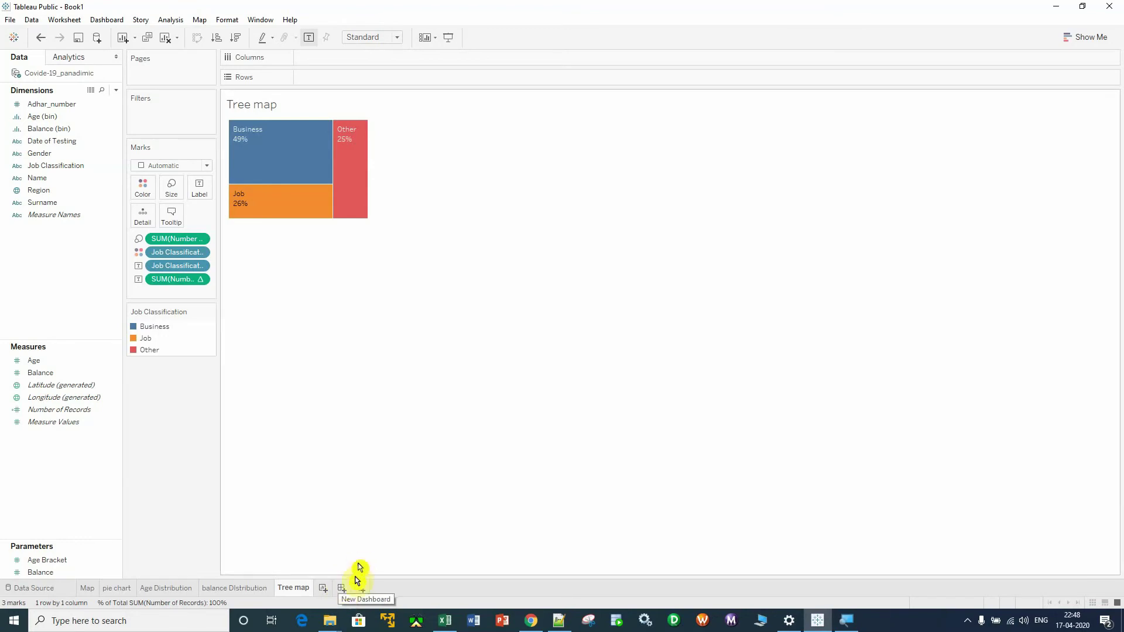
pyautogui.click(343, 589)
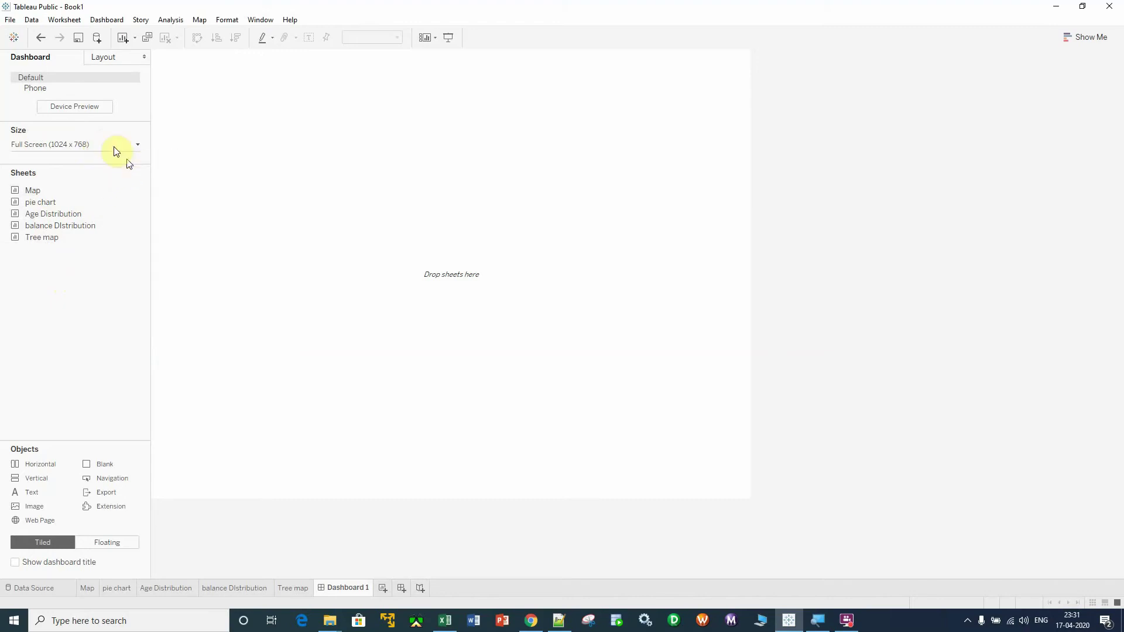
# Step: Try the fixed dashboard sizes Desktop Browser (1000 x 800) and Laptop Browser (800 x 600), and return to Full Screen (1024 x 768)
pyautogui.click(137, 144)
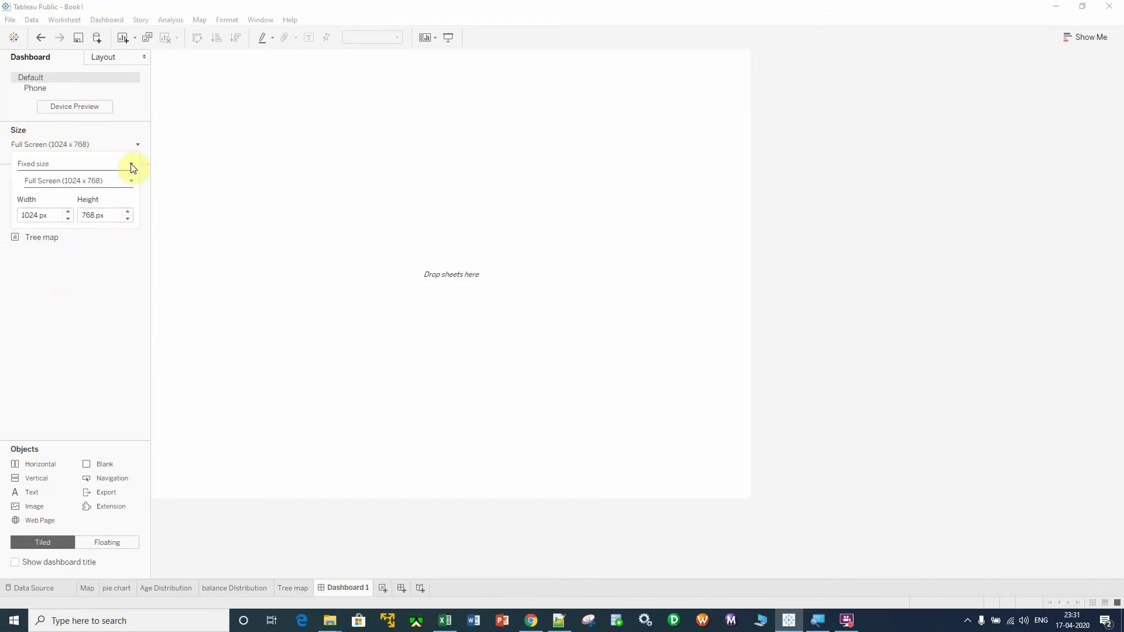
pyautogui.click(131, 166)
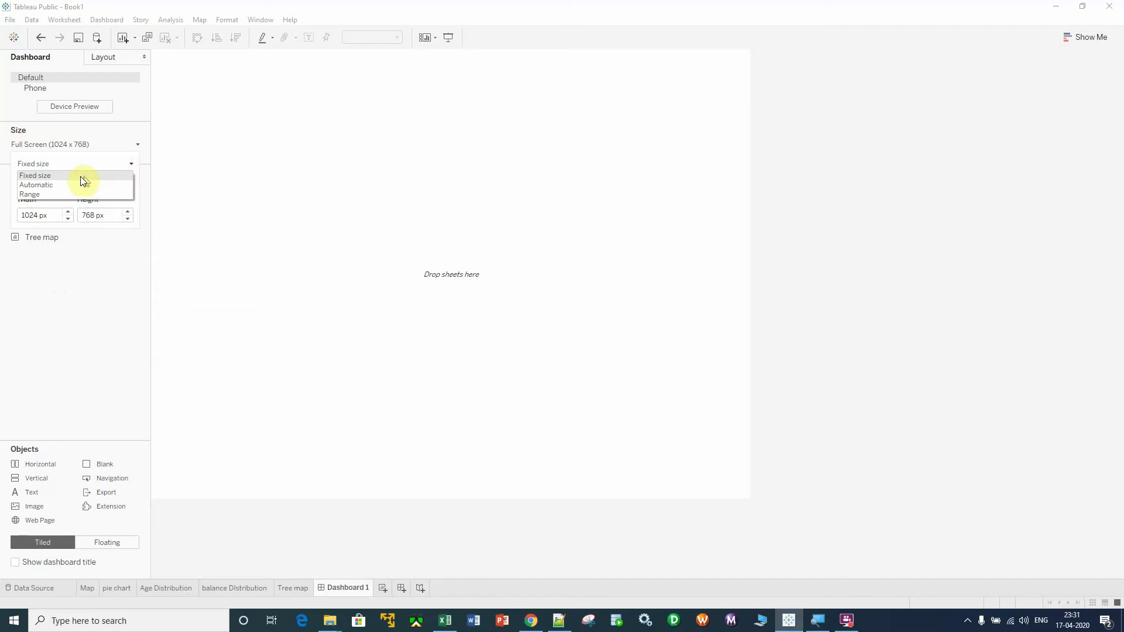
pyautogui.click(72, 174)
pyautogui.click(128, 182)
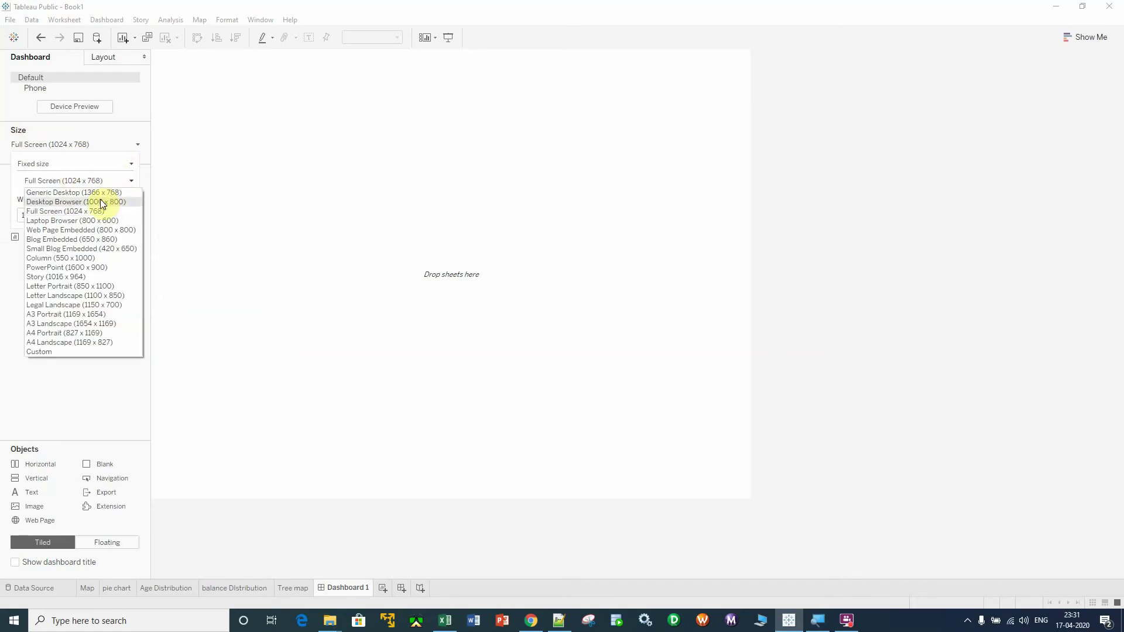
pyautogui.click(117, 201)
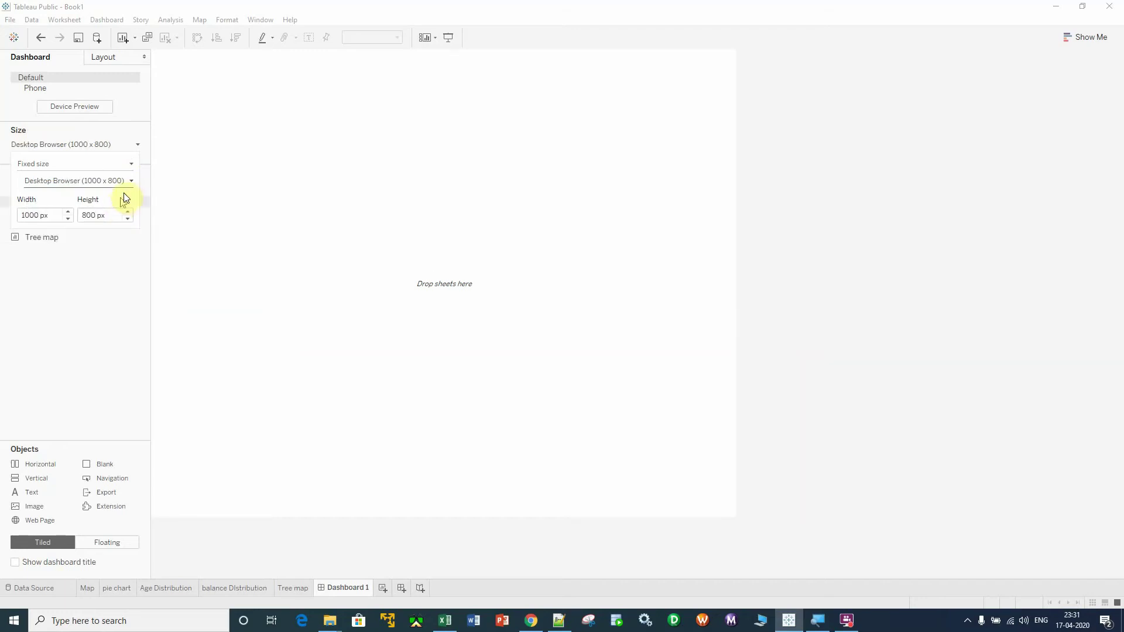
pyautogui.click(129, 180)
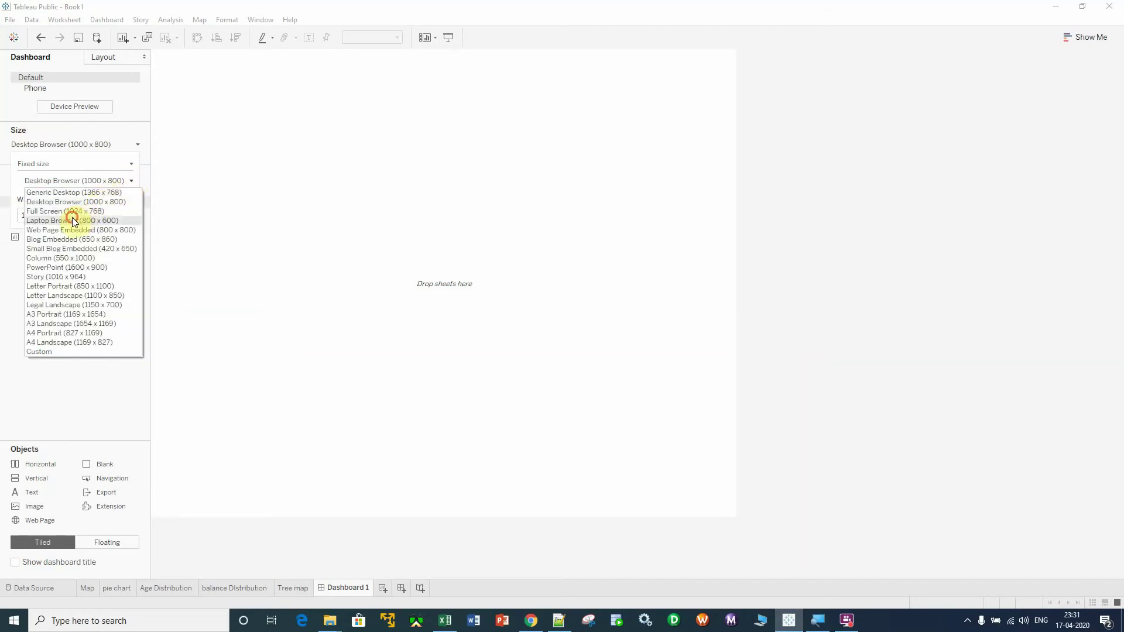
pyautogui.click(74, 220)
pyautogui.click(130, 181)
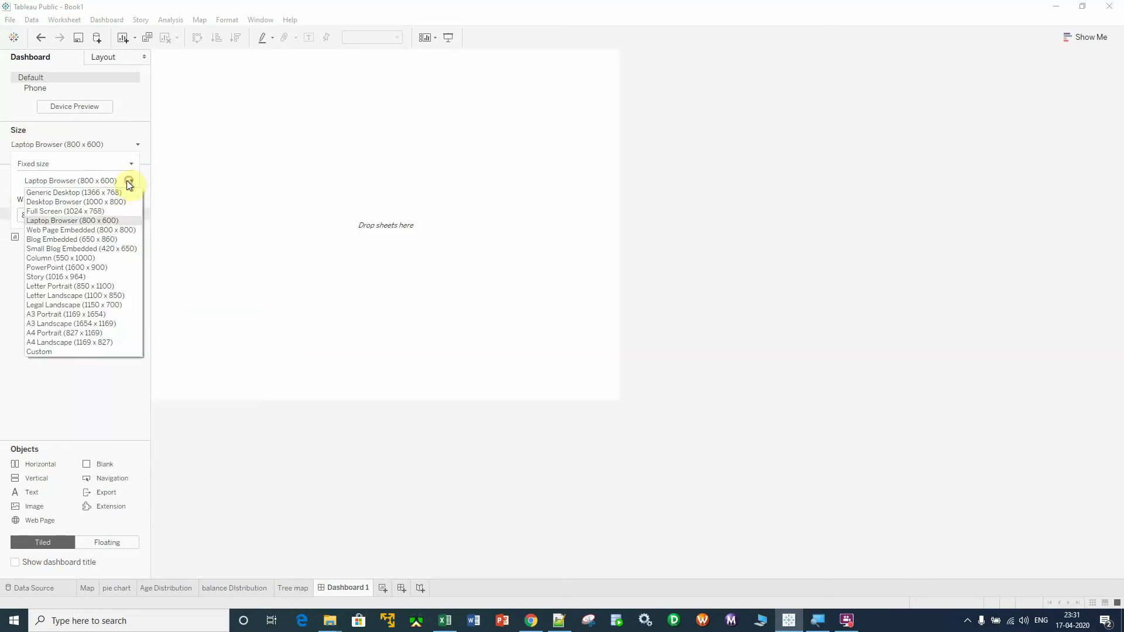
pyautogui.click(82, 214)
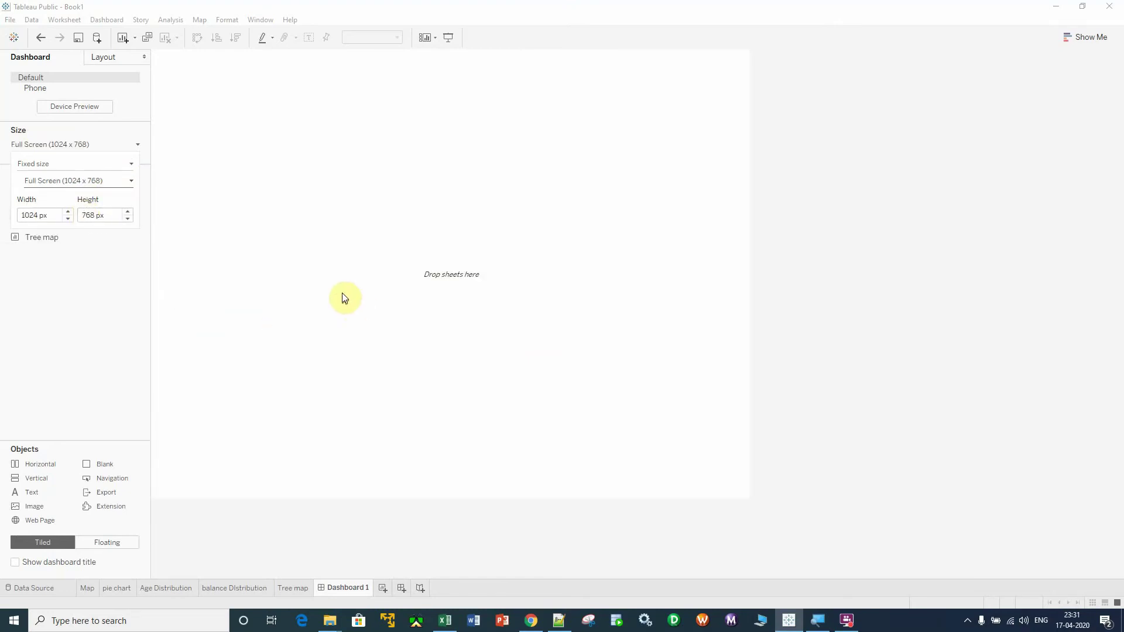
pyautogui.click(234, 249)
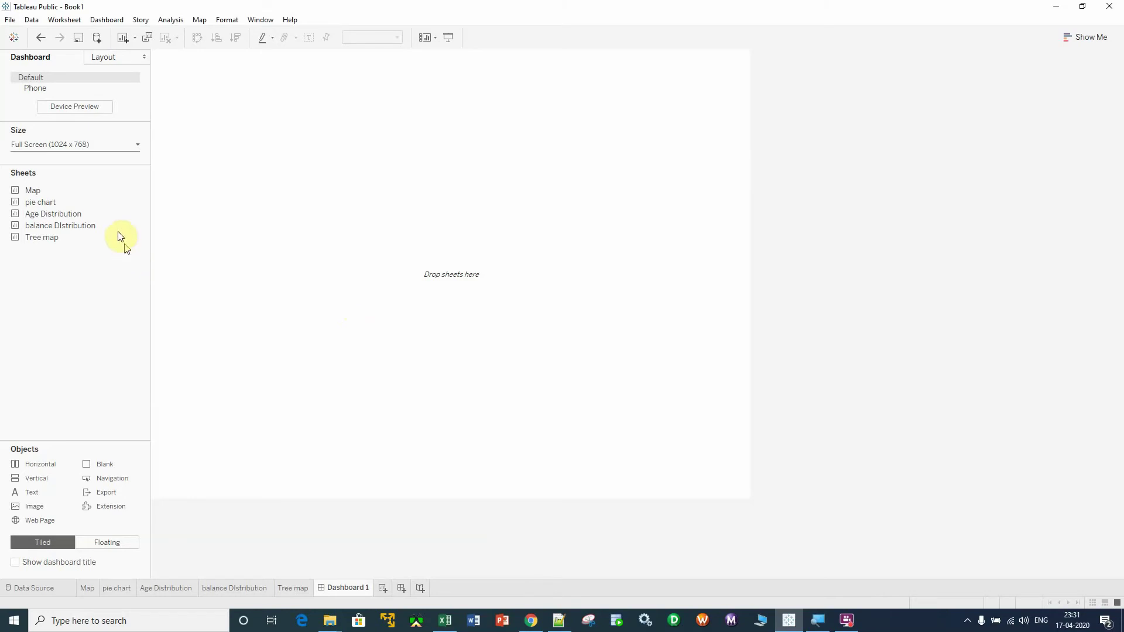
# Step: Place the Map sheet on the empty dashboard and add the Age Distribution sheet to the right of the map
pyautogui.moveTo(44, 194)
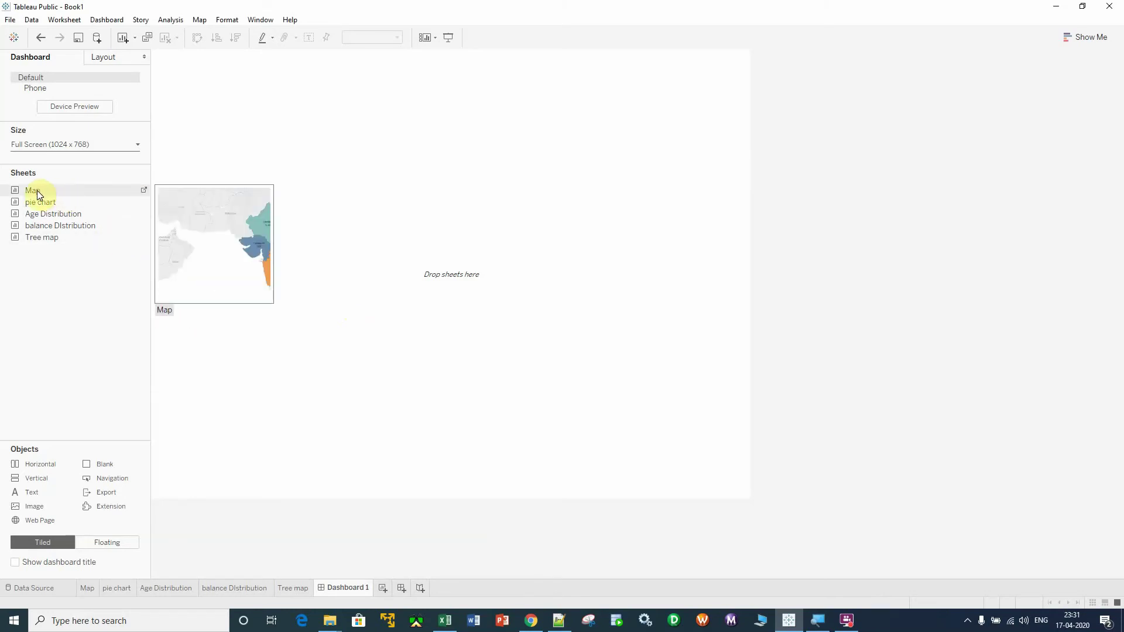
pyautogui.moveTo(37, 191); pyautogui.dragTo(290, 203)
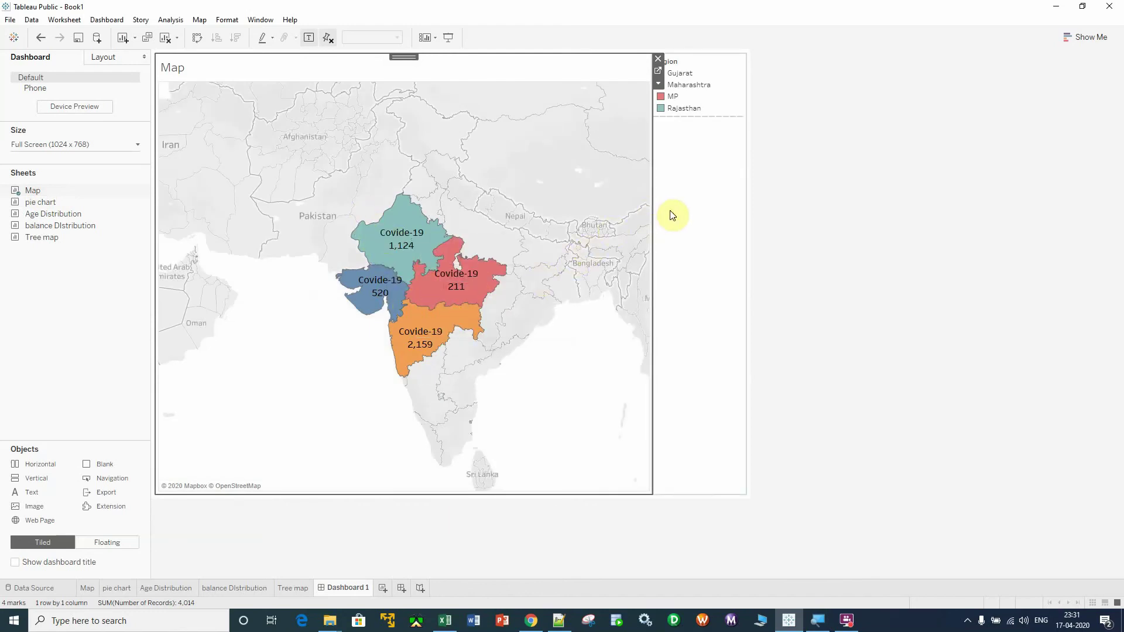
pyautogui.moveTo(64, 205)
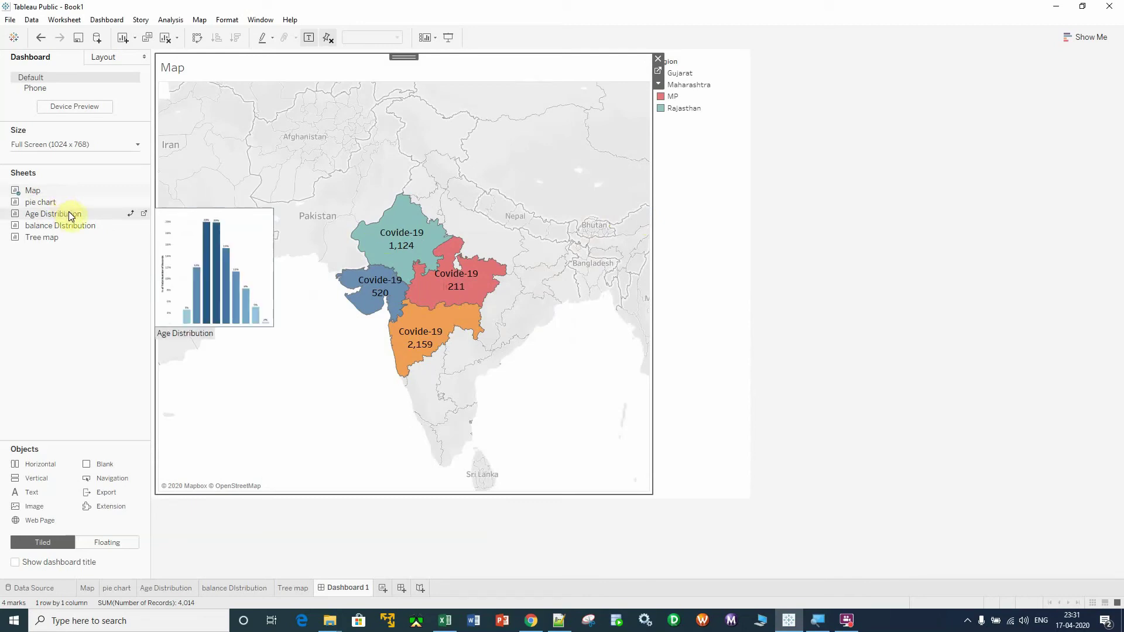
pyautogui.moveTo(66, 212)
pyautogui.mouseDown()
pyautogui.moveTo(421, 221)
pyautogui.moveTo(521, 248)
pyautogui.mouseUp()
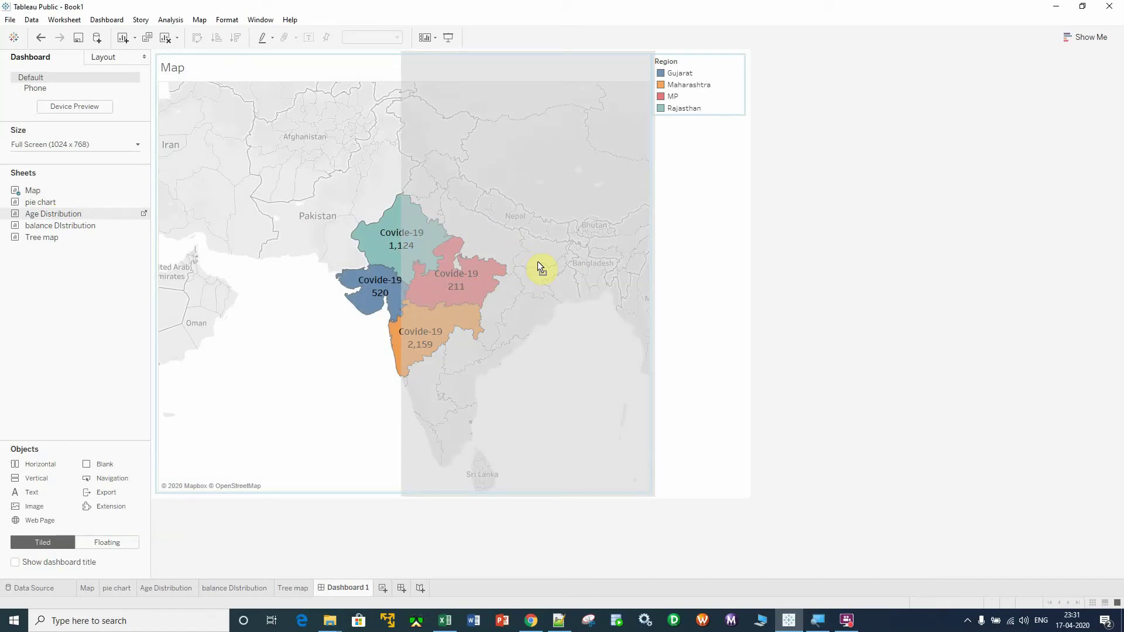
pyautogui.moveTo(537, 261); pyautogui.dragTo(535, 263)
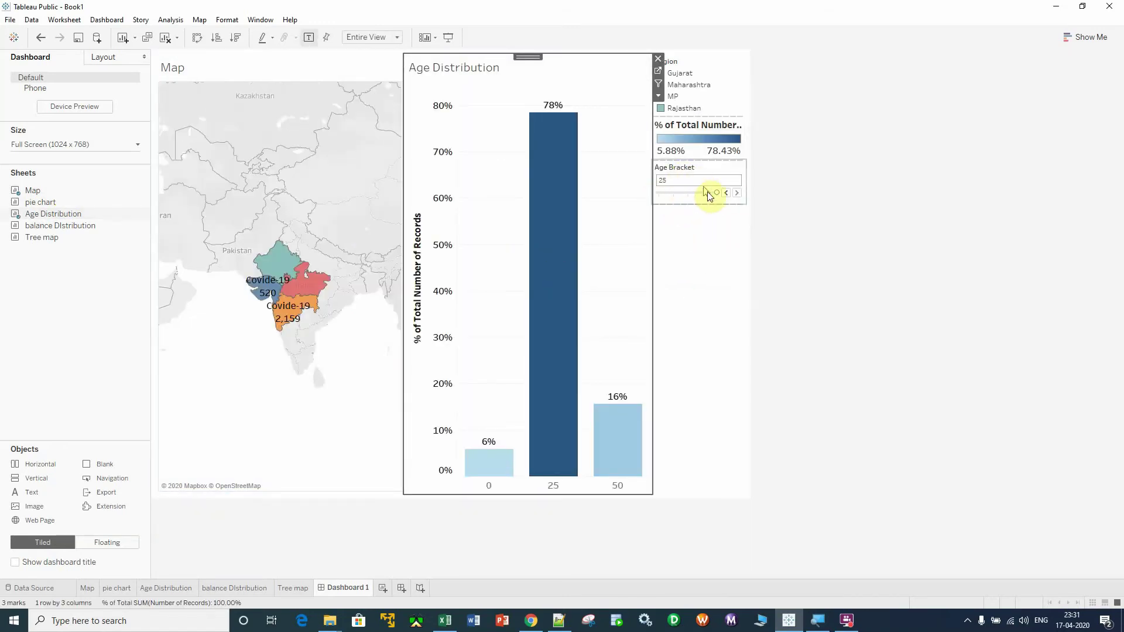
# Step: Step the Age Bracket parameter on the dashboard down to 5
pyautogui.click(726, 193)
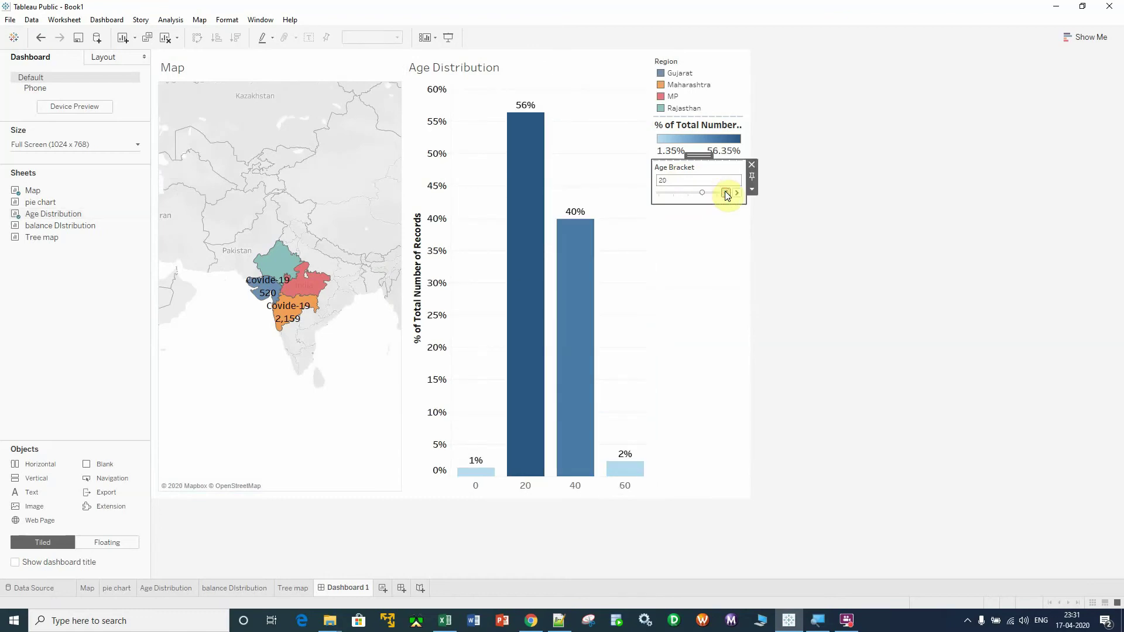
pyautogui.click(725, 193)
pyautogui.click(725, 192)
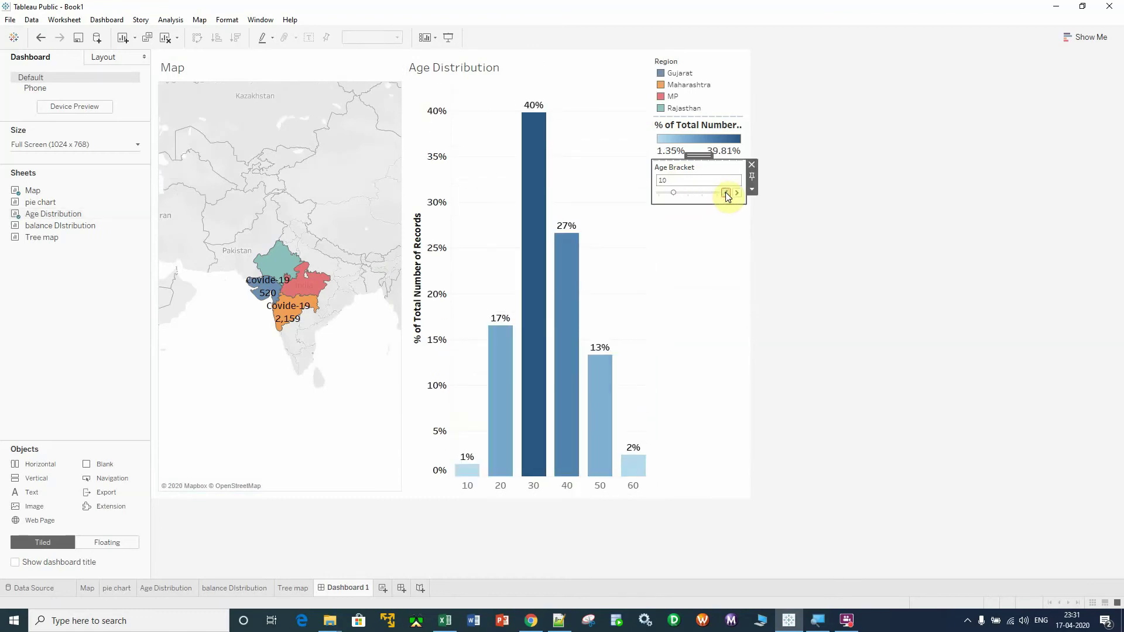
pyautogui.click(725, 192)
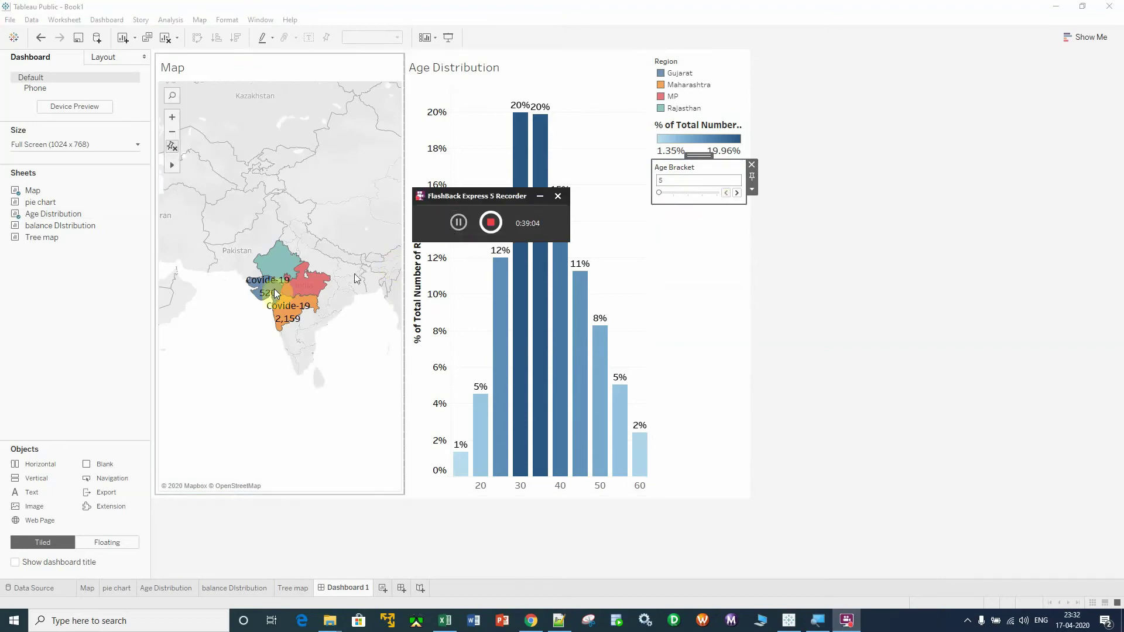
# Step: Add the balance DIstribution sheet to the dashboard directly below the Age Distribution chart
pyautogui.moveTo(54, 217)
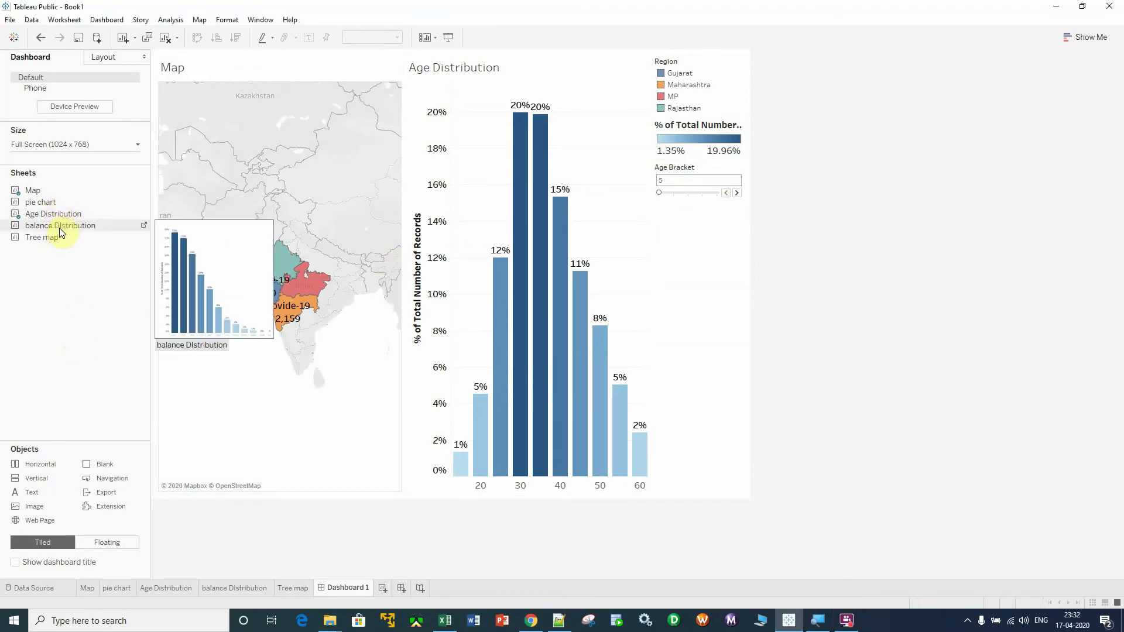
pyautogui.moveTo(58, 227)
pyautogui.mouseDown()
pyautogui.moveTo(371, 261)
pyautogui.moveTo(555, 246)
pyautogui.moveTo(566, 341)
pyautogui.moveTo(550, 374)
pyautogui.mouseUp()
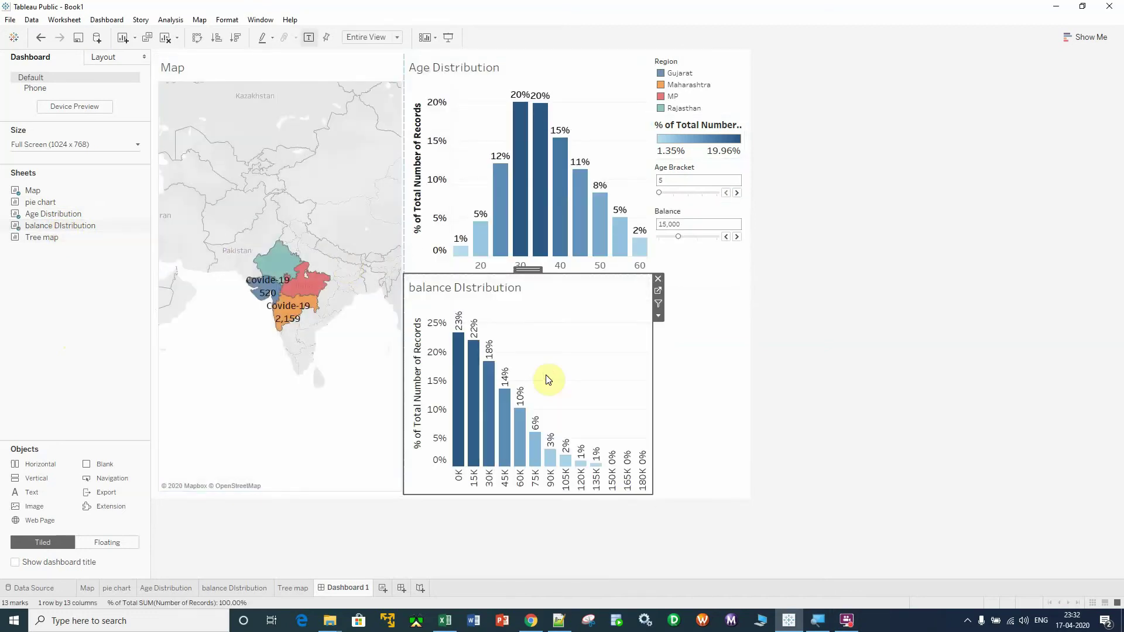
pyautogui.click(701, 171)
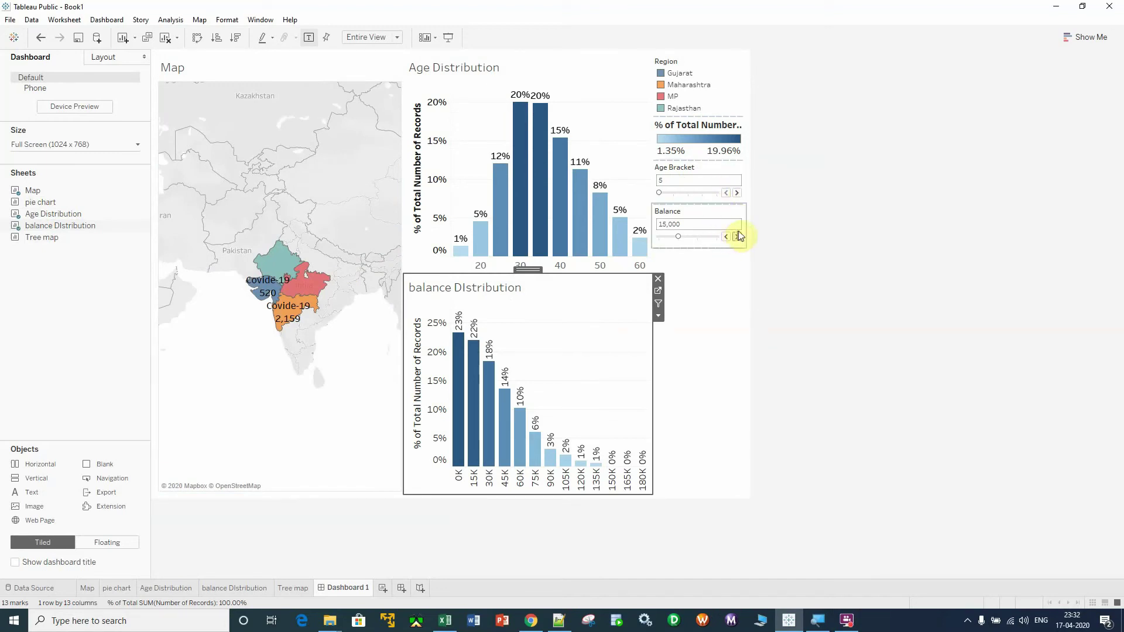
# Step: Narrow the legend column and the Map pane to widen the two distribution charts, and reset the map view
pyautogui.moveTo(653, 371); pyautogui.dragTo(670, 372)
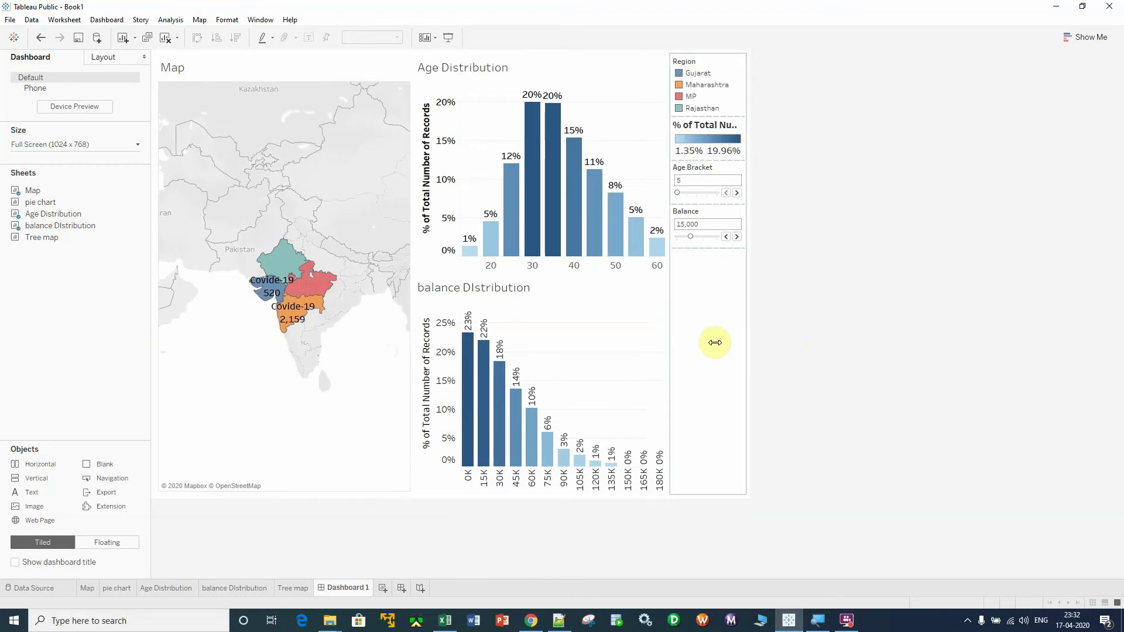
pyautogui.moveTo(414, 360); pyautogui.dragTo(294, 347)
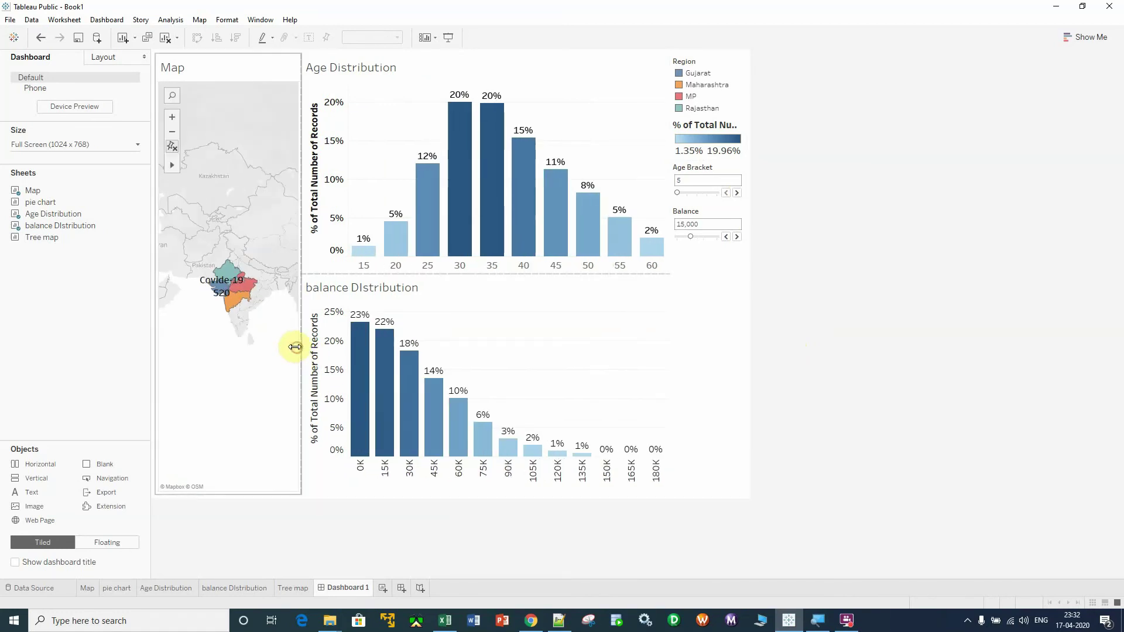
pyautogui.click(171, 117)
pyautogui.click(172, 119)
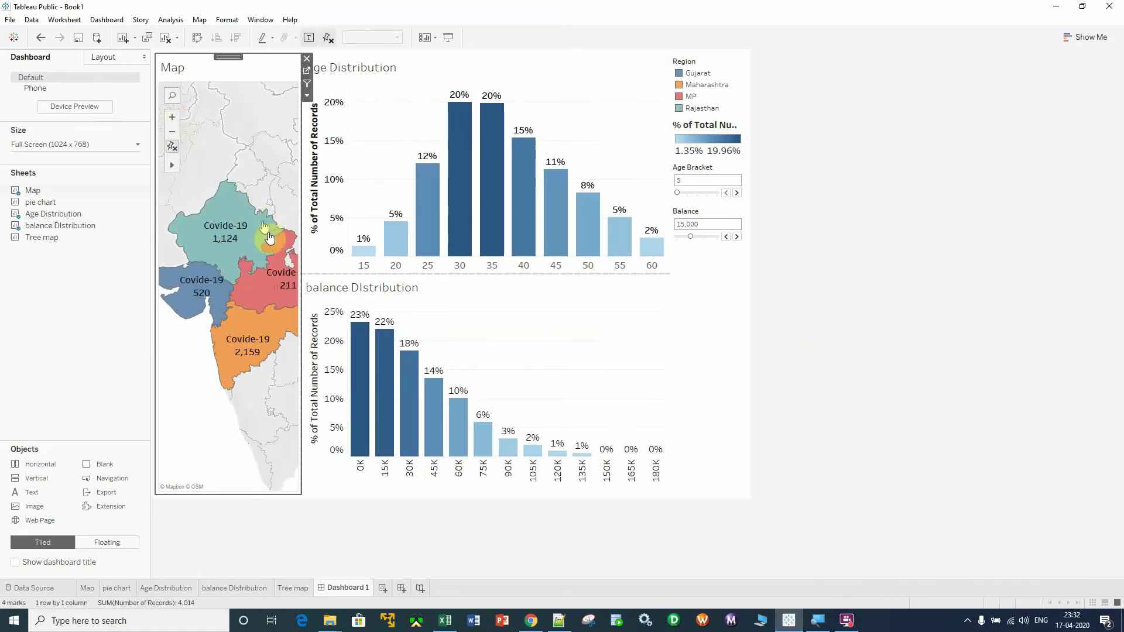
pyautogui.moveTo(300, 335); pyautogui.dragTo(312, 336)
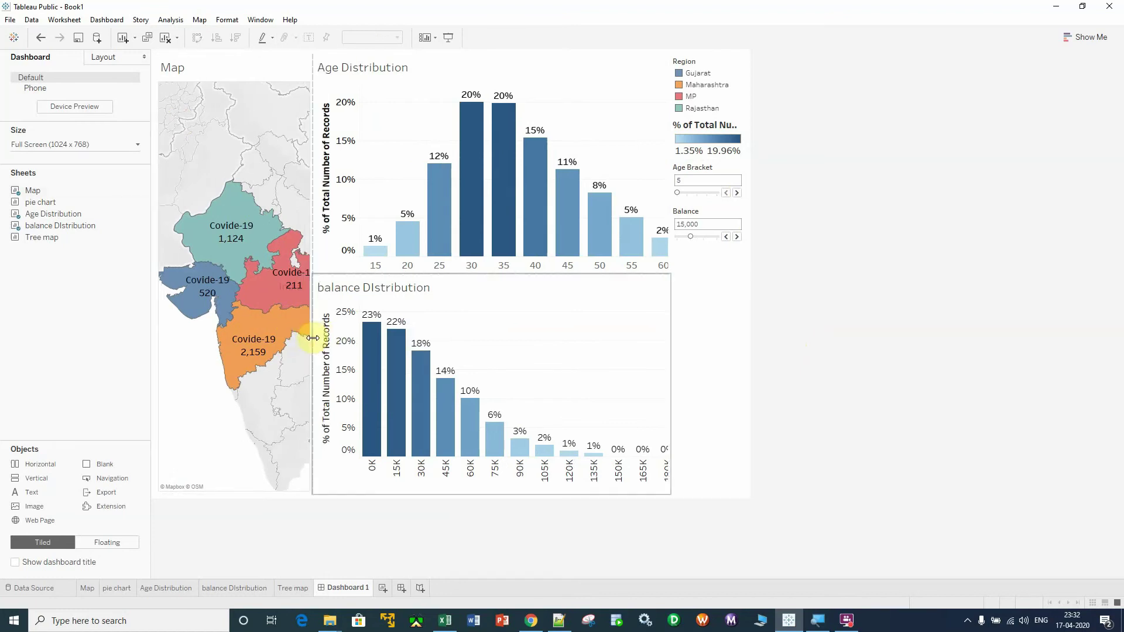
pyautogui.click(173, 145)
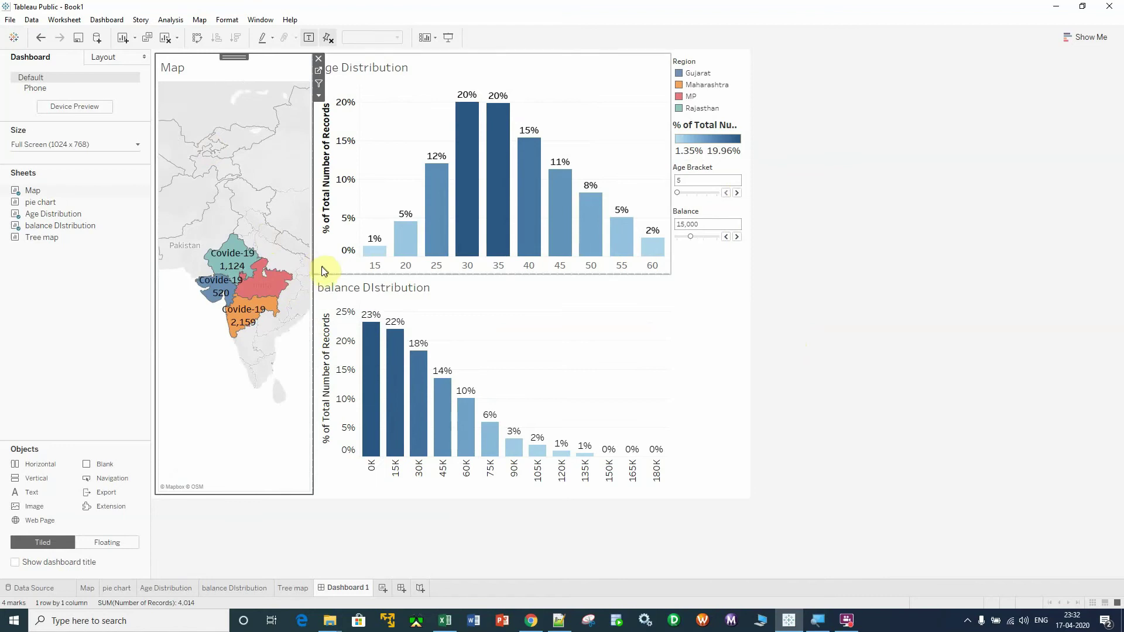
# Step: Widen the Map pane and zoom and reposition the map so the four coloured regions fill it
pyautogui.moveTo(314, 270); pyautogui.dragTo(327, 273)
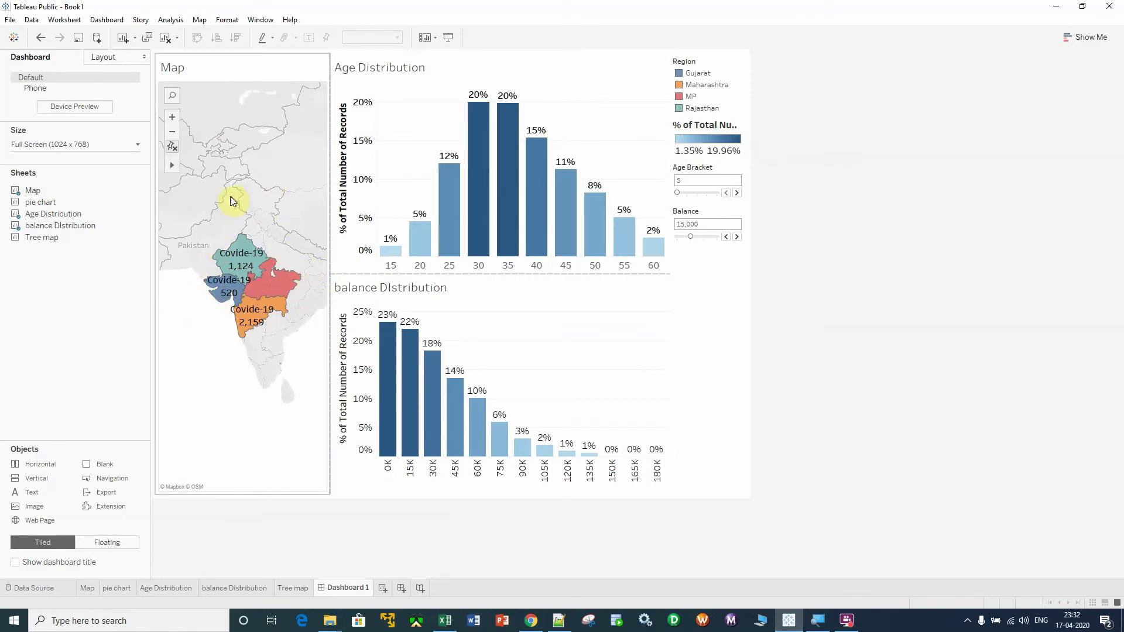
pyautogui.click(173, 167)
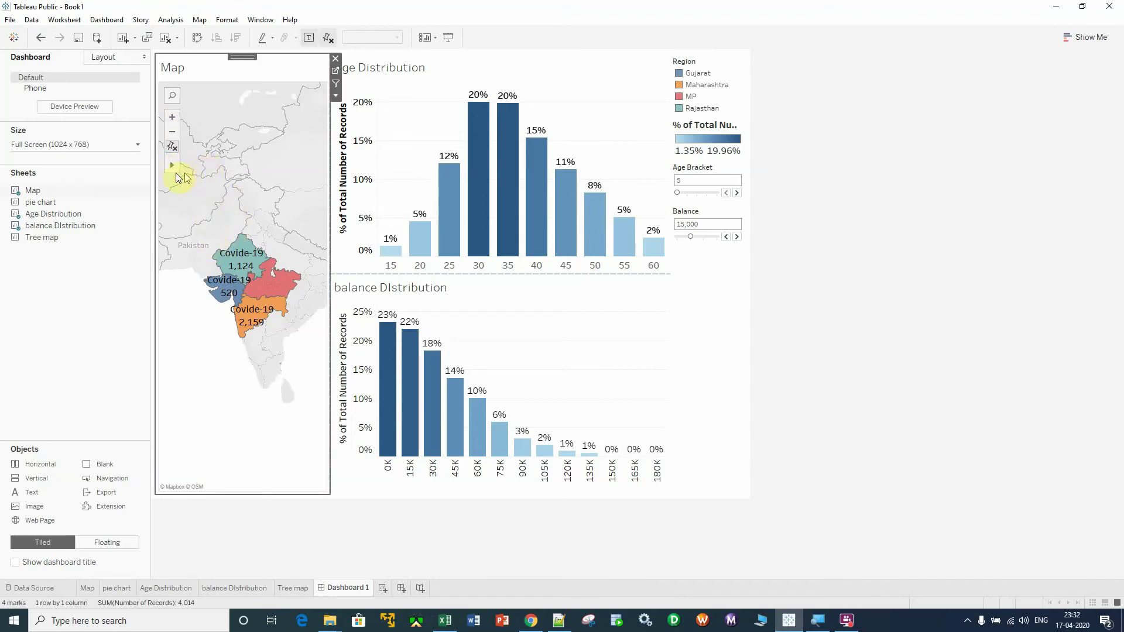
pyautogui.click(200, 167)
pyautogui.moveTo(216, 220); pyautogui.dragTo(177, 221)
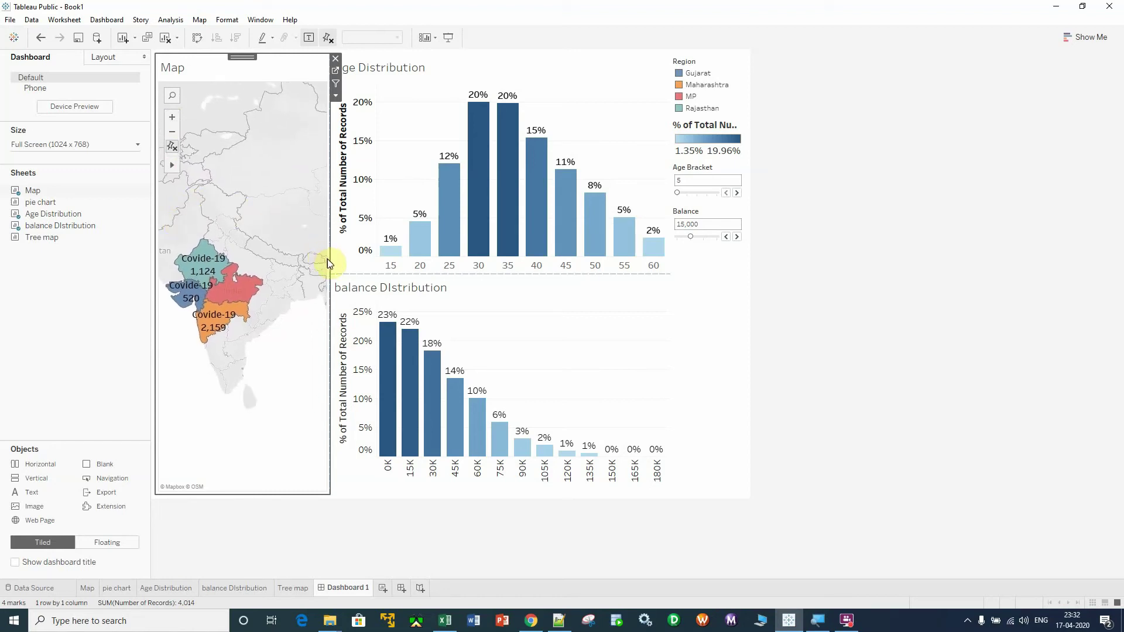
pyautogui.moveTo(326, 259); pyautogui.dragTo(352, 264)
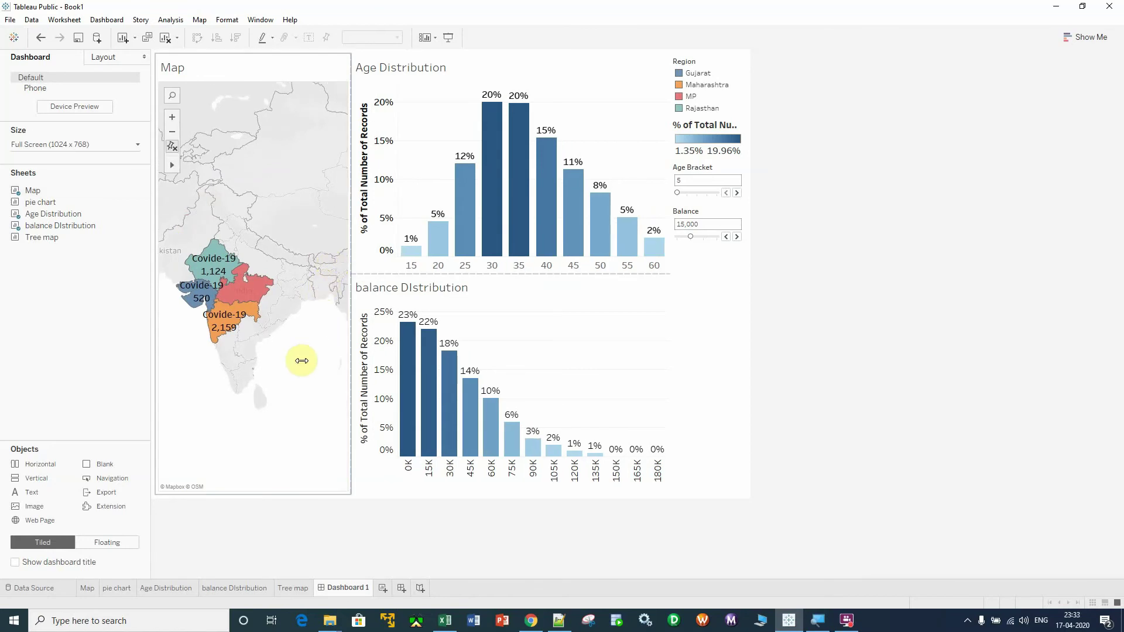
pyautogui.click(171, 117)
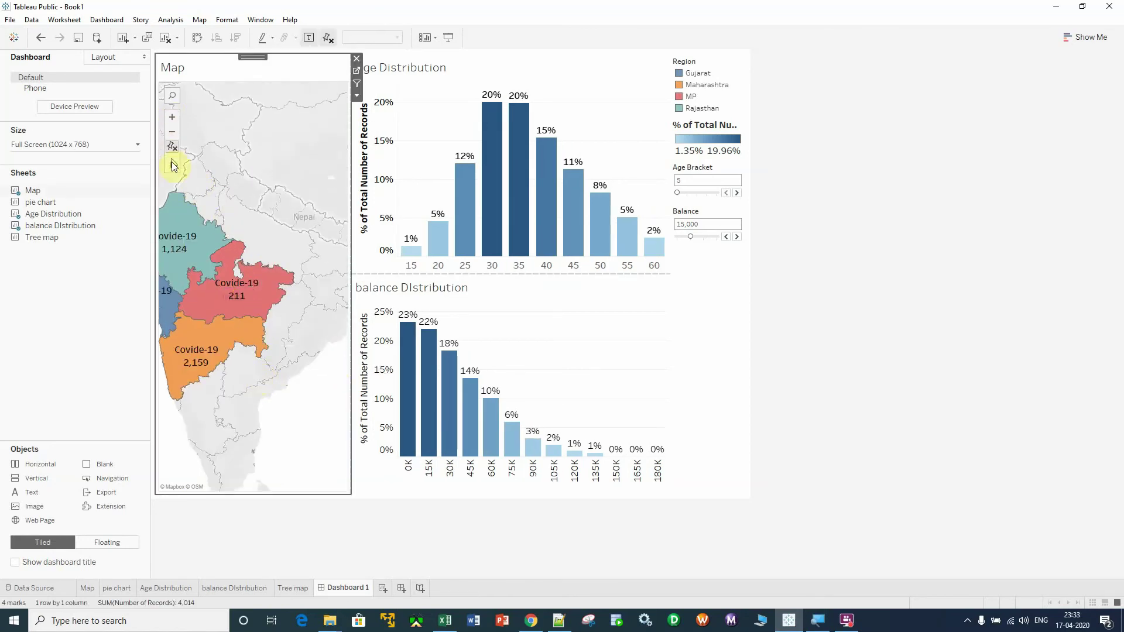
pyautogui.click(199, 167)
pyautogui.moveTo(240, 195); pyautogui.dragTo(293, 203)
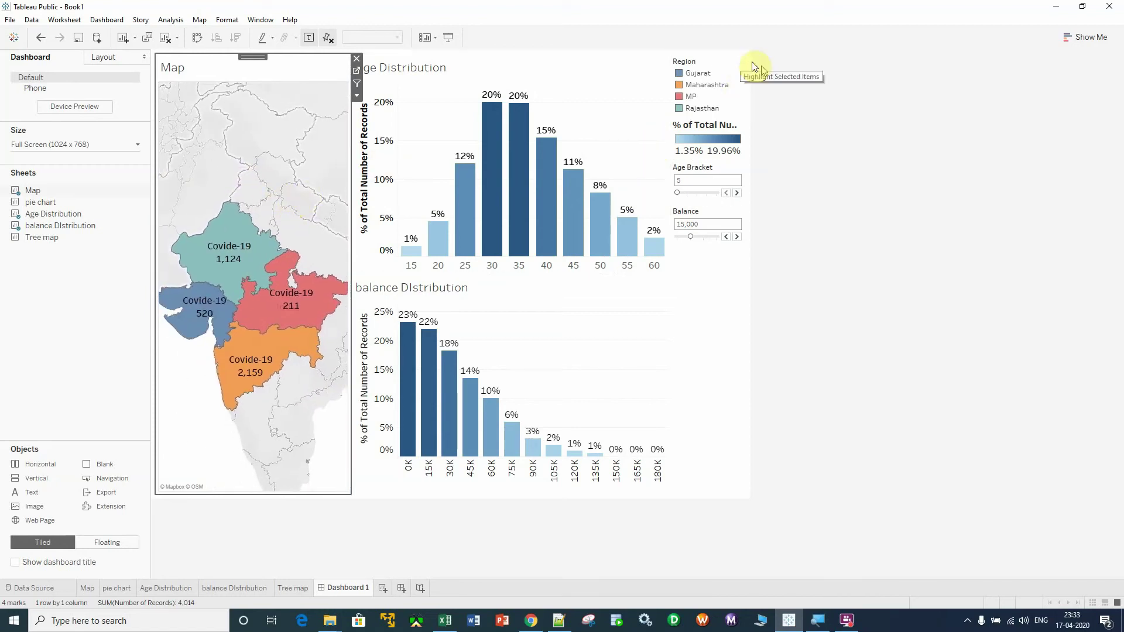
# Step: Remove the % of Total colour legend and add the pie chart sheet below the Balance parameter
pyautogui.click(726, 150)
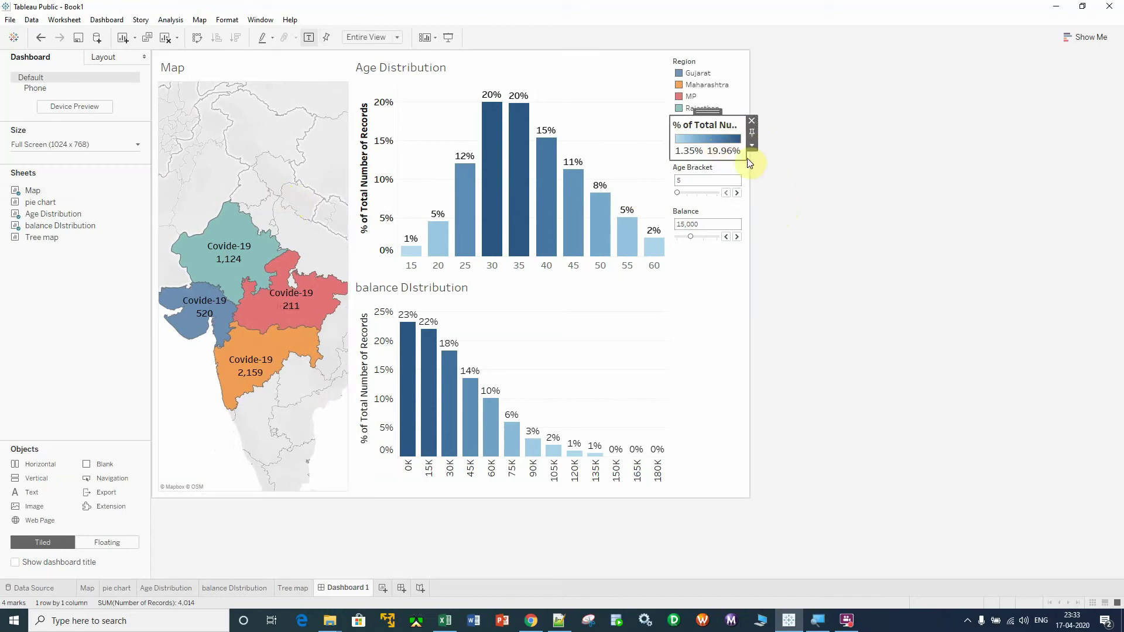
pyautogui.click(752, 121)
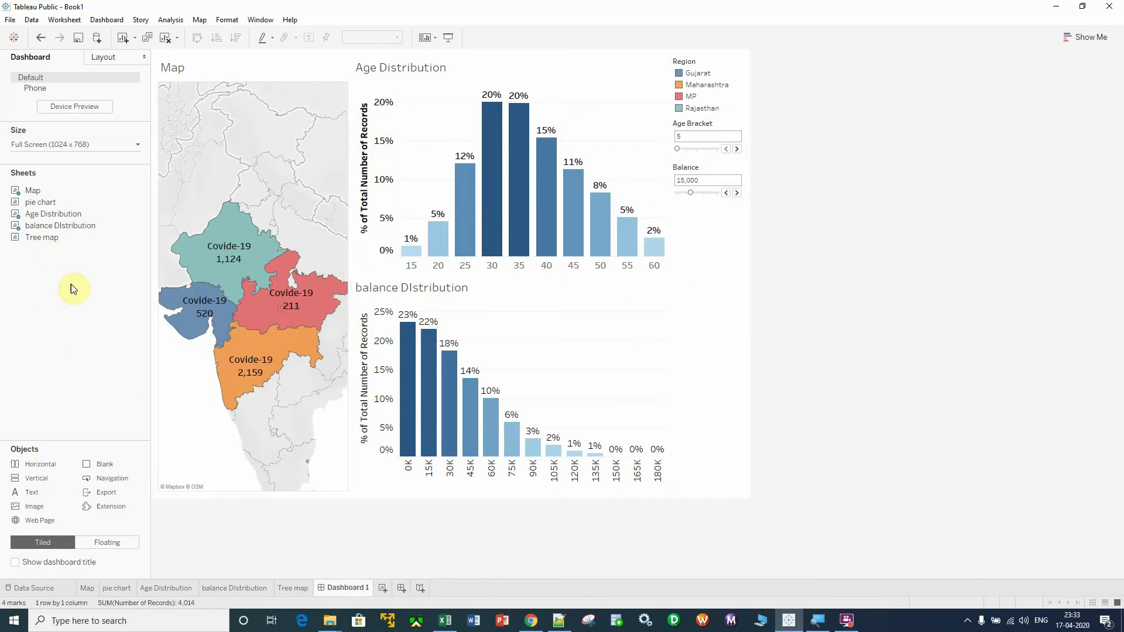
pyautogui.moveTo(41, 202)
pyautogui.mouseDown()
pyautogui.moveTo(696, 249)
pyautogui.moveTo(718, 264)
pyautogui.mouseUp()
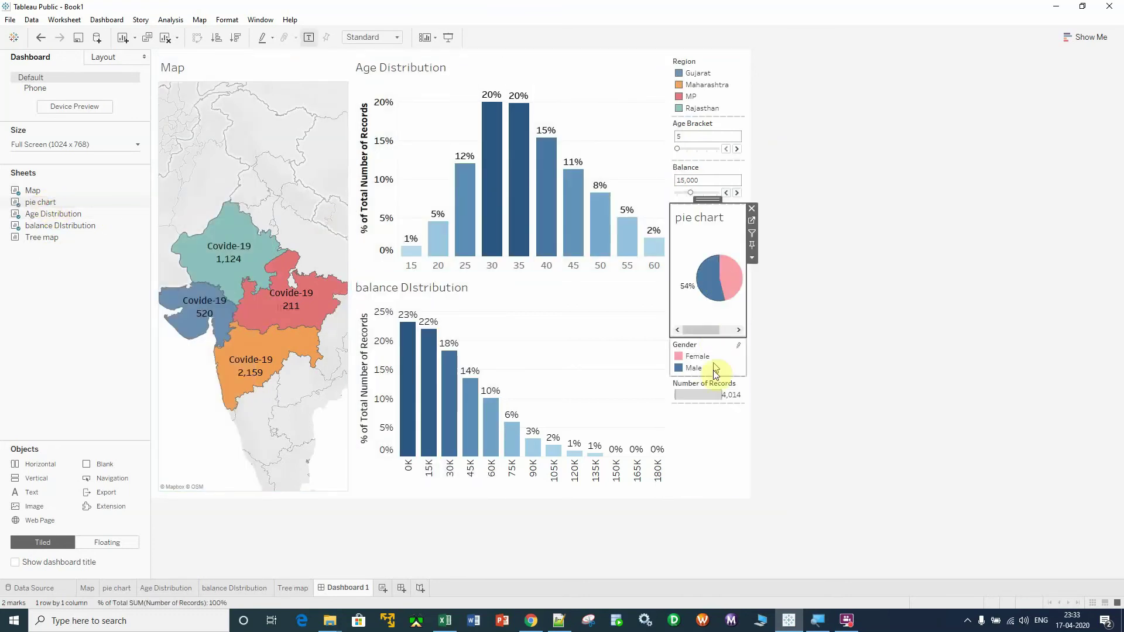
pyautogui.moveTo(703, 331); pyautogui.dragTo(711, 332)
# Step: Remove the Number of Records and Gender legends from the dashboard
pyautogui.click(700, 383)
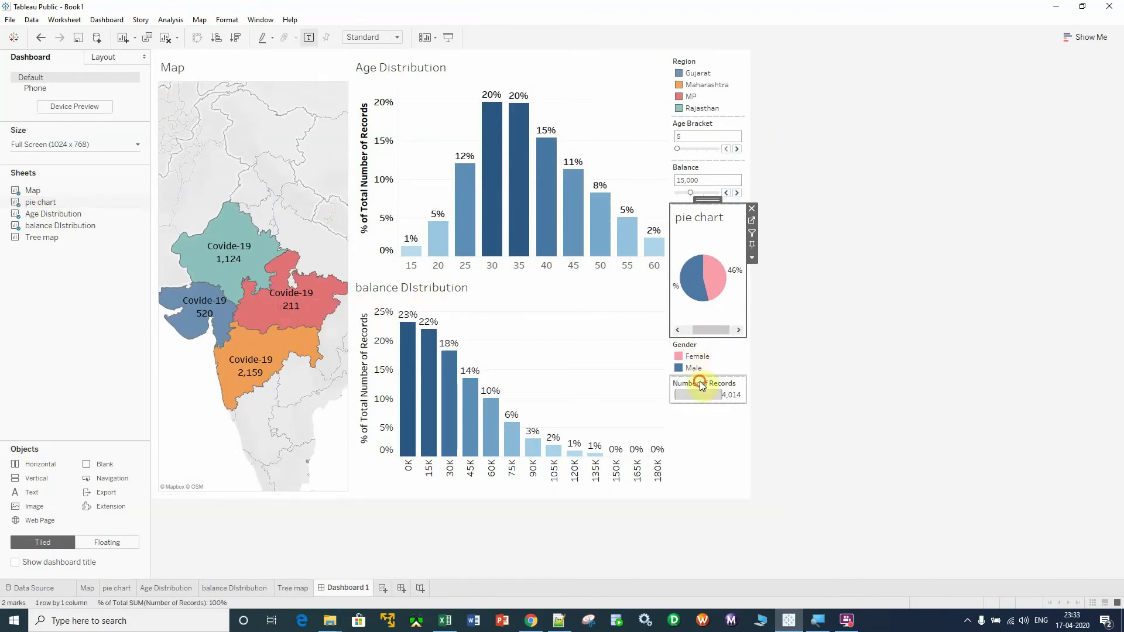
pyautogui.click(753, 379)
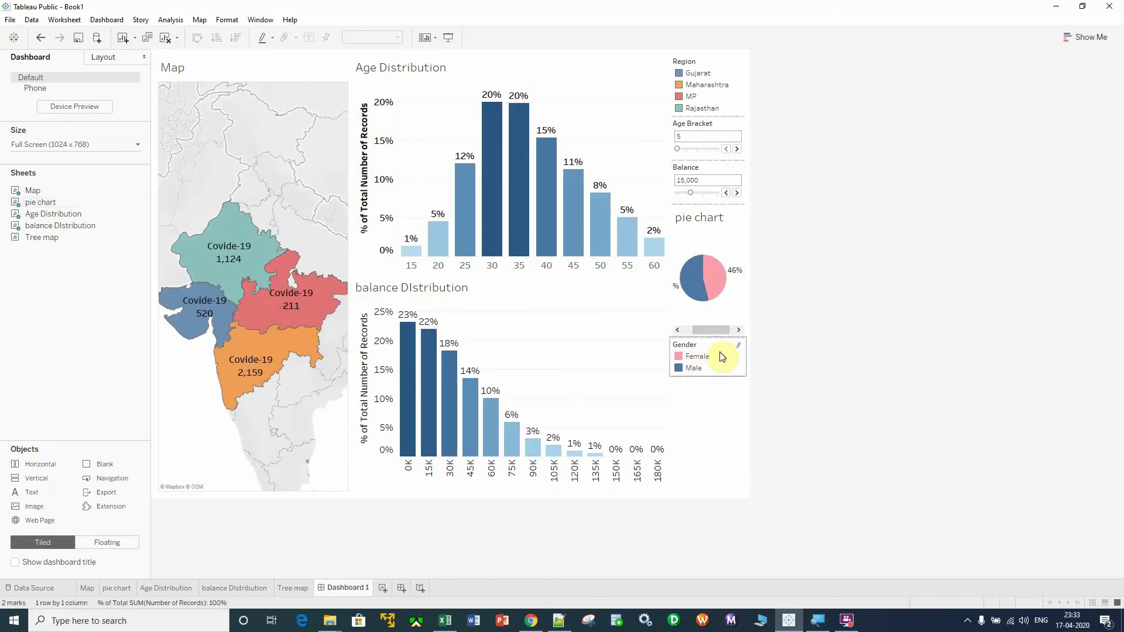
pyautogui.click(722, 357)
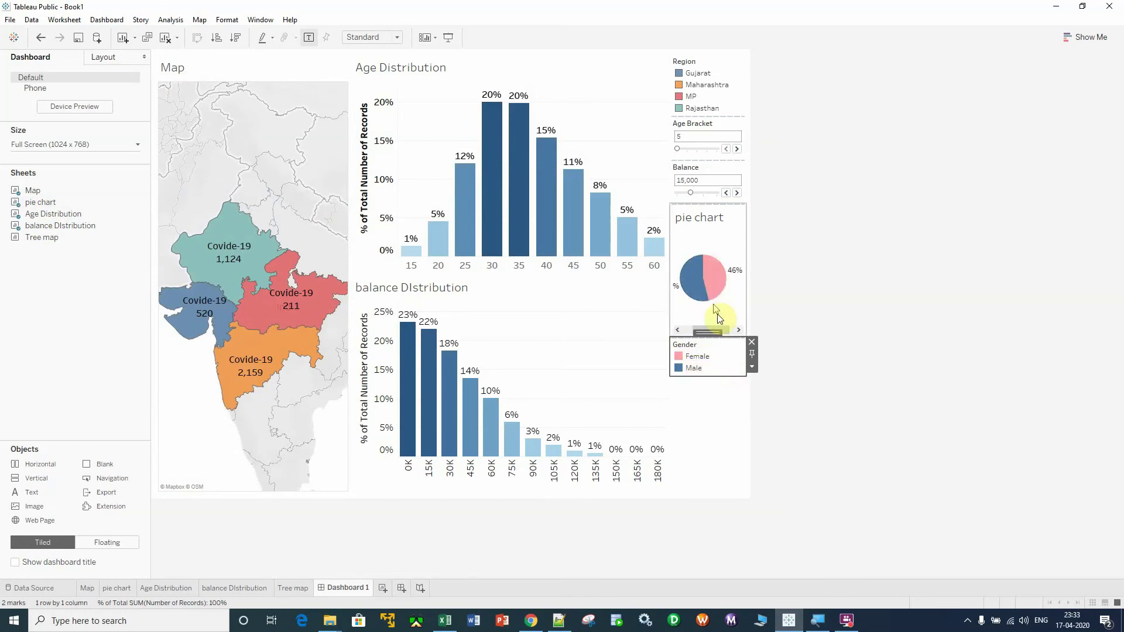
pyautogui.click(752, 342)
# Step: Add the Tree map sheet below the pie chart and remove its Job Classification legend
pyautogui.moveTo(28, 243)
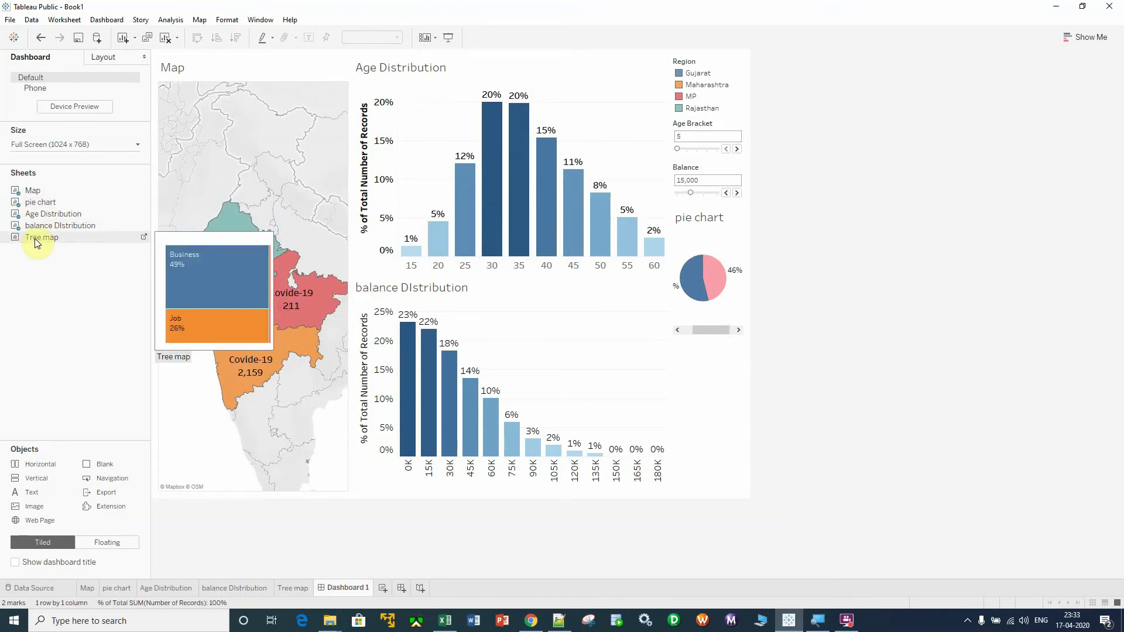
pyautogui.moveTo(34, 238)
pyautogui.mouseDown()
pyautogui.moveTo(676, 452)
pyautogui.moveTo(719, 436)
pyautogui.moveTo(710, 424)
pyautogui.mouseUp()
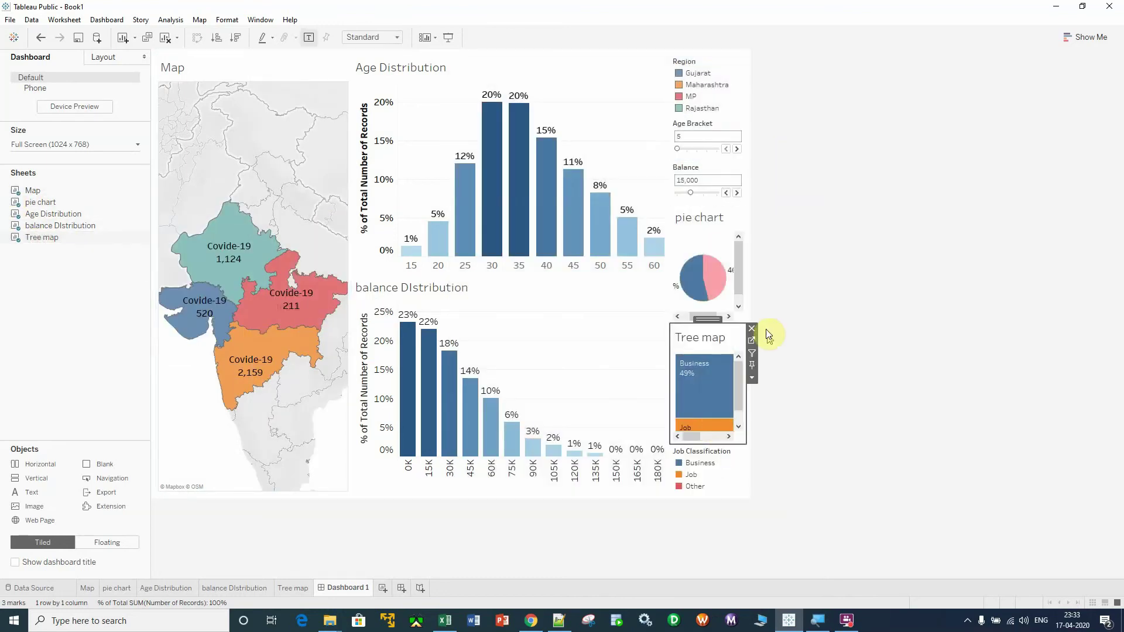
pyautogui.click(711, 474)
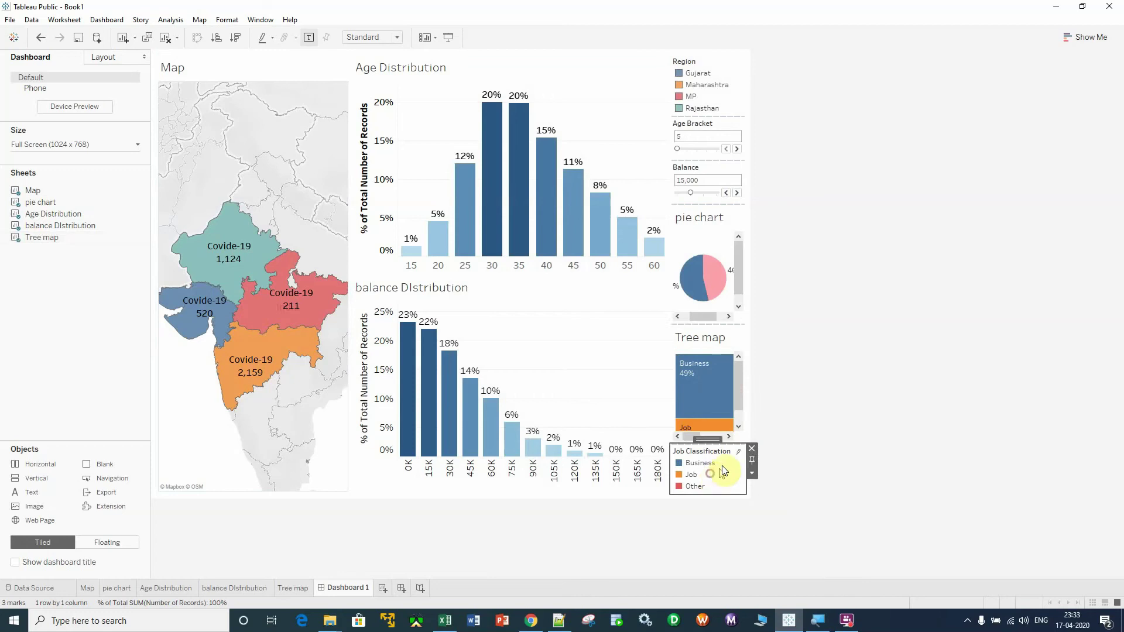
pyautogui.click(751, 449)
pyautogui.click(263, 477)
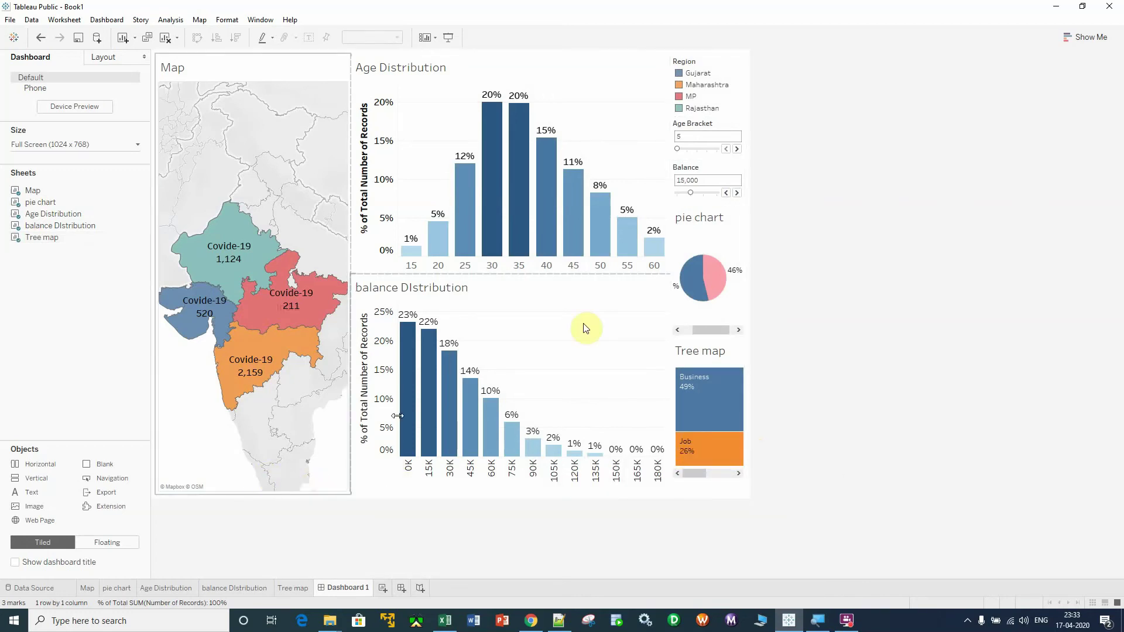
# Step: Widen the column holding the parameters, pie chart and Tree map, and narrow the Map pane slightly
pyautogui.moveTo(669, 317); pyautogui.dragTo(635, 311)
pyautogui.moveTo(695, 465)
pyautogui.mouseDown()
pyautogui.moveTo(715, 463)
pyautogui.moveTo(682, 461)
pyautogui.mouseUp()
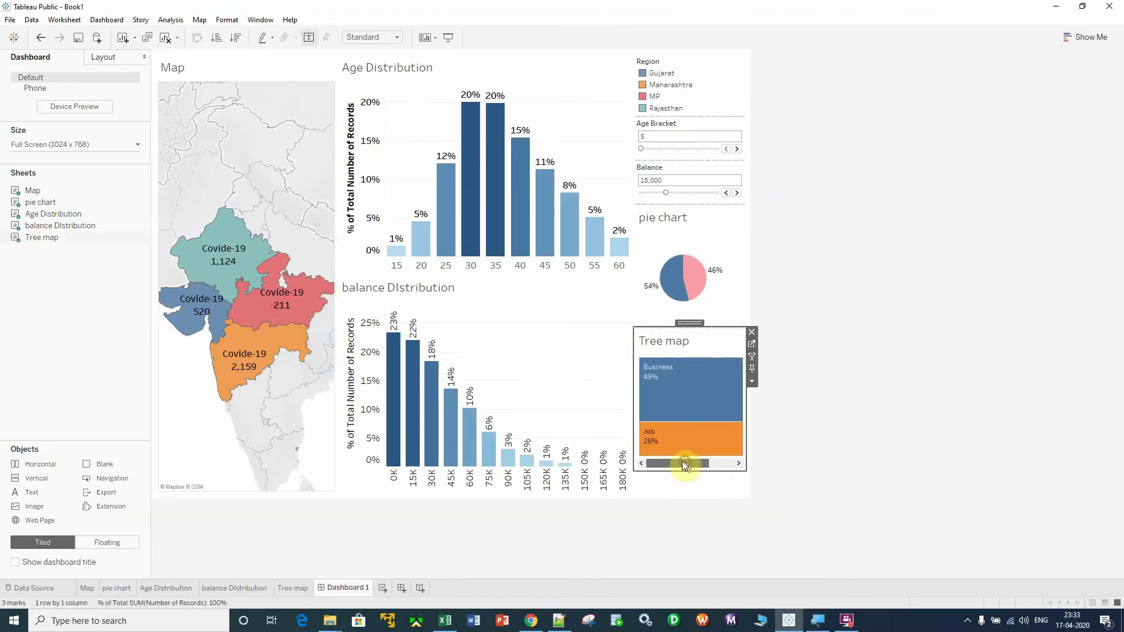
pyautogui.moveTo(335, 238); pyautogui.dragTo(329, 238)
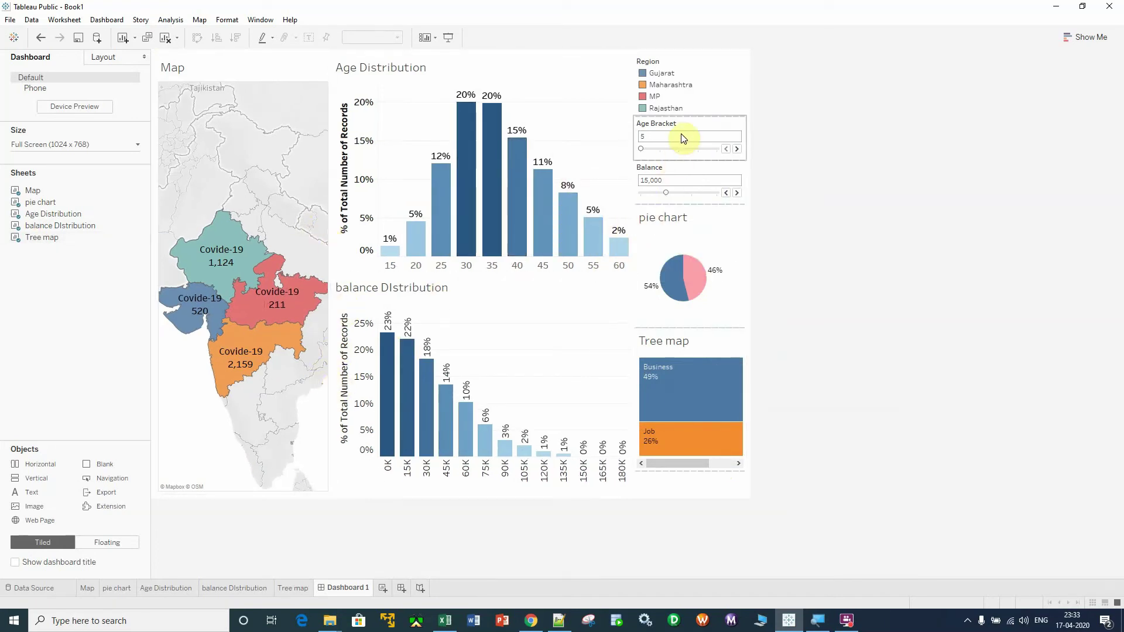
pyautogui.click(678, 464)
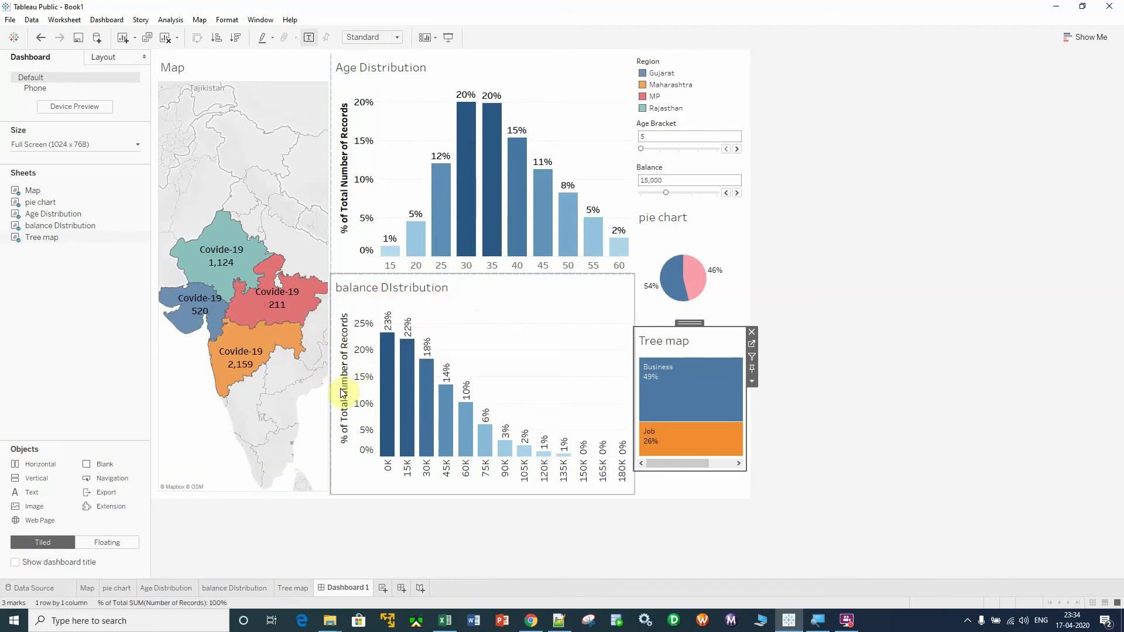
# Step: Select the MP region on the map to check whether the other charts respond, and clear the selection
pyautogui.click(288, 292)
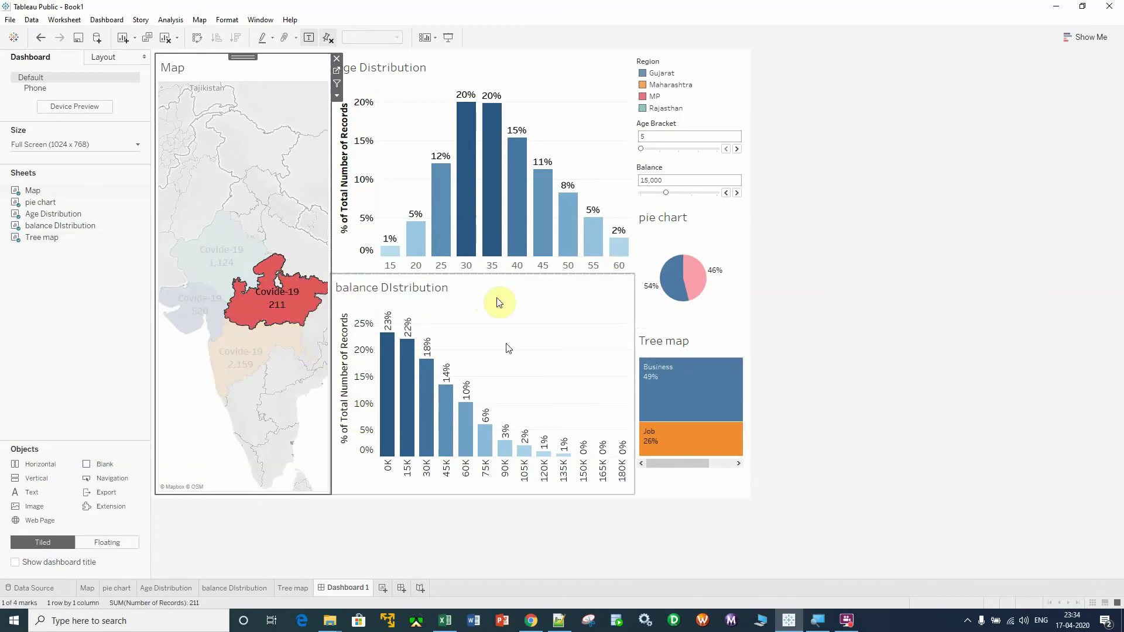
pyautogui.moveTo(283, 293)
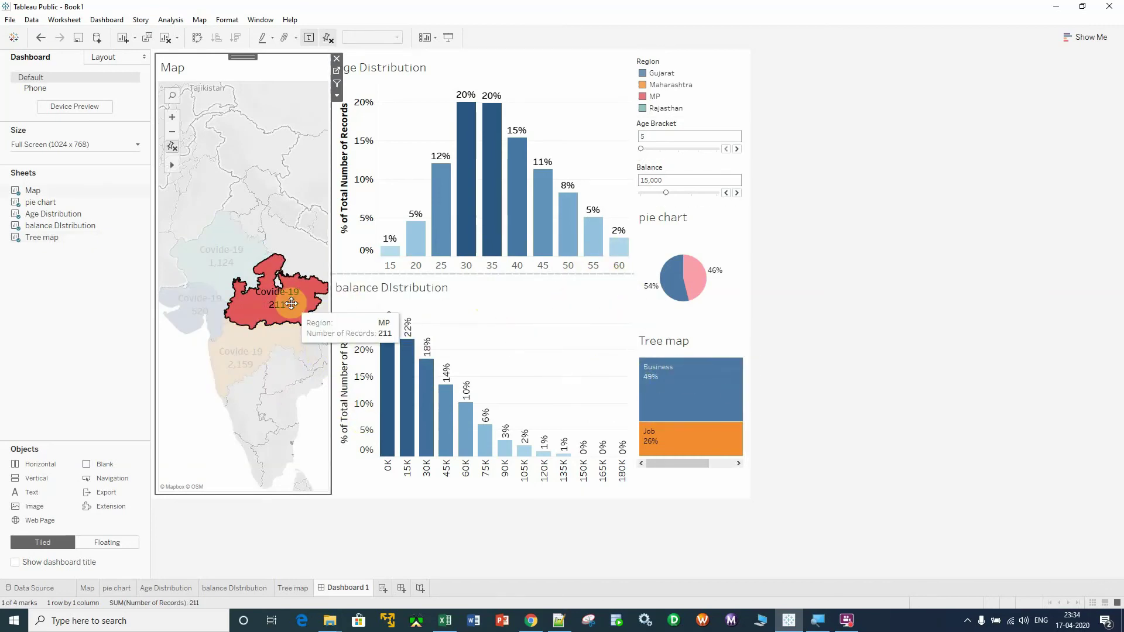
pyautogui.click(304, 554)
pyautogui.click(191, 381)
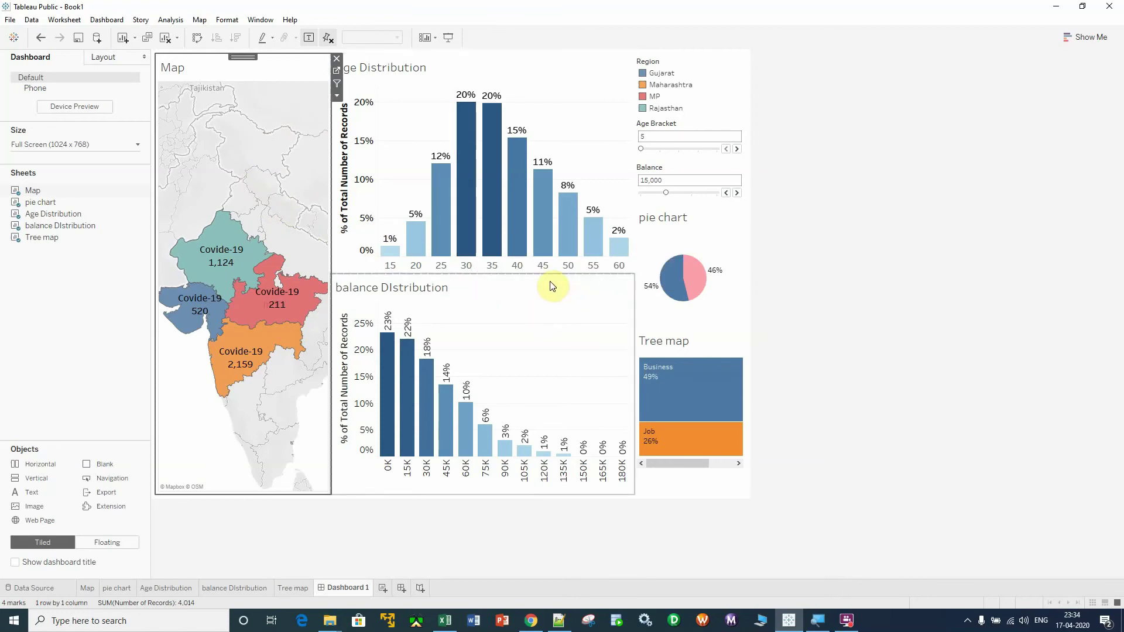
pyautogui.moveTo(398, 245)
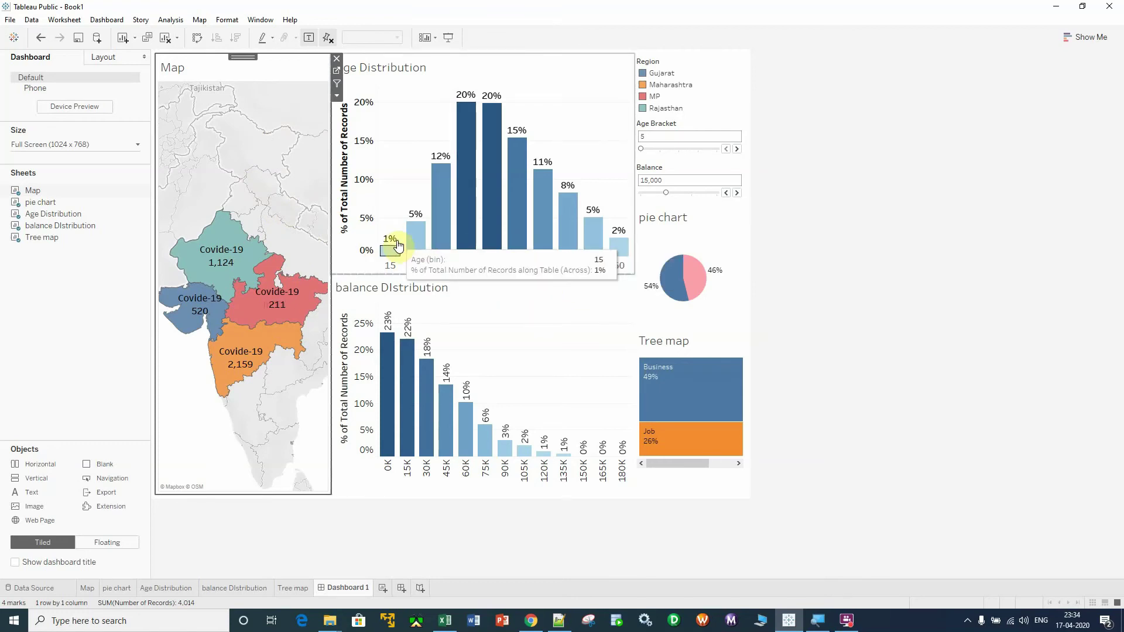
# Step: Use the Map sheet as a filter for the other dashboard charts
pyautogui.click(336, 95)
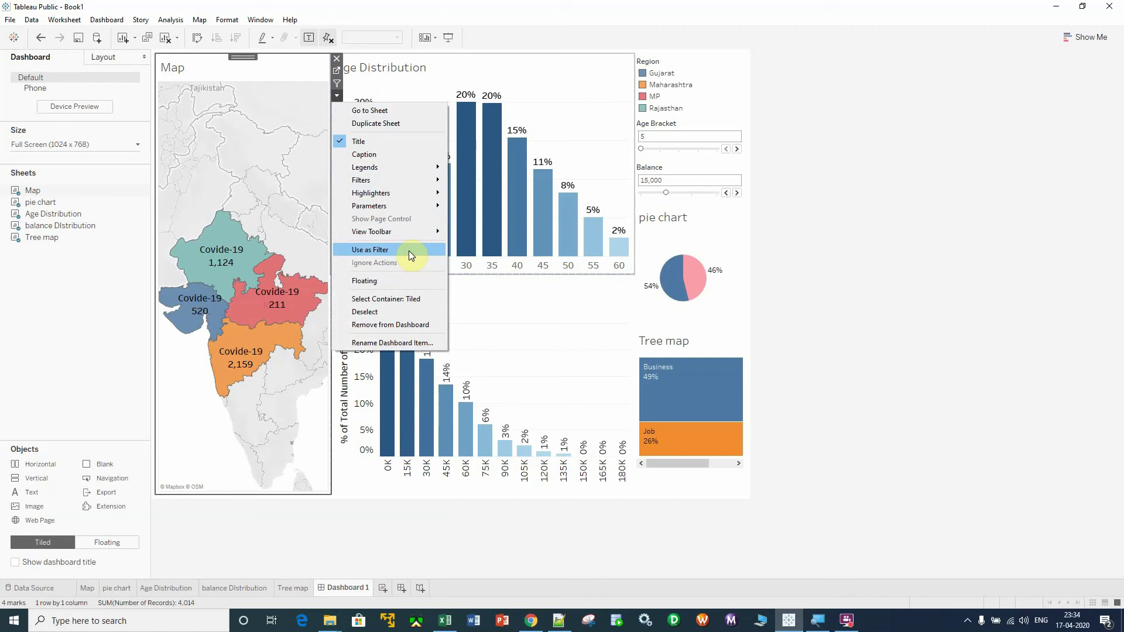
pyautogui.click(357, 547)
pyautogui.click(296, 127)
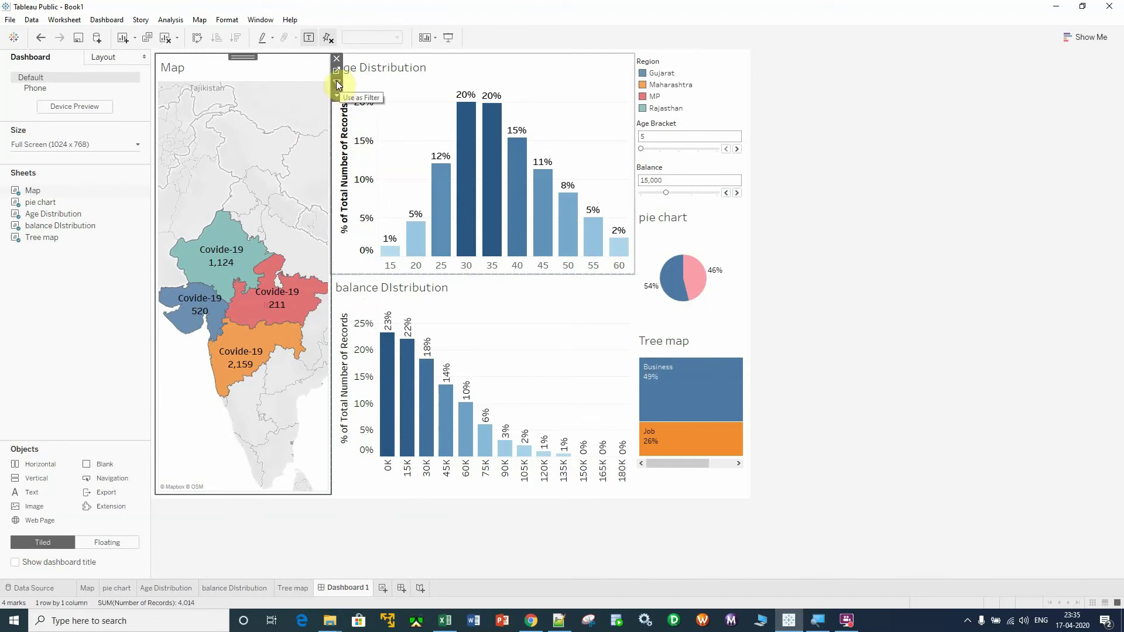
pyautogui.click(337, 82)
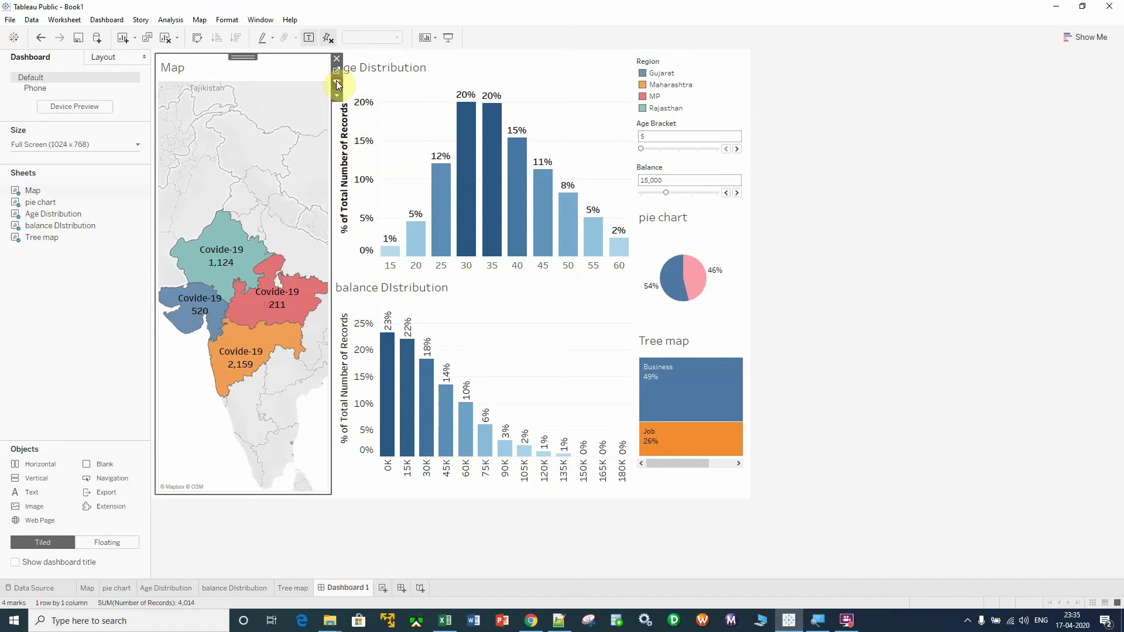
# Step: Test the map filter by selecting MP, Maharashtra, Gujarat and Rajasthan in turn, and clear the selection
pyautogui.click(269, 297)
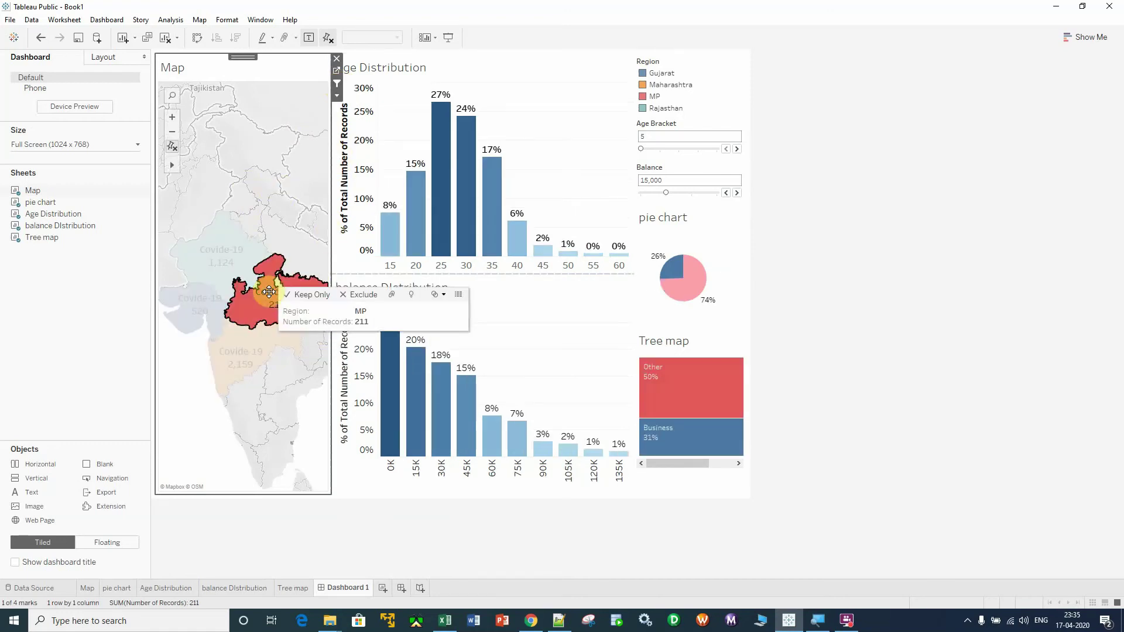
pyautogui.click(243, 349)
pyautogui.click(178, 290)
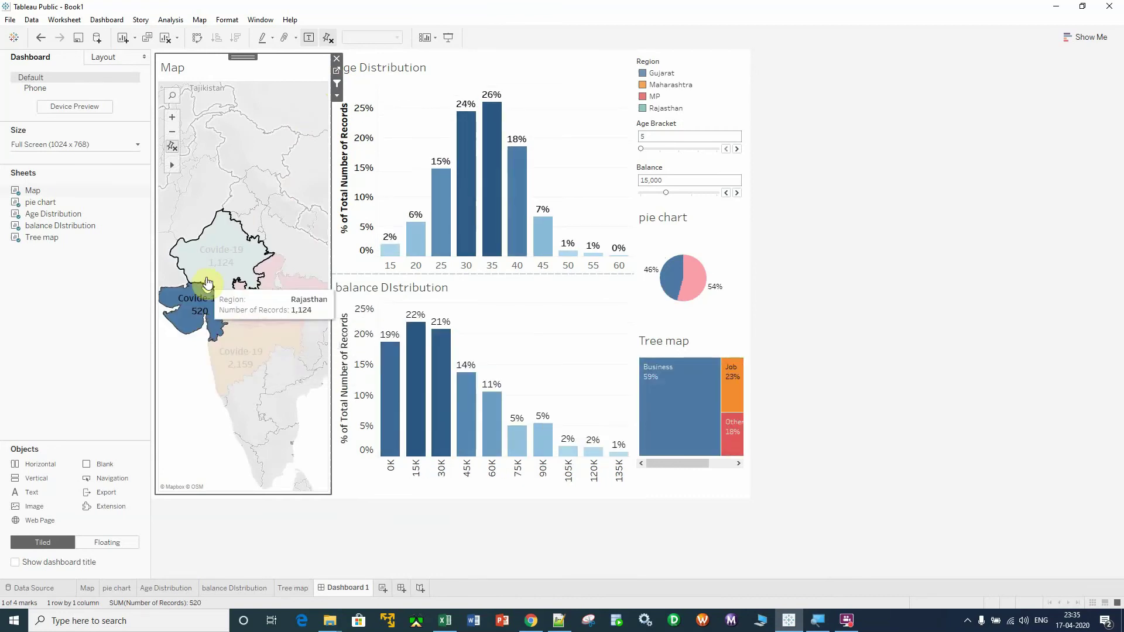
pyautogui.click(209, 261)
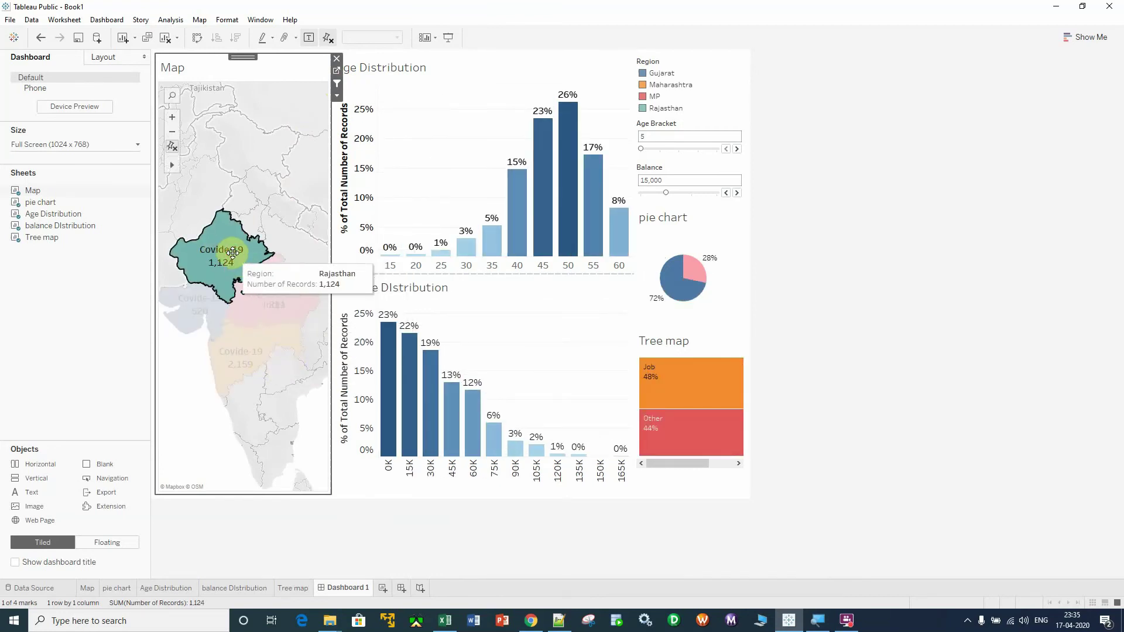
pyautogui.click(221, 258)
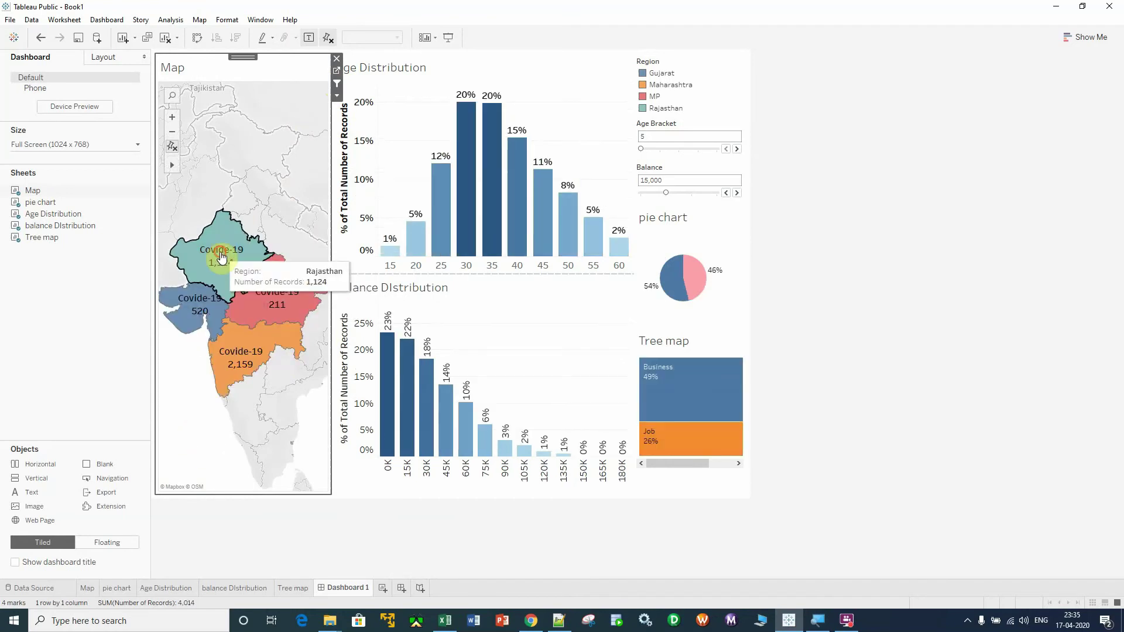
pyautogui.click(221, 258)
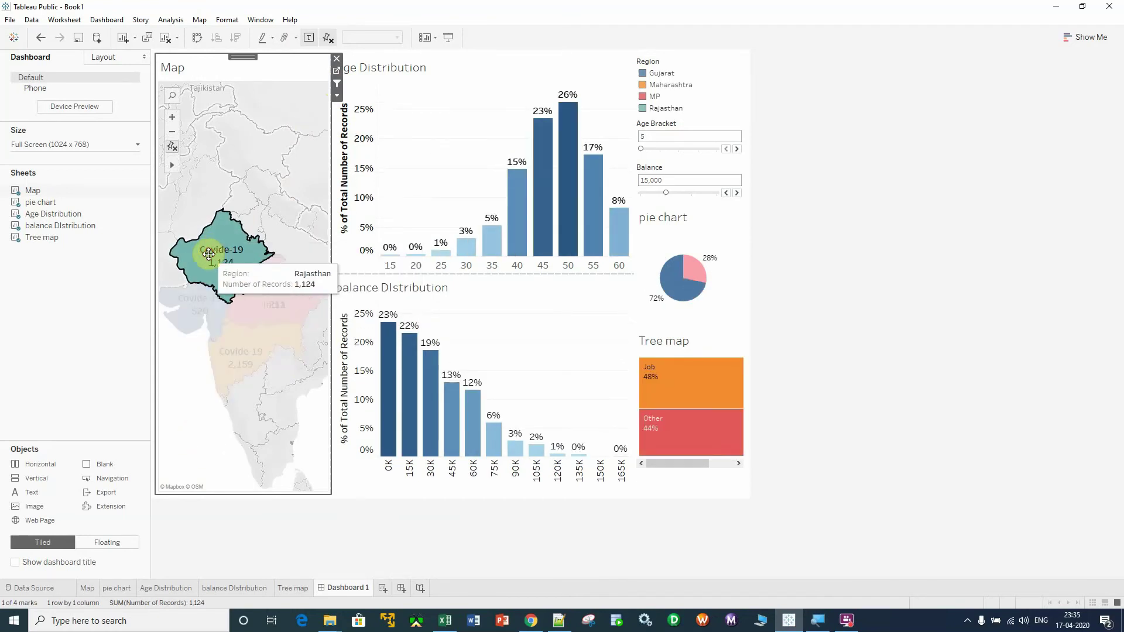
pyautogui.click(176, 412)
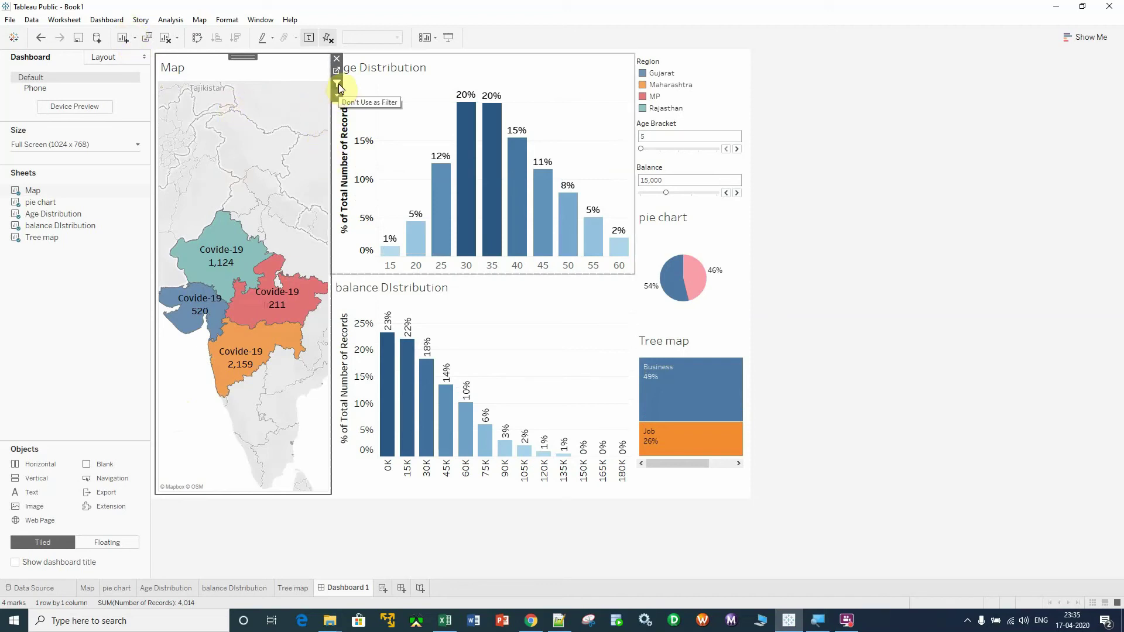
# Step: Review the source sheets, target sheets and run settings of the generated Map filter in the dashboard actions, and accept them
pyautogui.click(109, 20)
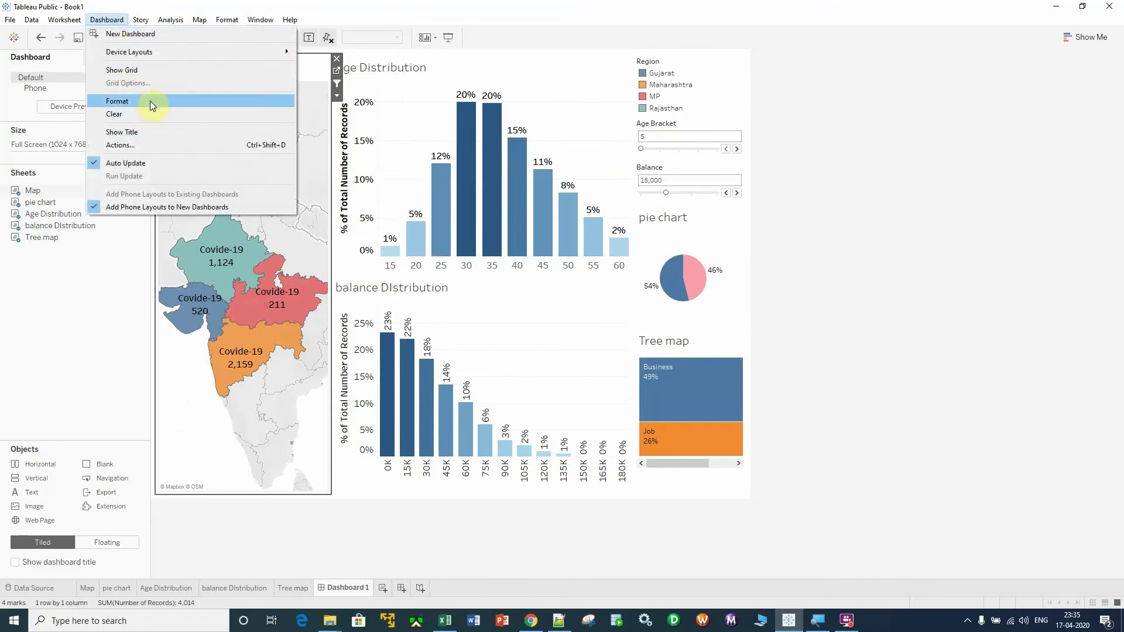
pyautogui.click(190, 145)
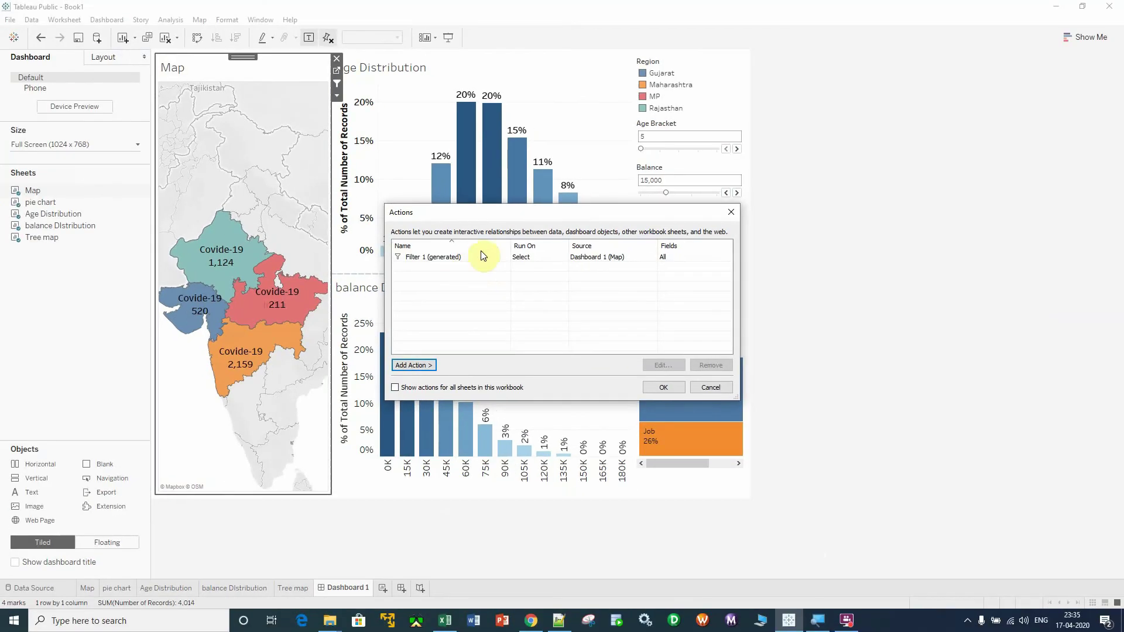
pyautogui.click(450, 255)
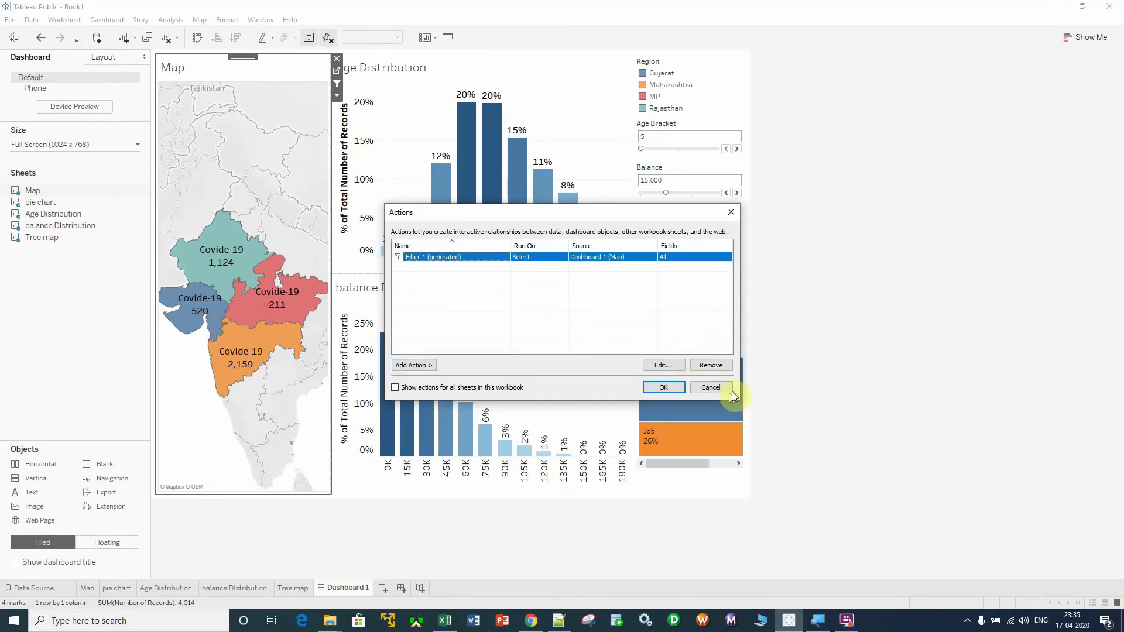
pyautogui.click(662, 364)
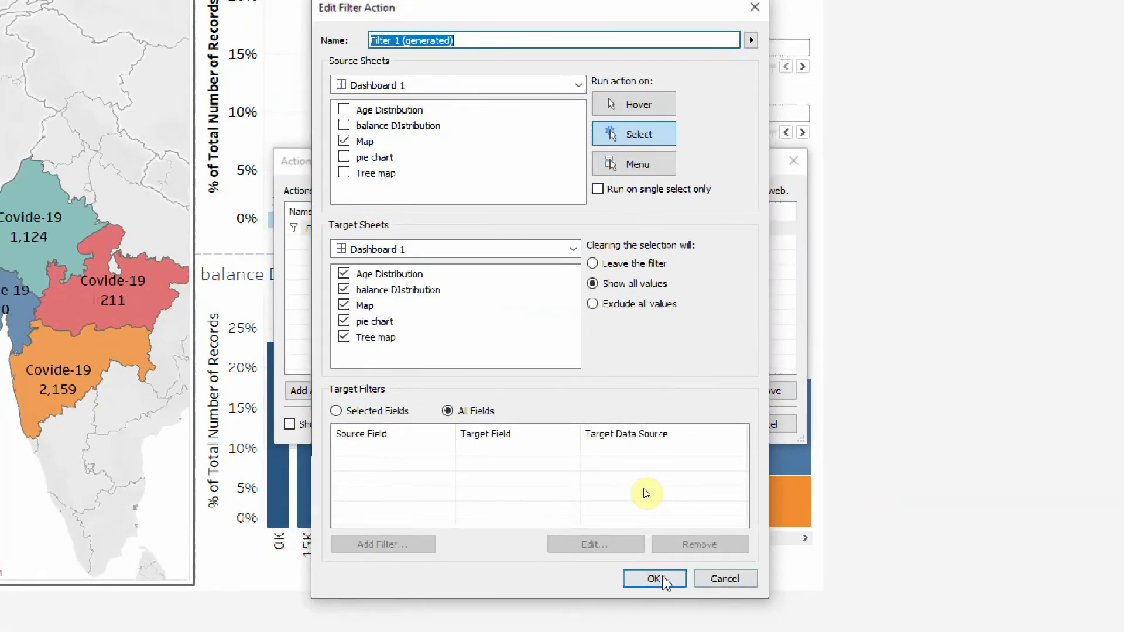
pyautogui.click(662, 578)
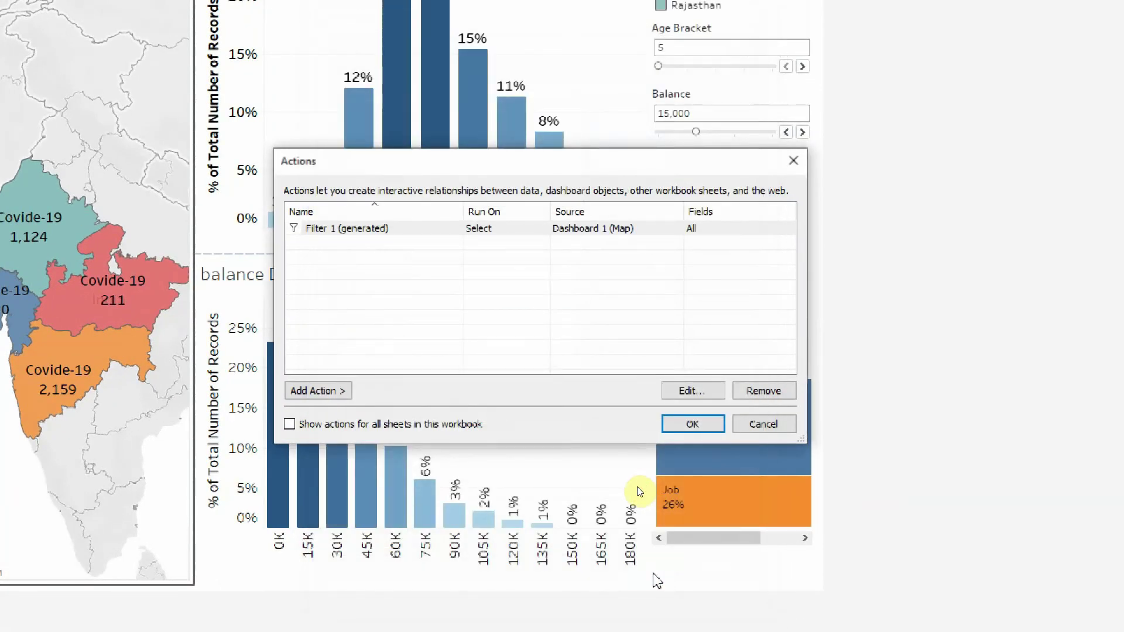
pyautogui.click(689, 425)
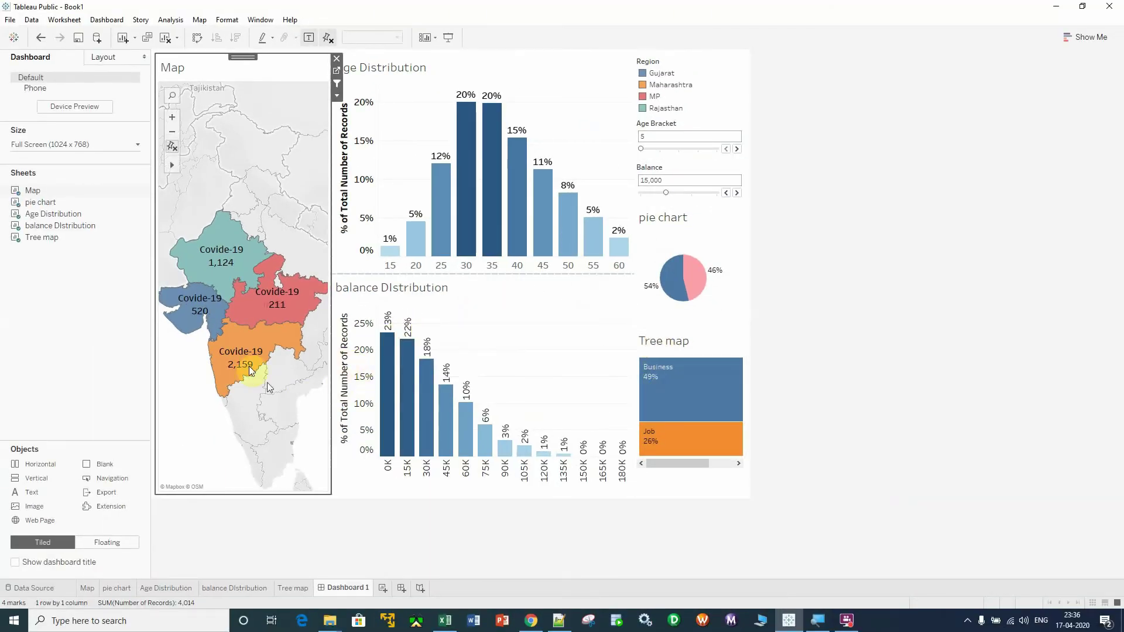
# Step: Filter the dashboard by Maharashtra, examine the age, balance, gender and full job classification breakdown, and clear the selection
pyautogui.moveTo(248, 346)
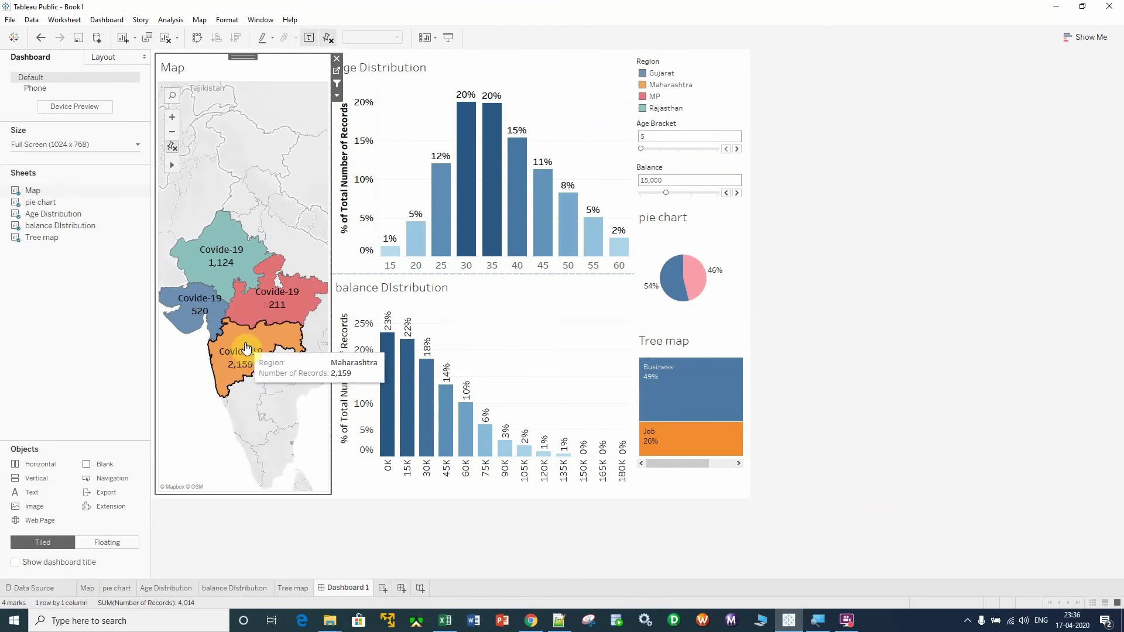
pyautogui.click(246, 344)
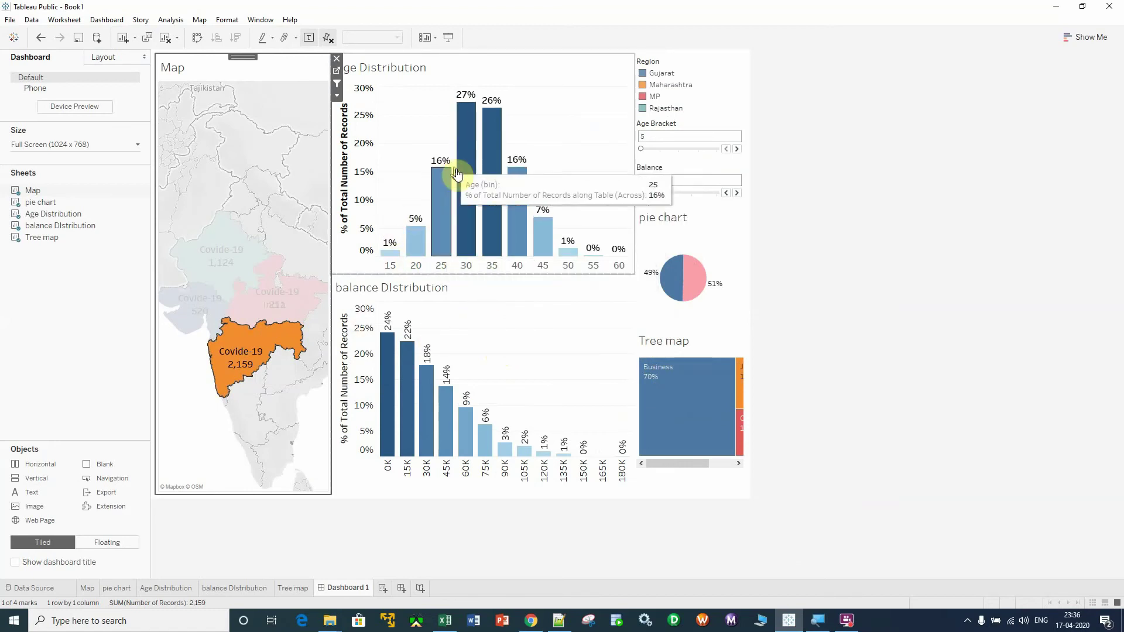
pyautogui.click(465, 273)
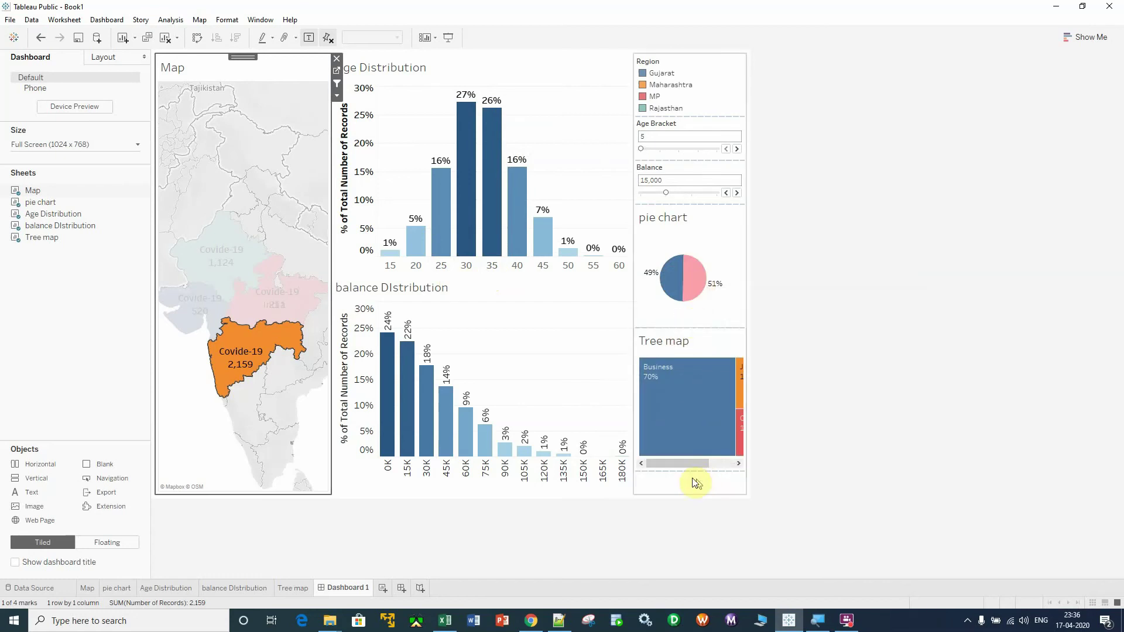
pyautogui.moveTo(679, 463)
pyautogui.mouseDown()
pyautogui.moveTo(710, 466)
pyautogui.moveTo(674, 465)
pyautogui.mouseUp()
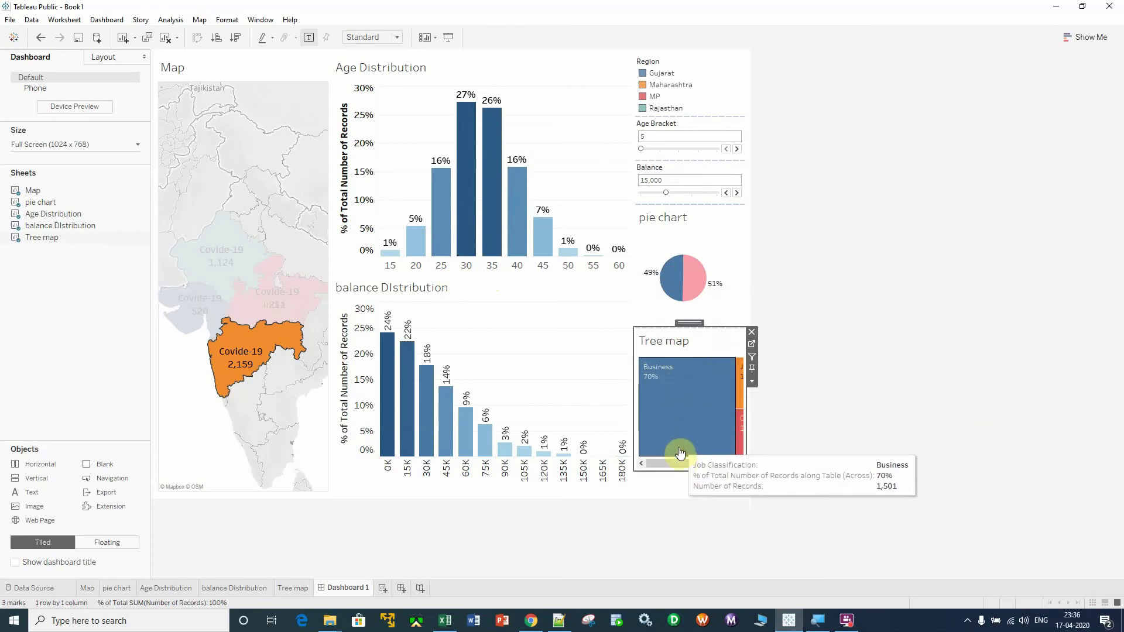
pyautogui.moveTo(671, 458); pyautogui.dragTo(711, 463)
pyautogui.moveTo(724, 380)
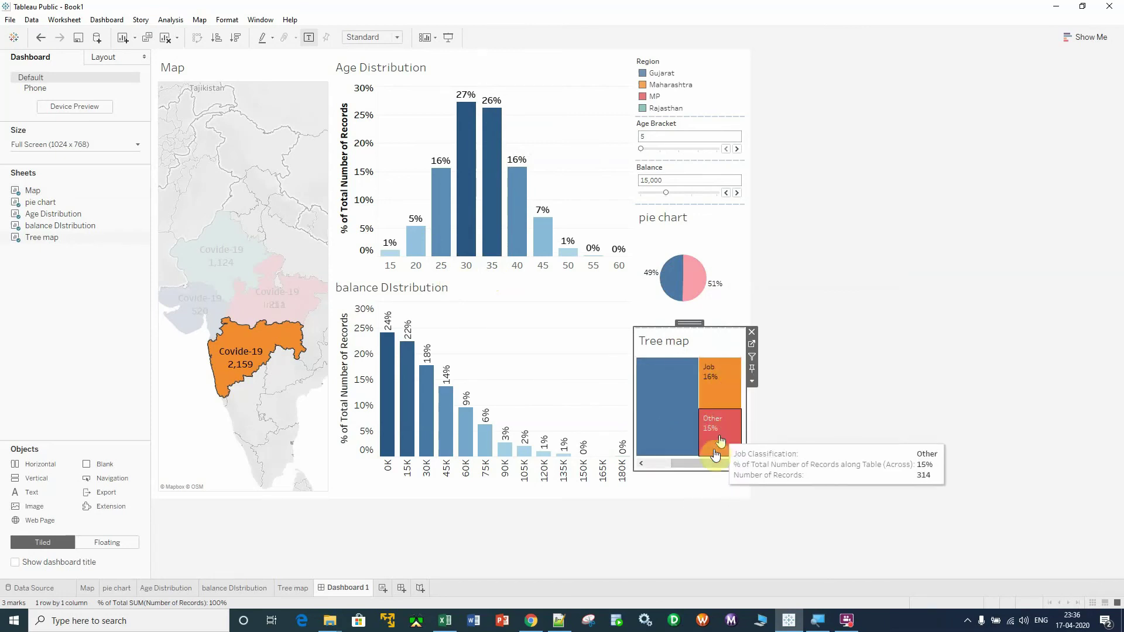
pyautogui.moveTo(720, 442)
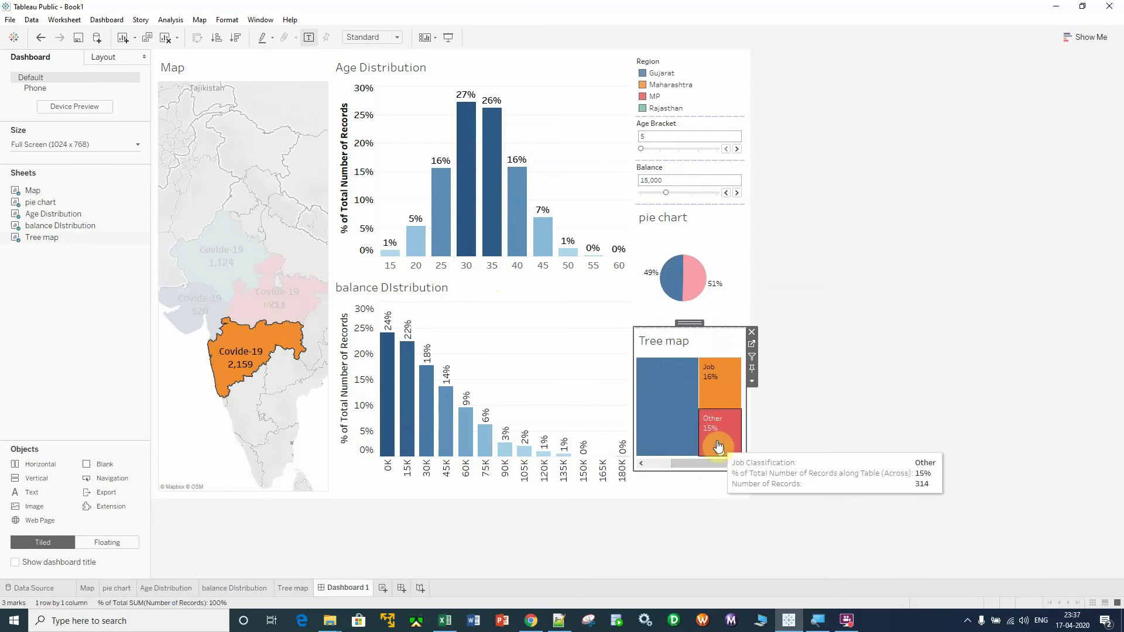
pyautogui.moveTo(708, 462); pyautogui.dragTo(635, 466)
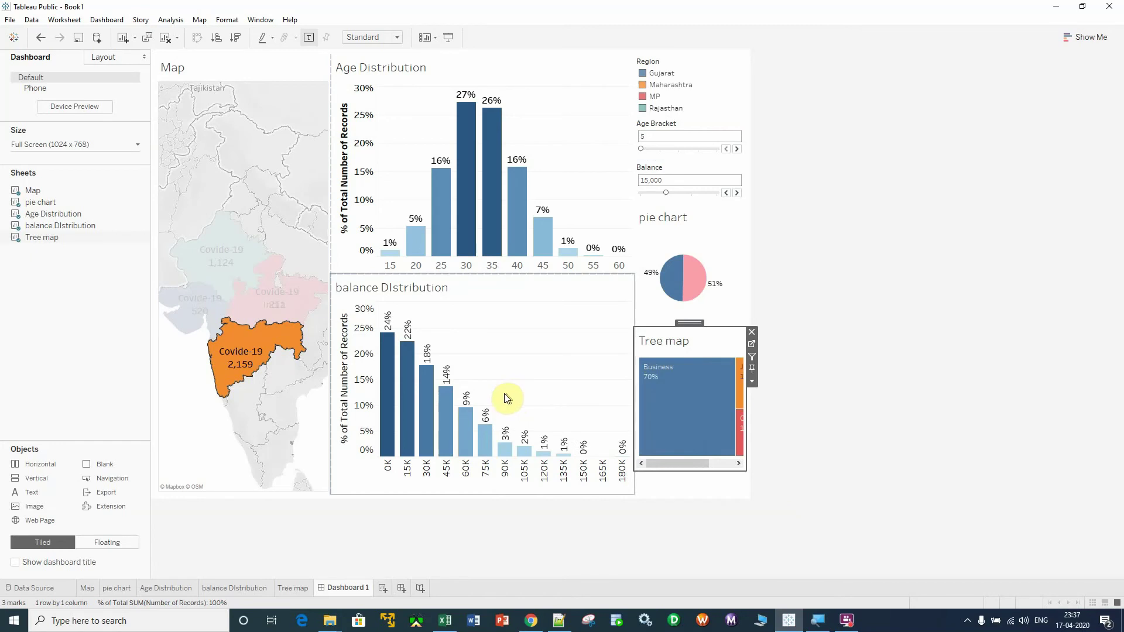
pyautogui.click(245, 345)
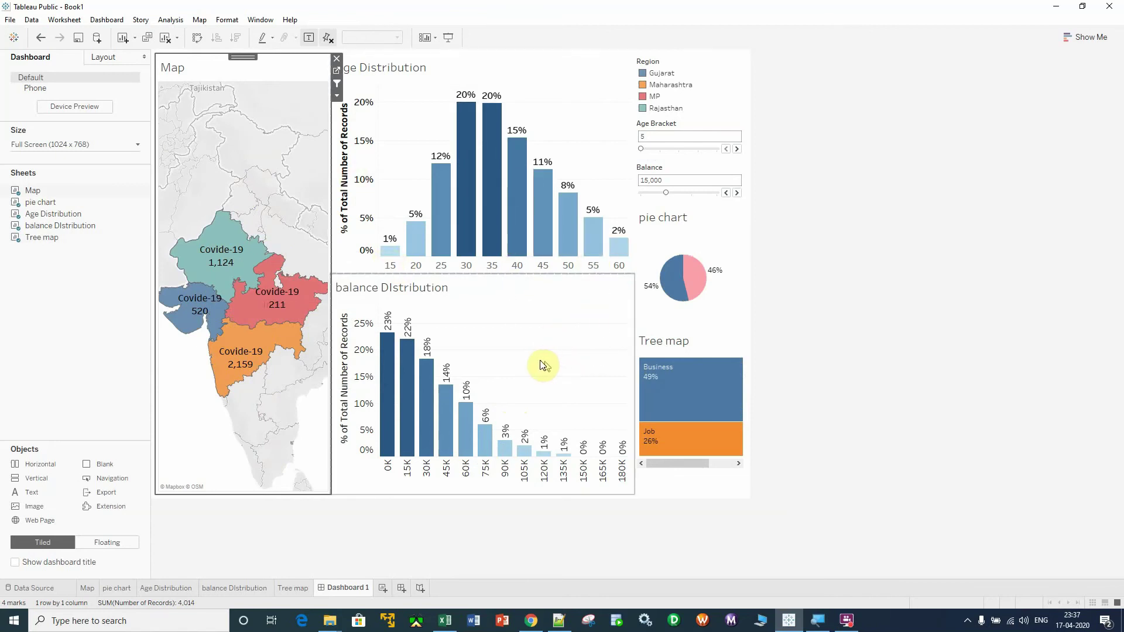
# Step: Use the Age Distribution and balance DIstribution sheets as filters for the other dashboard charts
pyautogui.click(464, 146)
pyautogui.click(464, 174)
pyautogui.click(464, 174)
pyautogui.click(464, 174)
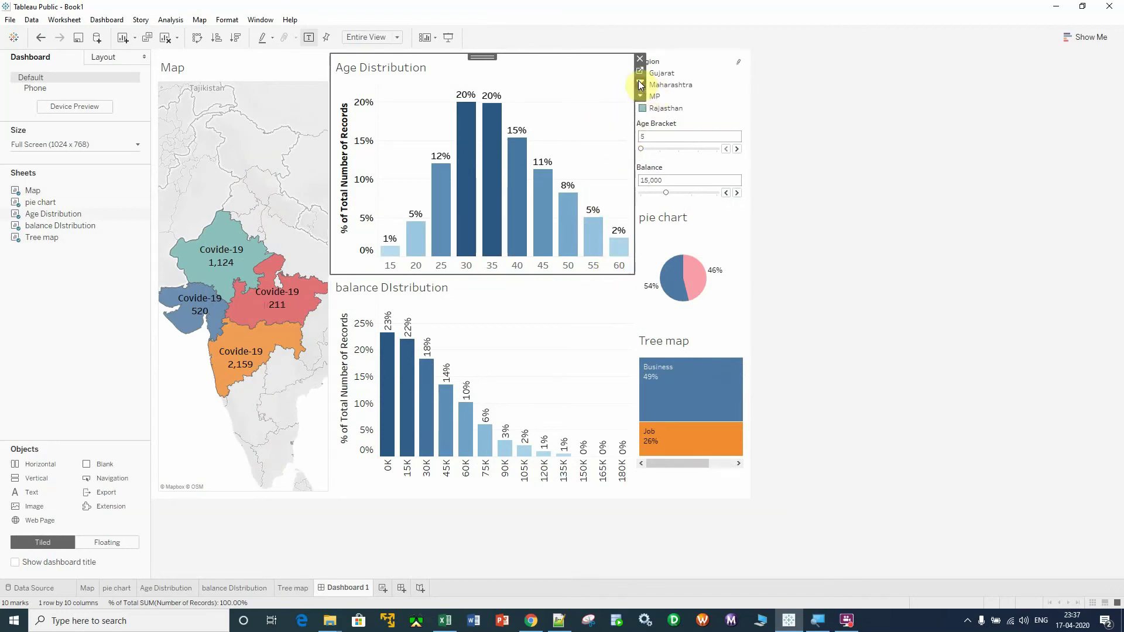
pyautogui.moveTo(499, 168)
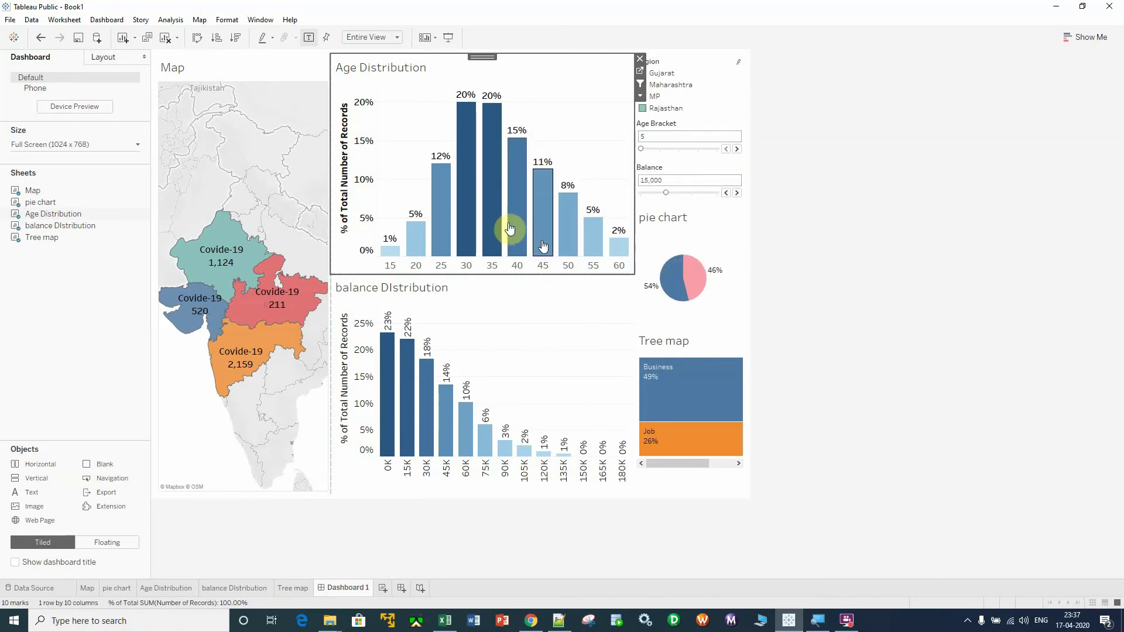
pyautogui.click(544, 313)
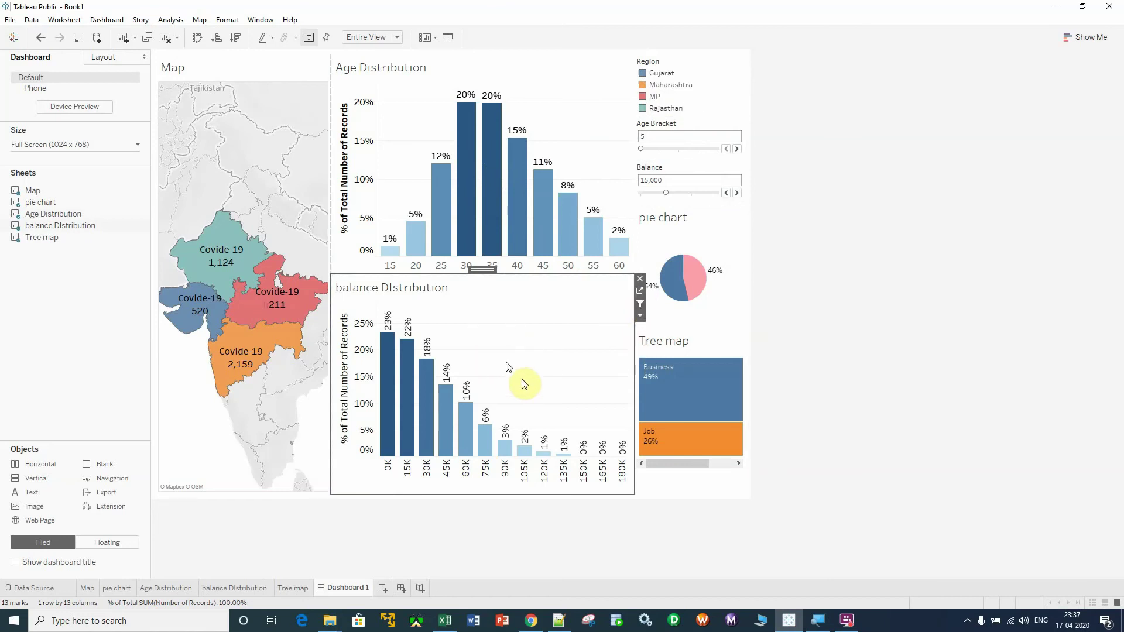
# Step: Use the pie chart and Tree map sheets as dashboard filters too, and leave nothing selected
pyautogui.click(714, 230)
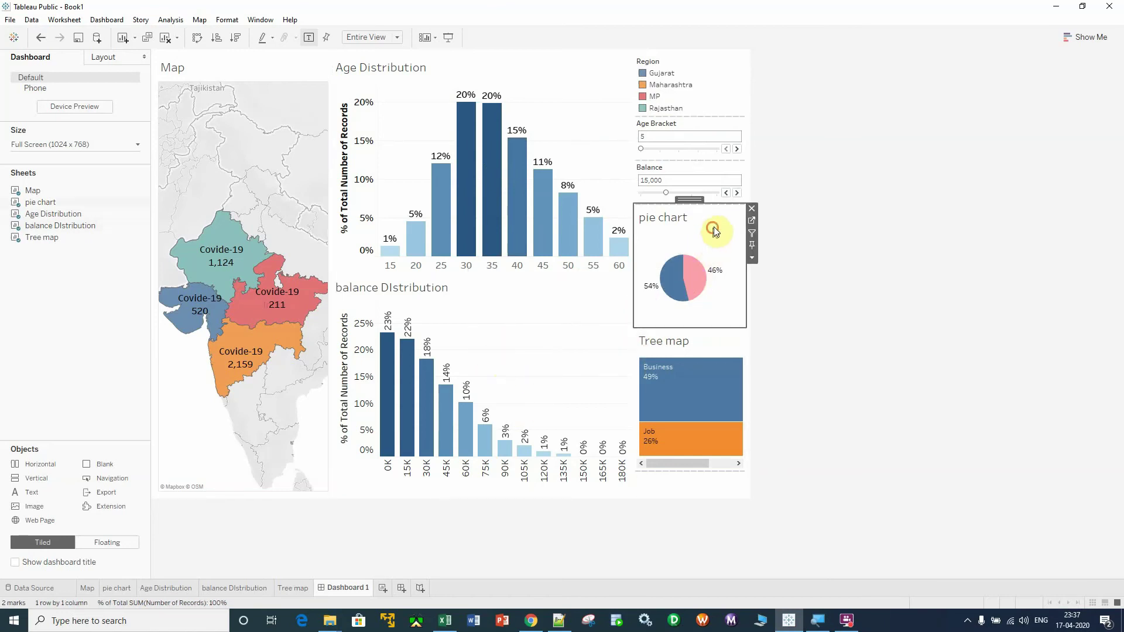
pyautogui.click(752, 234)
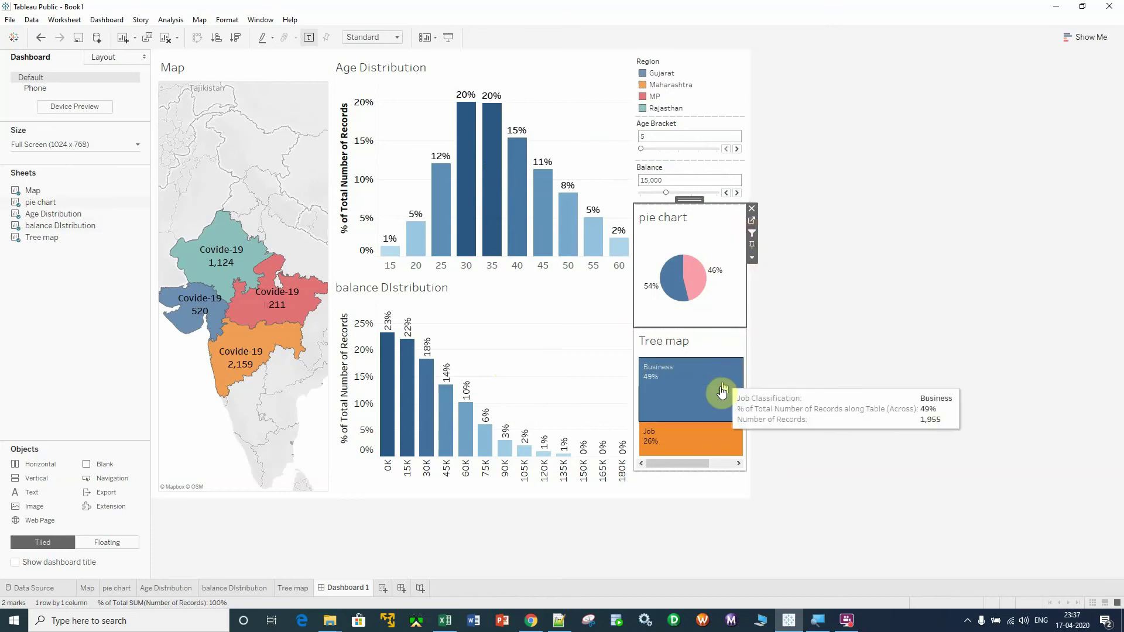
pyautogui.click(706, 378)
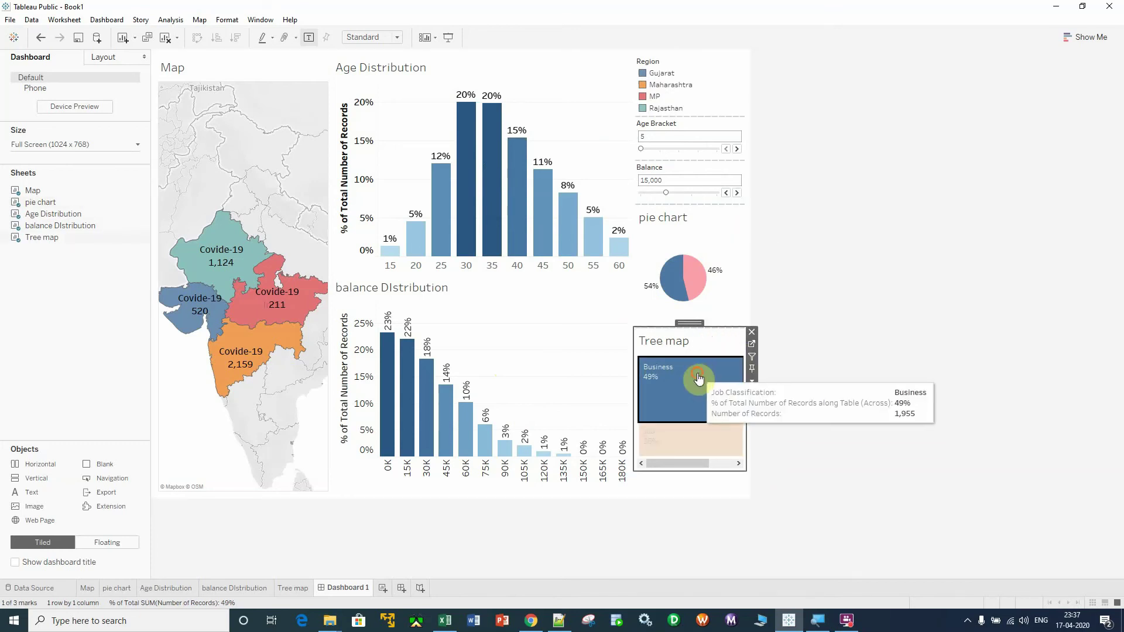
pyautogui.click(704, 379)
pyautogui.click(752, 356)
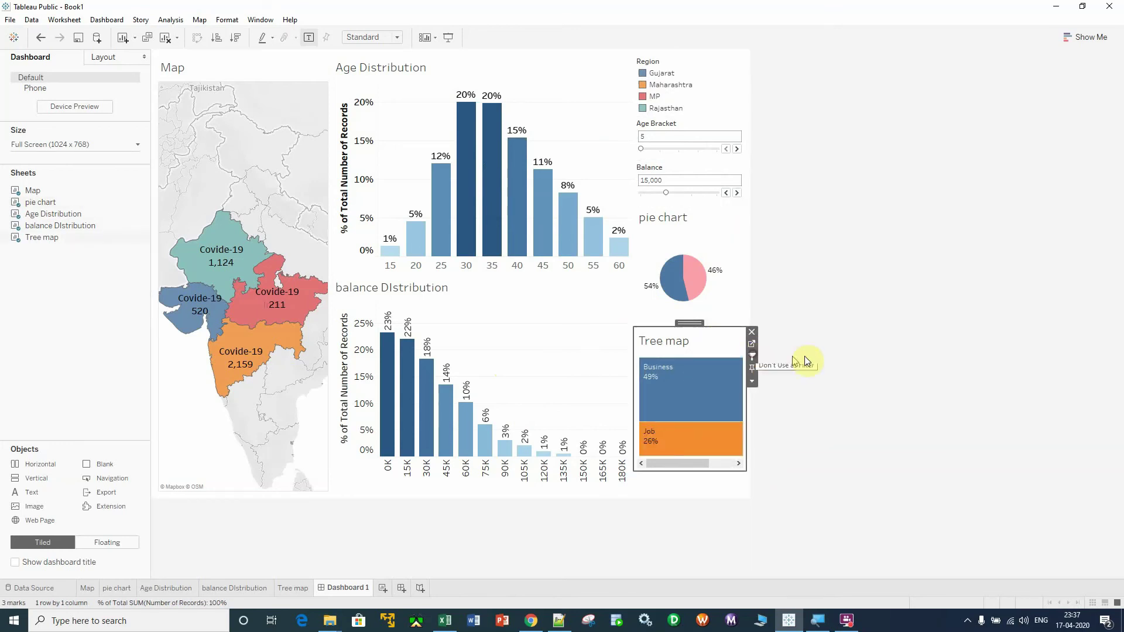
pyautogui.click(860, 292)
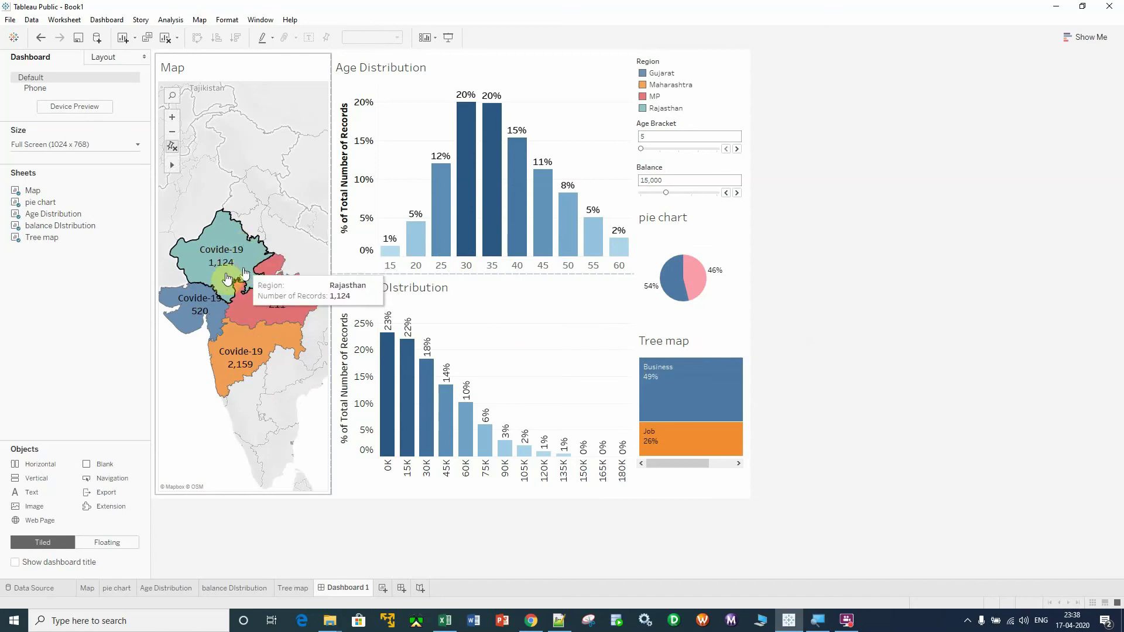
# Step: Filter the dashboard by Rajasthan, examine its age, gender and job classification breakdown, and clear the selection
pyautogui.click(224, 229)
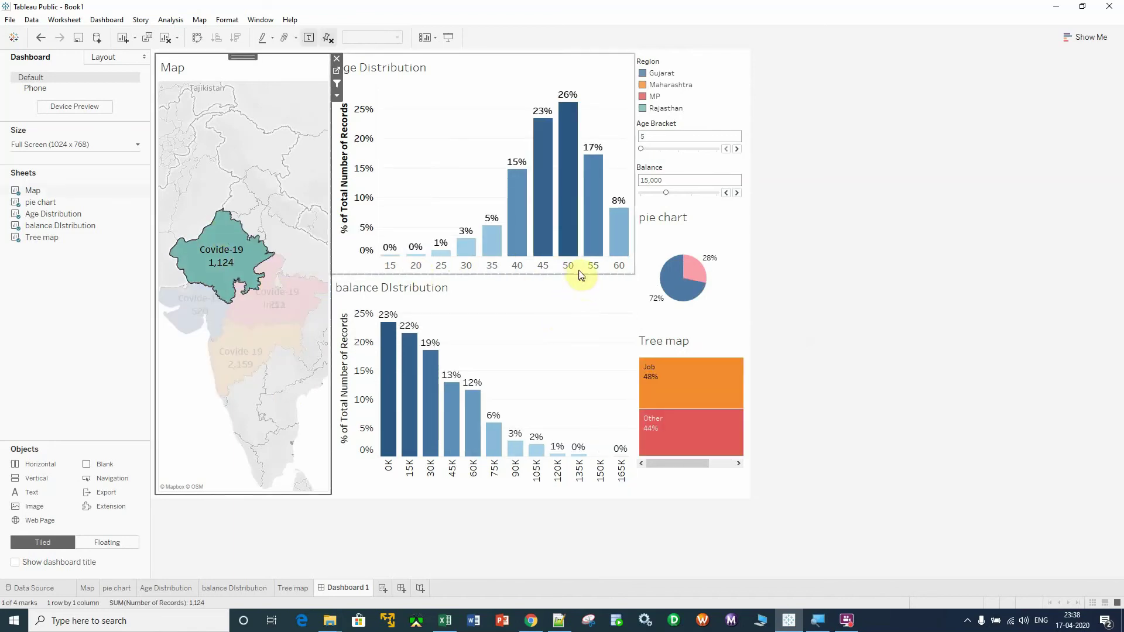
pyautogui.moveTo(574, 123)
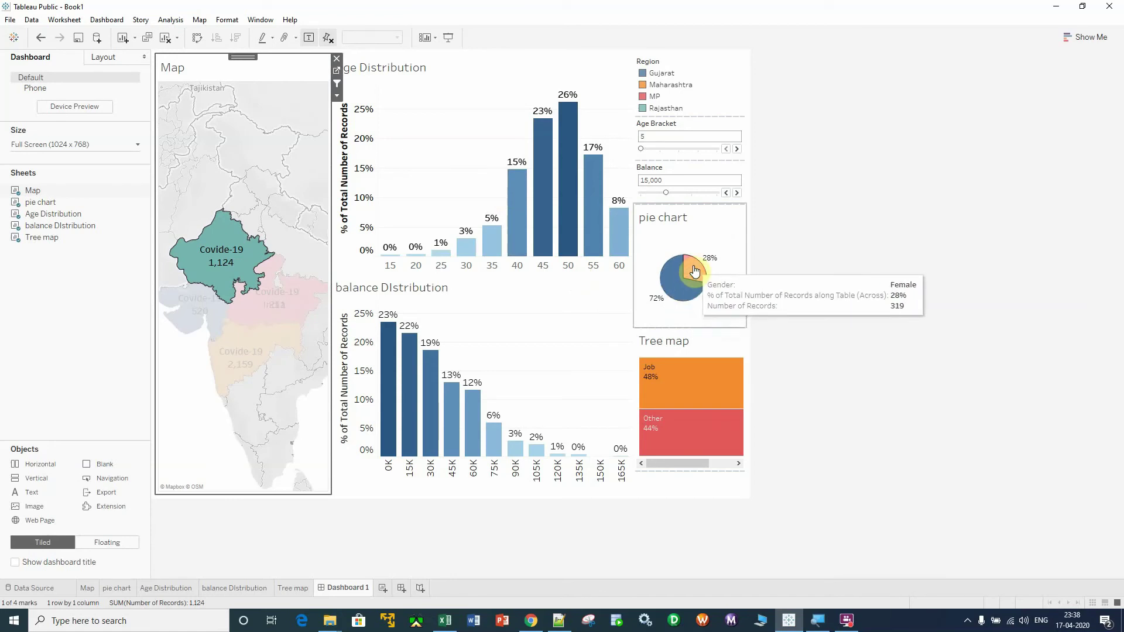
pyautogui.click(668, 468)
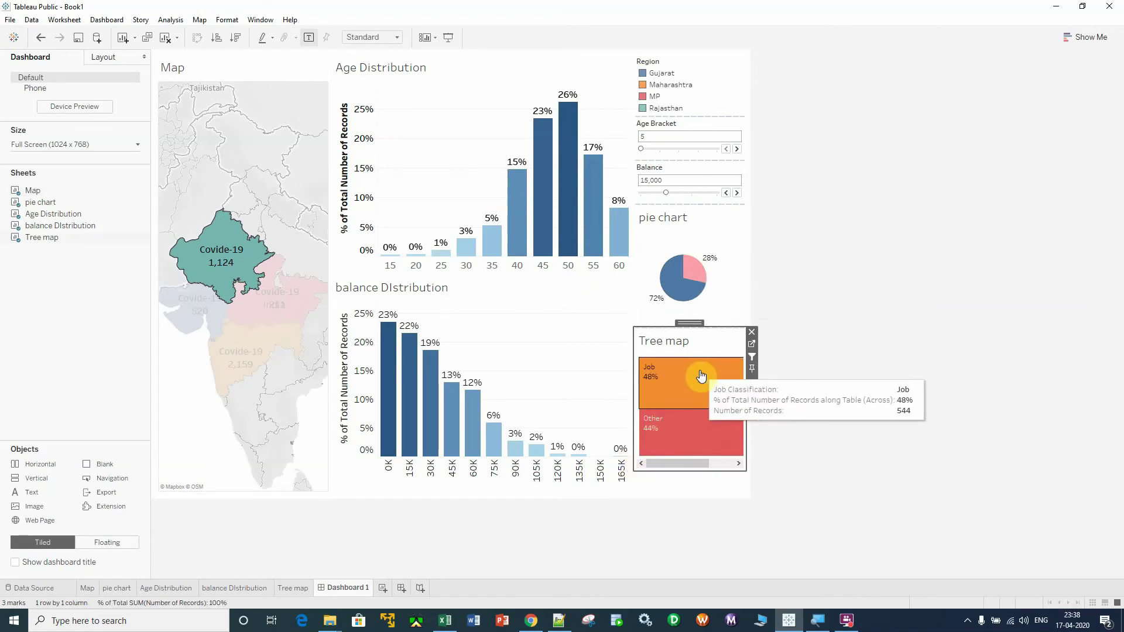
pyautogui.moveTo(672, 462)
pyautogui.mouseDown()
pyautogui.moveTo(729, 466)
pyautogui.moveTo(657, 465)
pyautogui.mouseUp()
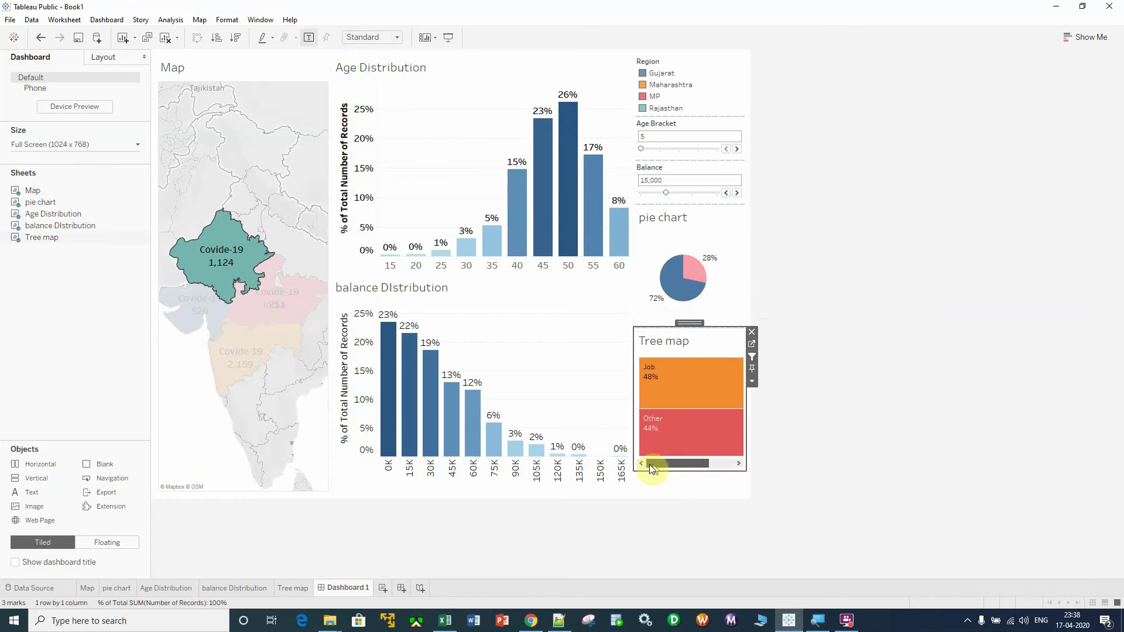
pyautogui.moveTo(672, 463); pyautogui.dragTo(730, 463)
pyautogui.moveTo(736, 419)
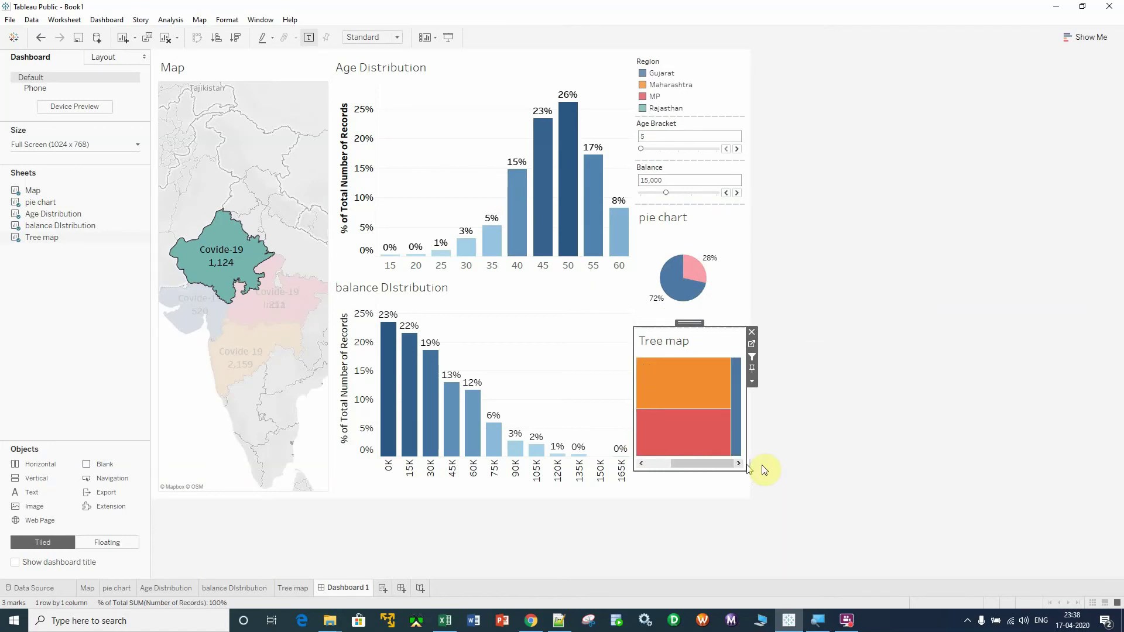
pyautogui.click(859, 364)
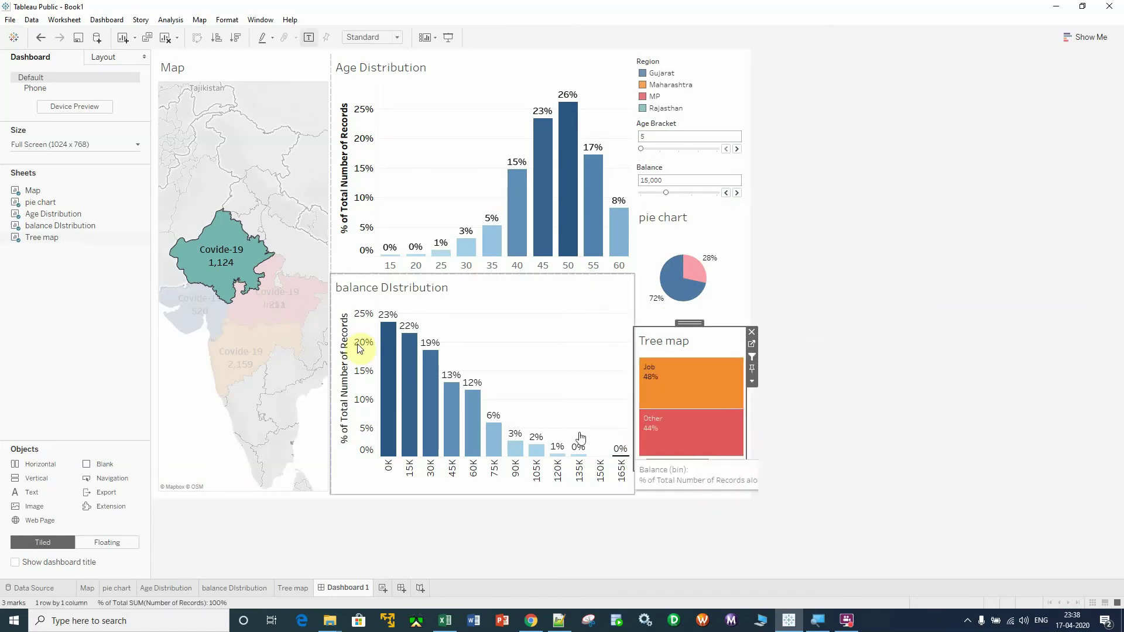
pyautogui.click(215, 233)
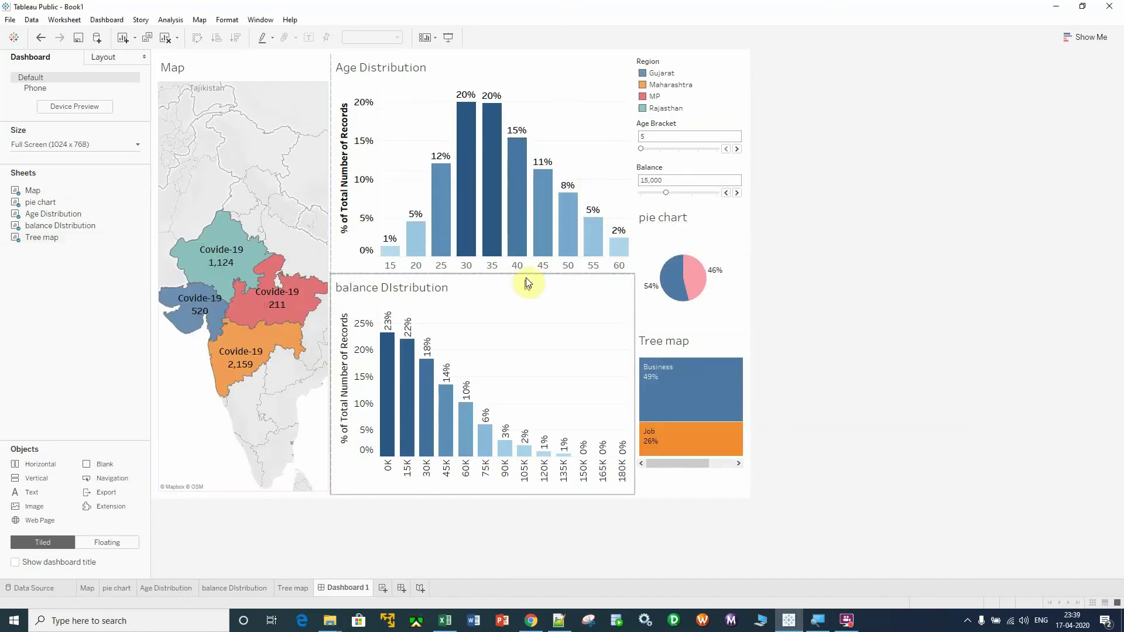
# Step: Filter the dashboard by the age 50 bar and examine the pie chart, the full Tree map and the map regions
pyautogui.click(570, 227)
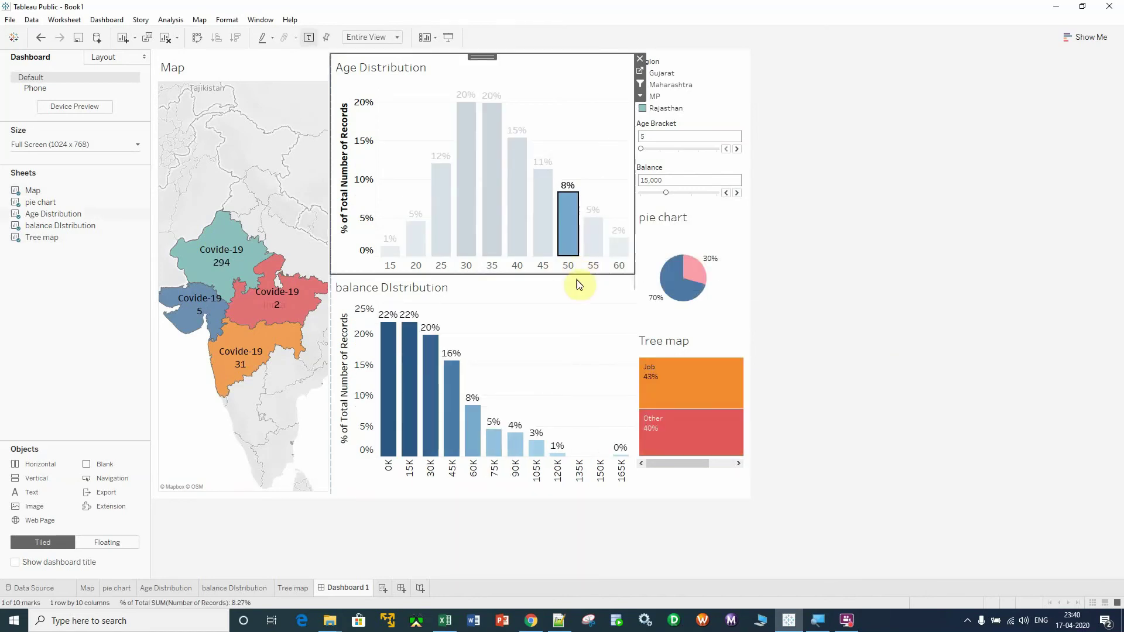
pyautogui.moveTo(673, 303)
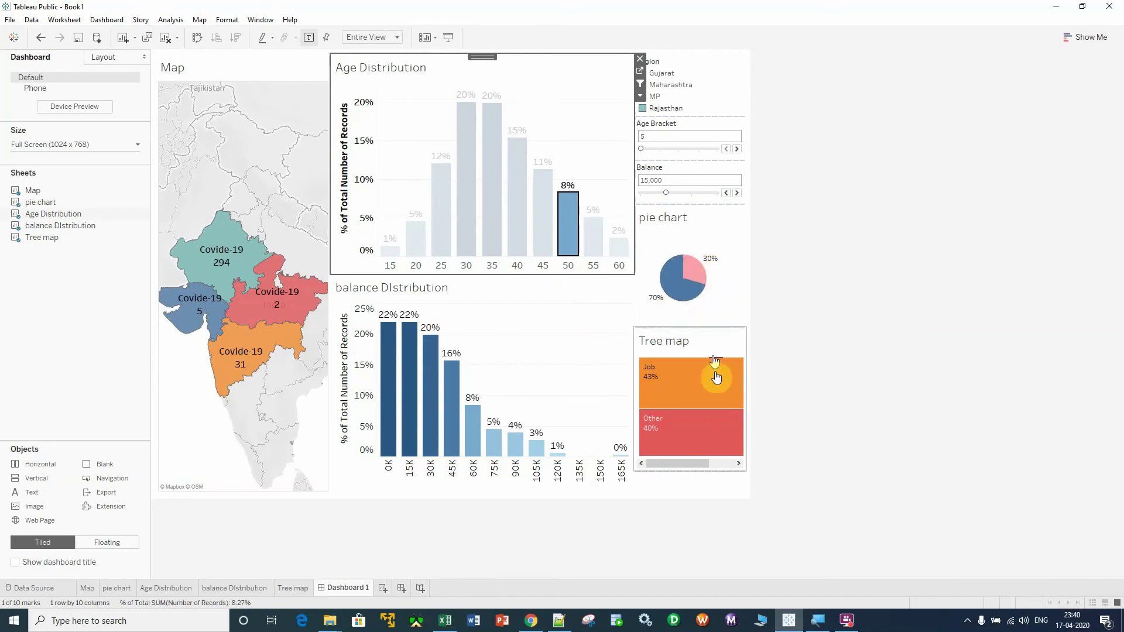
pyautogui.moveTo(674, 372)
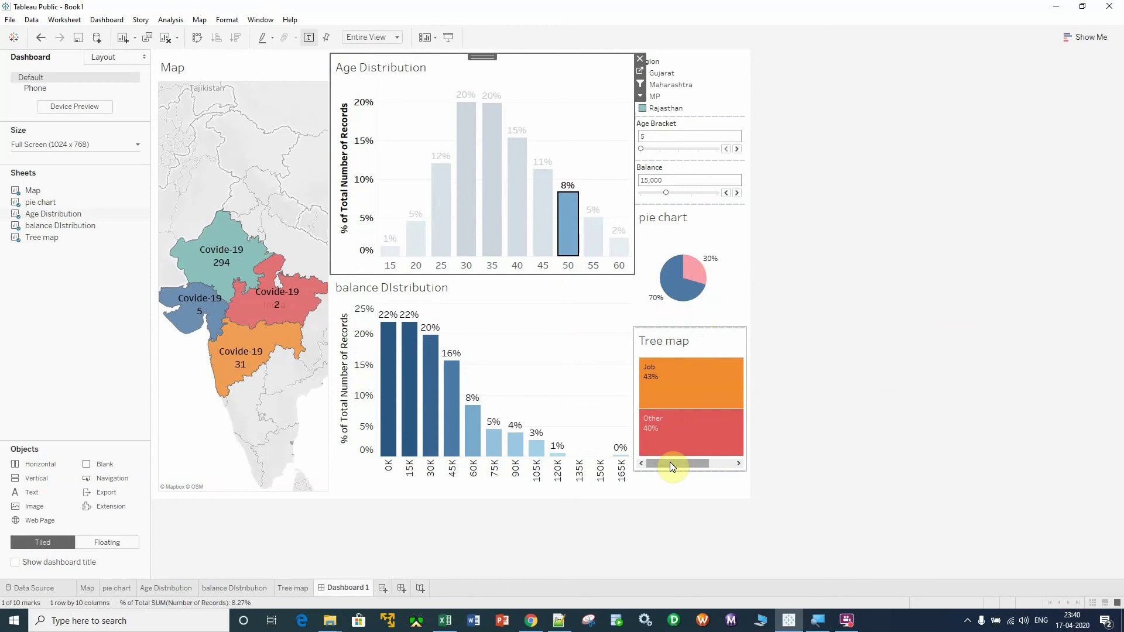
pyautogui.moveTo(669, 462); pyautogui.dragTo(748, 477)
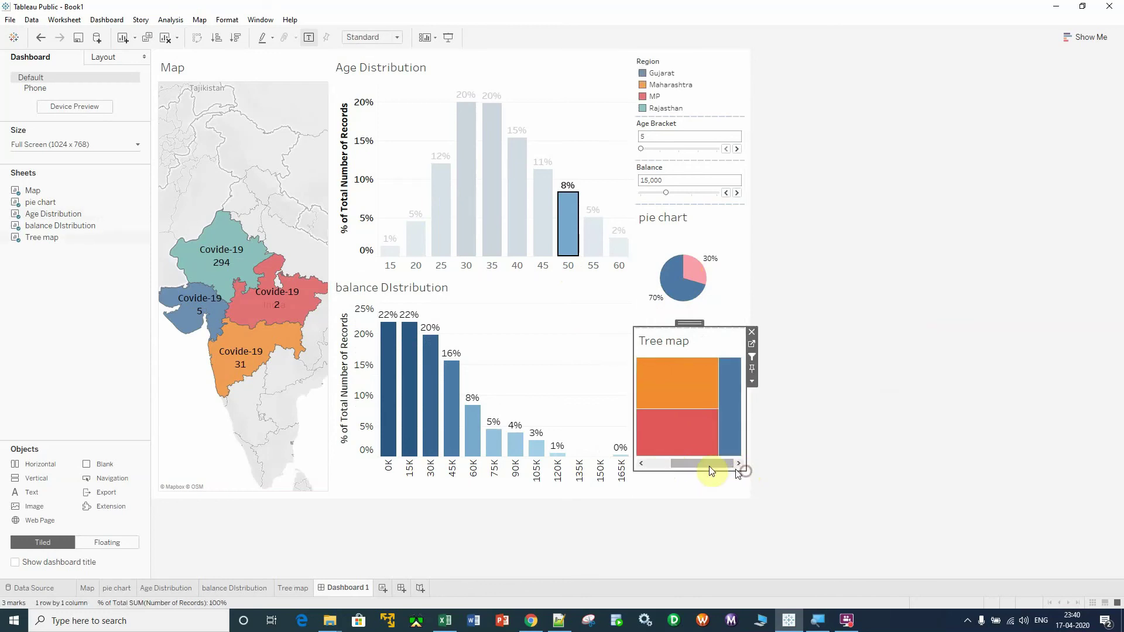
pyautogui.moveTo(254, 267)
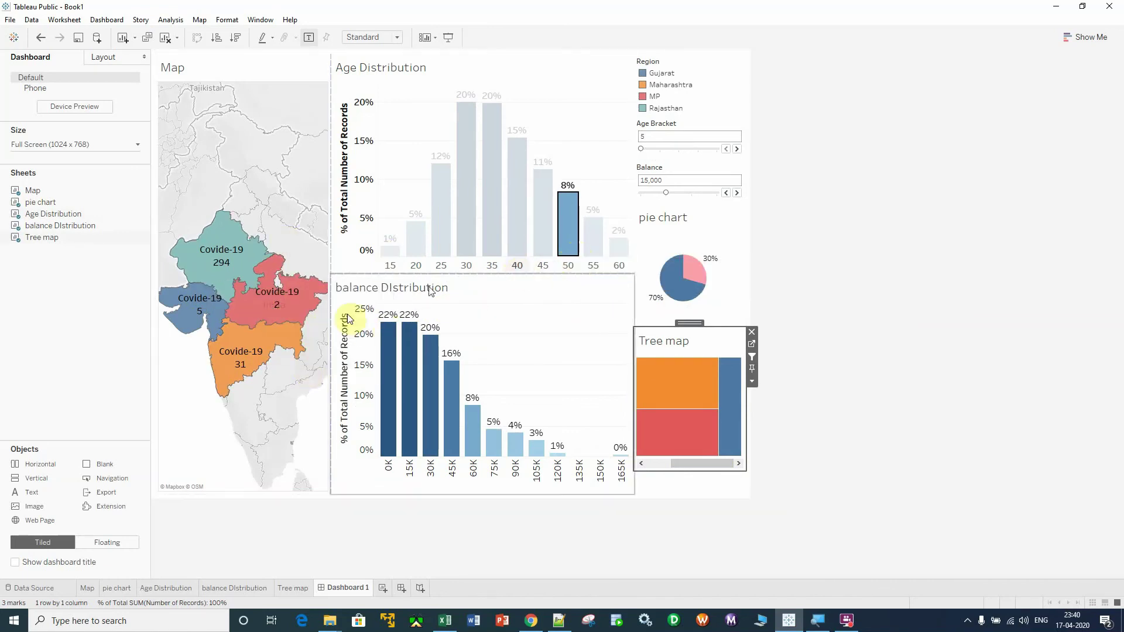
pyautogui.moveTo(227, 287)
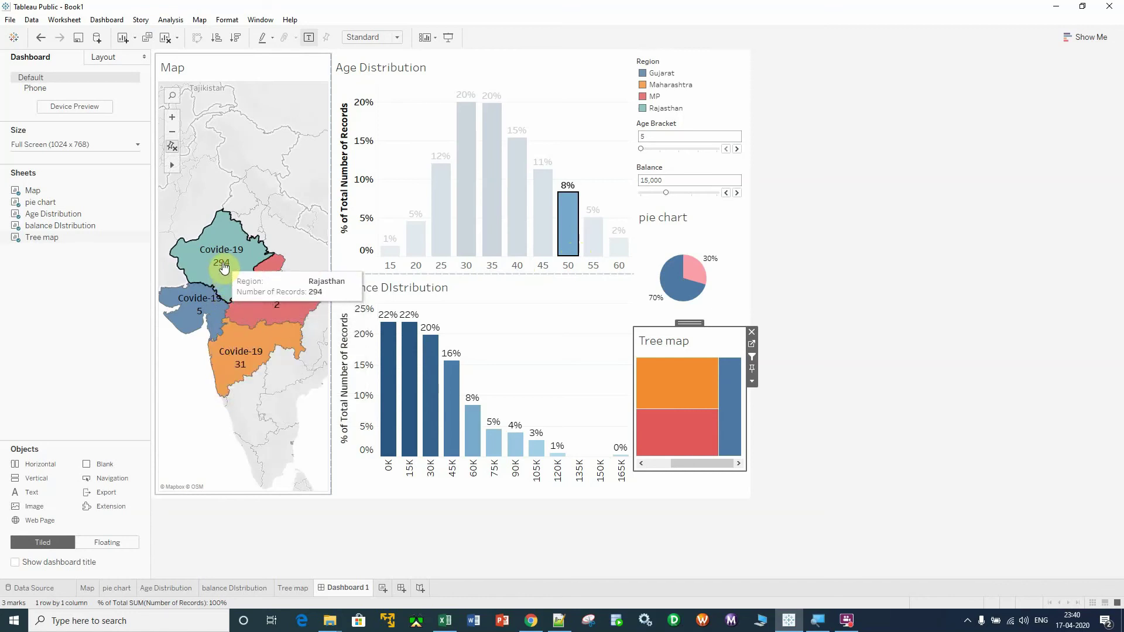
# Step: Clear the age 50 filter selection and make the Map chart's title bold and underlined
pyautogui.moveTo(575, 229)
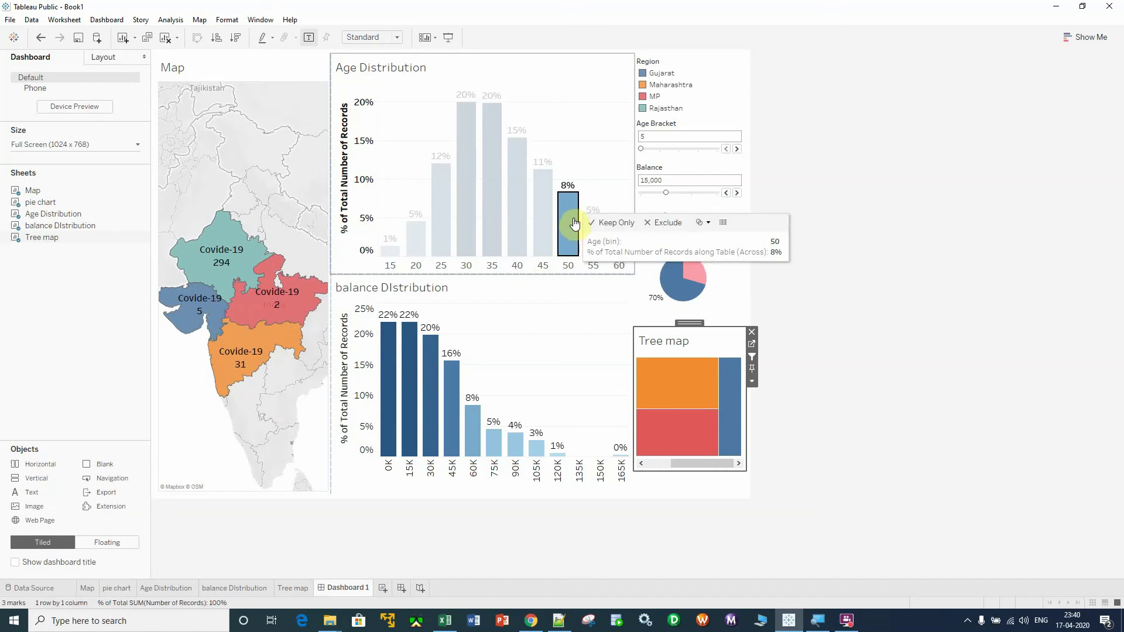
pyautogui.click(570, 250)
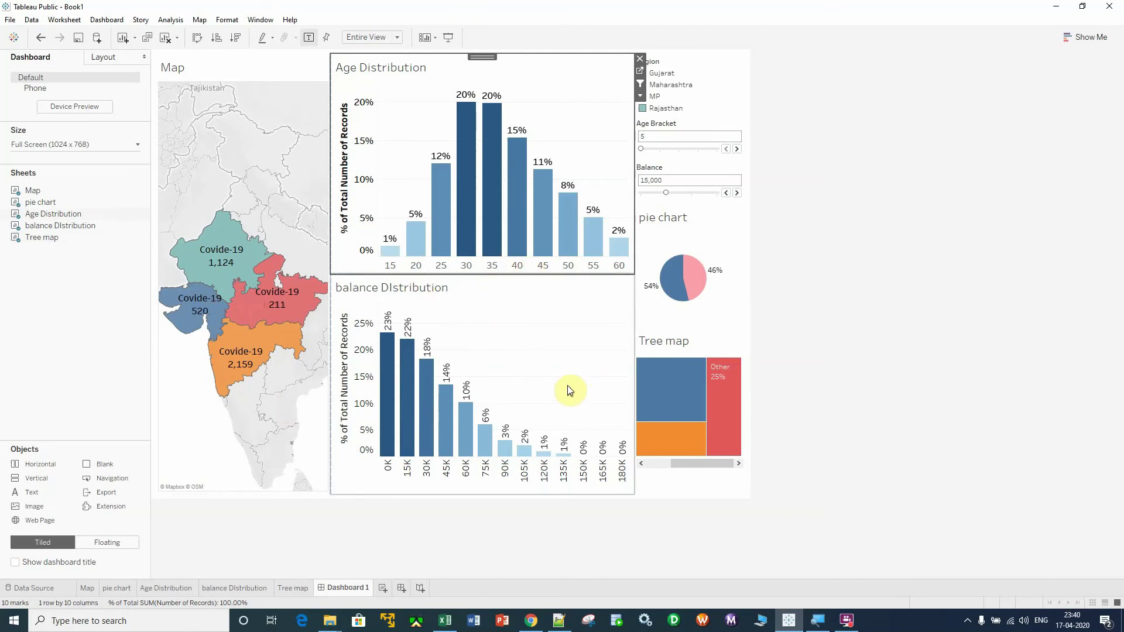
pyautogui.click(299, 77)
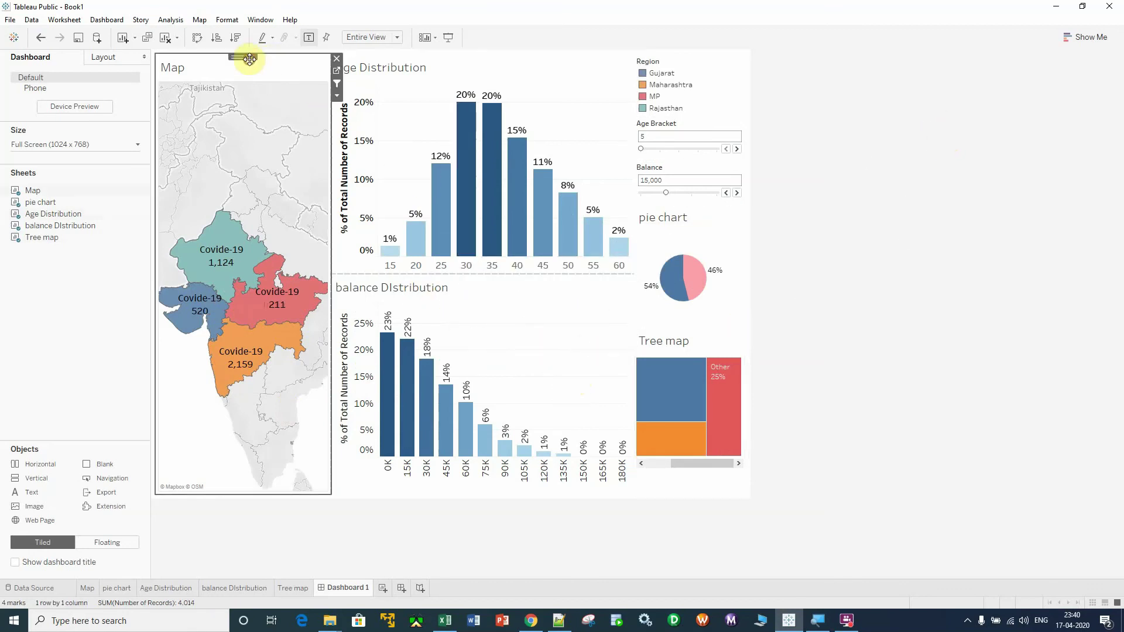
pyautogui.doubleClick(205, 70)
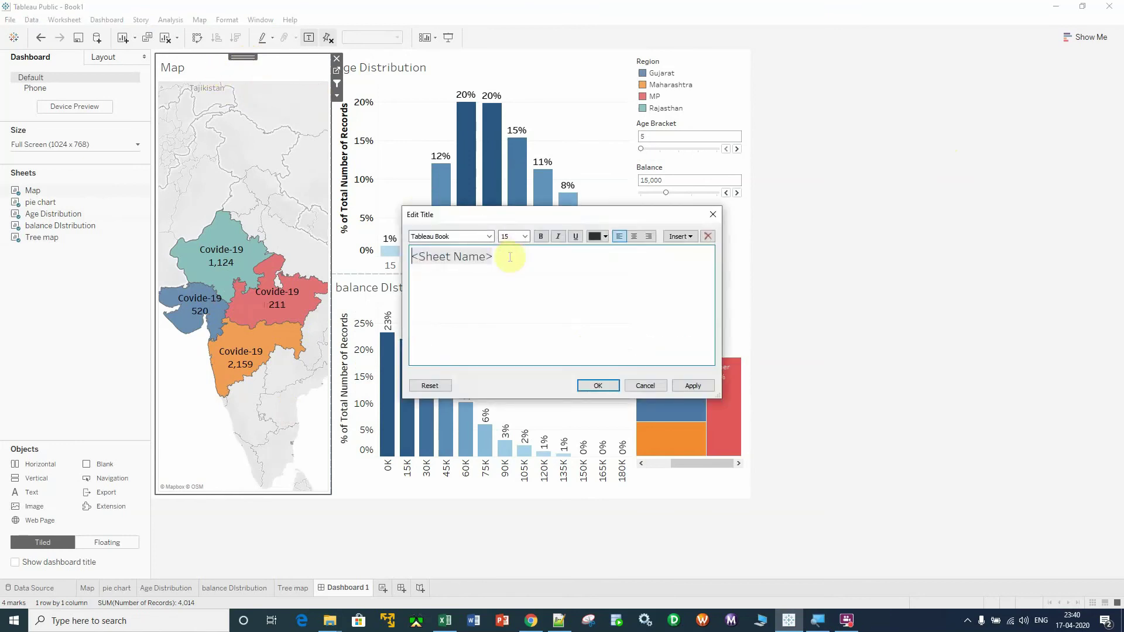
pyautogui.moveTo(506, 256); pyautogui.dragTo(362, 248)
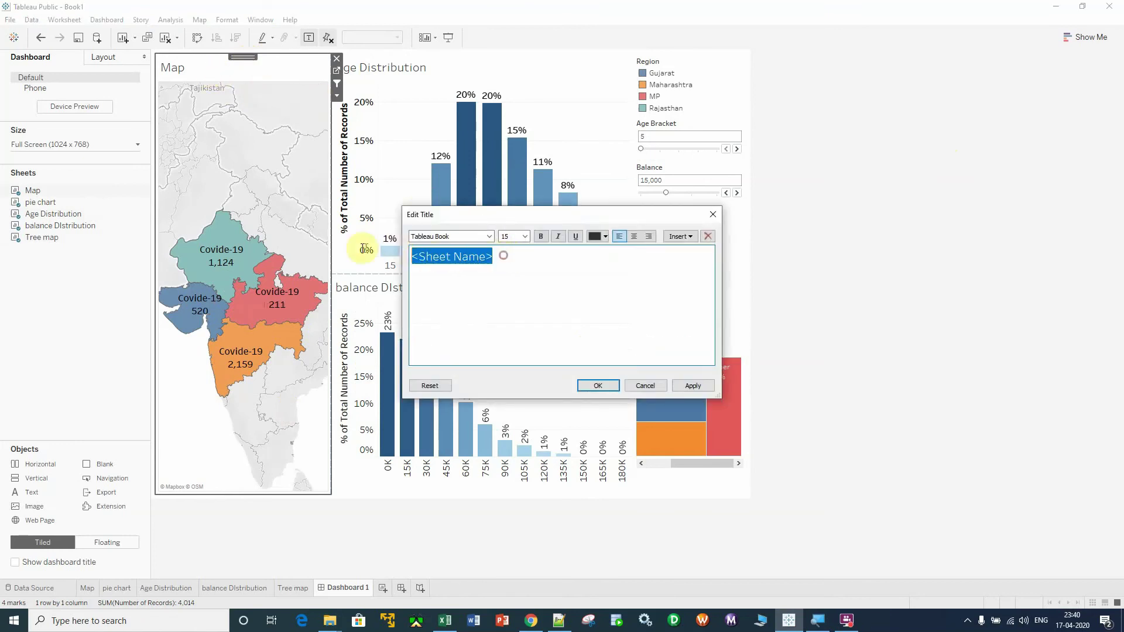
pyautogui.click(541, 237)
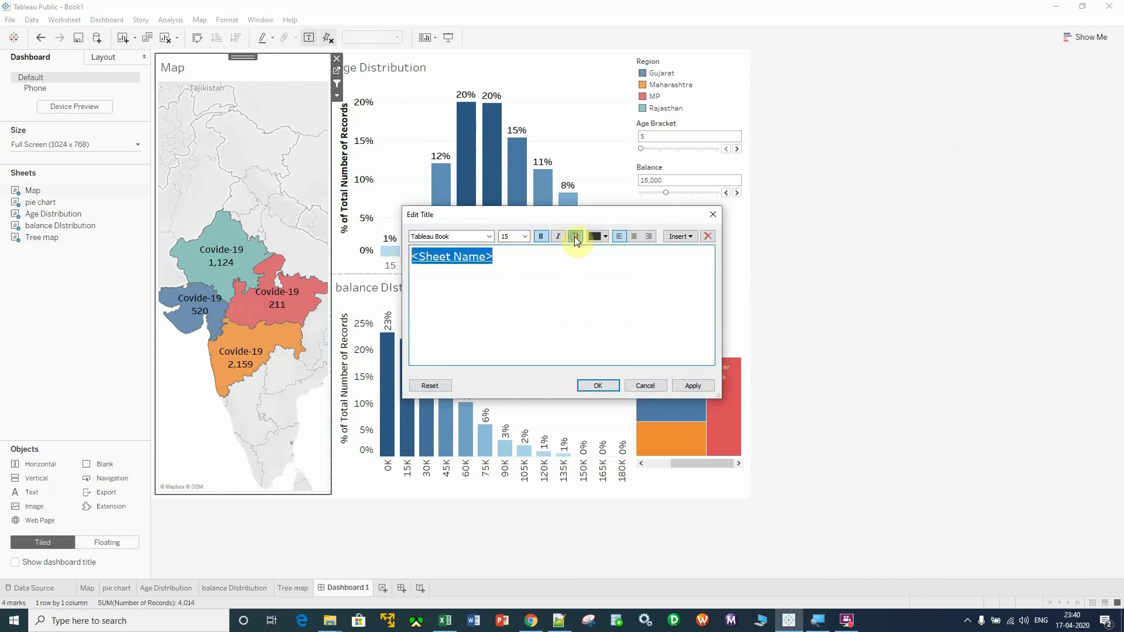
pyautogui.click(599, 385)
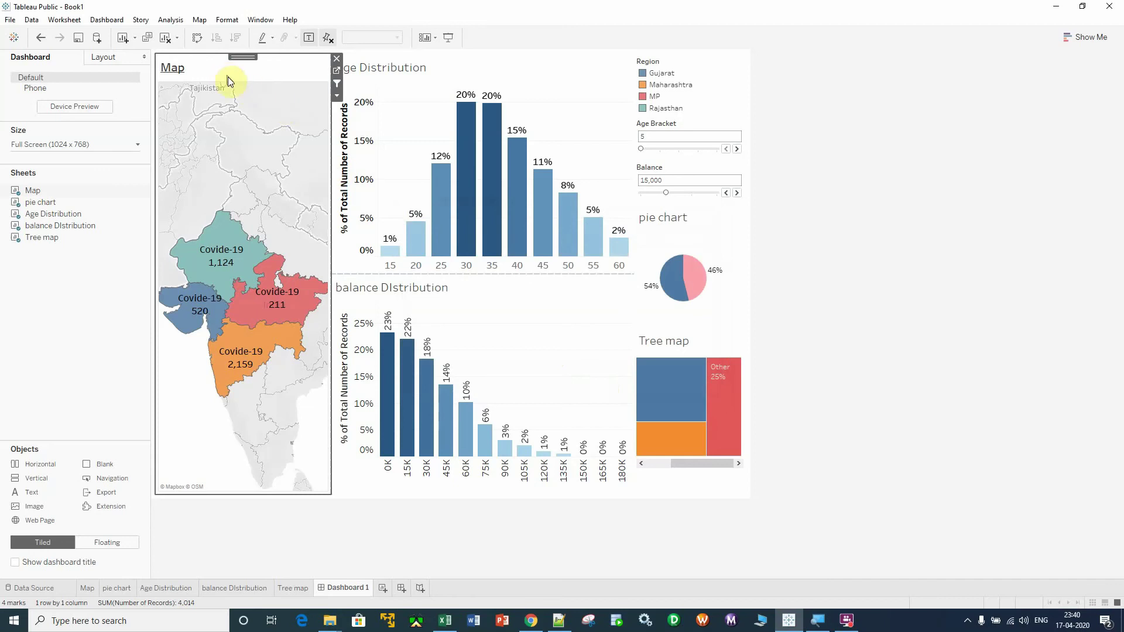
# Step: Make the Age Distribution chart's title bold and underlined on the dashboard
pyautogui.click(468, 65)
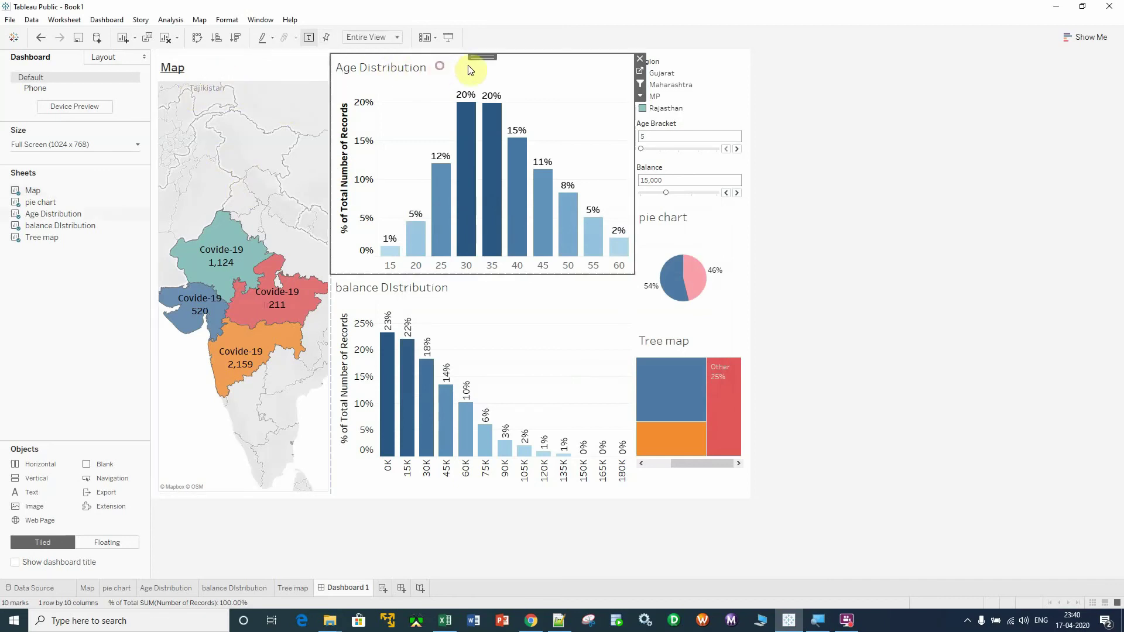
pyautogui.doubleClick(438, 67)
pyautogui.moveTo(499, 256); pyautogui.dragTo(391, 254)
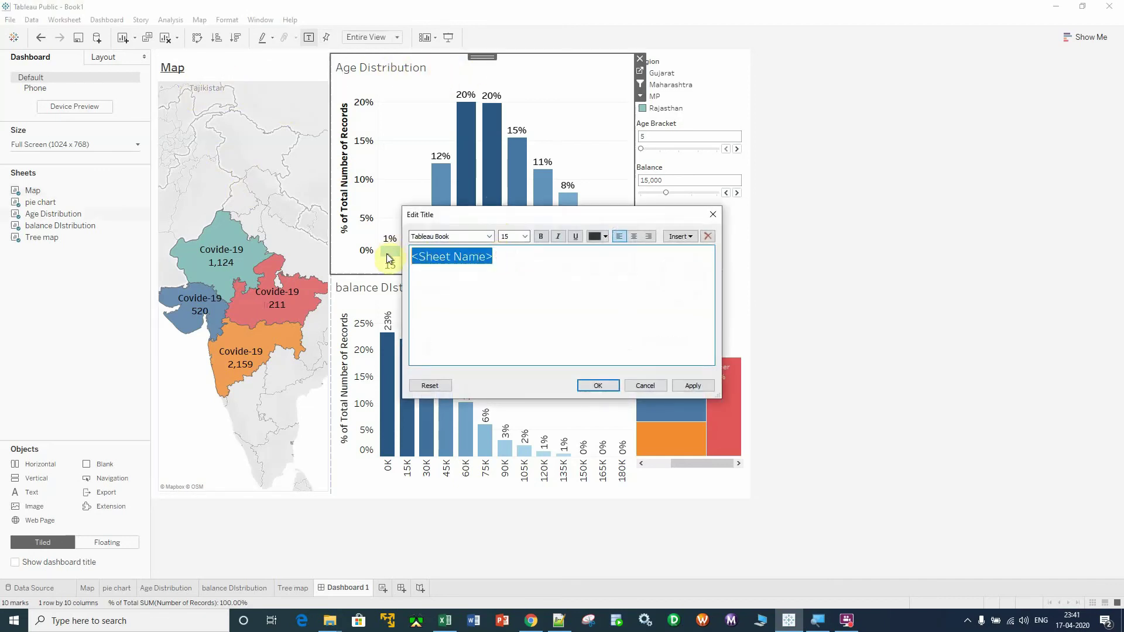
pyautogui.click(539, 238)
pyautogui.click(575, 236)
pyautogui.click(687, 384)
pyautogui.click(598, 385)
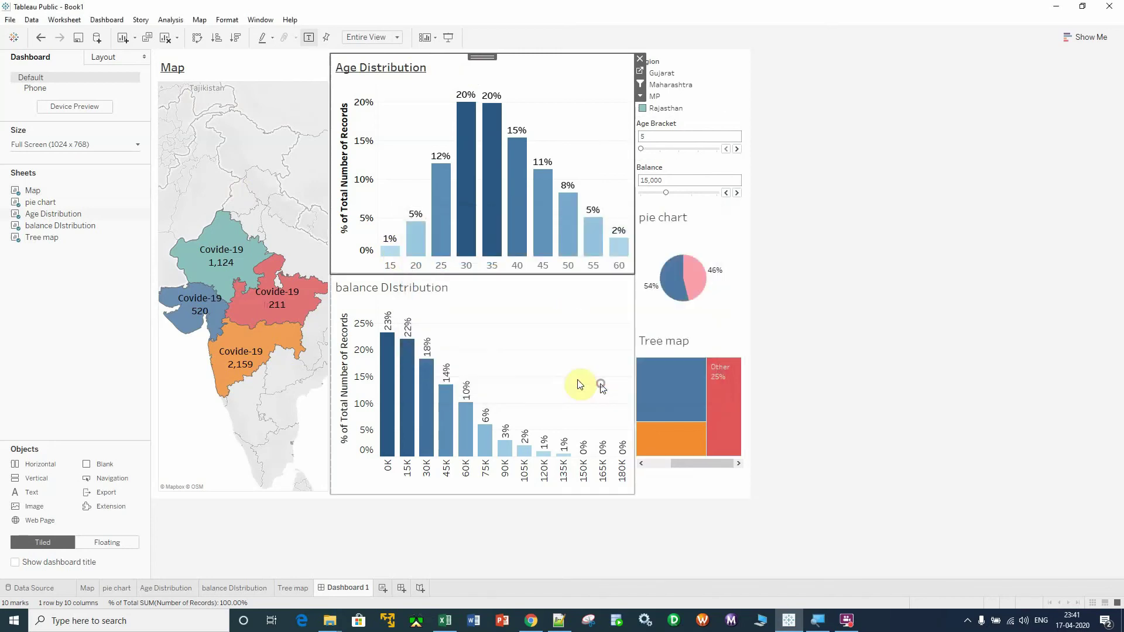
# Step: Format the balance DIstribution chart's title as bold and underlined
pyautogui.doubleClick(465, 291)
pyautogui.moveTo(505, 256); pyautogui.dragTo(348, 254)
pyautogui.click(541, 237)
pyautogui.click(574, 236)
pyautogui.click(597, 385)
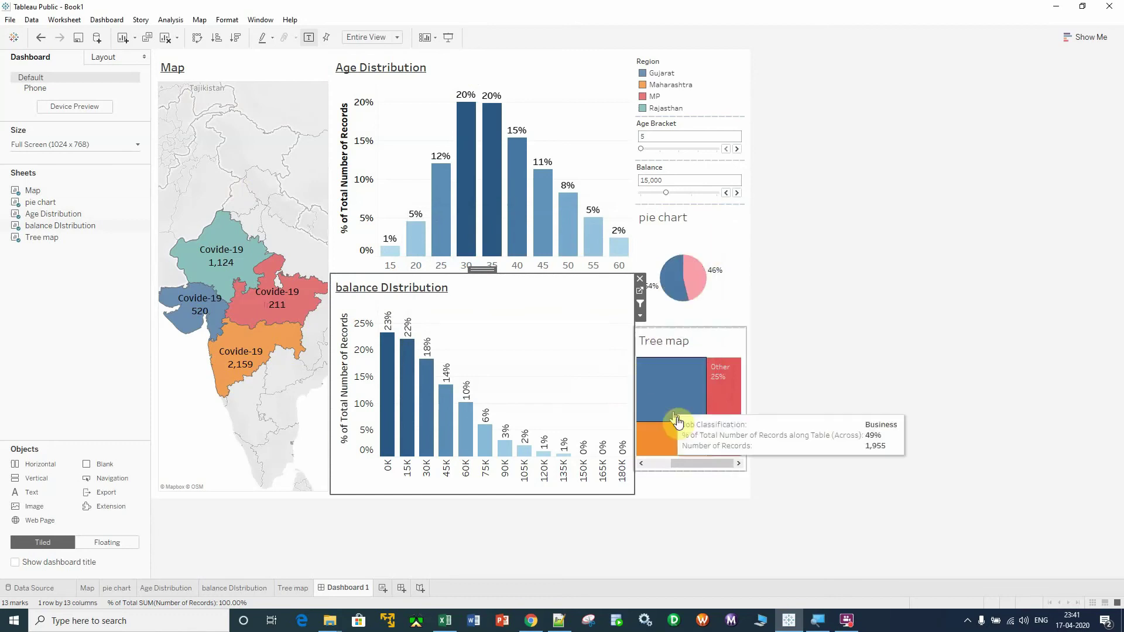
# Step: Format the Region legend's title in size 15, bold and underlined
pyautogui.moveTo(694, 463)
pyautogui.mouseDown()
pyautogui.moveTo(664, 465)
pyautogui.moveTo(693, 465)
pyautogui.mouseUp()
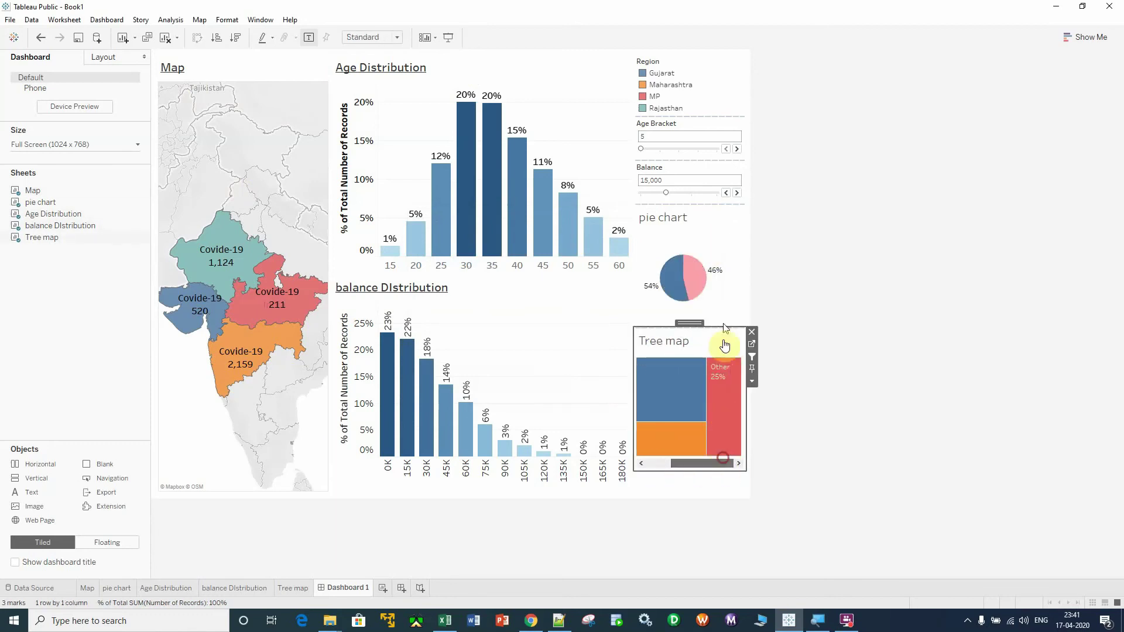
pyautogui.doubleClick(682, 60)
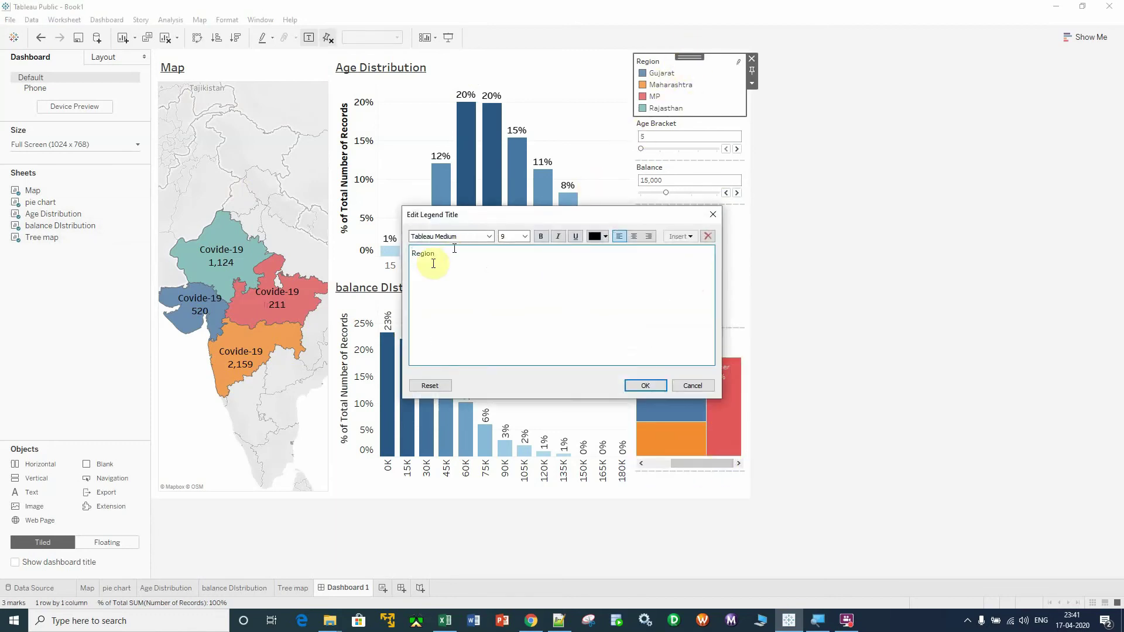
pyautogui.doubleClick(446, 255)
pyautogui.click(527, 237)
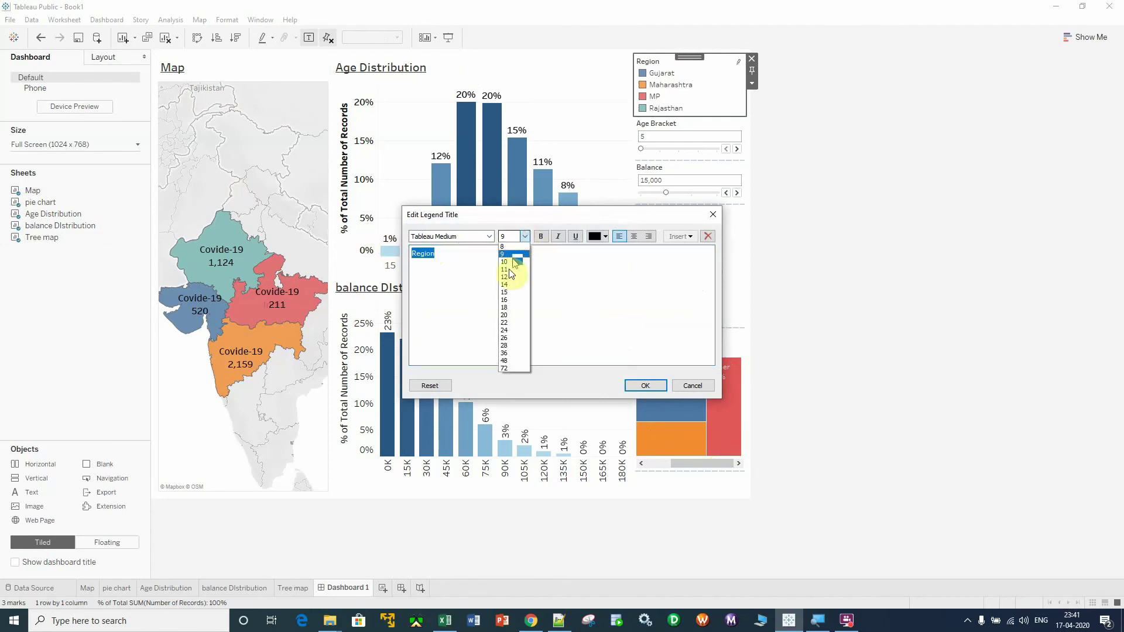
pyautogui.click(510, 290)
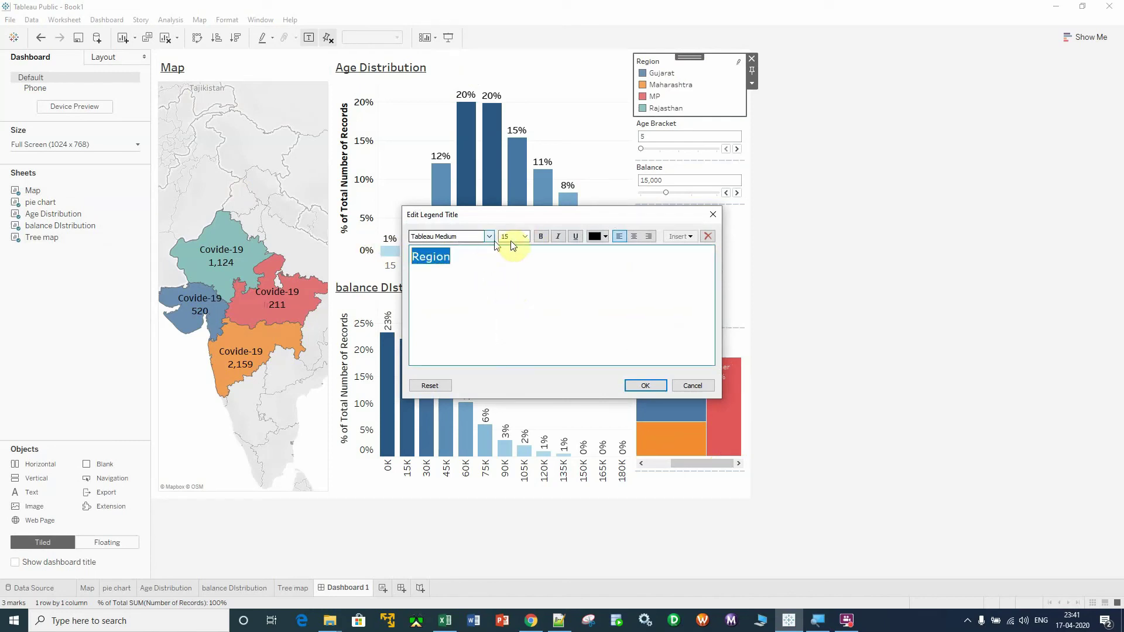
pyautogui.click(540, 236)
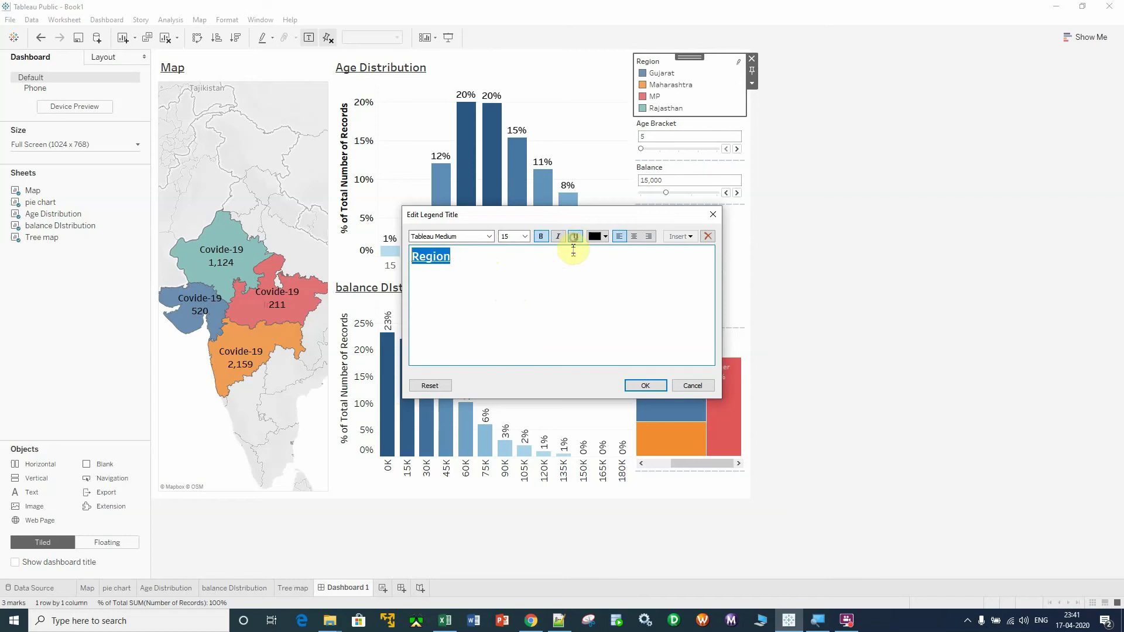
pyautogui.click(647, 384)
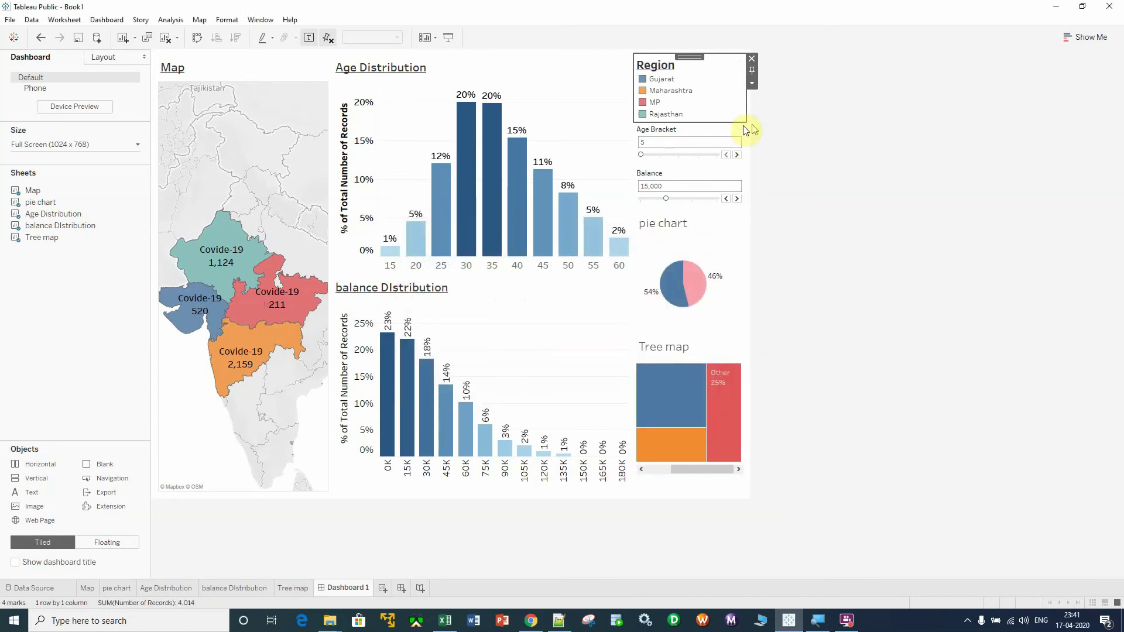
# Step: Set the Age Bracket parameter control's title to size 15, bold and underlined
pyautogui.doubleClick(681, 131)
pyautogui.moveTo(471, 251); pyautogui.dragTo(384, 253)
pyautogui.click(523, 236)
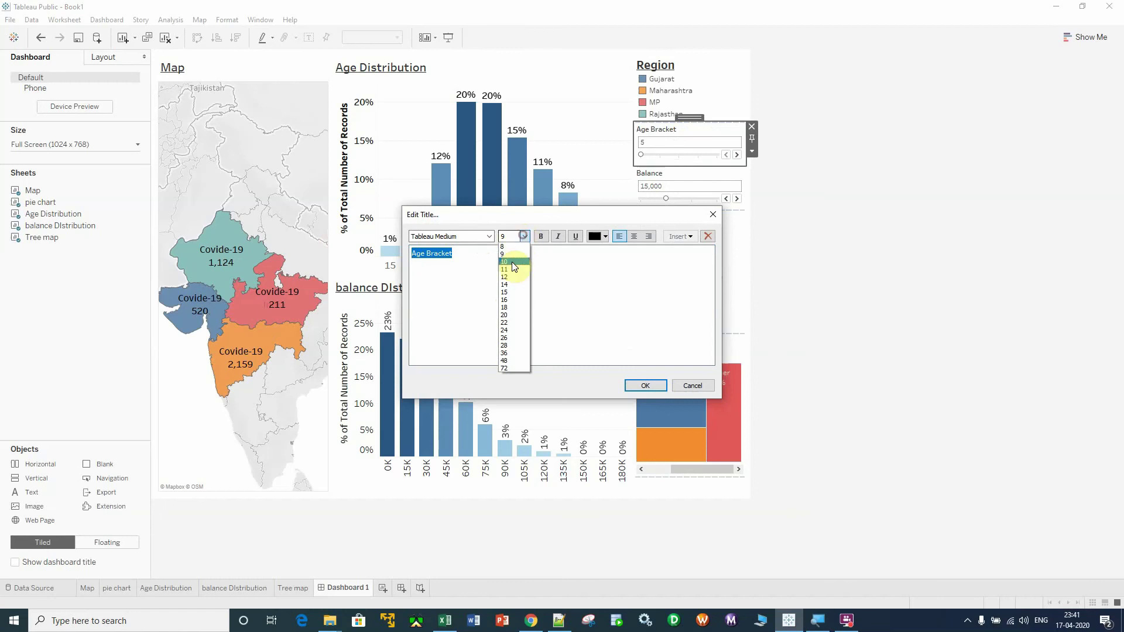
pyautogui.click(511, 291)
pyautogui.click(540, 237)
pyautogui.click(576, 236)
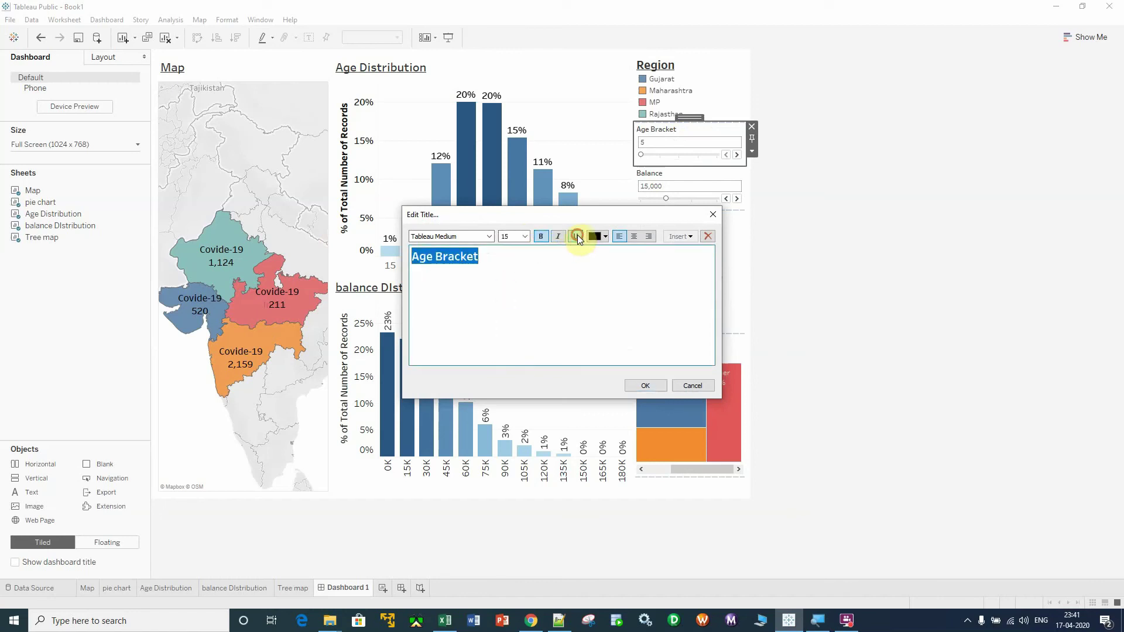
pyautogui.click(647, 386)
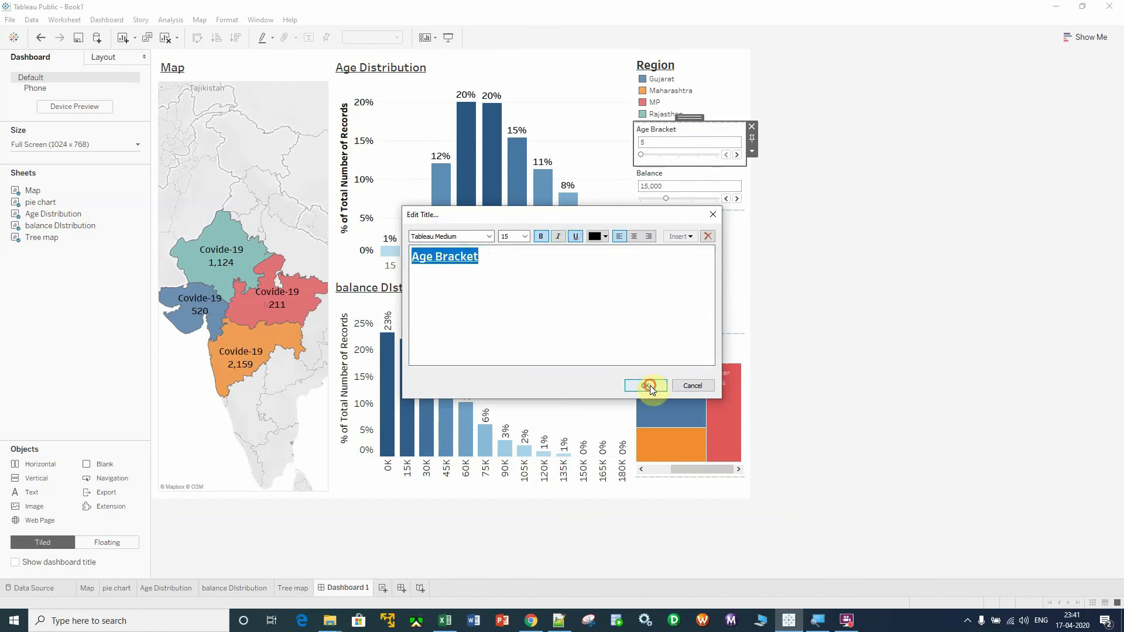
# Step: Set the Balance parameter control's title to size 15, bold and underlined
pyautogui.doubleClick(666, 180)
pyautogui.moveTo(455, 251); pyautogui.dragTo(378, 253)
pyautogui.click(525, 235)
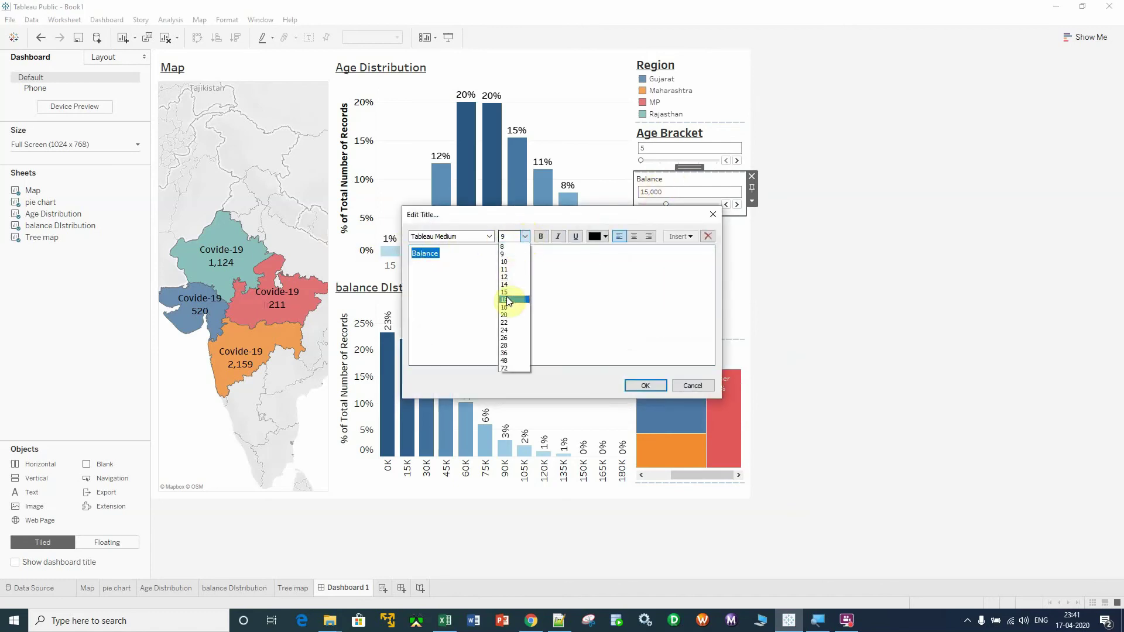
pyautogui.click(511, 292)
pyautogui.click(576, 236)
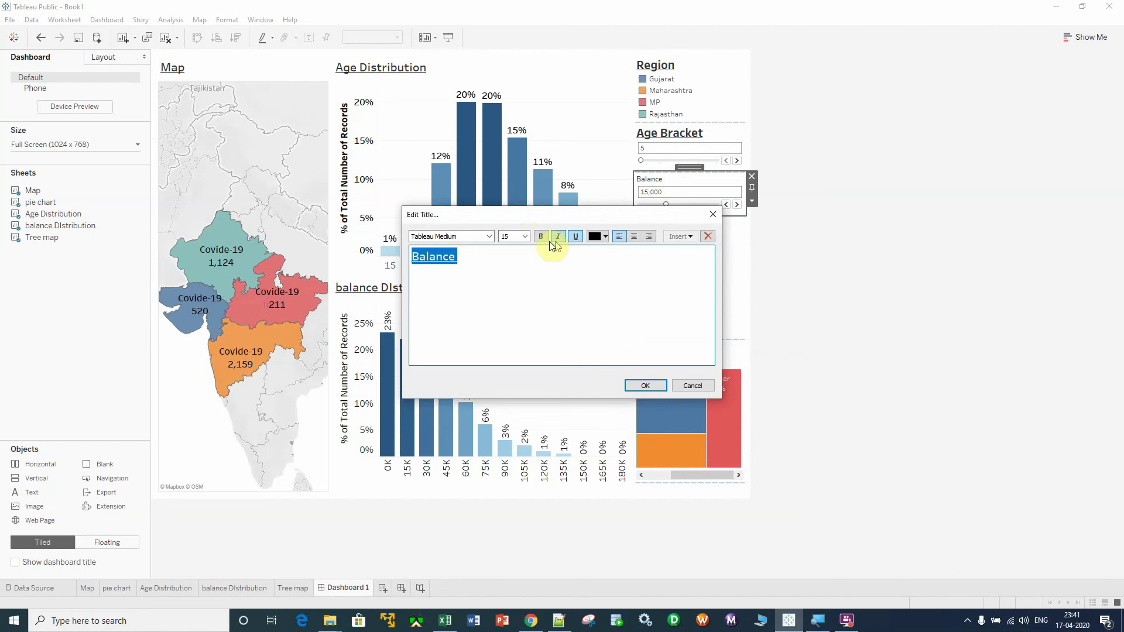
pyautogui.click(644, 385)
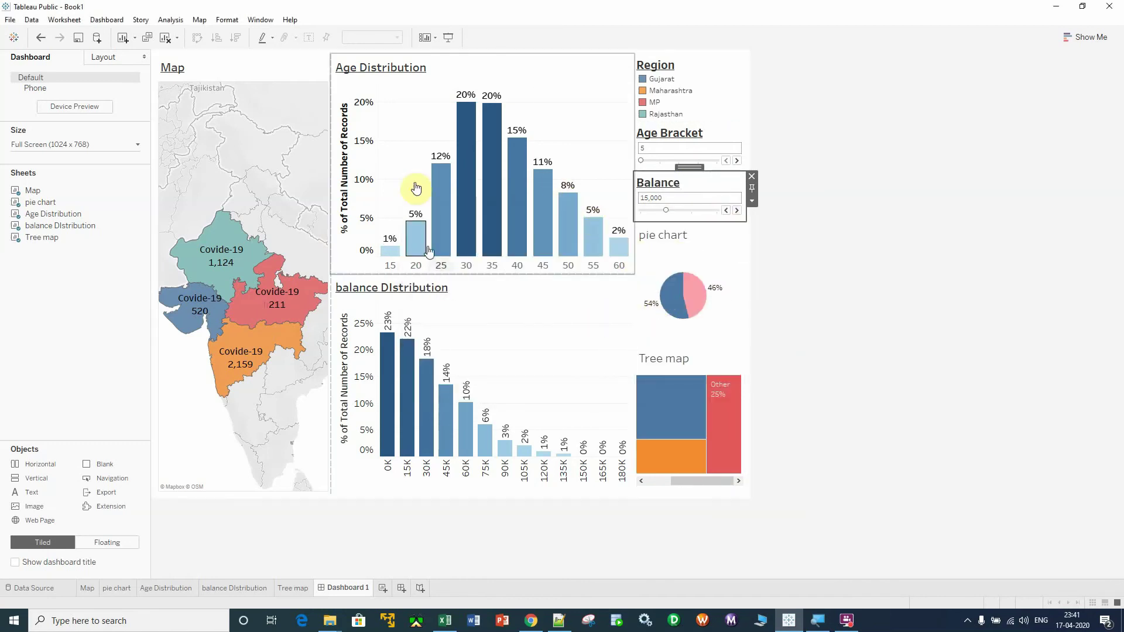
# Step: Format the pie chart's title in size 15, bold and underlined
pyautogui.click(696, 298)
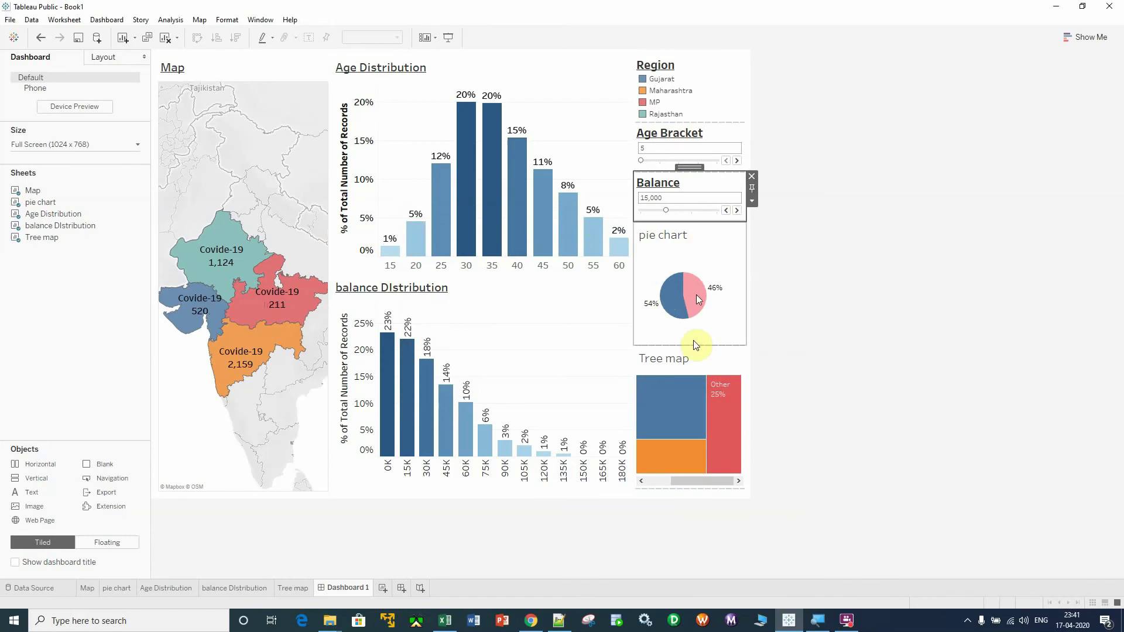
pyautogui.doubleClick(671, 236)
pyautogui.click(503, 256)
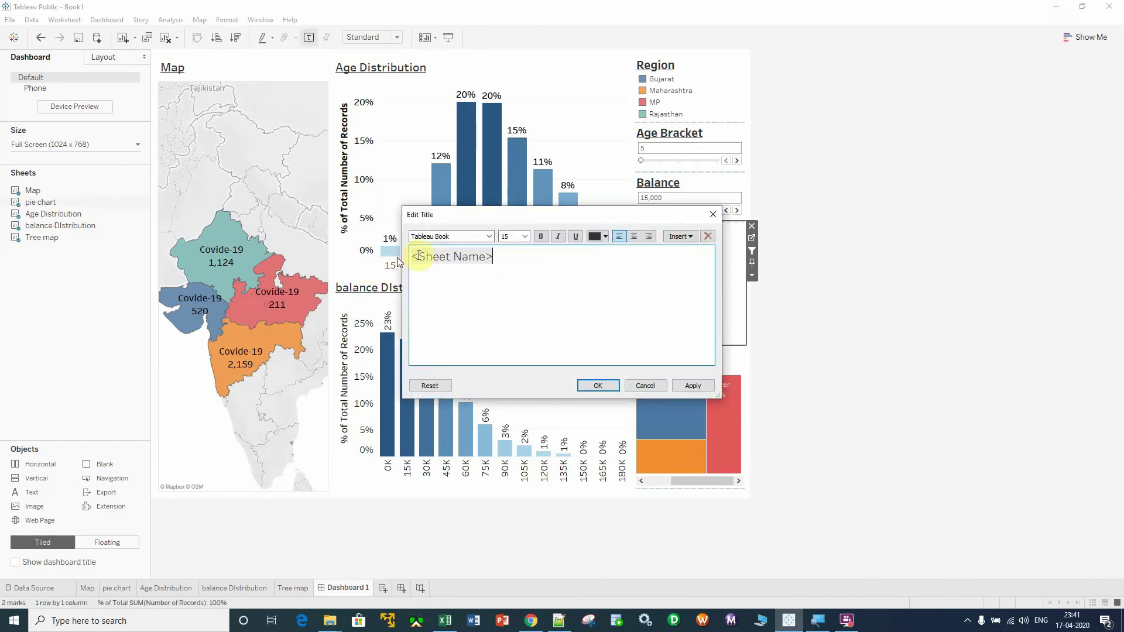
pyautogui.moveTo(493, 257); pyautogui.dragTo(412, 258)
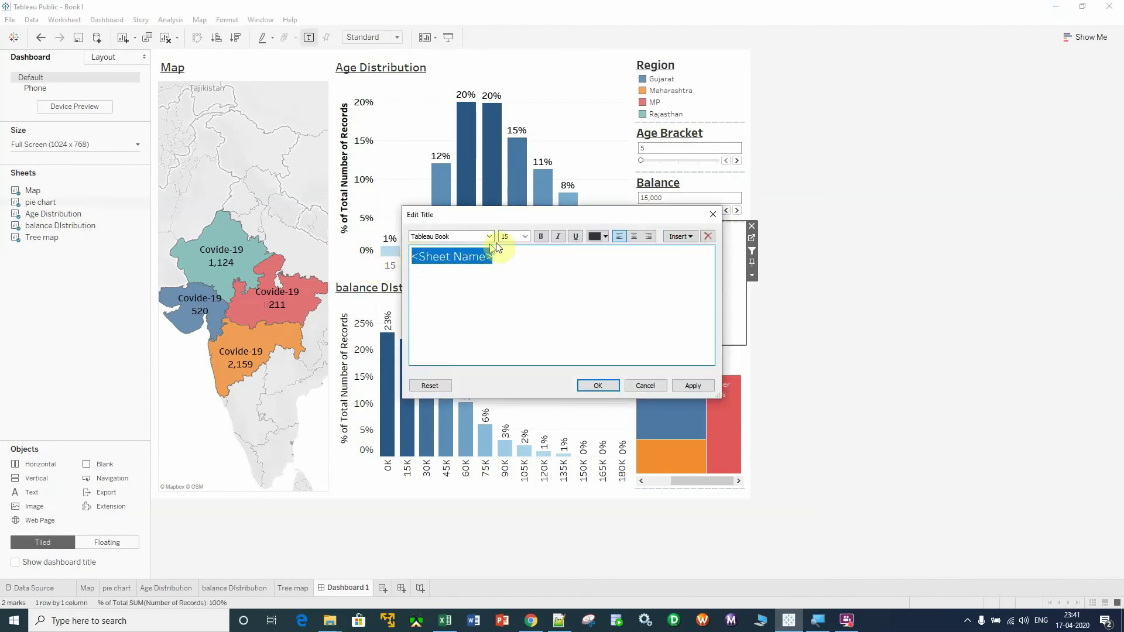
pyautogui.click(525, 237)
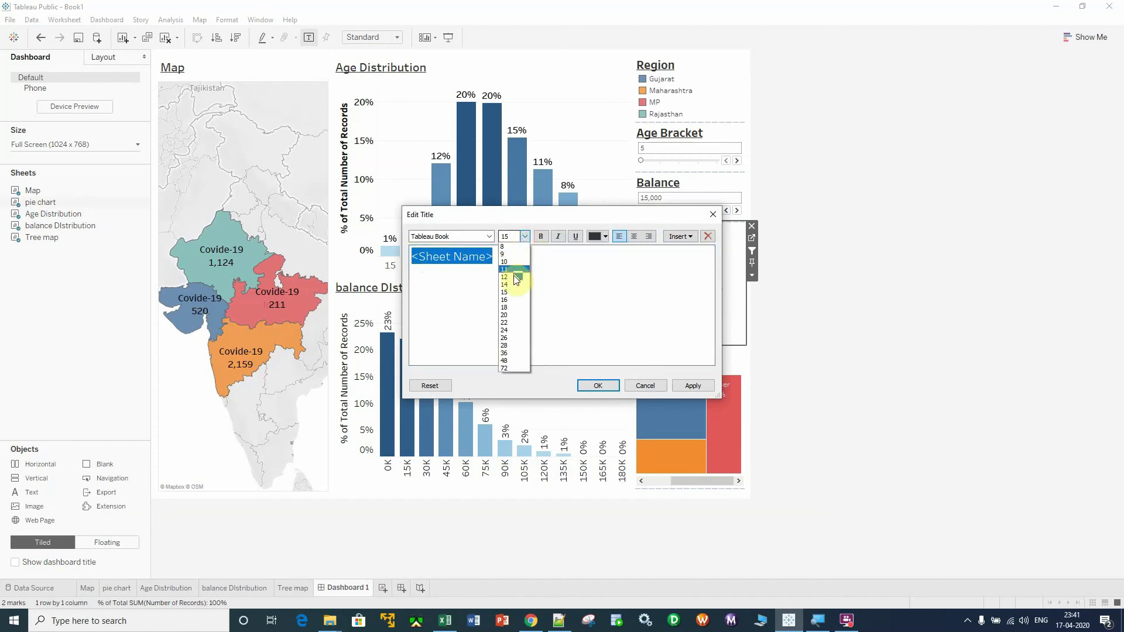
pyautogui.click(511, 290)
pyautogui.click(540, 236)
pyautogui.click(576, 236)
pyautogui.click(597, 386)
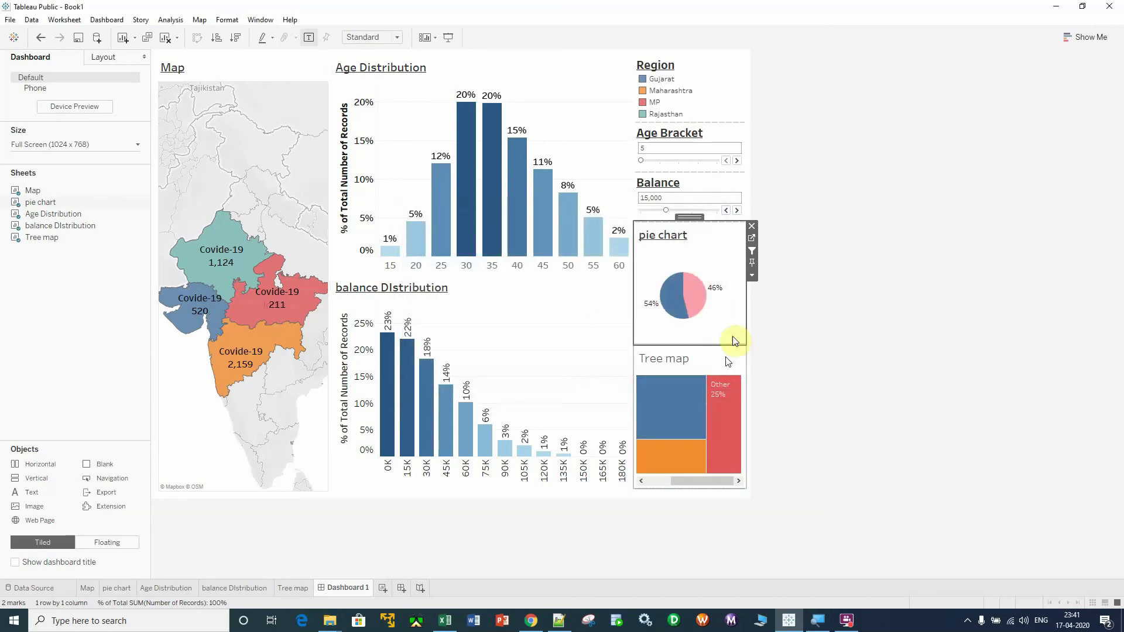
# Step: Make the Tree map's title bold and underlined, keeping its font size at 15
pyautogui.doubleClick(693, 368)
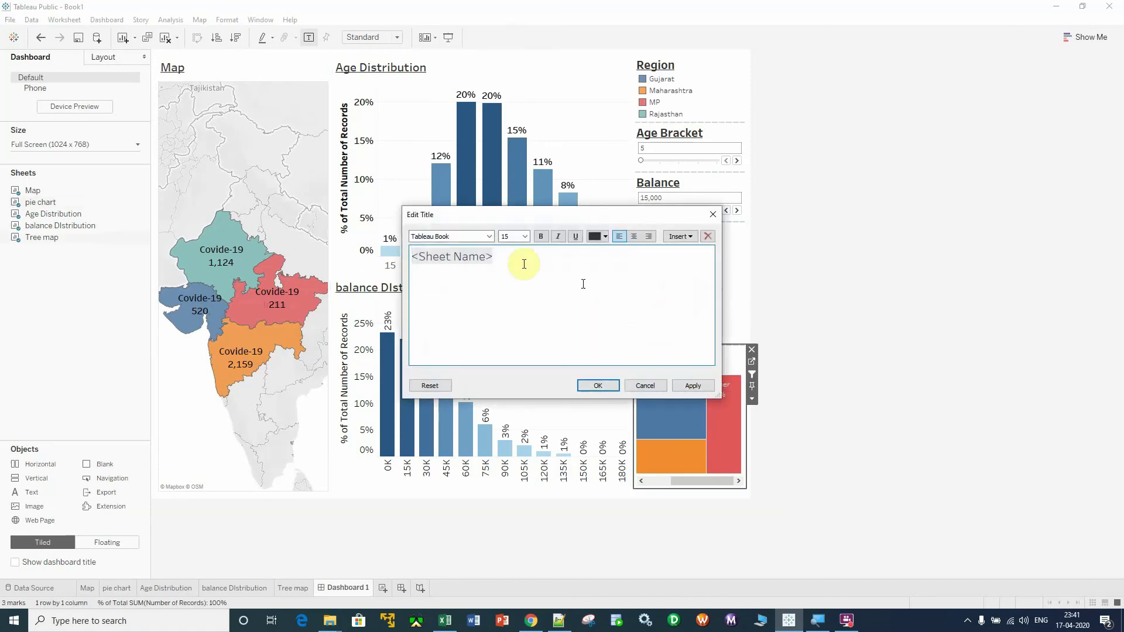
pyautogui.moveTo(507, 258); pyautogui.dragTo(424, 251)
pyautogui.click(524, 236)
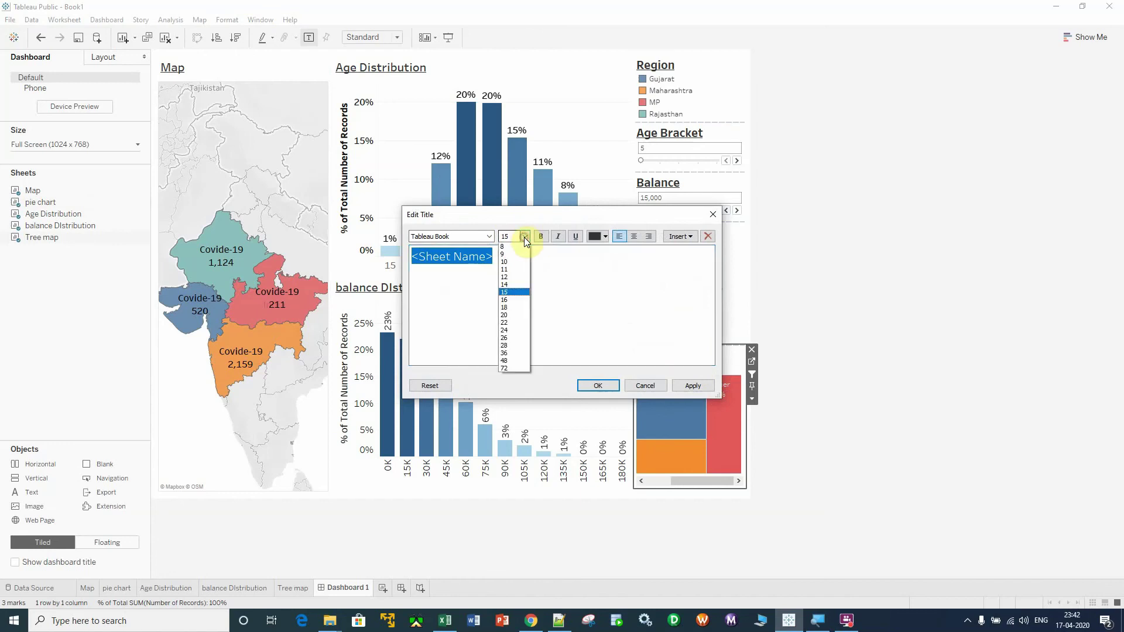
pyautogui.click(532, 272)
pyautogui.click(541, 237)
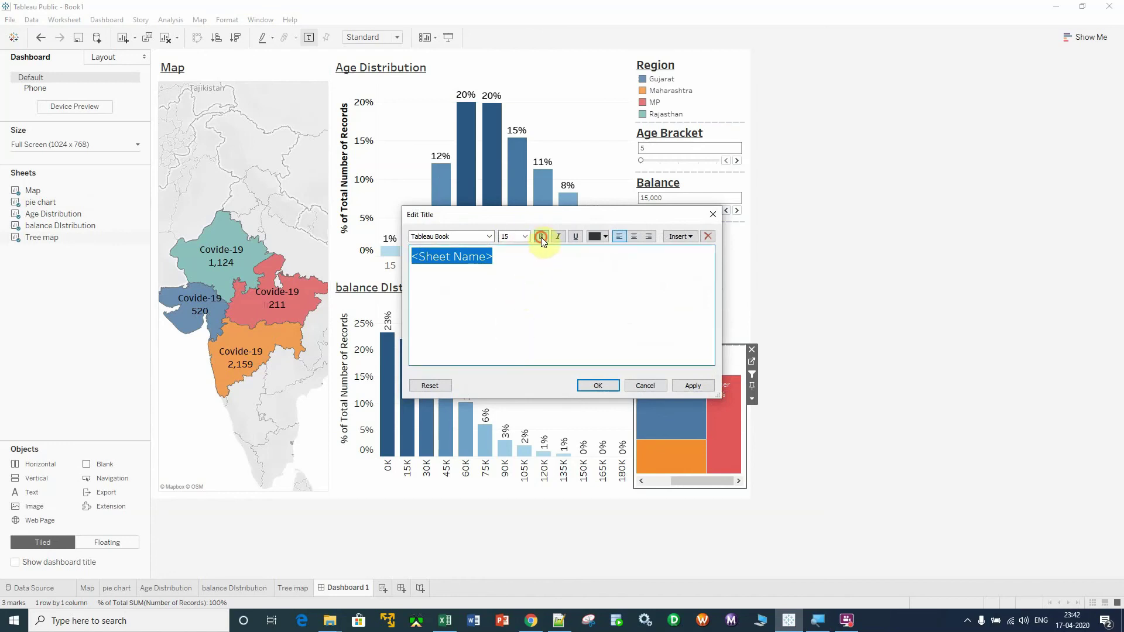
pyautogui.click(576, 237)
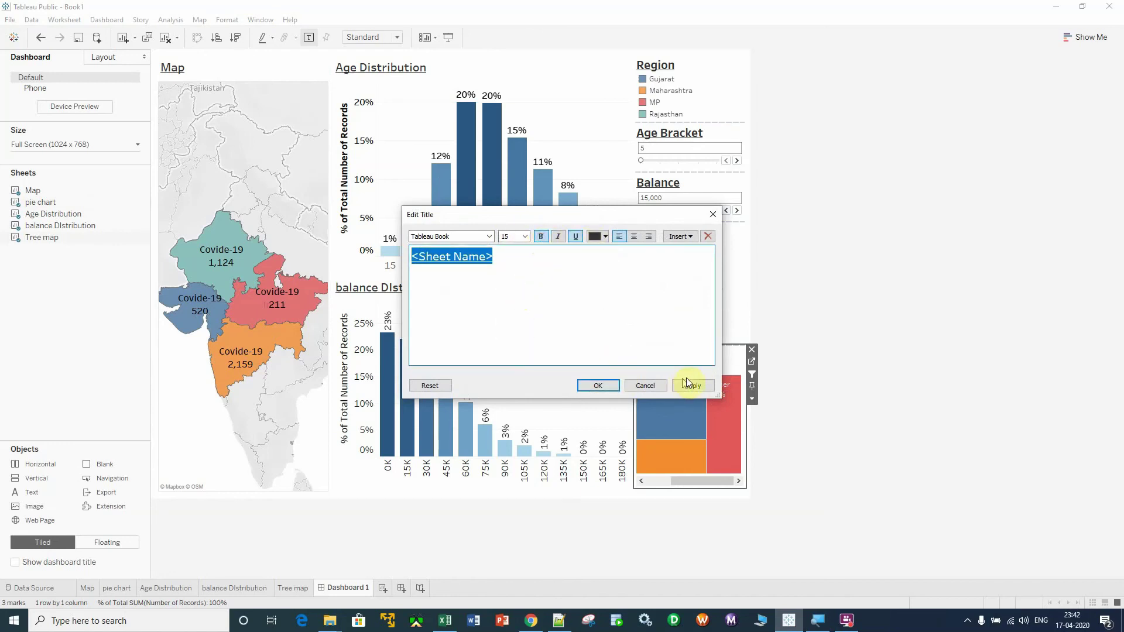
pyautogui.click(598, 385)
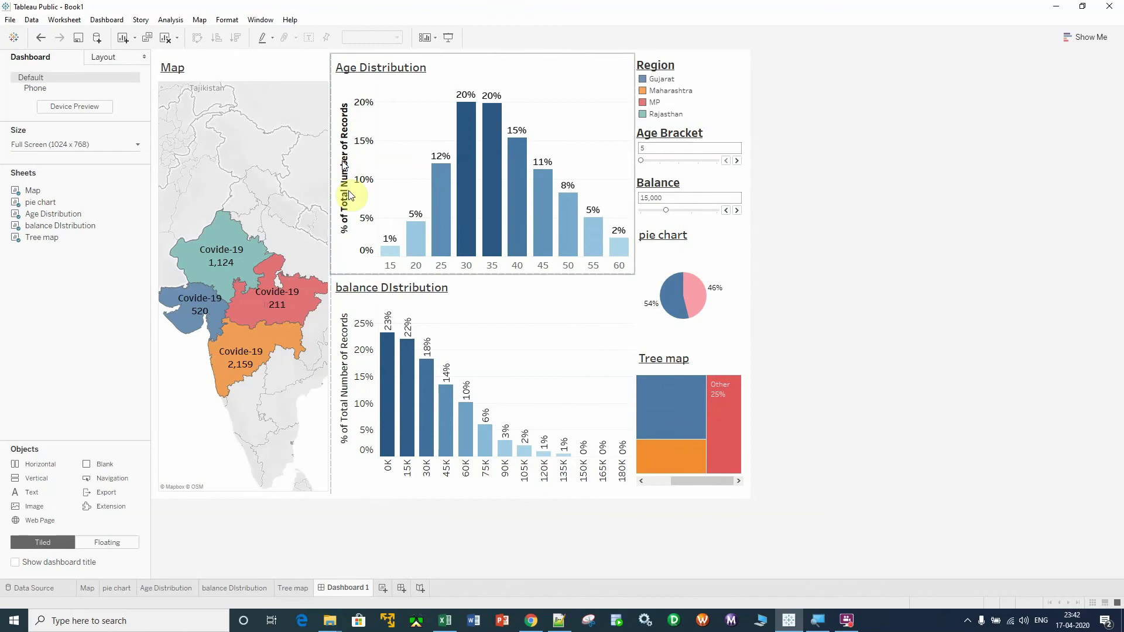
# Step: Make the balance DIstribution worksheet's font bold and return to Dashboard 1
pyautogui.click(533, 358)
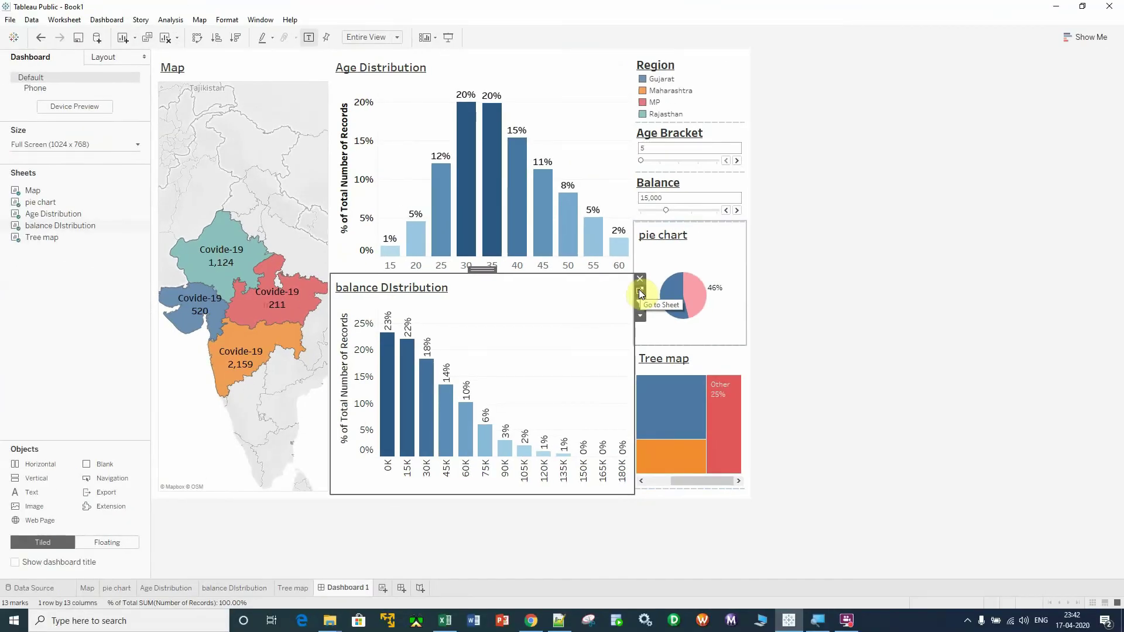
pyautogui.click(640, 293)
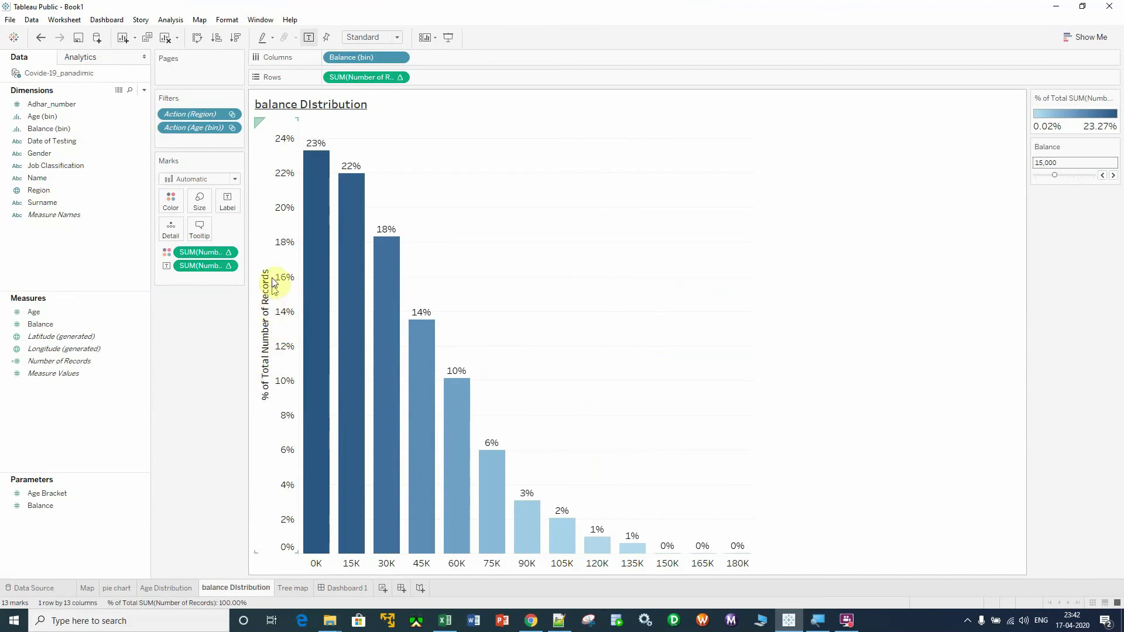
pyautogui.rightClick(537, 230)
pyautogui.click(571, 282)
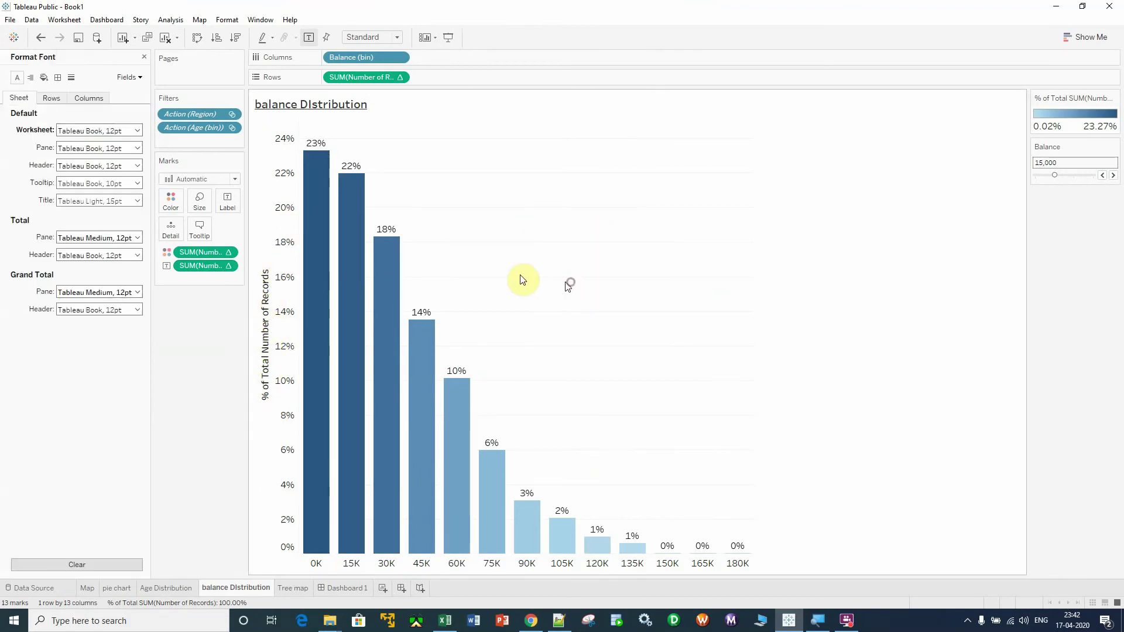
pyautogui.click(137, 131)
pyautogui.click(102, 163)
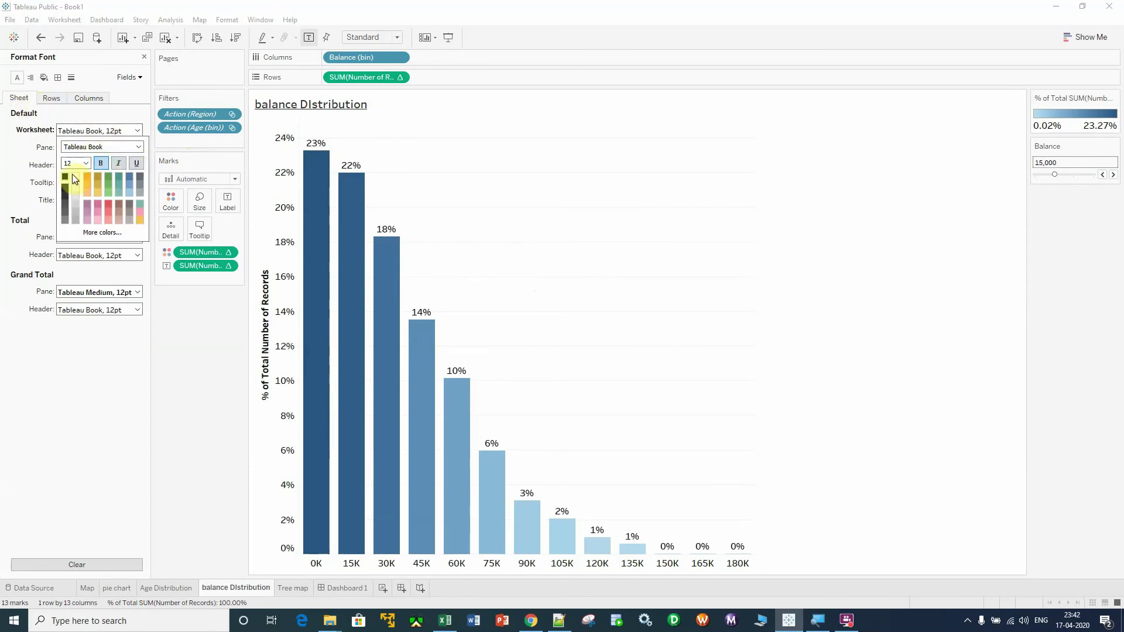
pyautogui.click(664, 252)
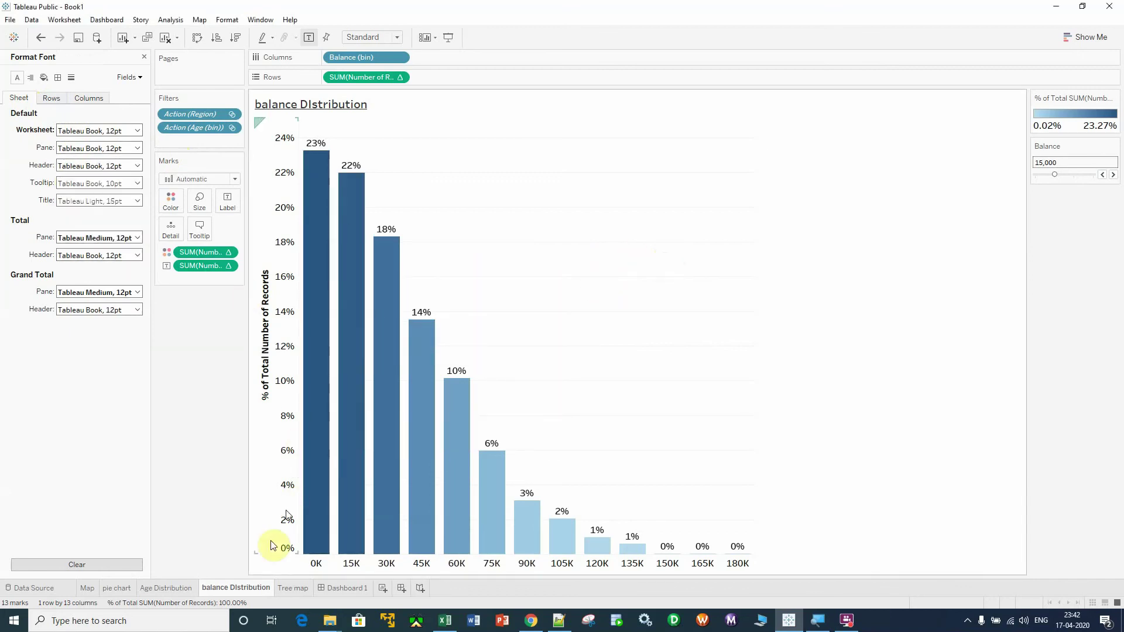
pyautogui.click(344, 588)
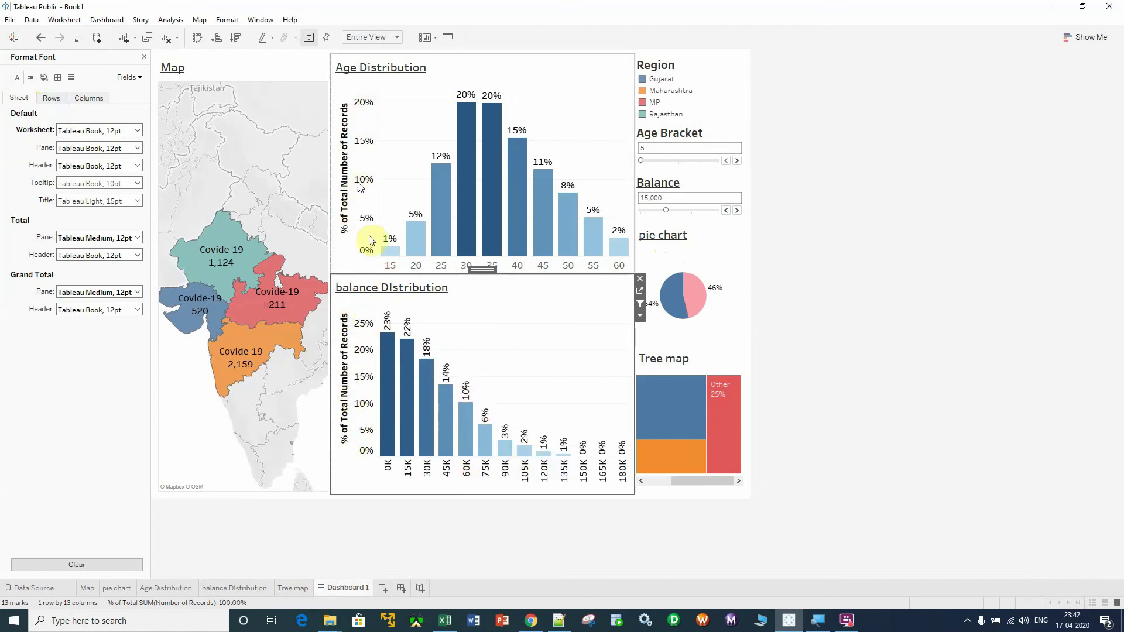
pyautogui.click(803, 338)
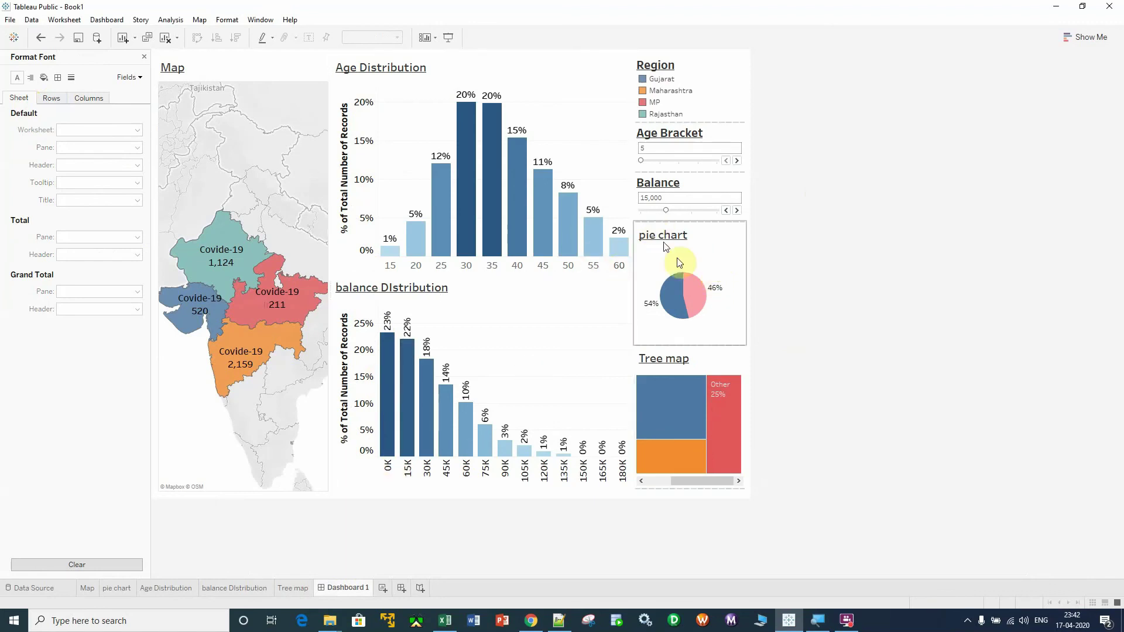
# Step: Set the pie chart worksheet's font to 12 pt, bold and black, and return to Dashboard 1
pyautogui.click(700, 253)
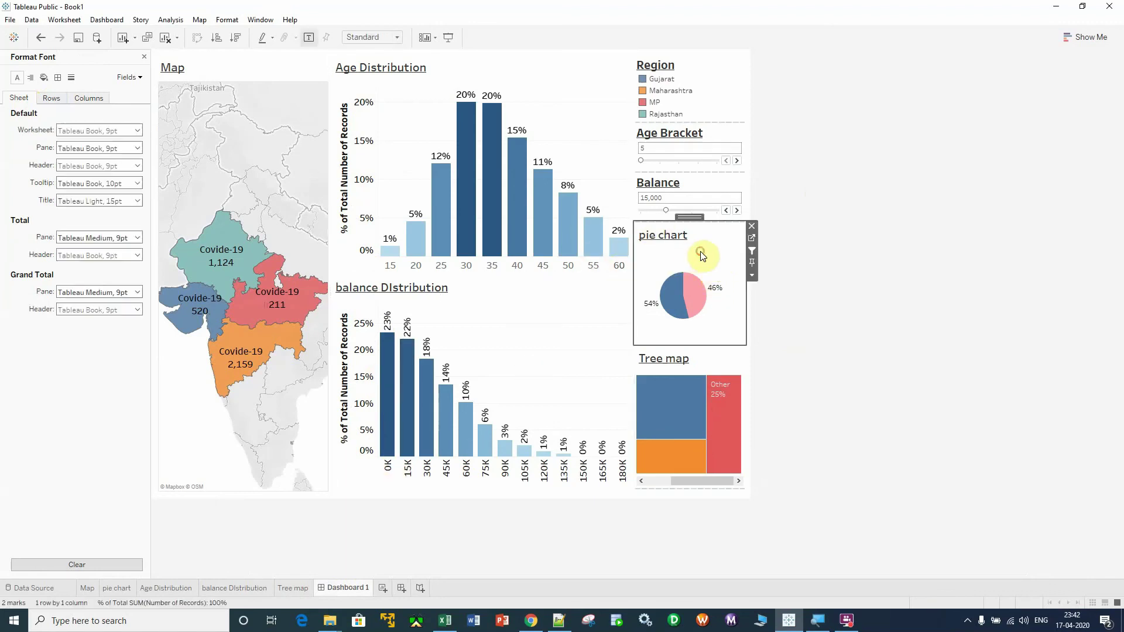
pyautogui.click(752, 238)
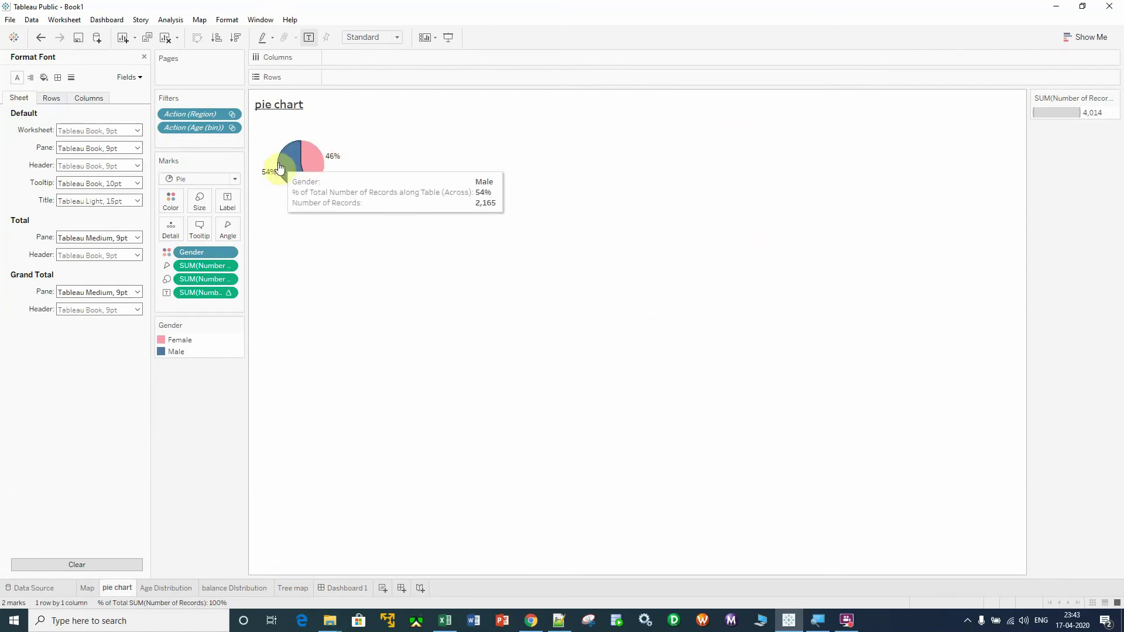
pyautogui.rightClick(305, 156)
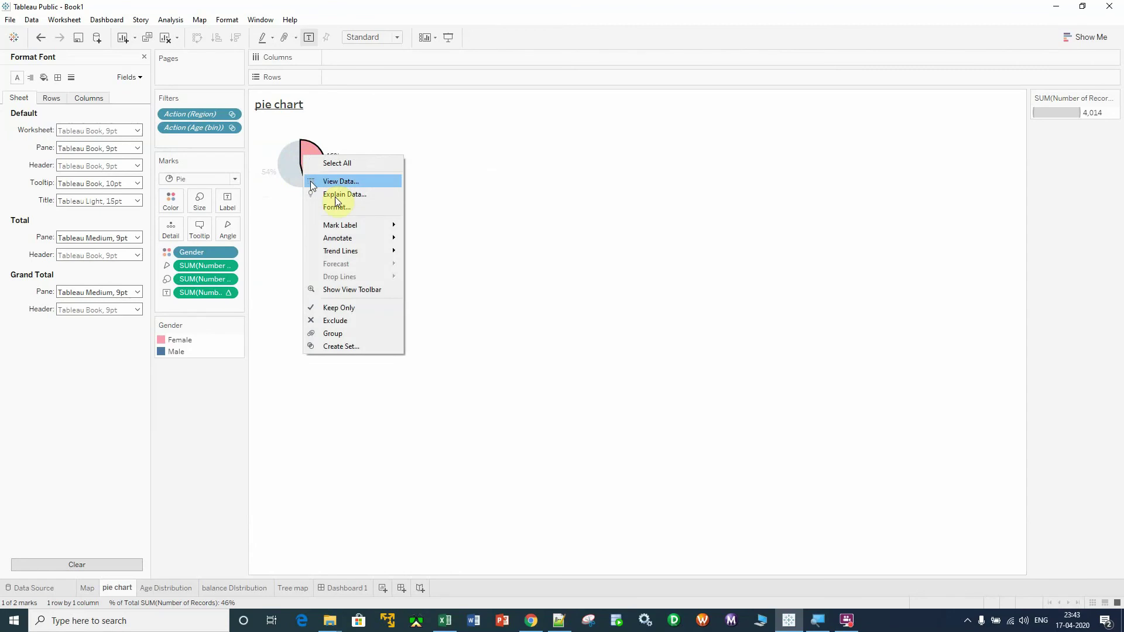
pyautogui.click(337, 207)
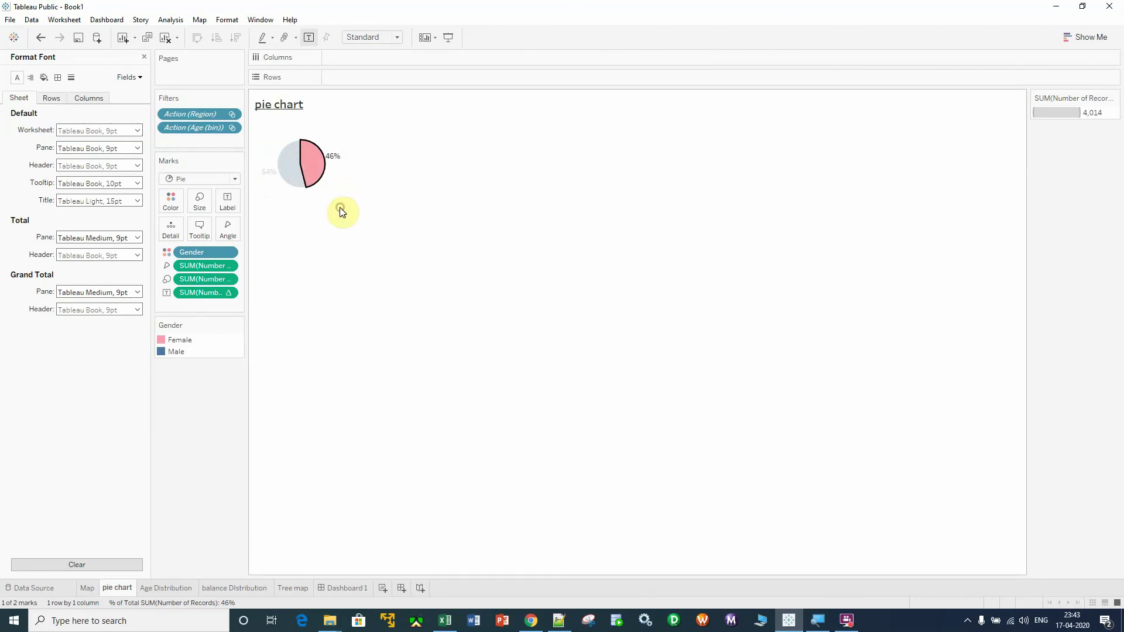
pyautogui.click(134, 131)
pyautogui.click(85, 163)
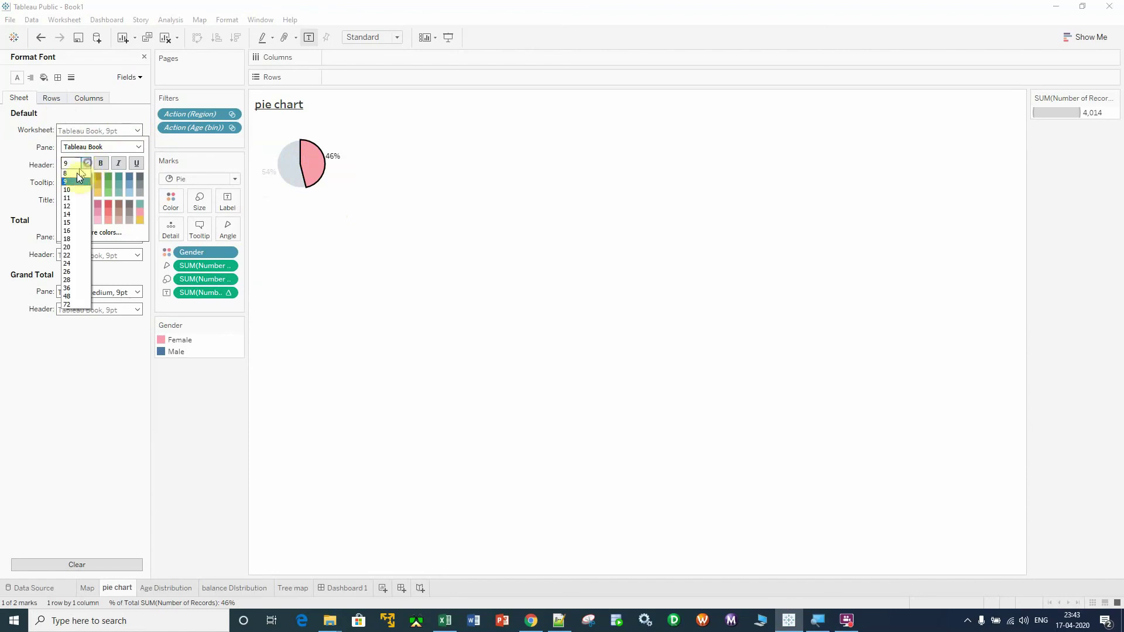
pyautogui.click(72, 206)
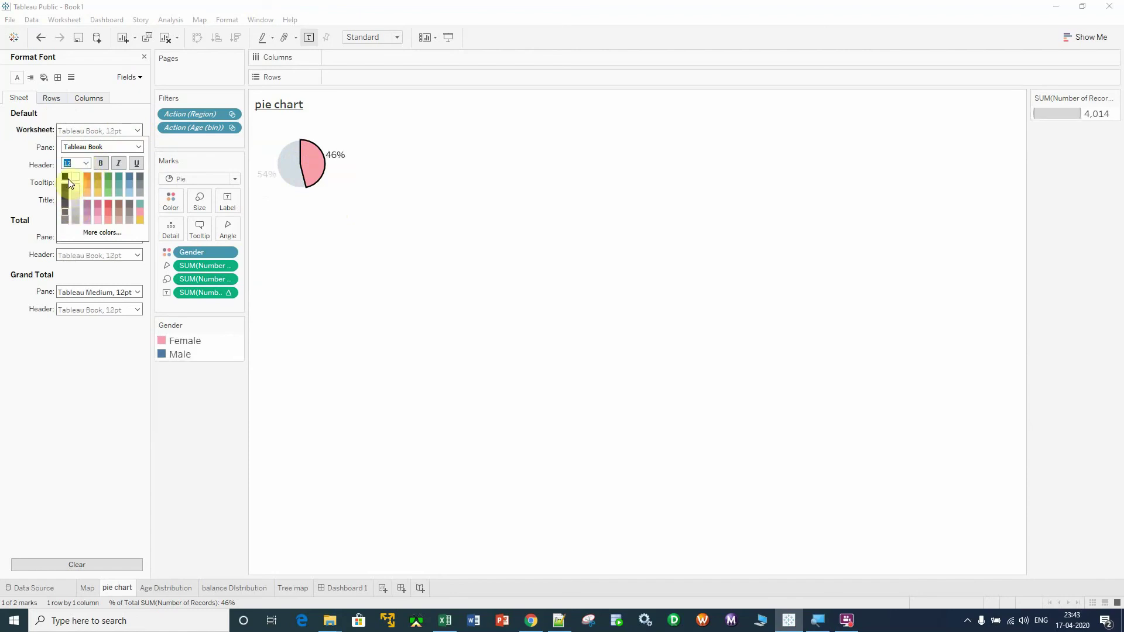
pyautogui.click(66, 178)
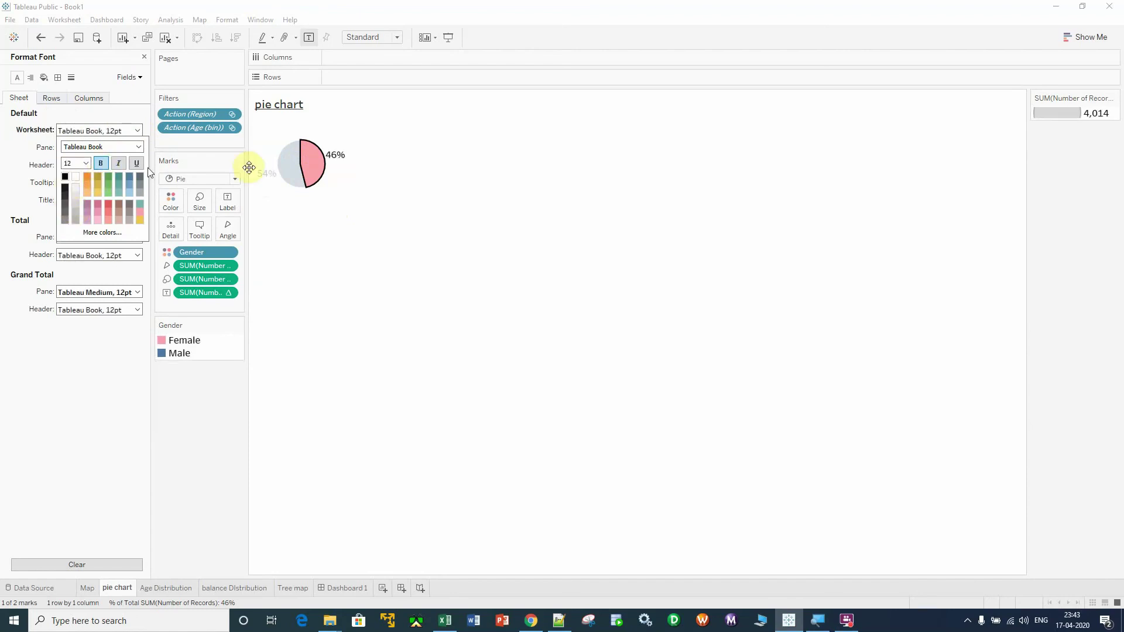
pyautogui.click(317, 165)
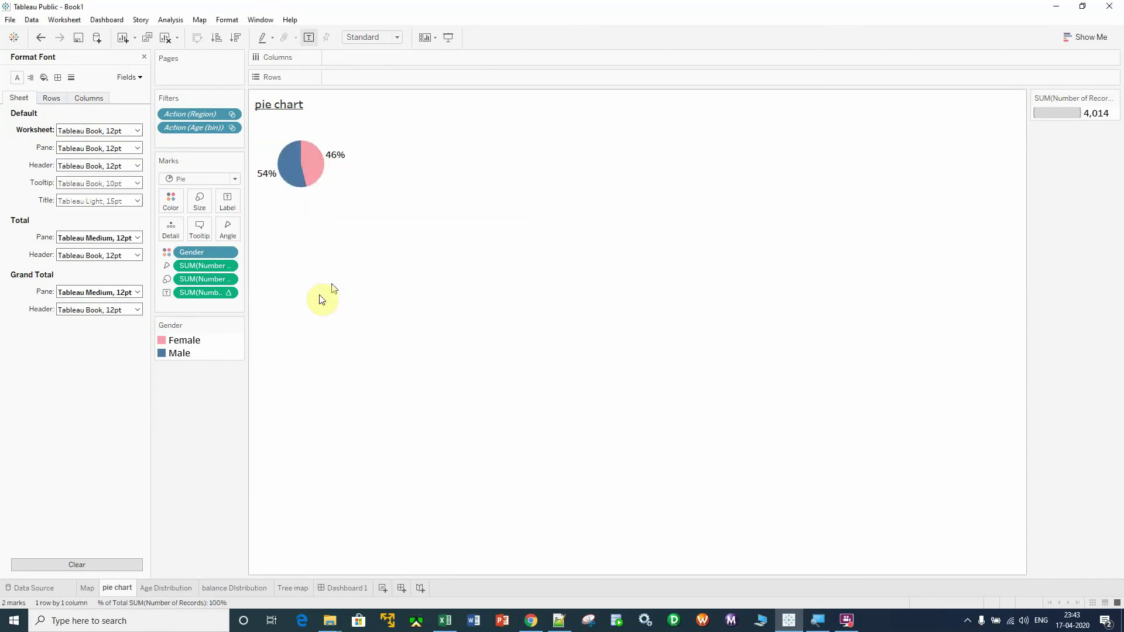
pyautogui.click(335, 587)
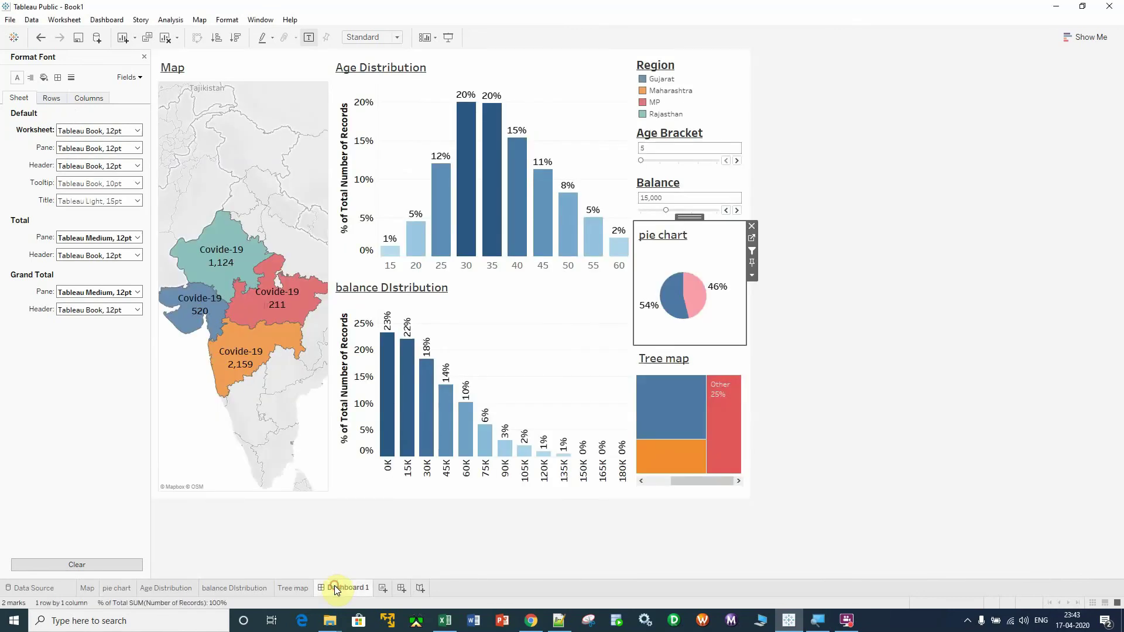
pyautogui.click(835, 353)
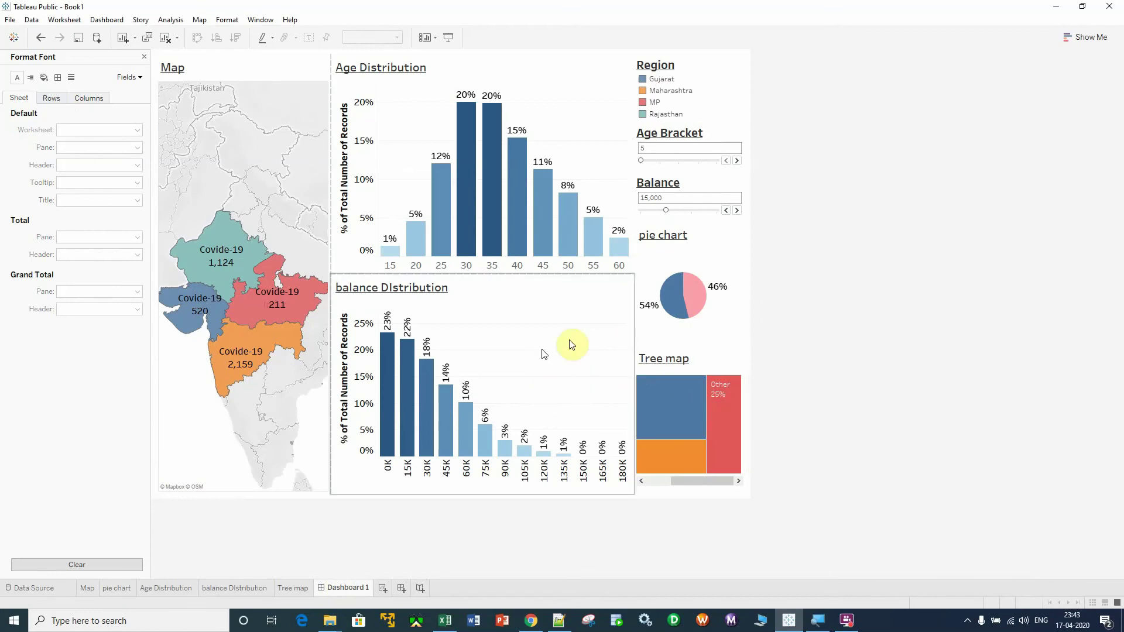
pyautogui.click(145, 58)
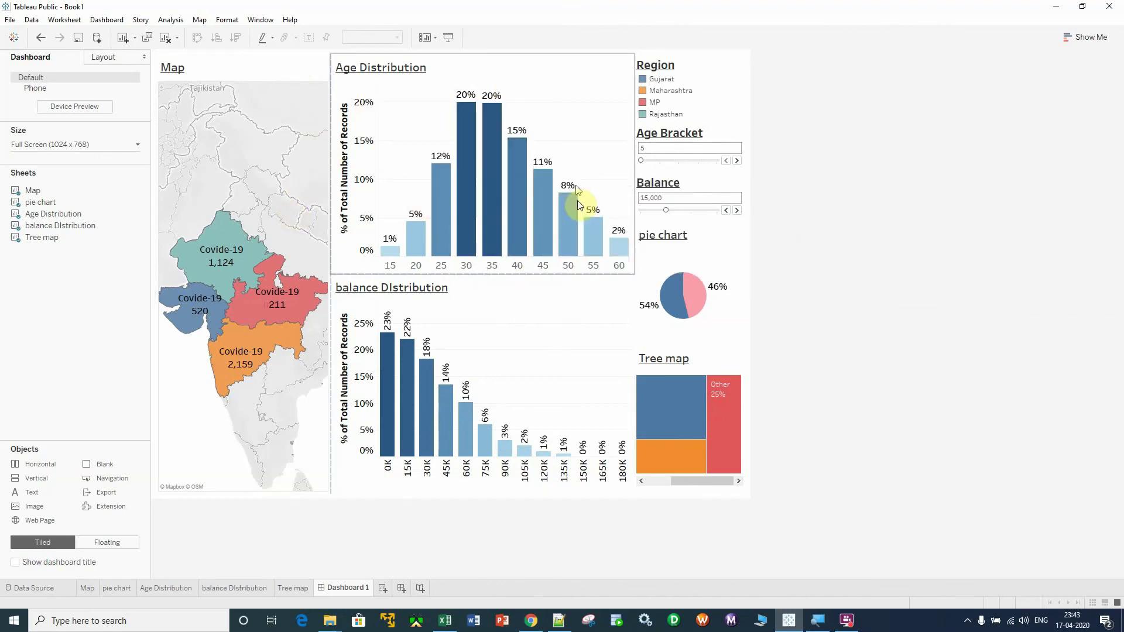
# Step: Turn off tooltips for the Map sheet
pyautogui.click(279, 72)
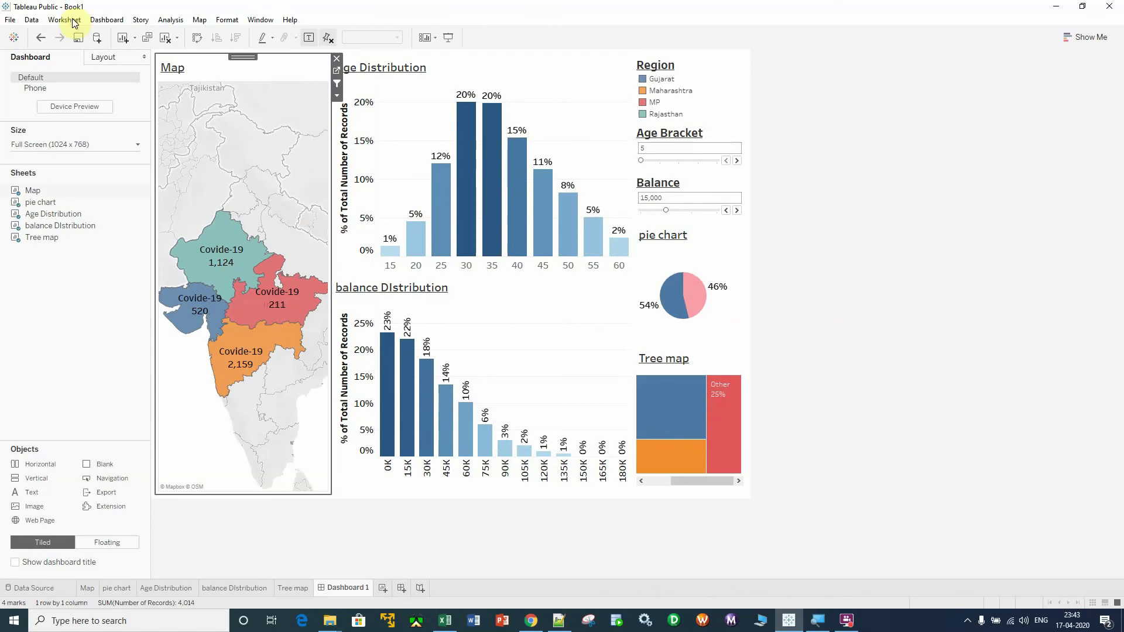
pyautogui.click(64, 20)
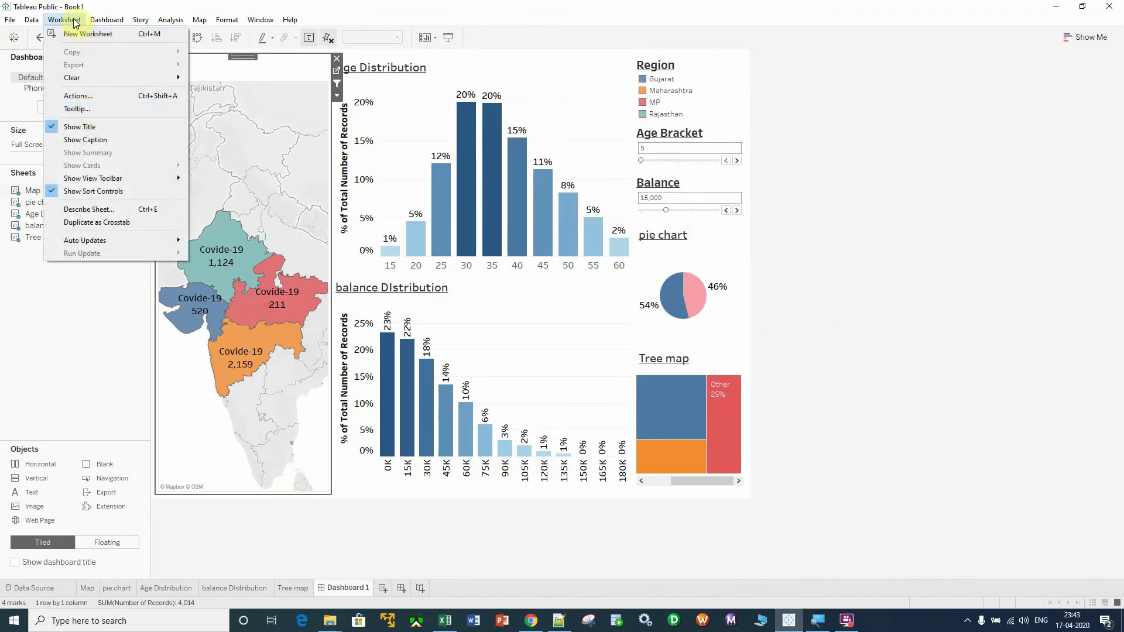
pyautogui.click(83, 111)
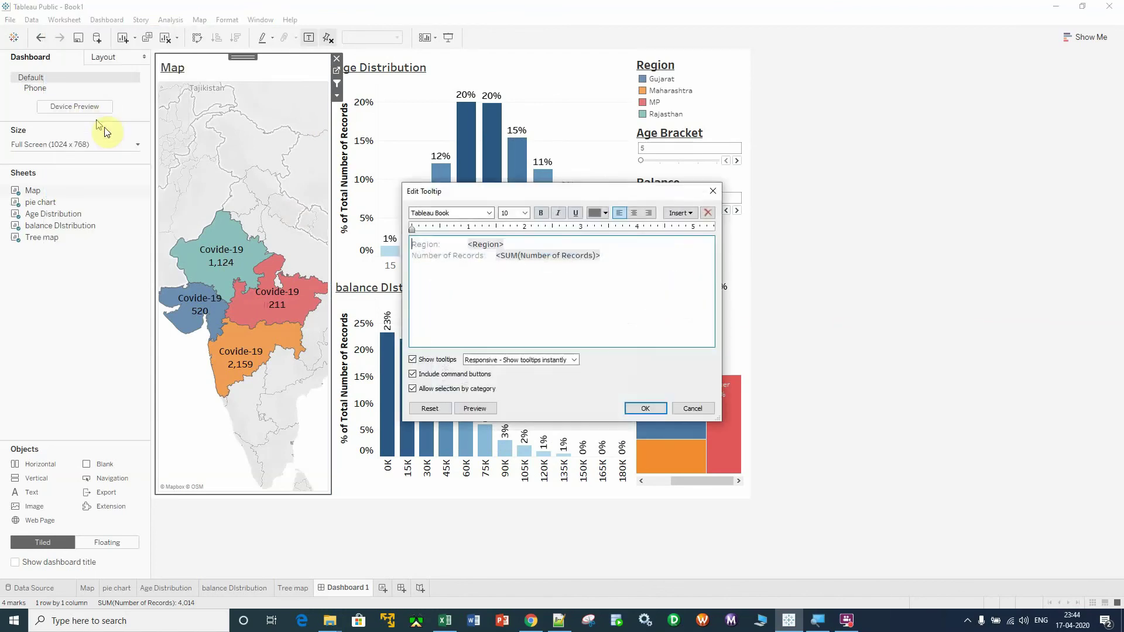
pyautogui.click(412, 360)
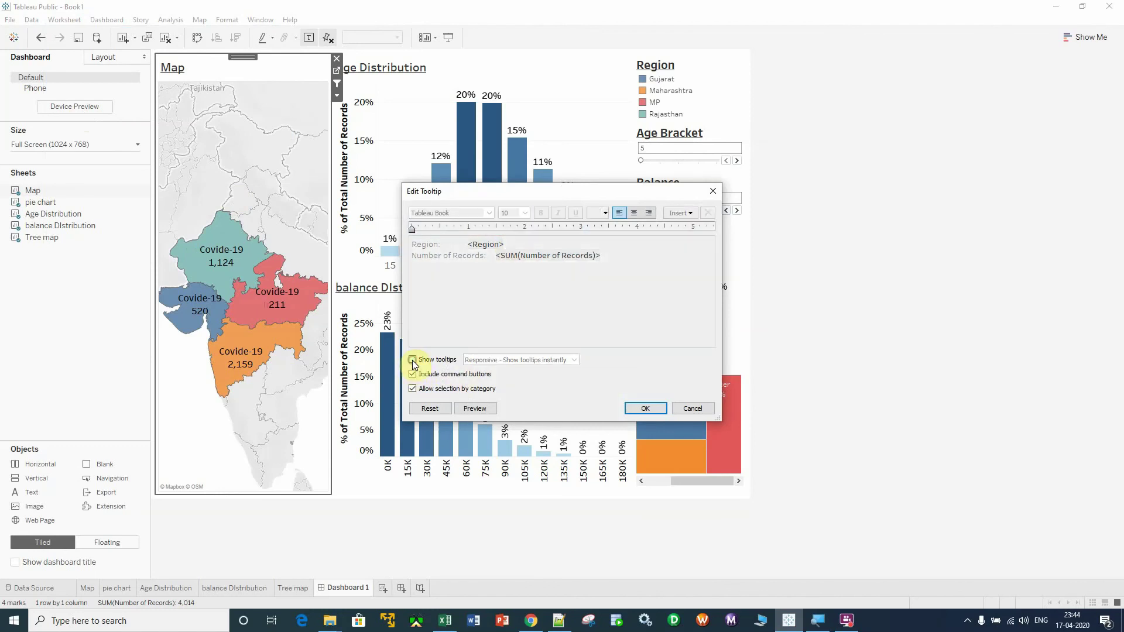
pyautogui.click(655, 407)
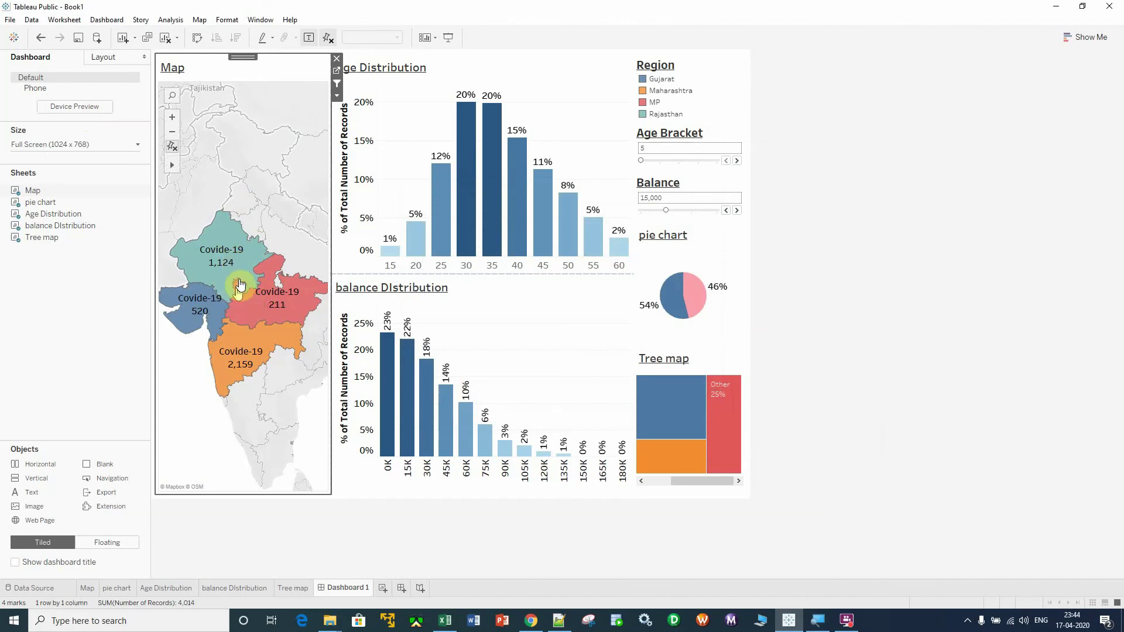
# Step: Turn off tooltips for the Age Distribution chart
pyautogui.moveTo(525, 195)
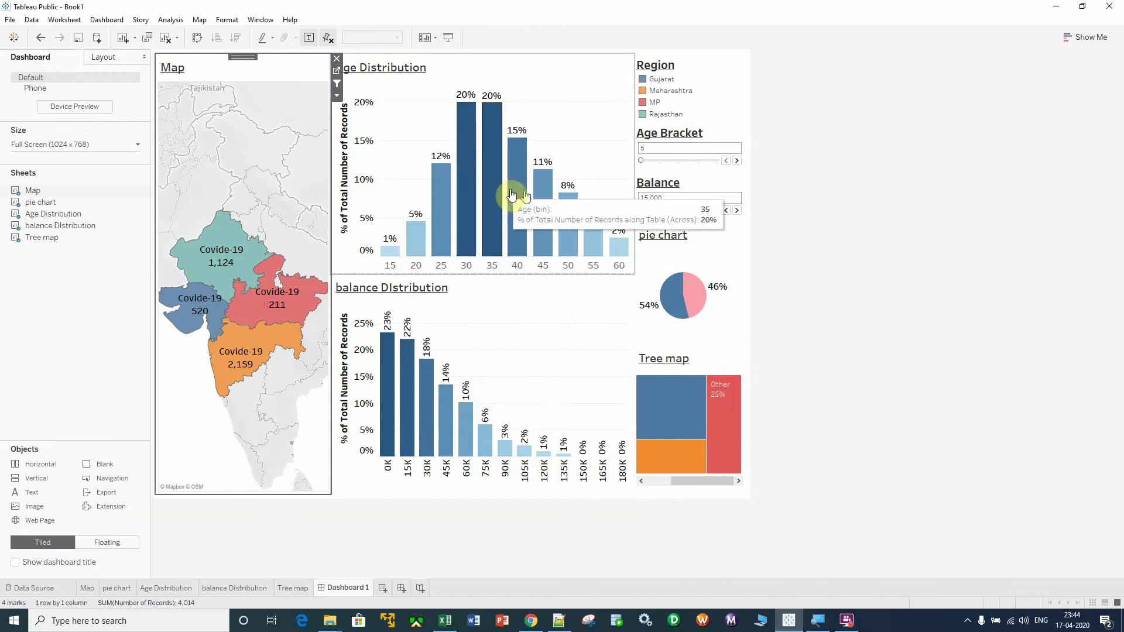
pyautogui.click(565, 88)
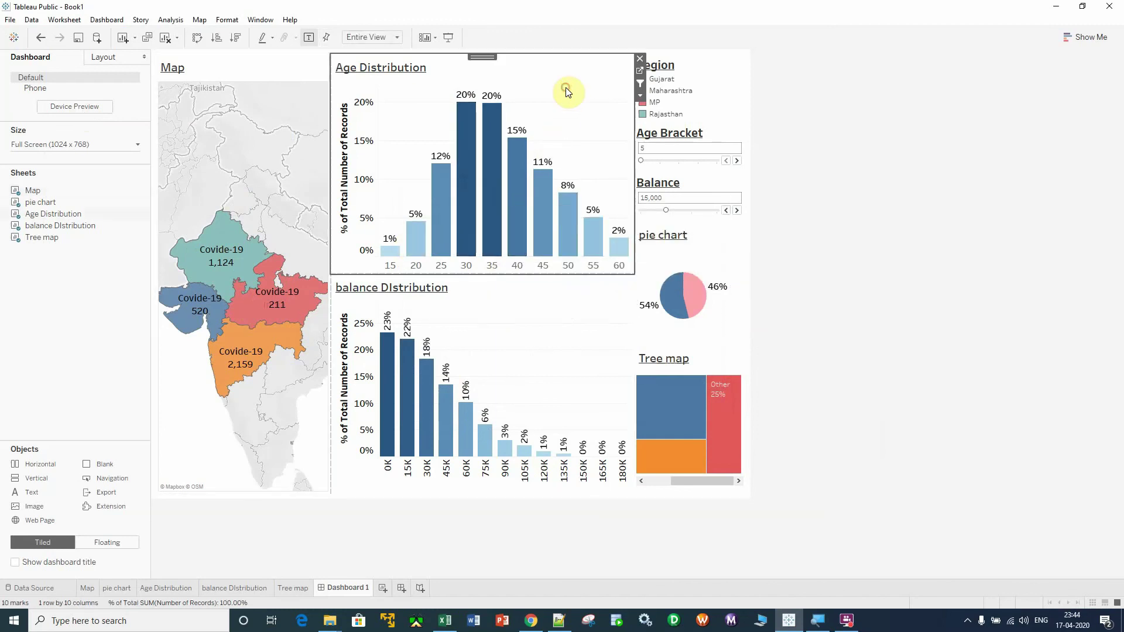
pyautogui.click(61, 22)
pyautogui.click(88, 111)
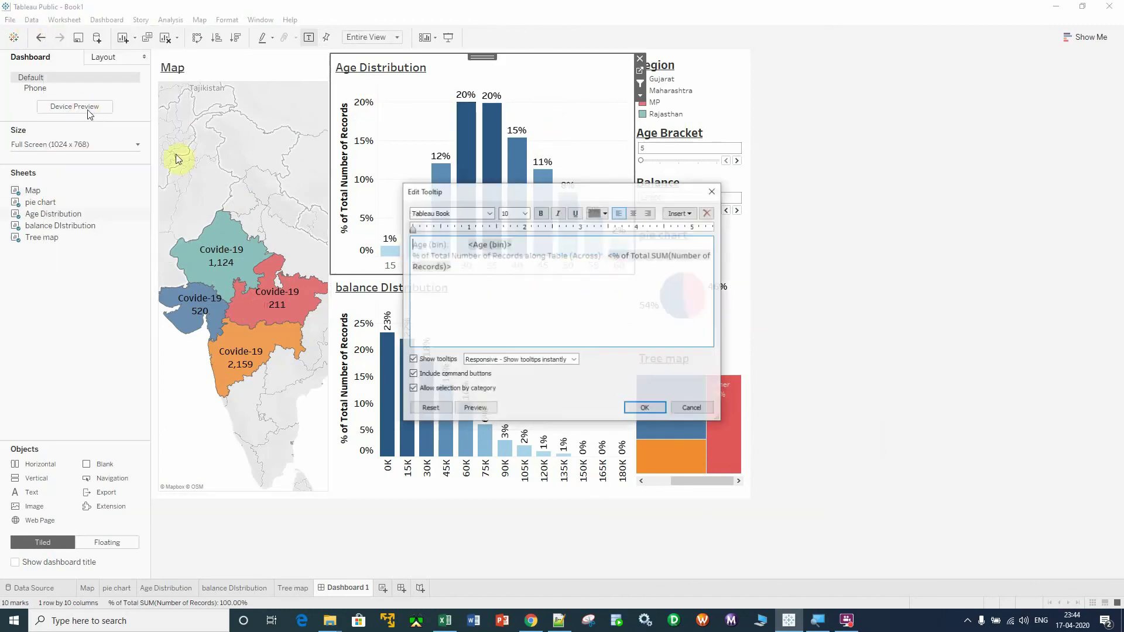
pyautogui.click(413, 359)
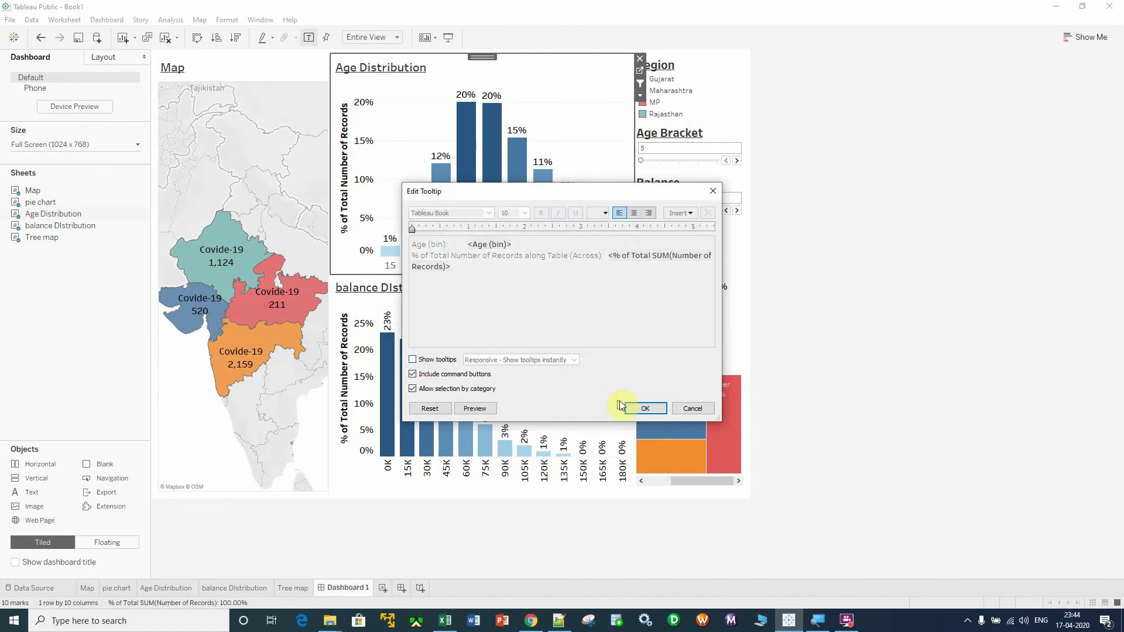
pyautogui.click(645, 408)
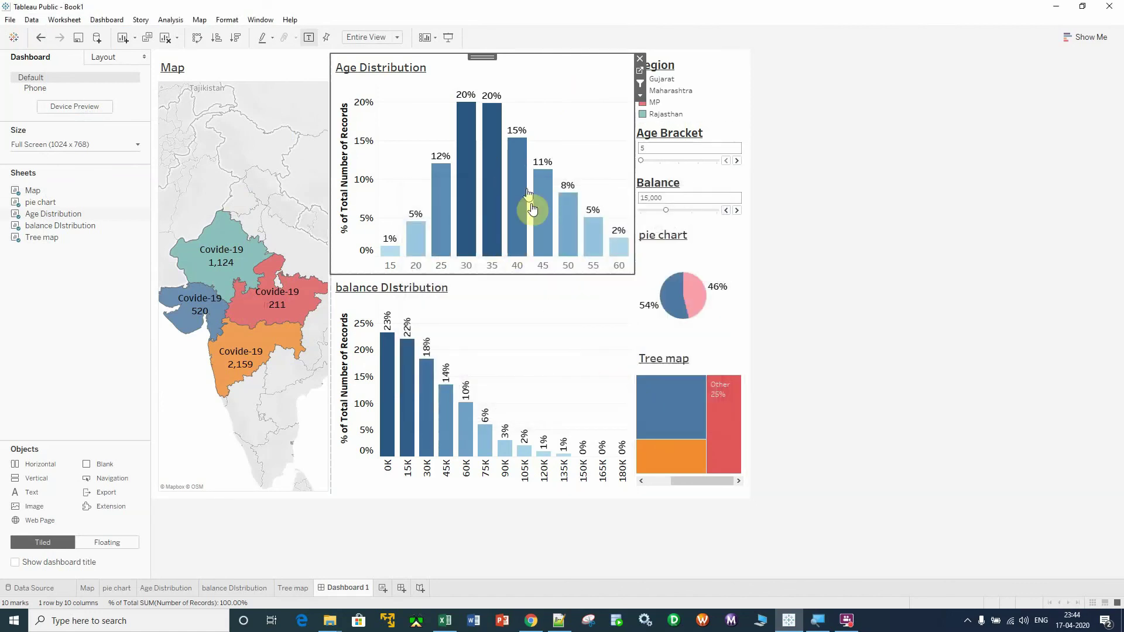
pyautogui.click(899, 165)
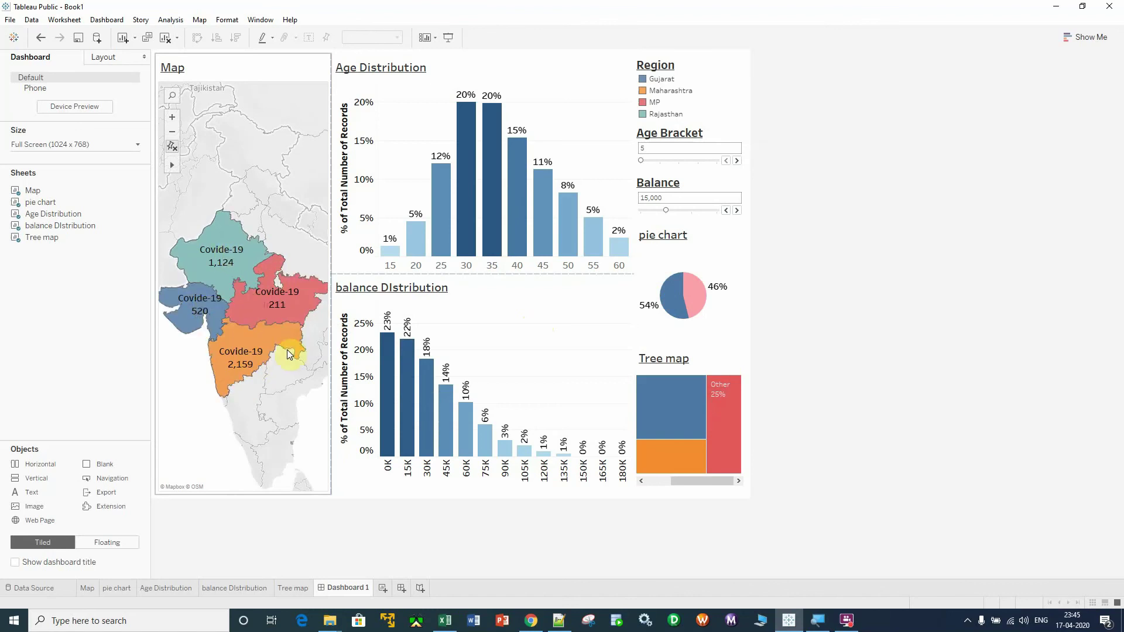
# Step: Filter the dashboard by Maharashtra on the map, check the Tree map's Business share, and clear the filter
pyautogui.click(251, 352)
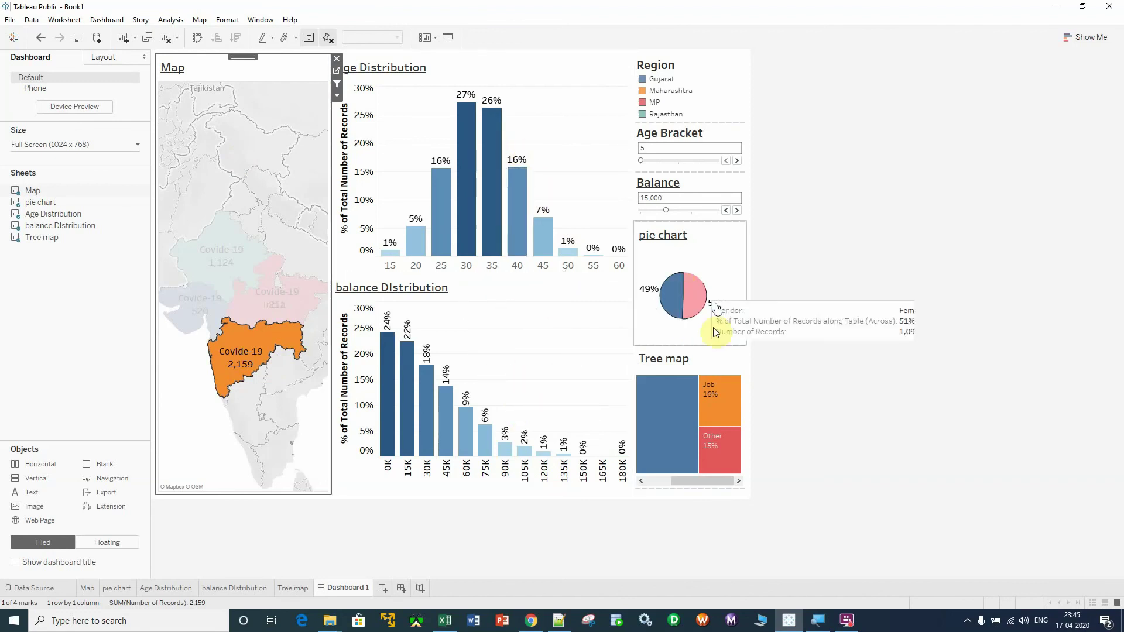
pyautogui.moveTo(696, 483); pyautogui.dragTo(648, 480)
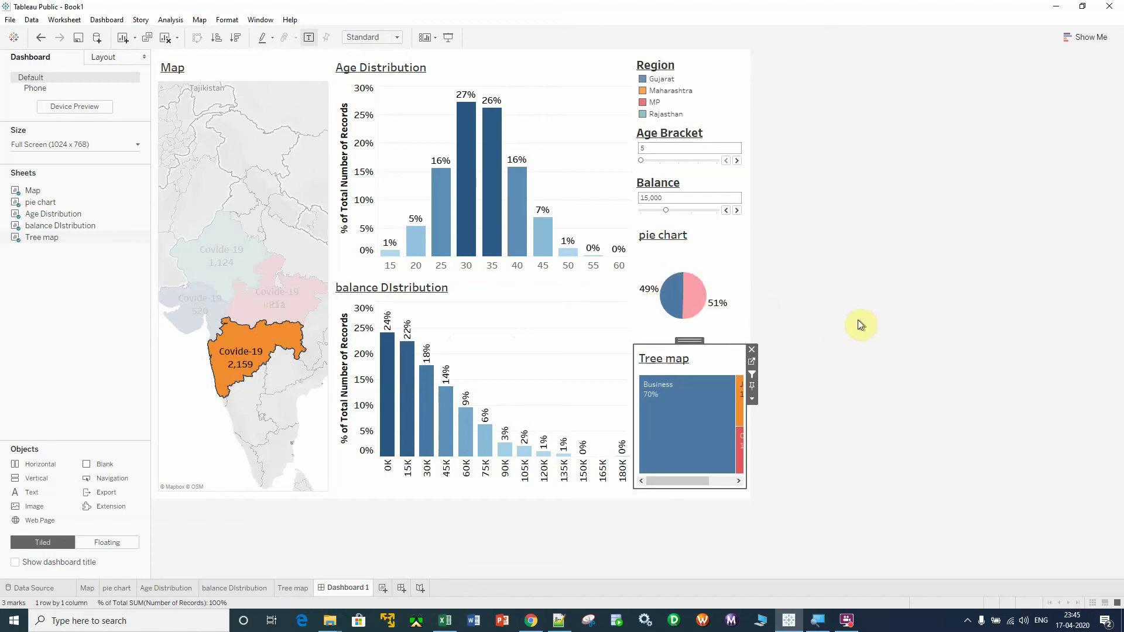
pyautogui.click(246, 348)
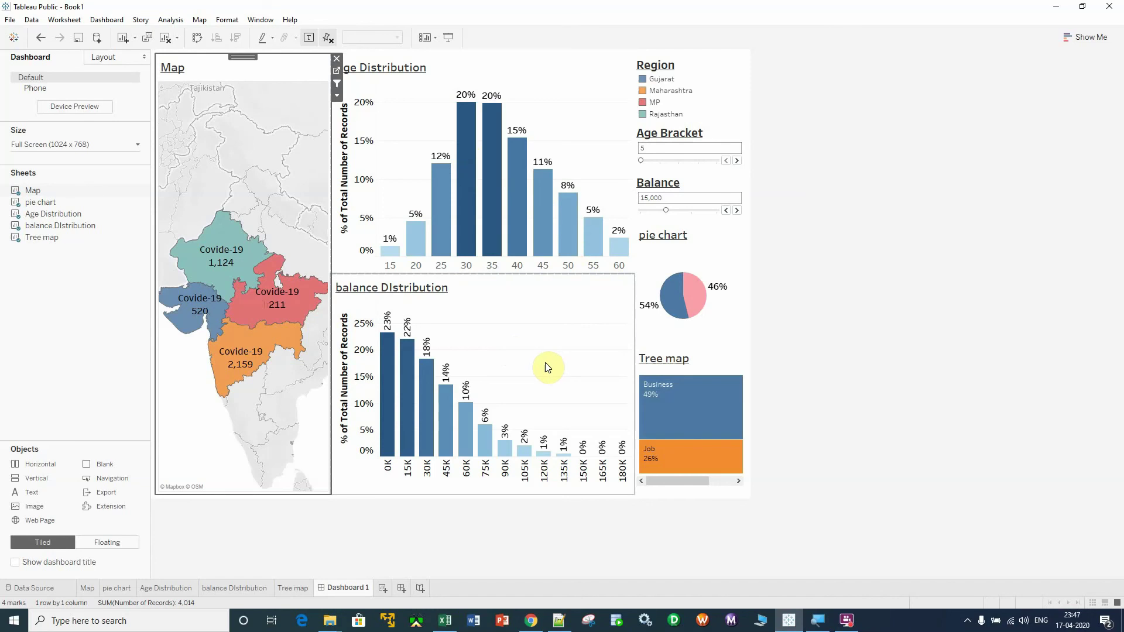
# Step: Review the Map, pie chart, Age Distribution, balance DIstribution and Tree map worksheets and return to Dashboard 1
pyautogui.click(89, 591)
pyautogui.click(121, 590)
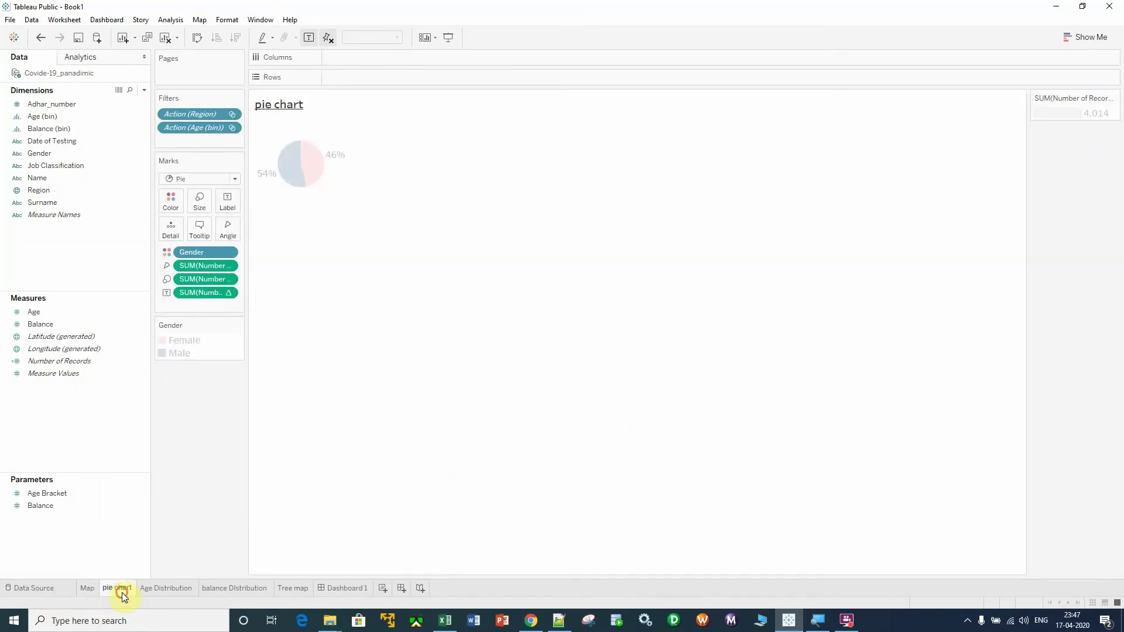
pyautogui.click(159, 588)
pyautogui.click(214, 587)
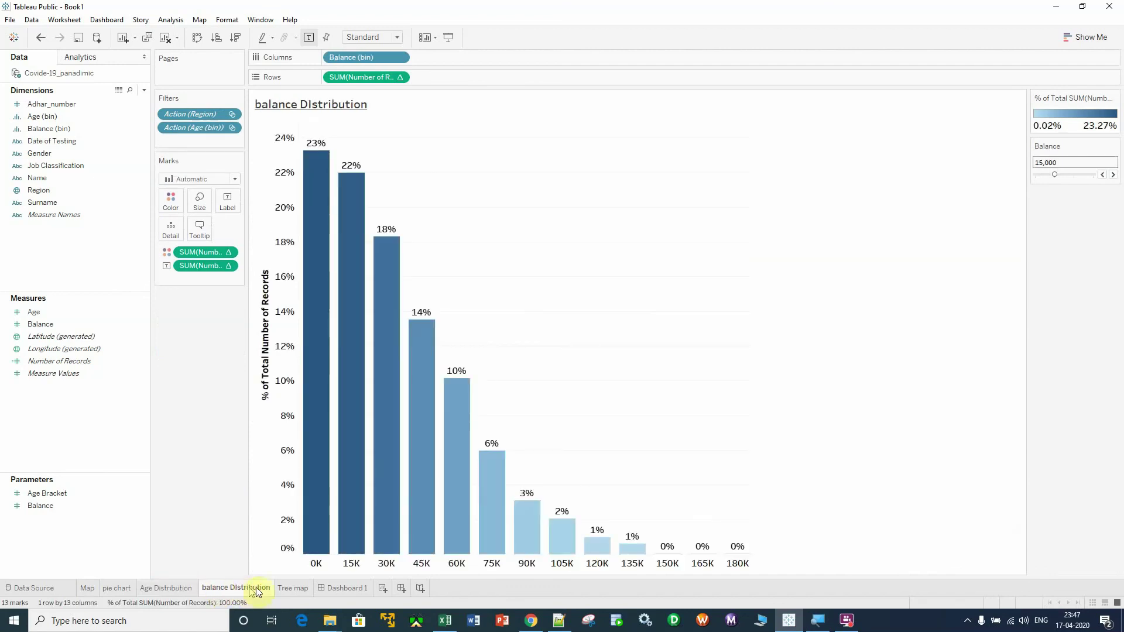
pyautogui.click(292, 587)
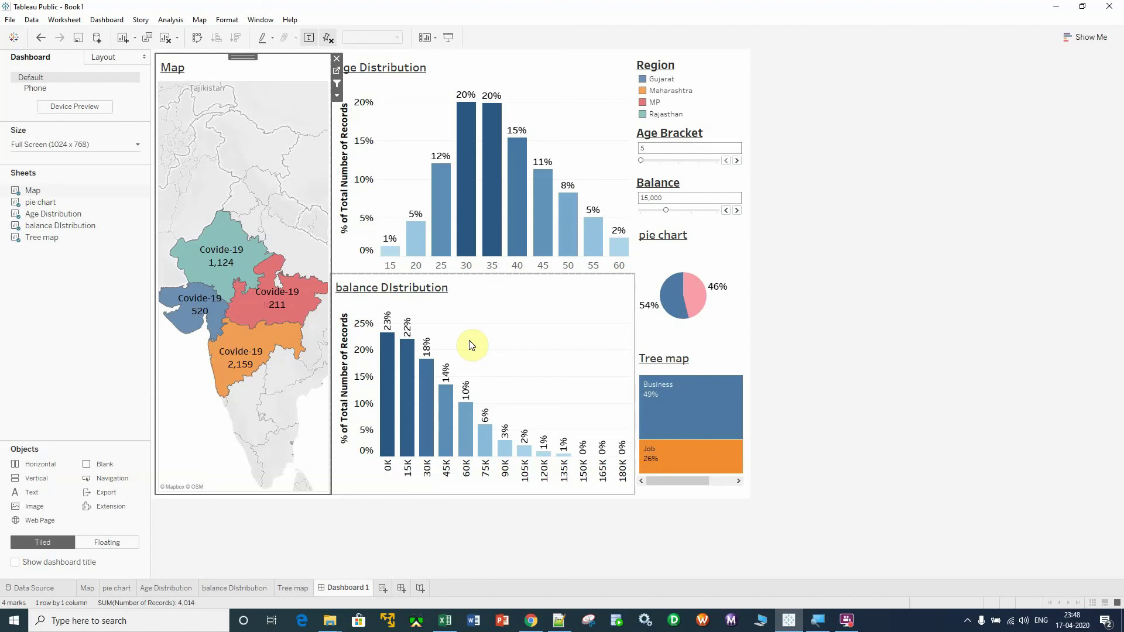
pyautogui.click(862, 184)
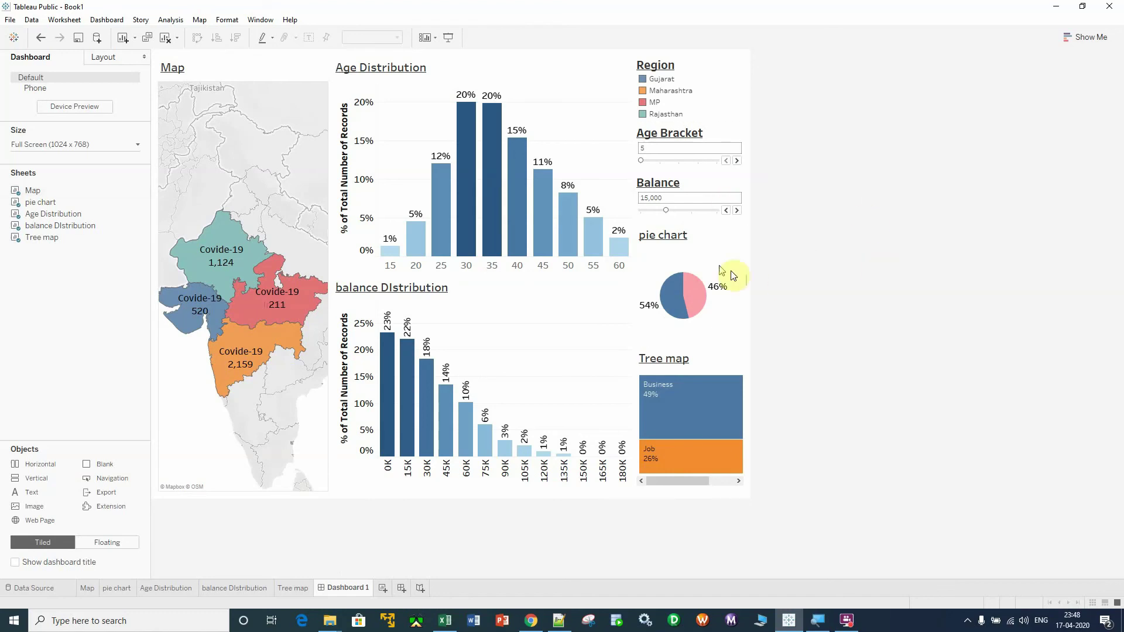